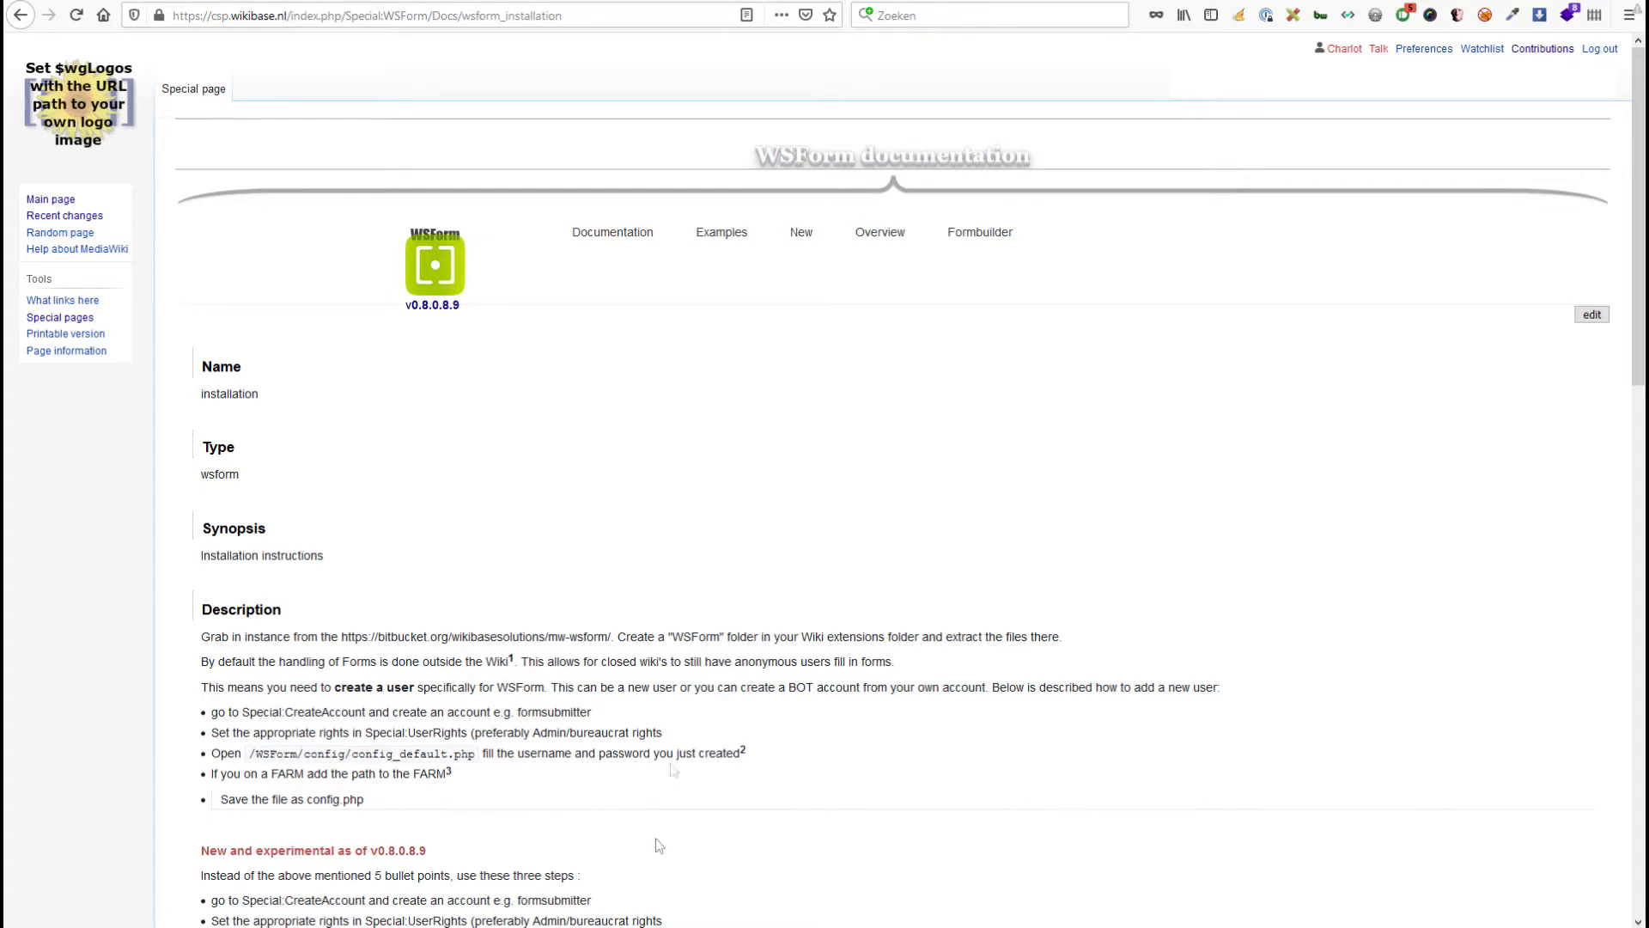
Open the WSForm README.md in PhpStorm and maximise its editor to the full window.
left_click(566, 915)
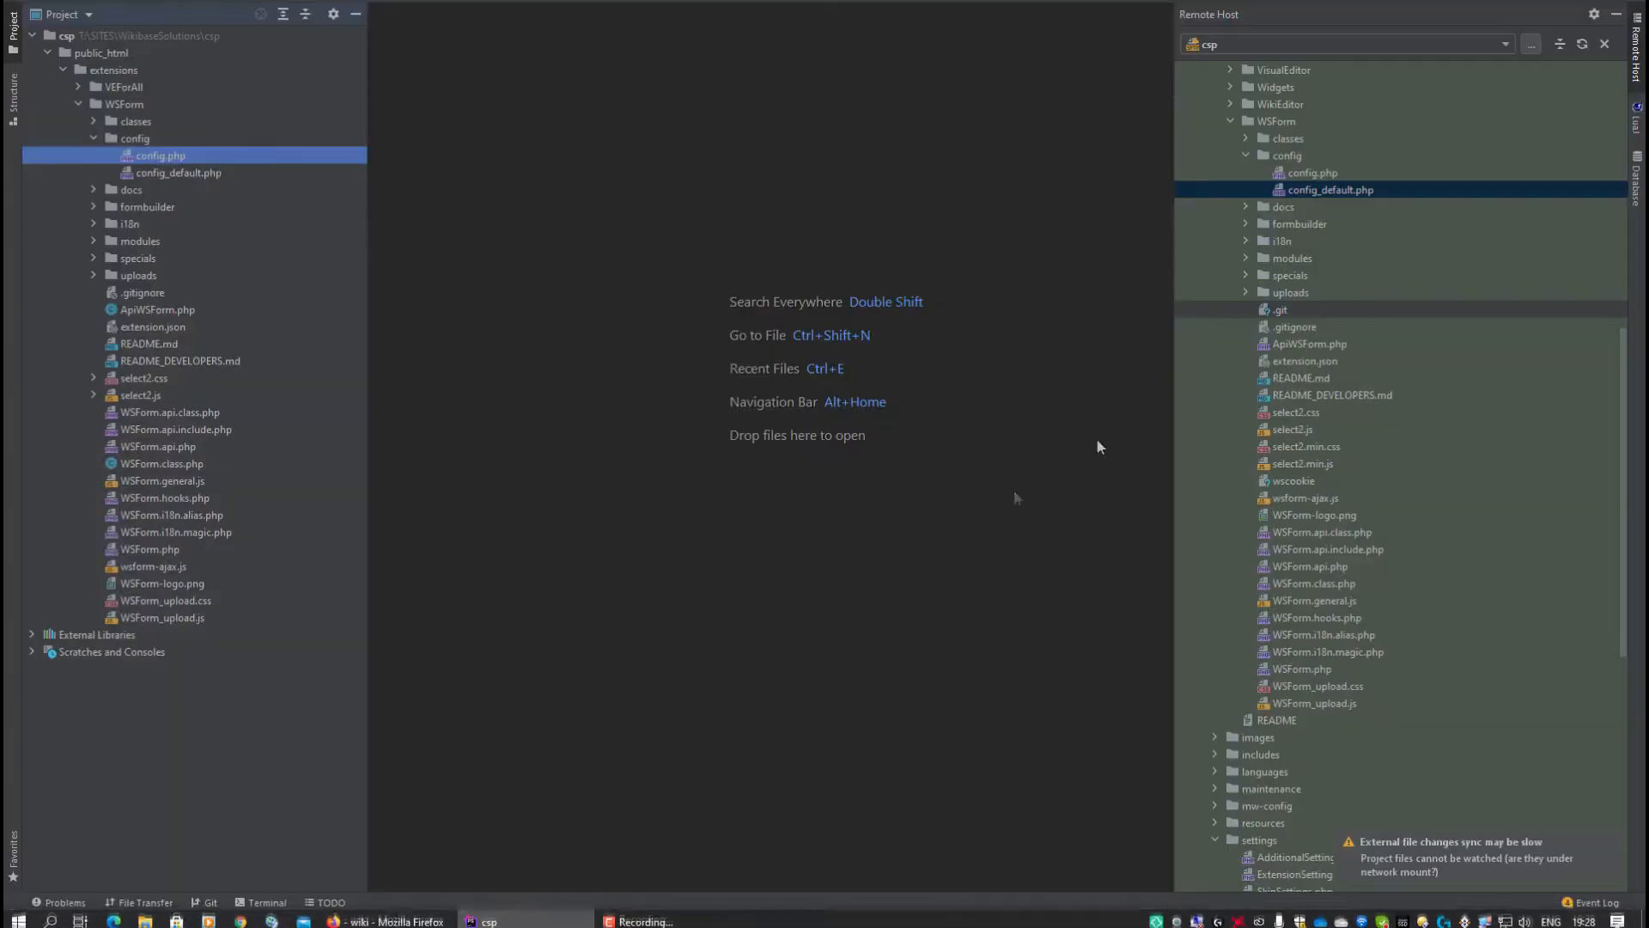
left_click(1245, 156)
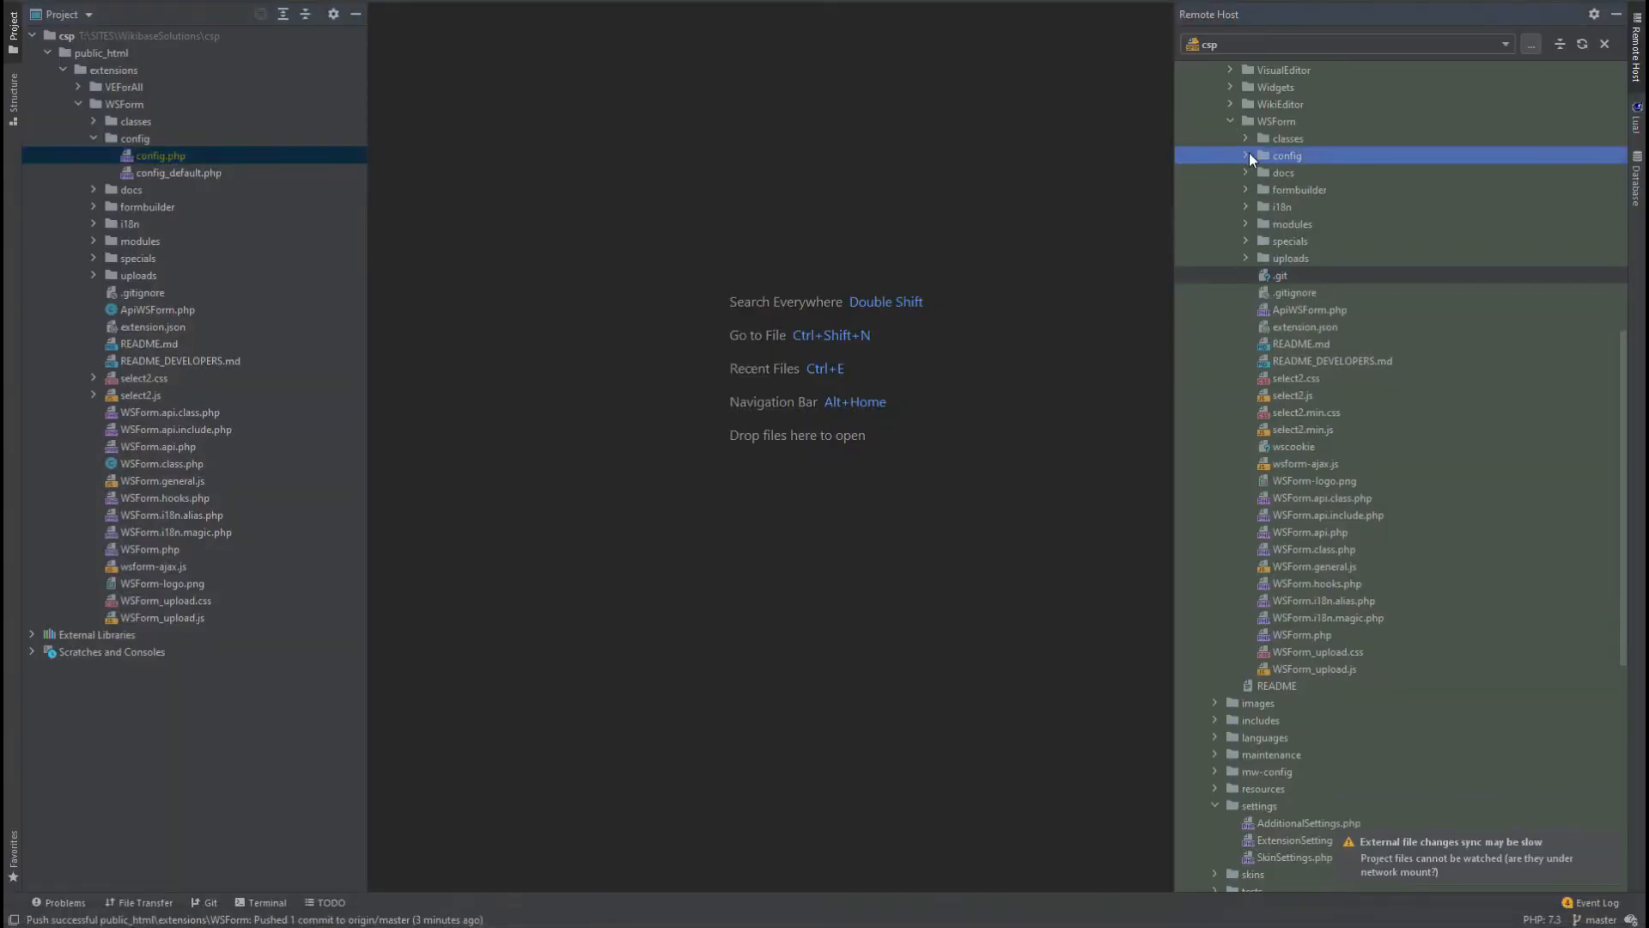
scroll(1316, 161, "up", 4)
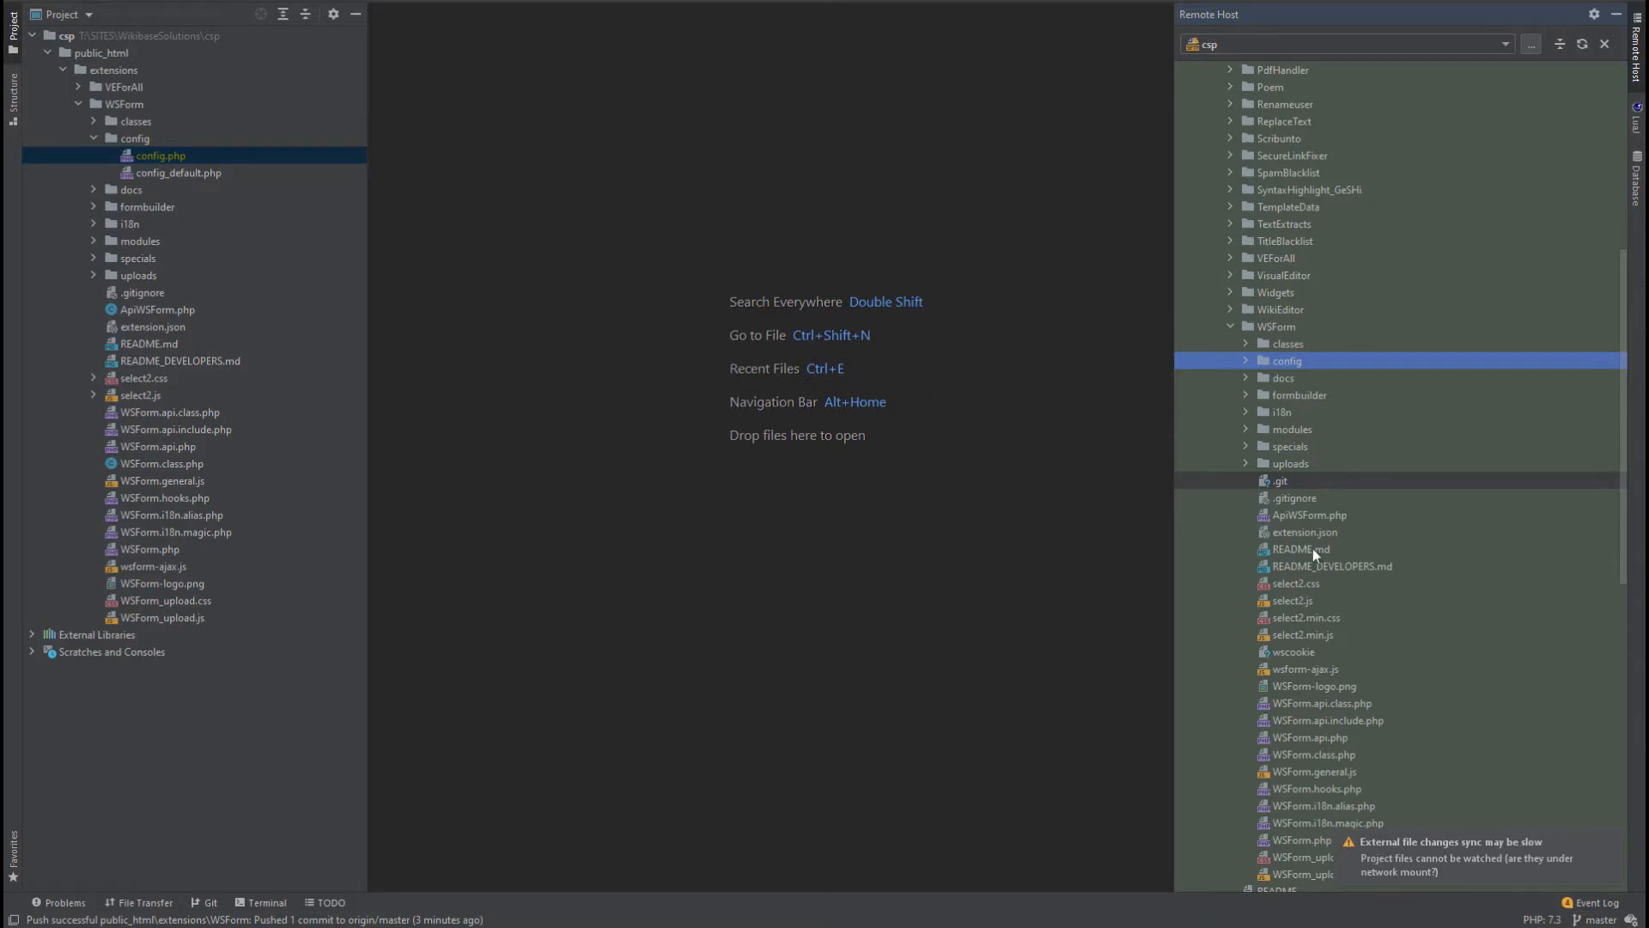
double_click(169, 342)
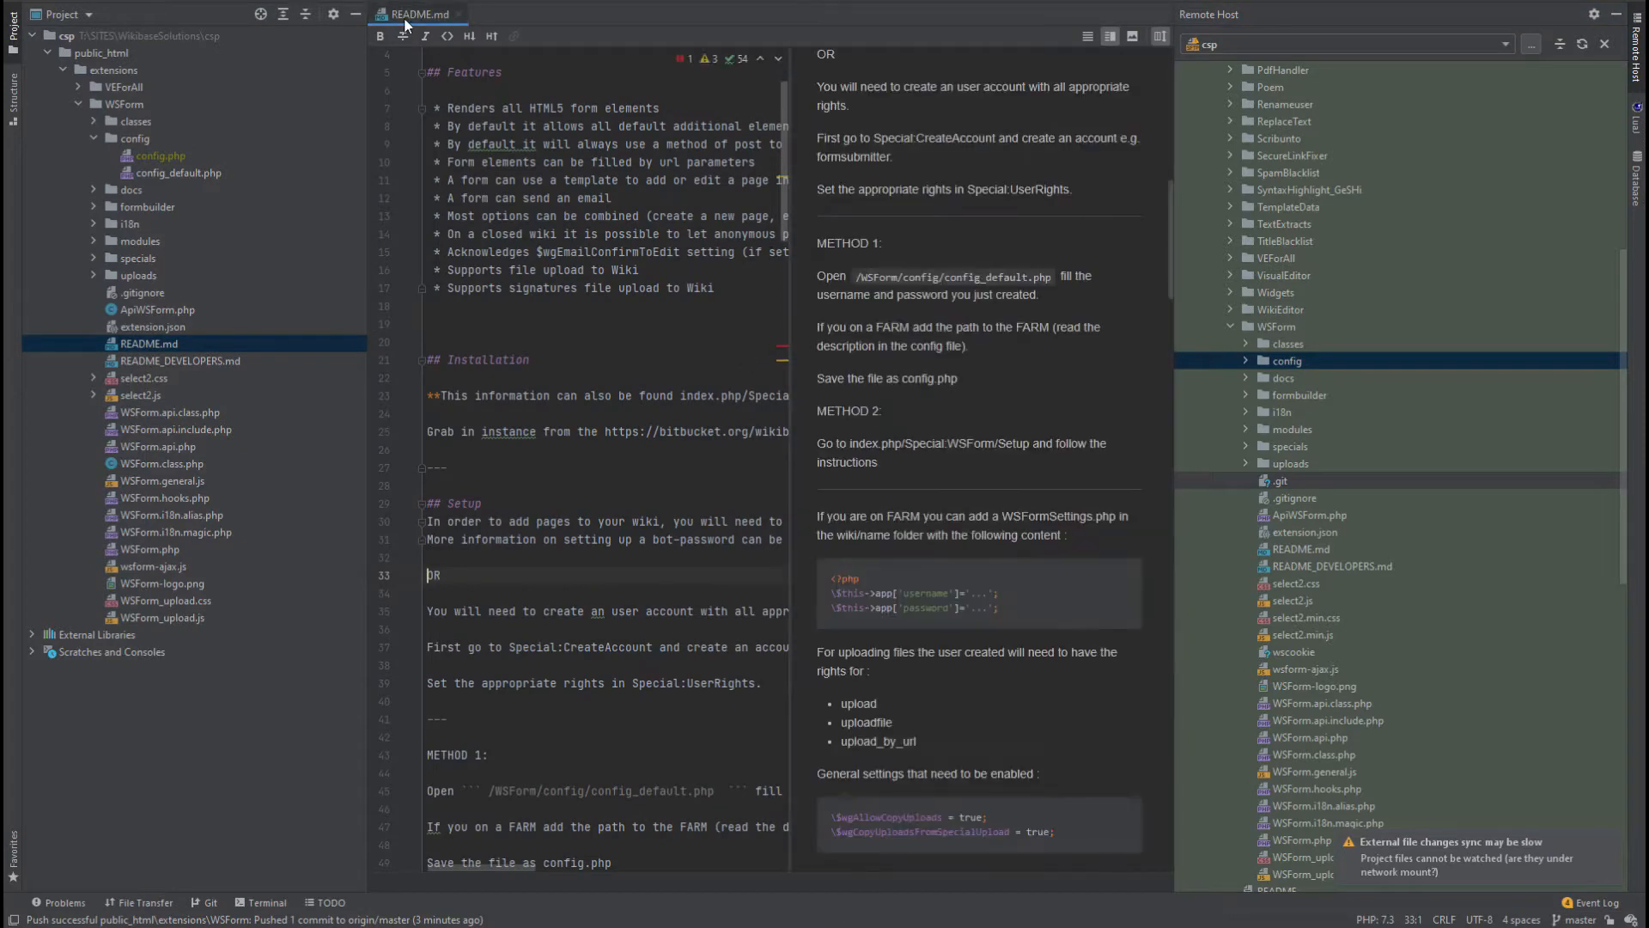
double_click(406, 24)
Read through the Installation and Setup sections down to the wfLoadExtension( 'WSForm' ); line.
left_click_drag(249, 364, 85, 361)
left_click(251, 365)
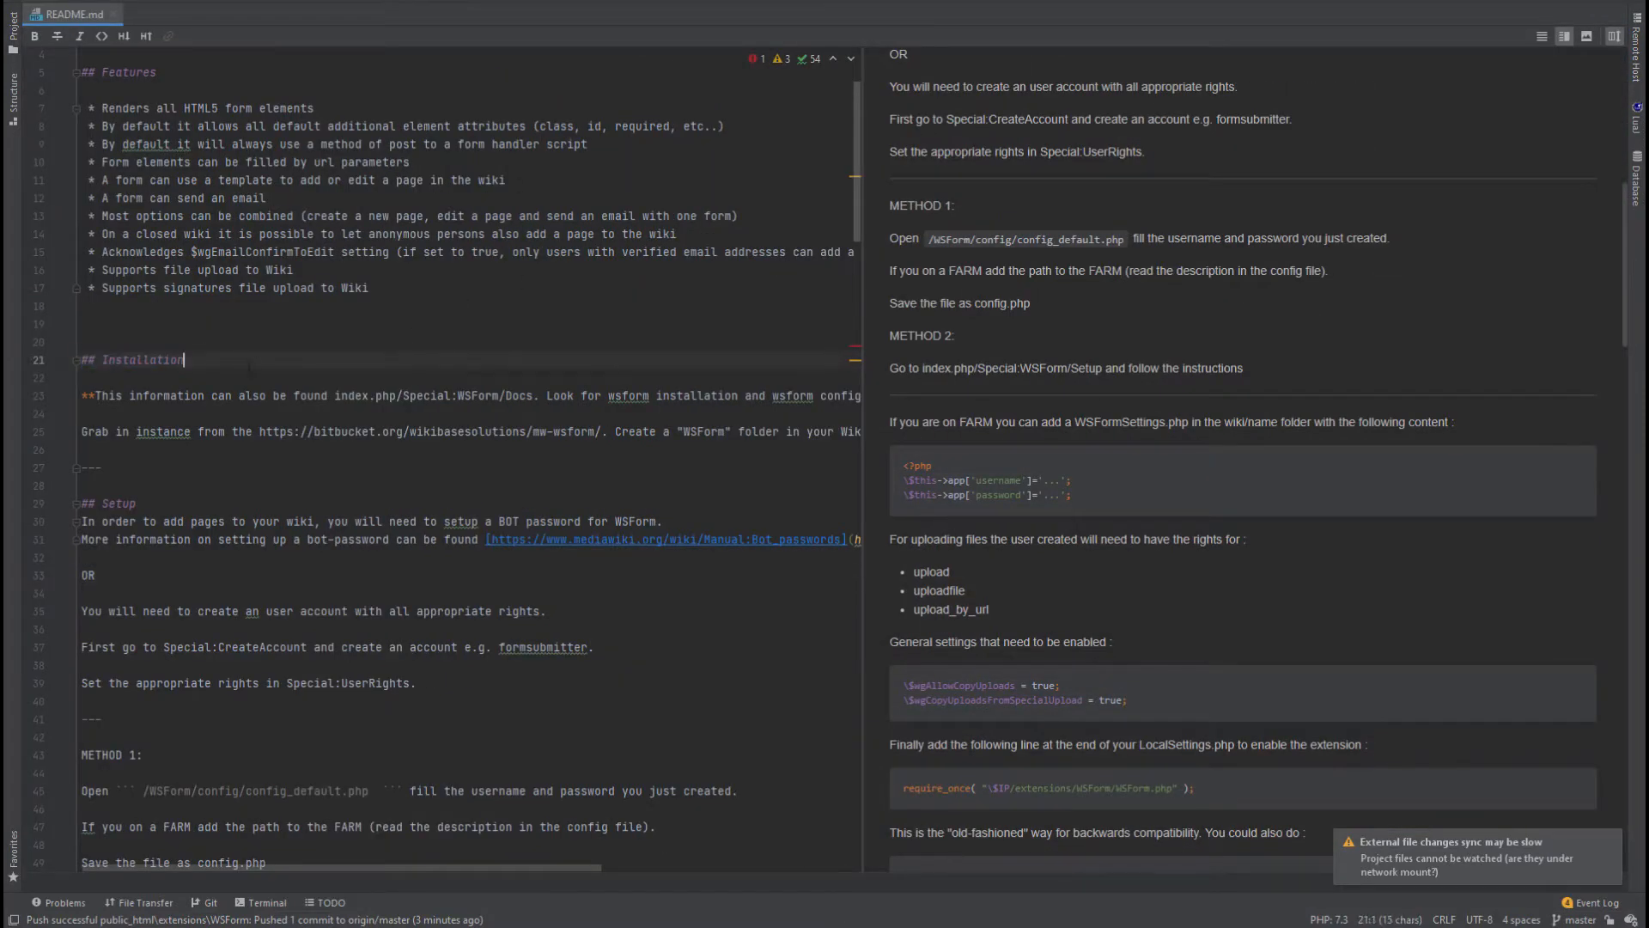
left_click_drag(251, 371, 205, 647)
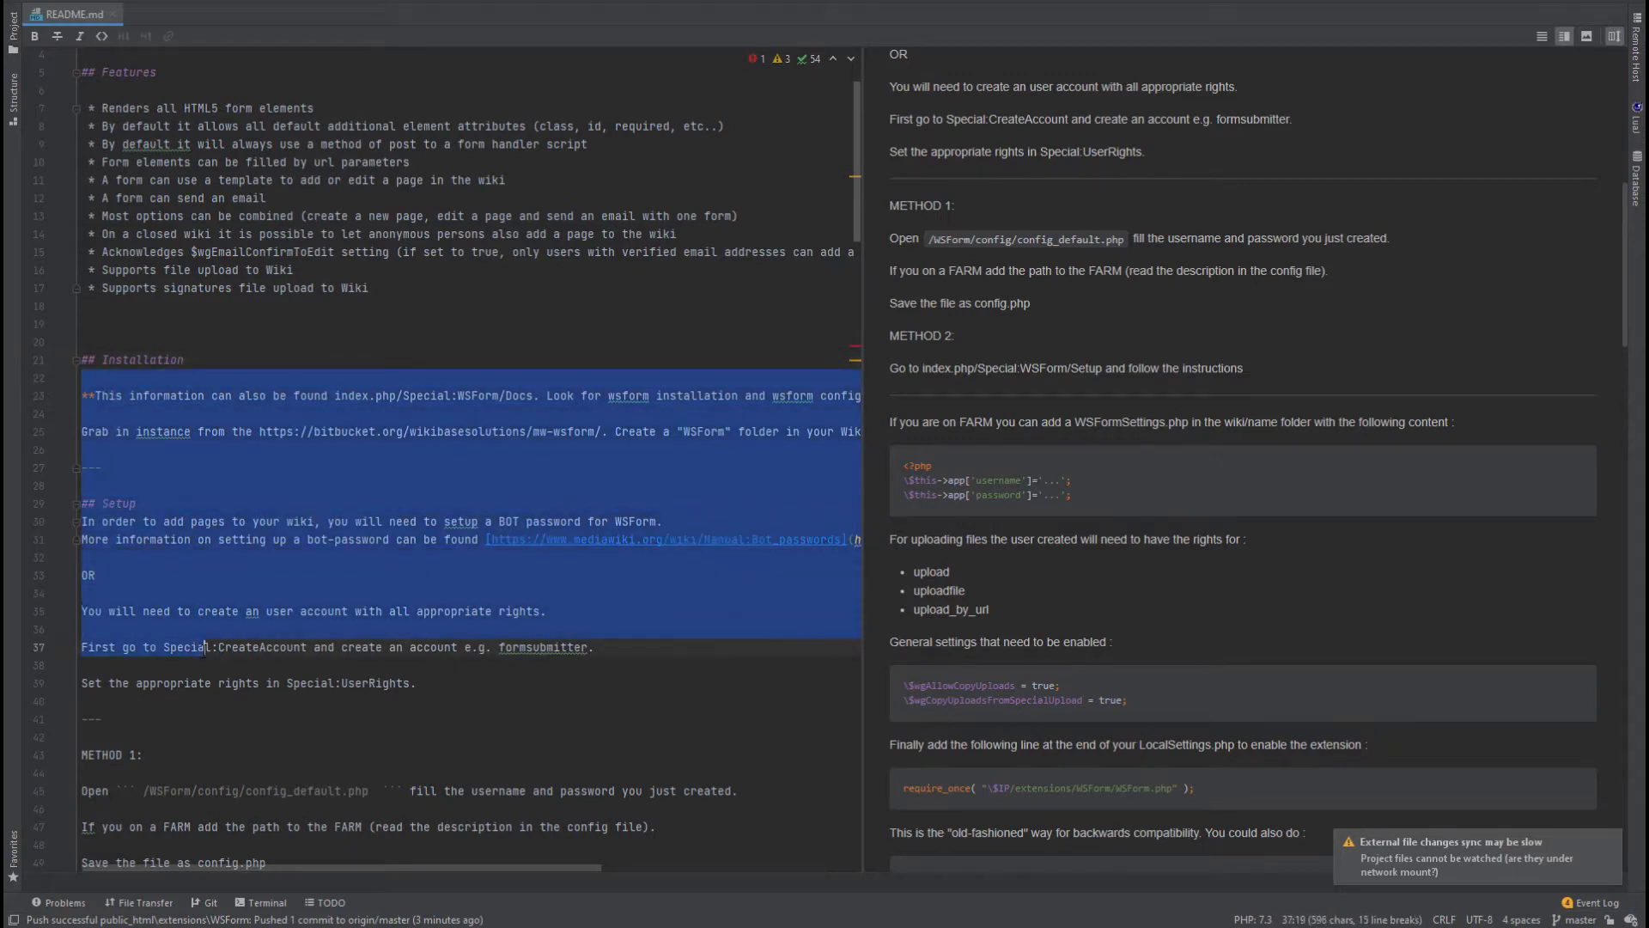
mouse_move(653, 924)
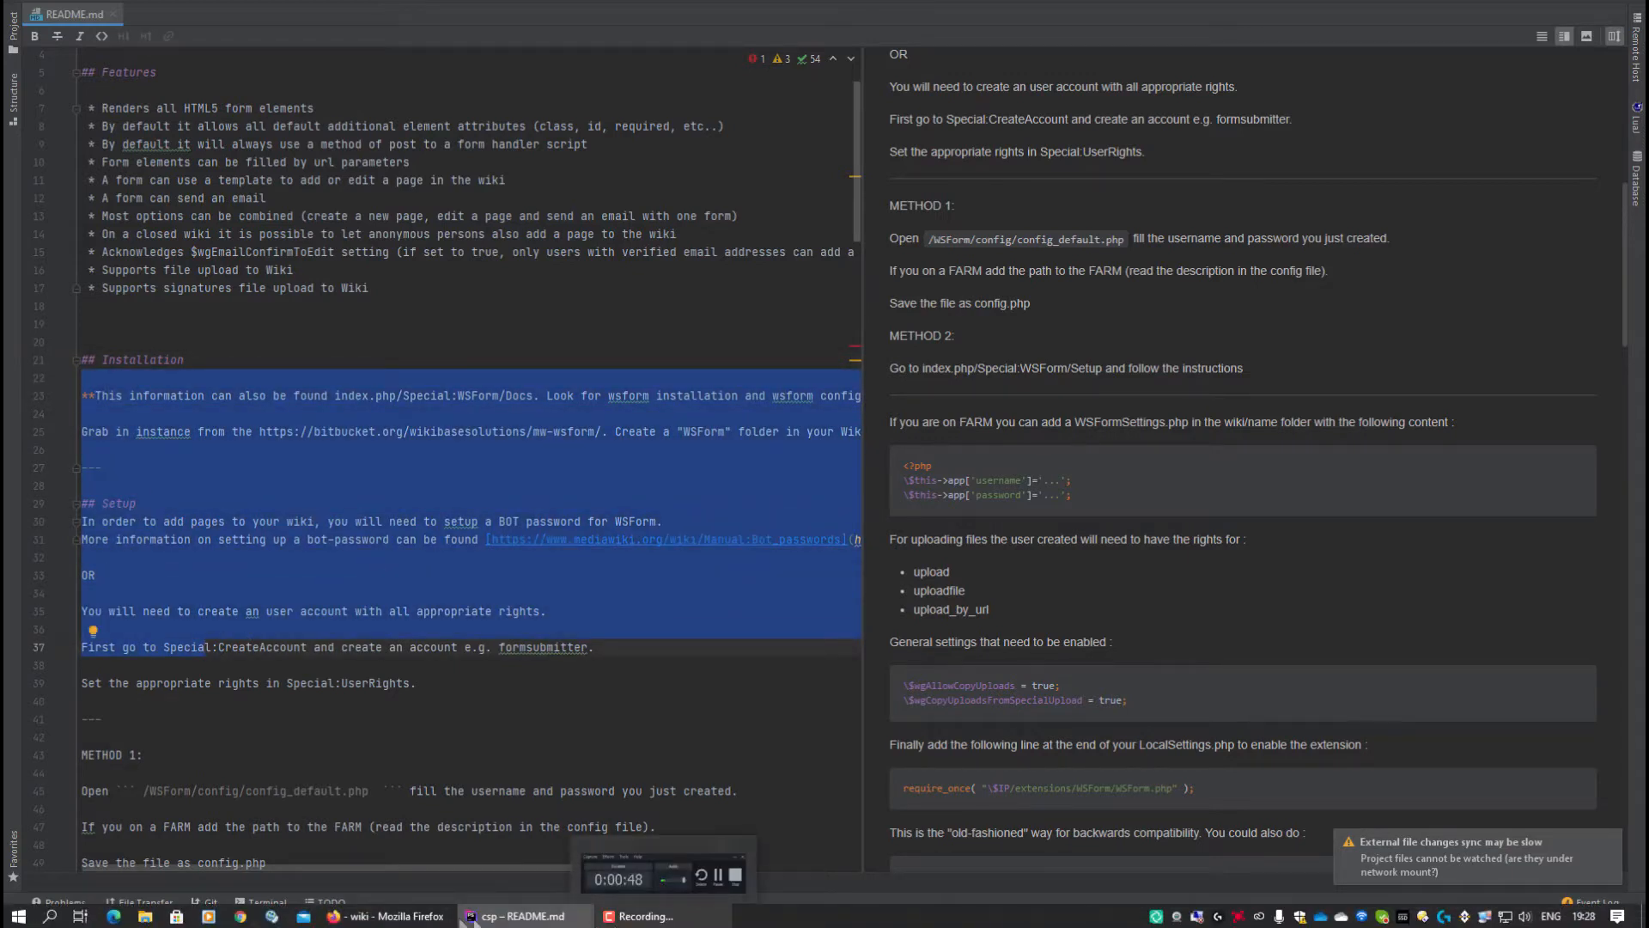
mouse_move(388, 919)
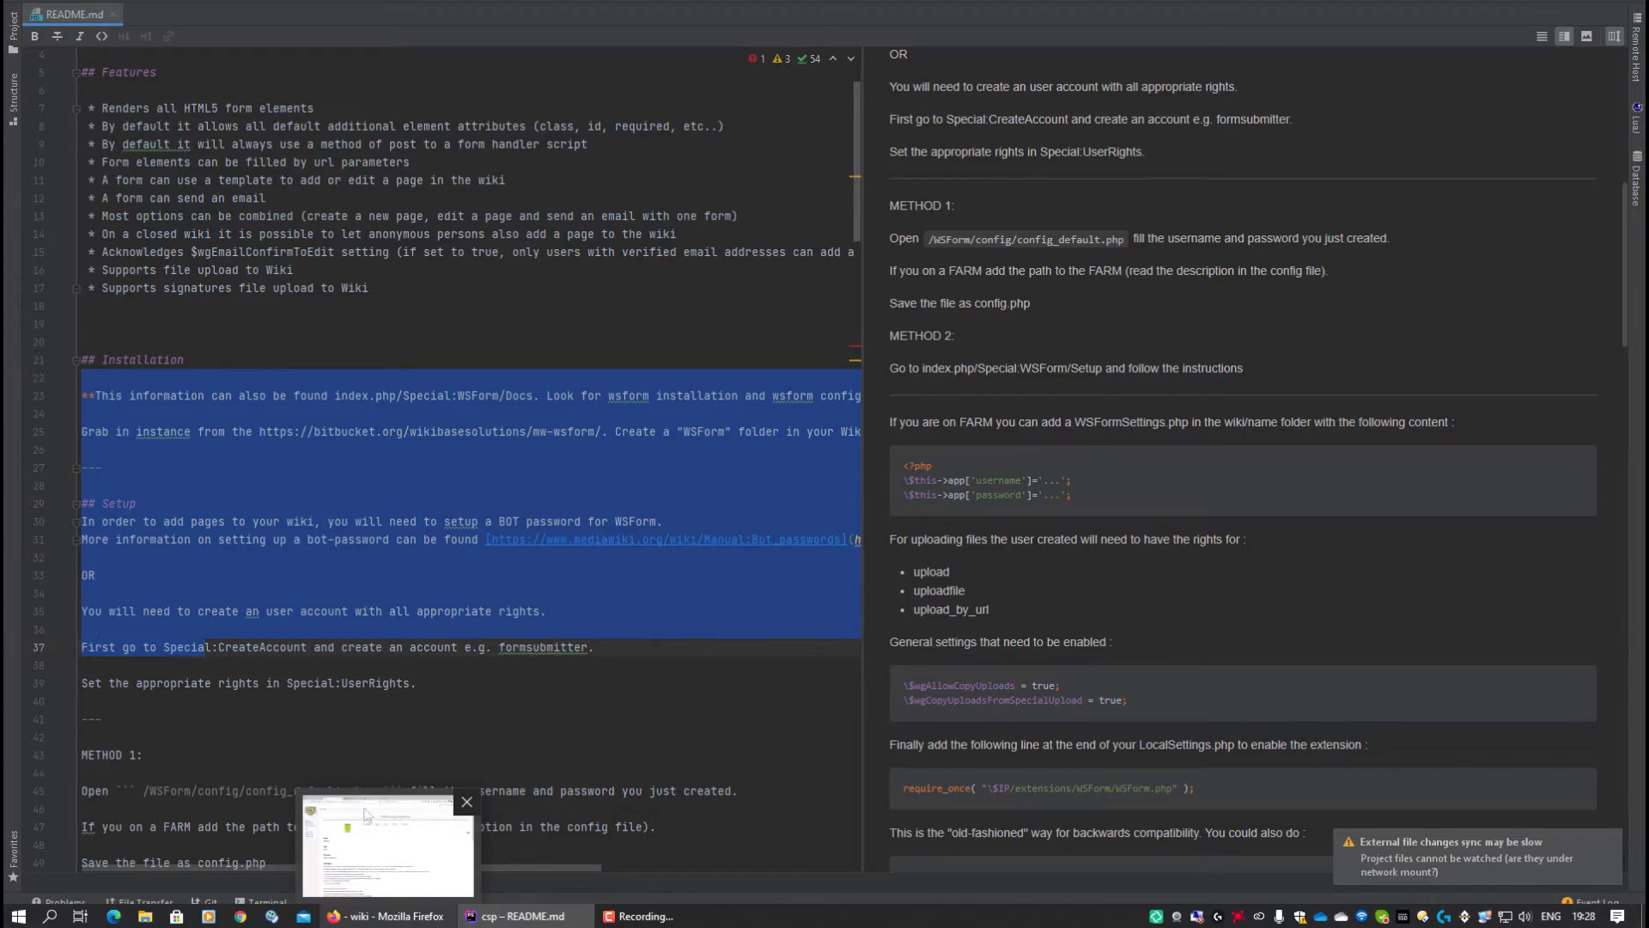
left_click(361, 647)
scroll(353, 485, "down", 10)
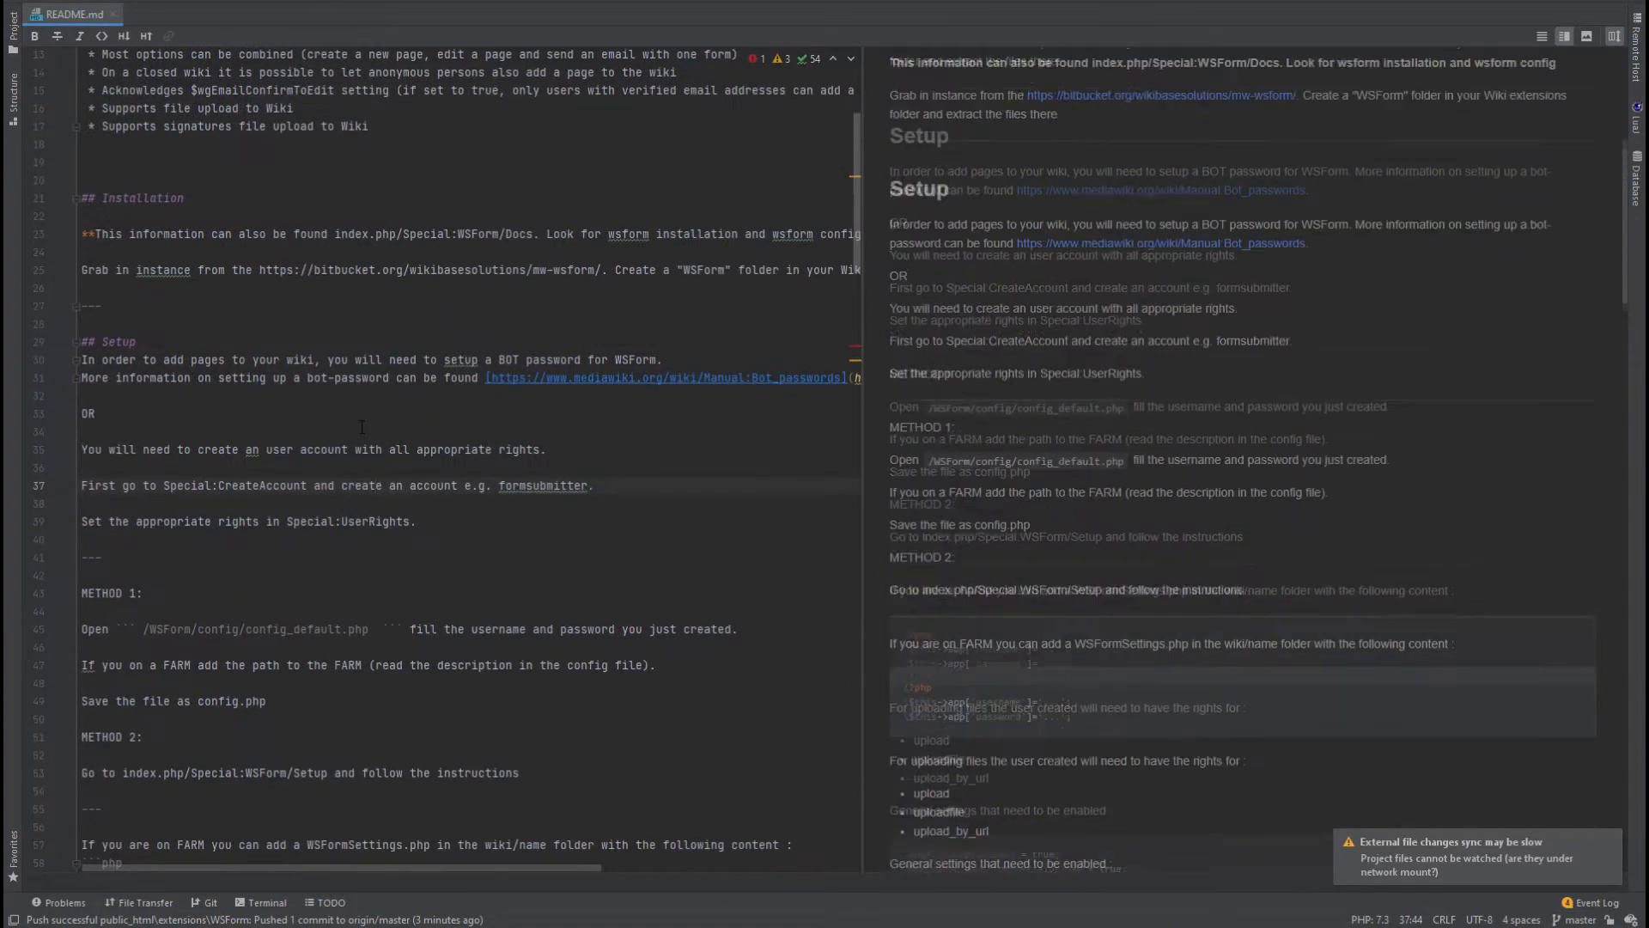
scroll(371, 468, "down", 5)
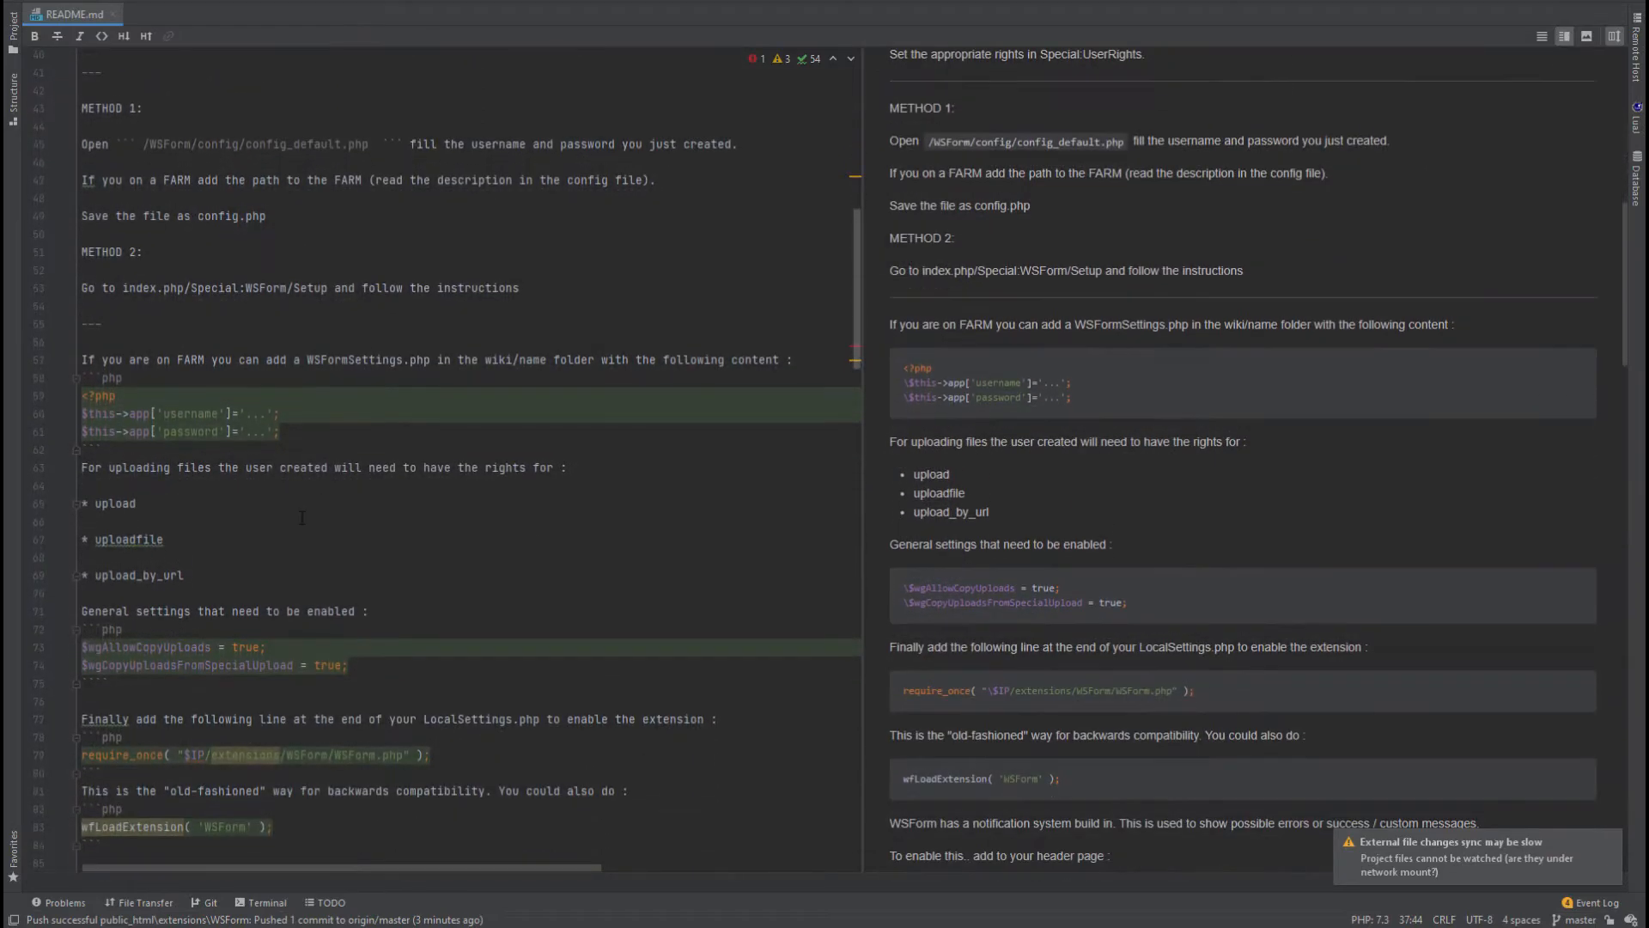
left_click_drag(273, 665, 81, 665)
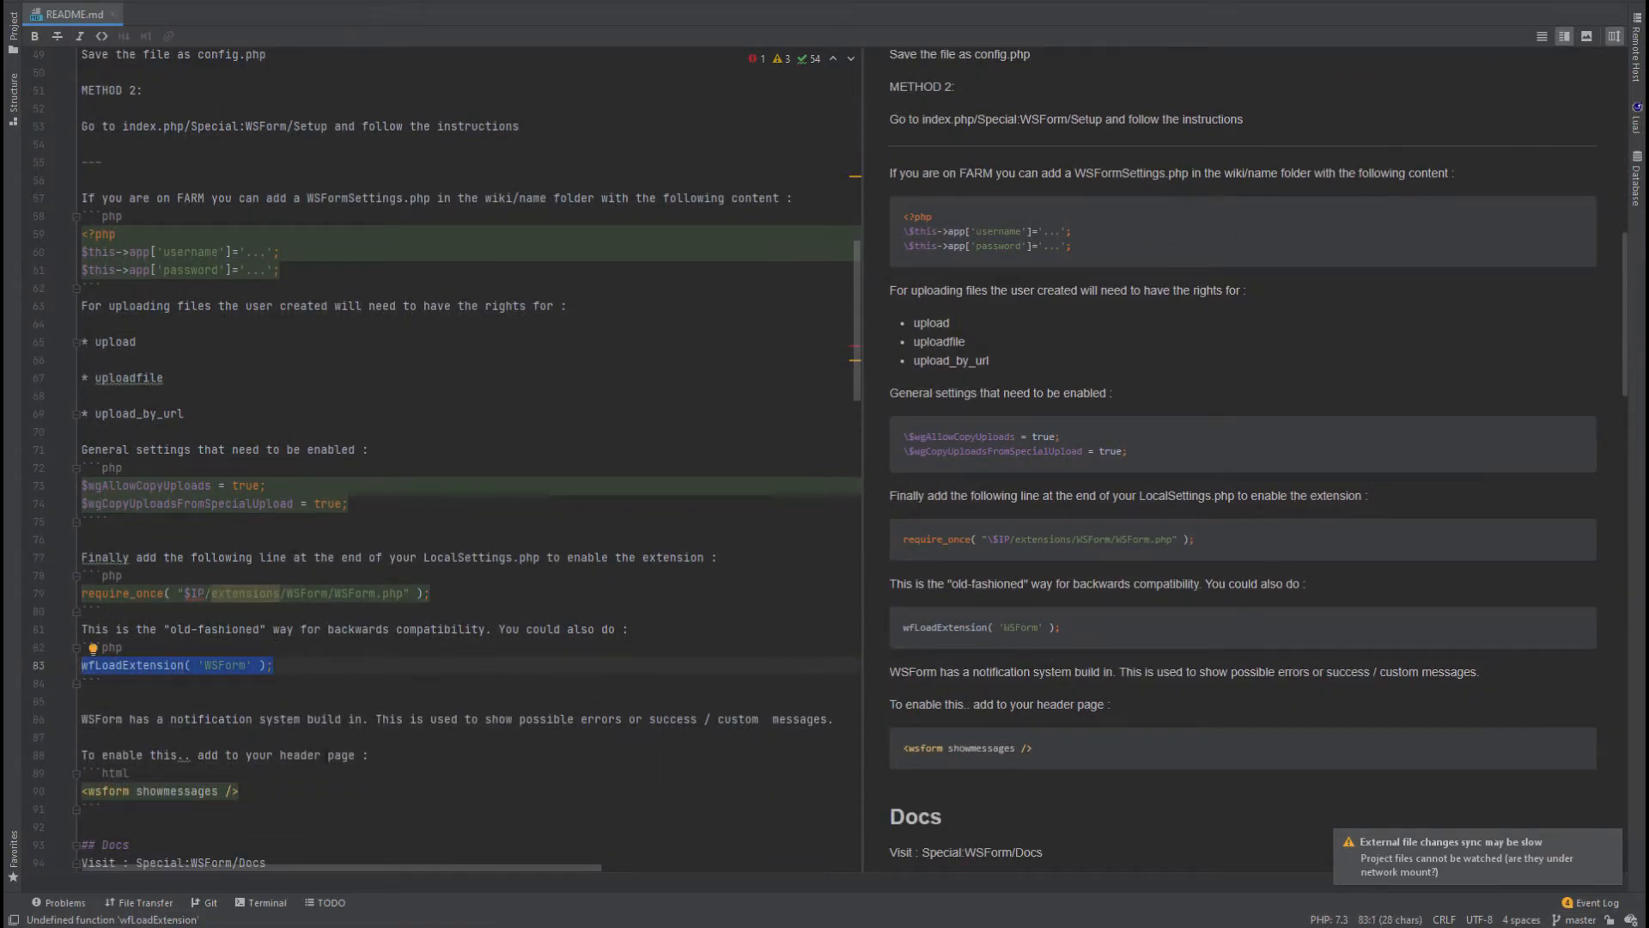
Browse the WSForm documentation overview and its installation page in Firefox.
left_click(367, 917)
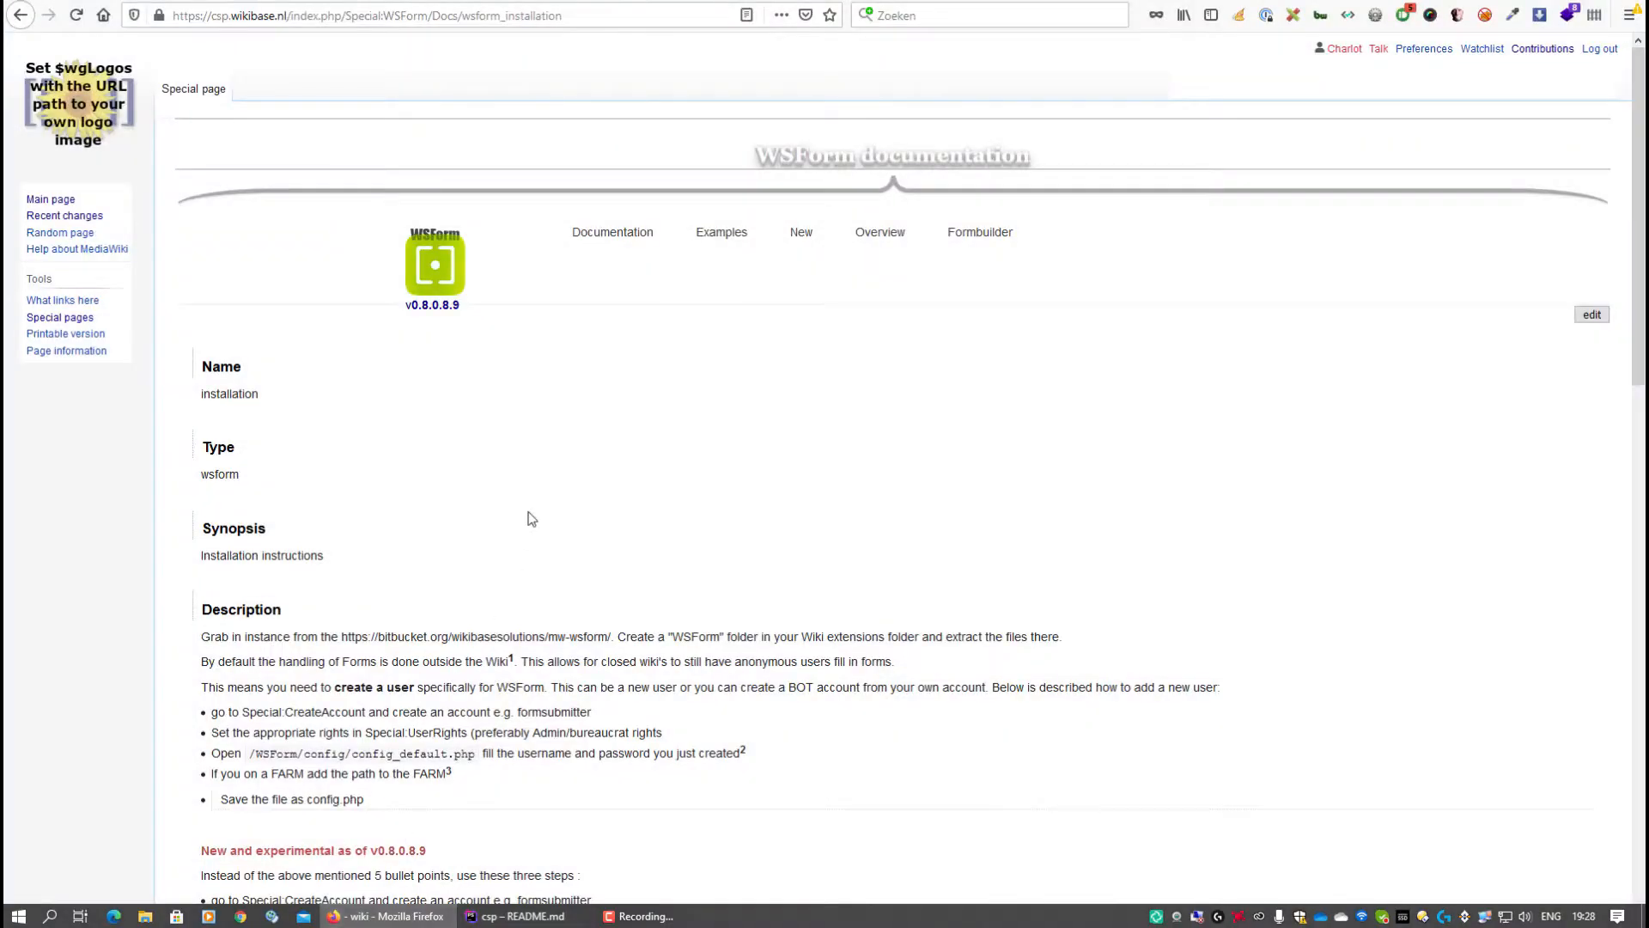
left_click(879, 235)
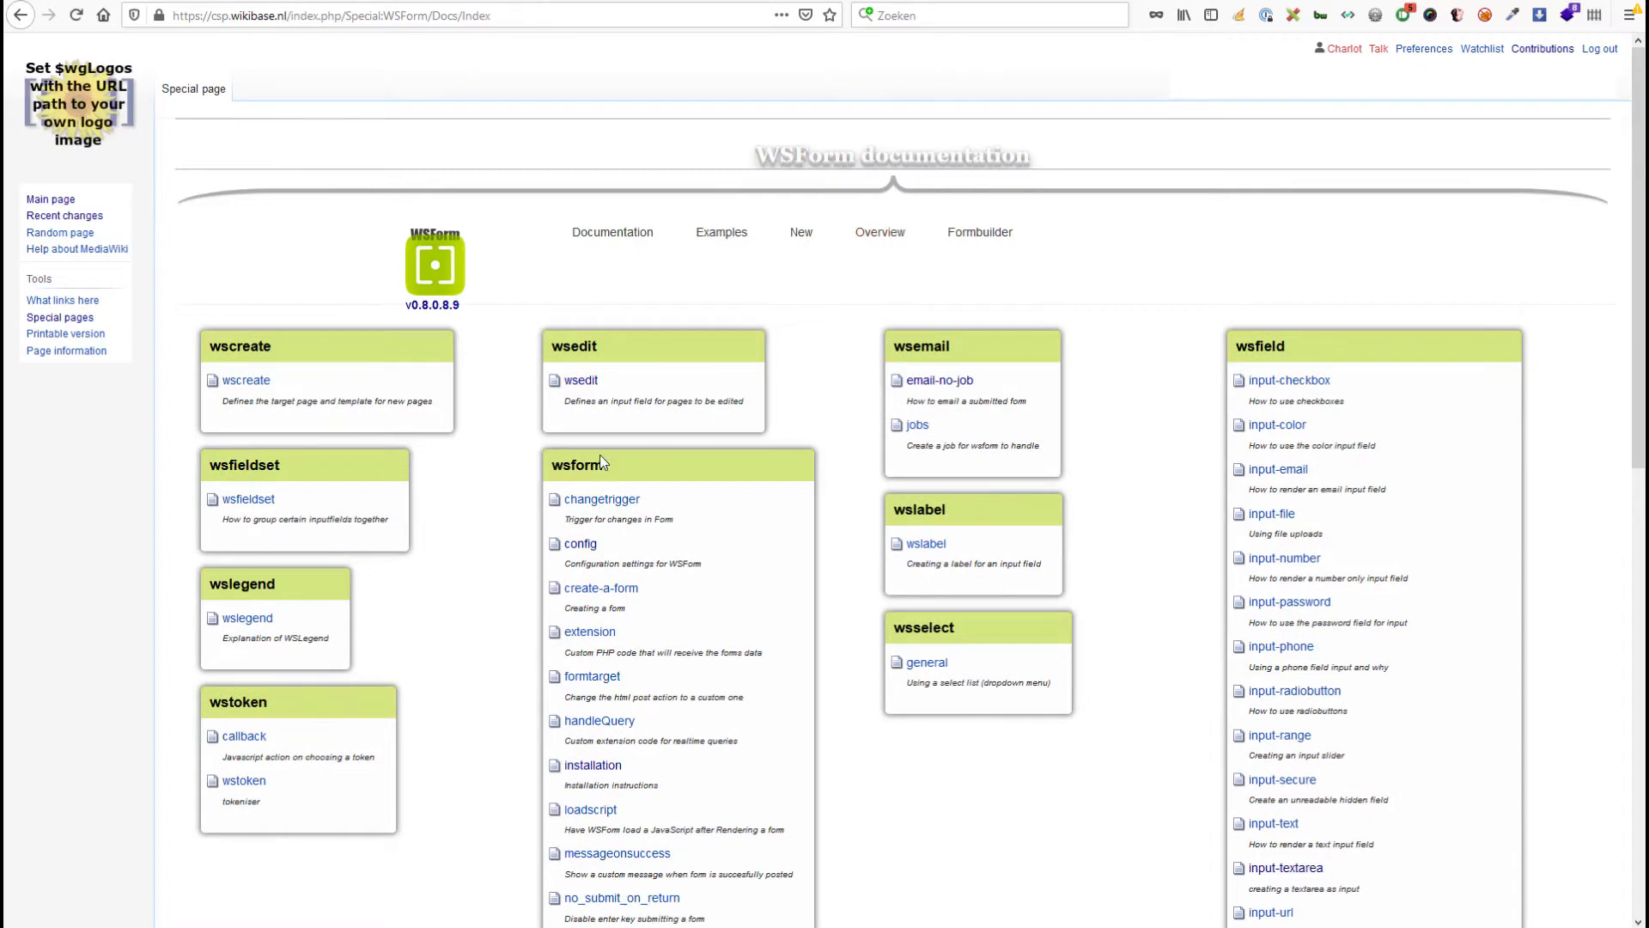
scroll(760, 481, "down", 3)
left_click(593, 505)
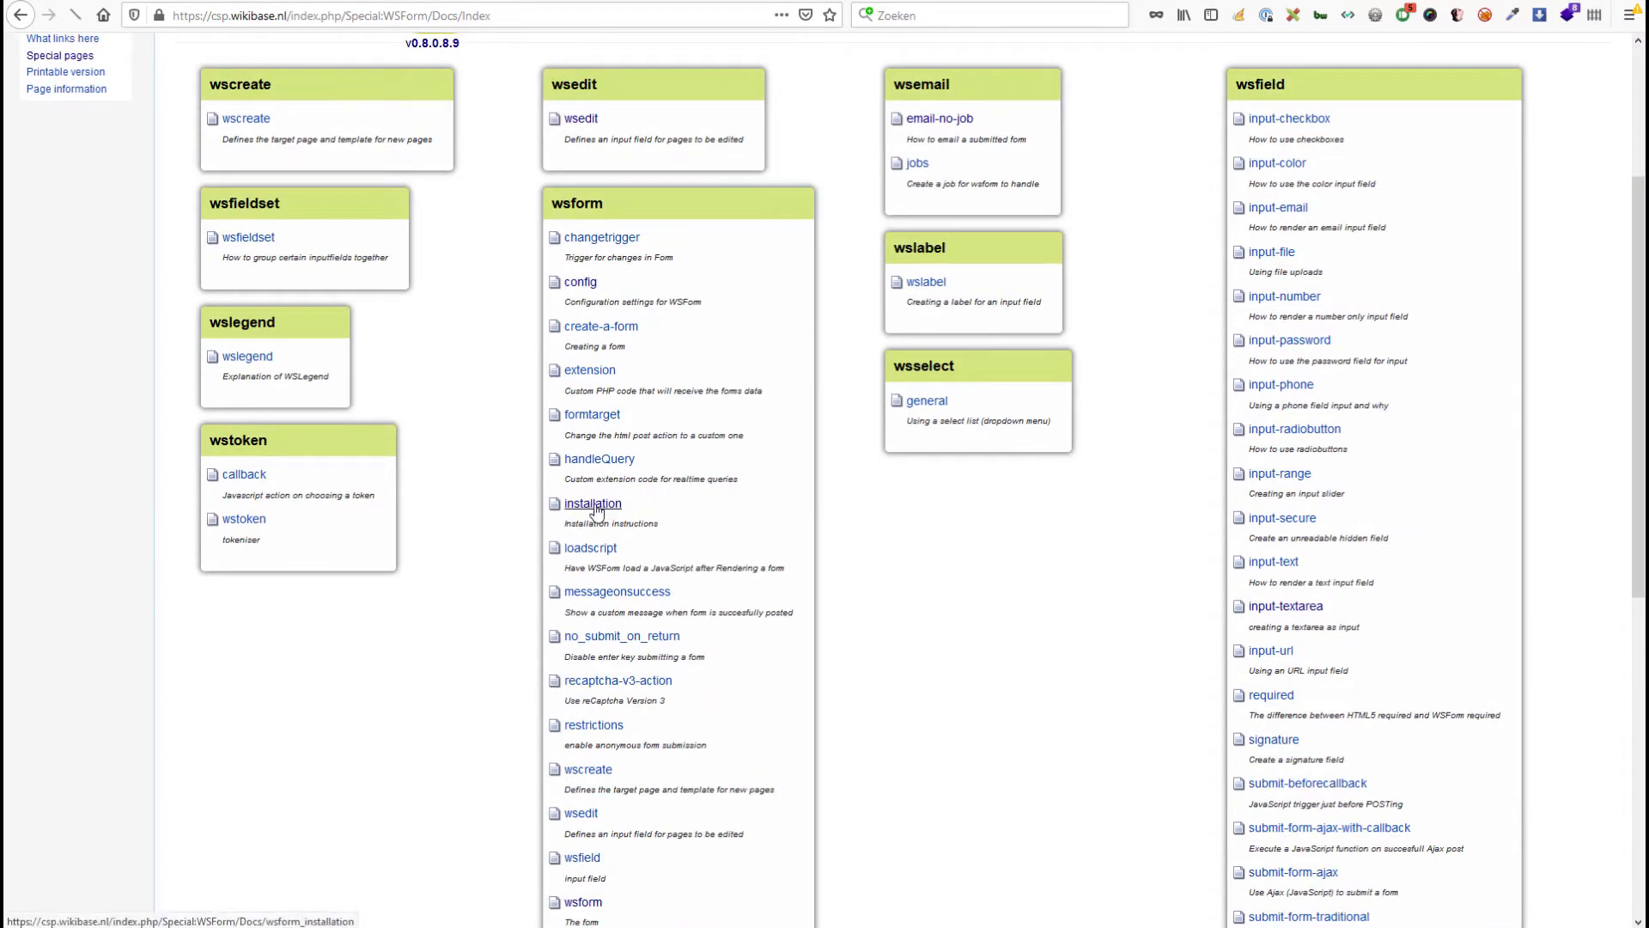
scroll(736, 472, "down", 3)
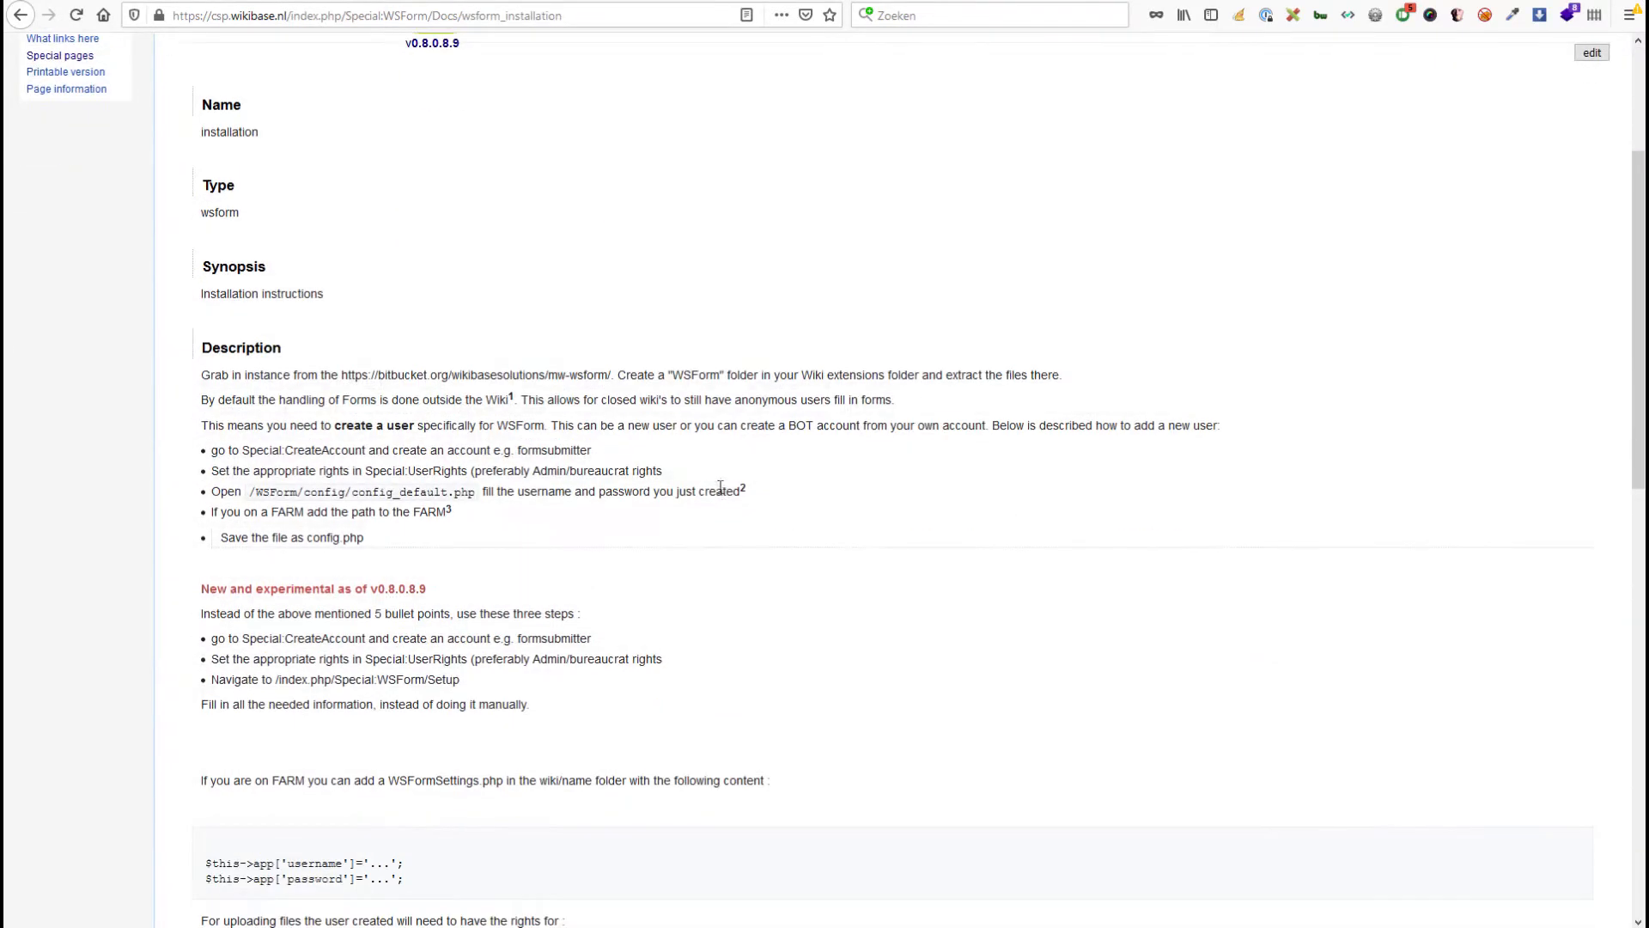
scroll(661, 439, "up", 2)
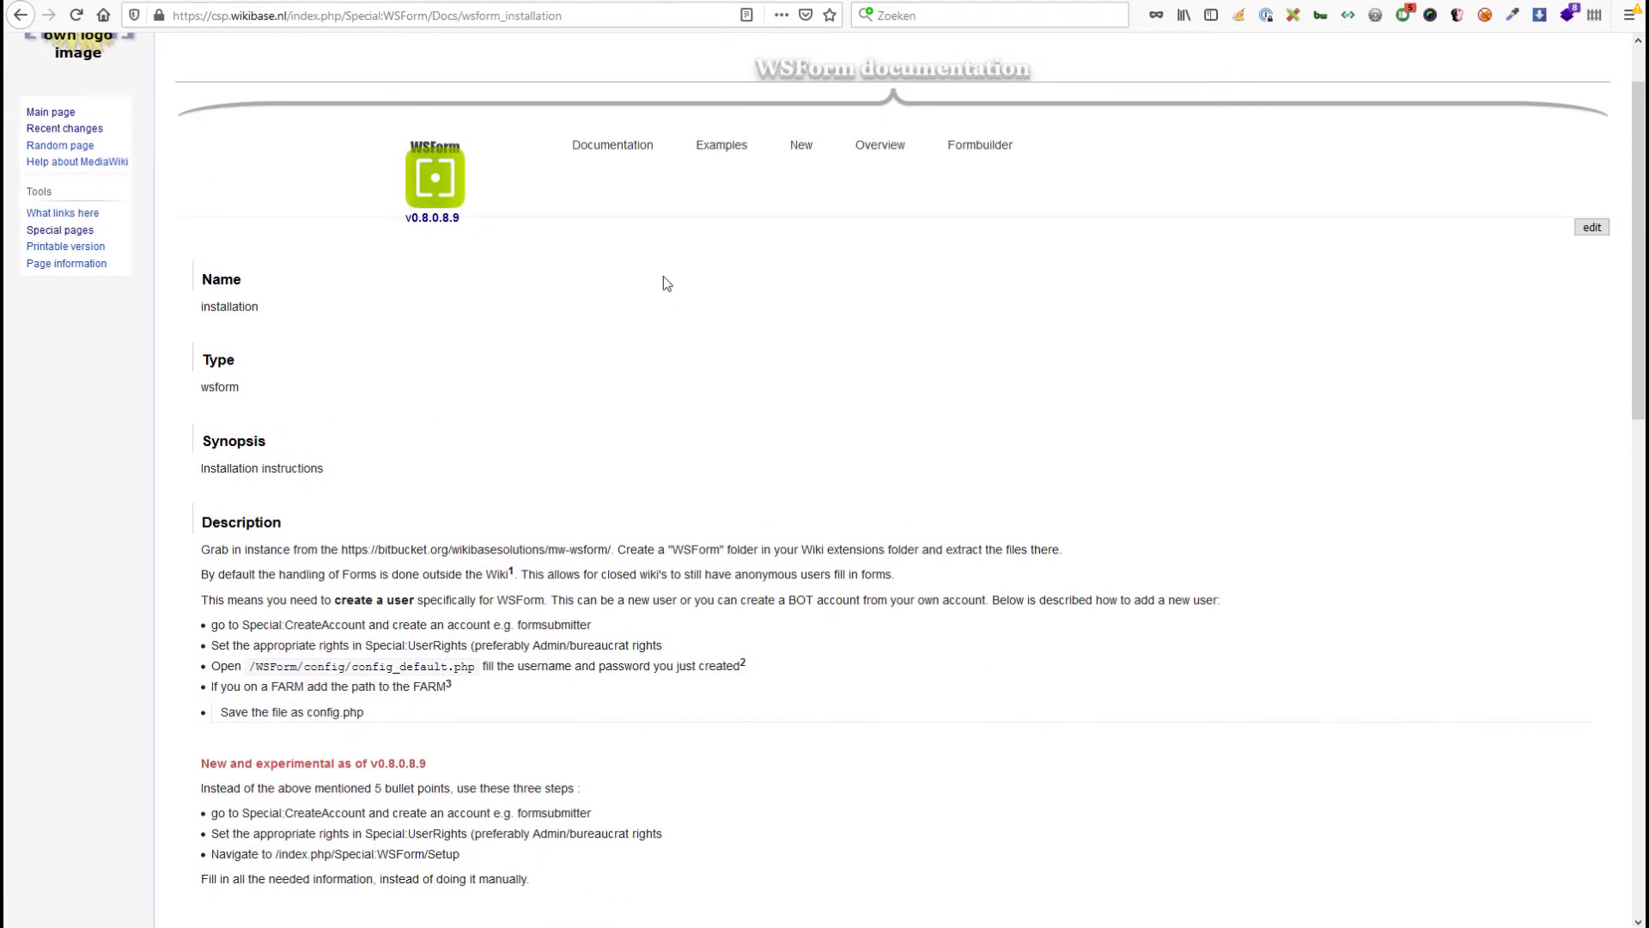
Go back to the overview and read the wsform config documentation page.
left_click(888, 150)
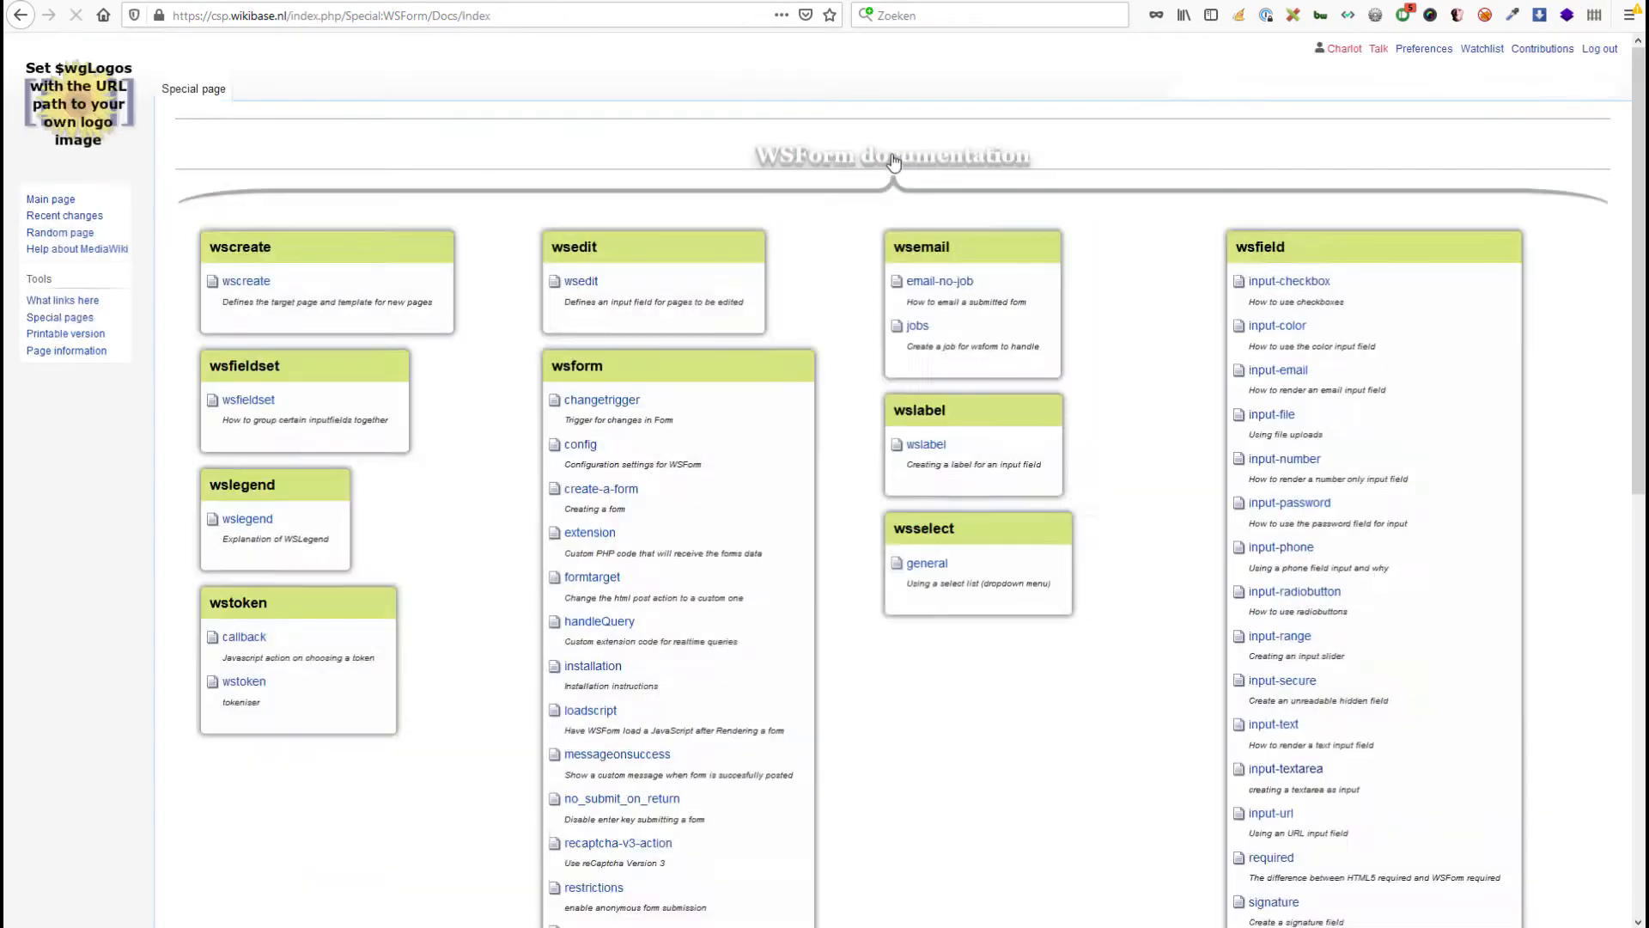
scroll(868, 508, "down", 3)
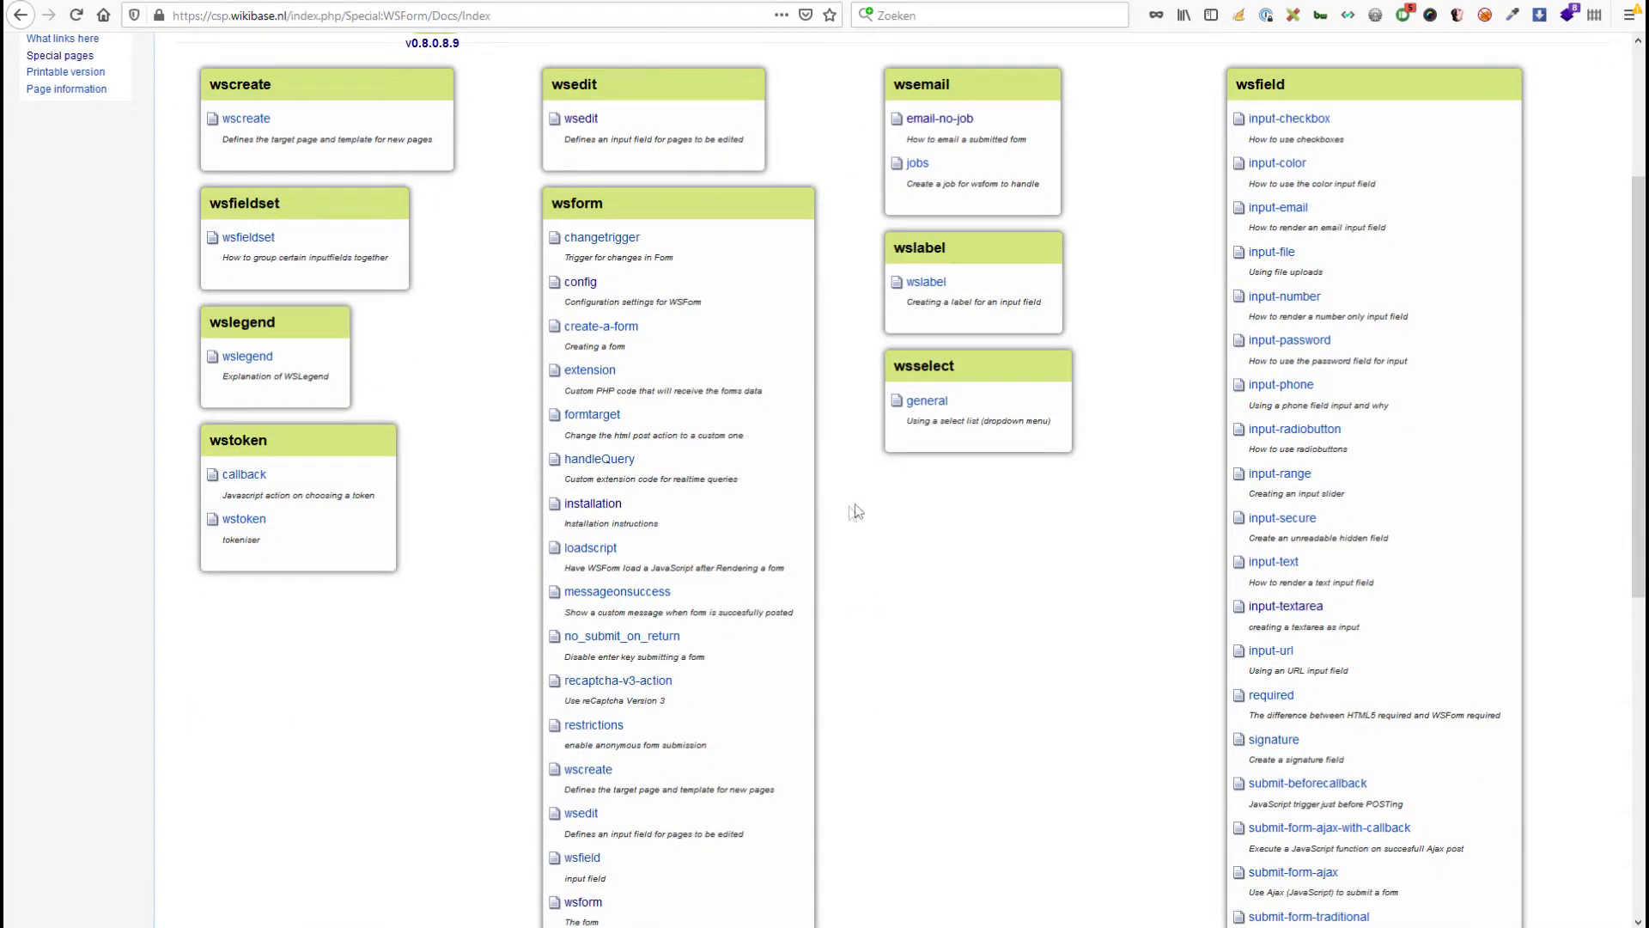
left_click(580, 283)
scroll(827, 460, "down", 4)
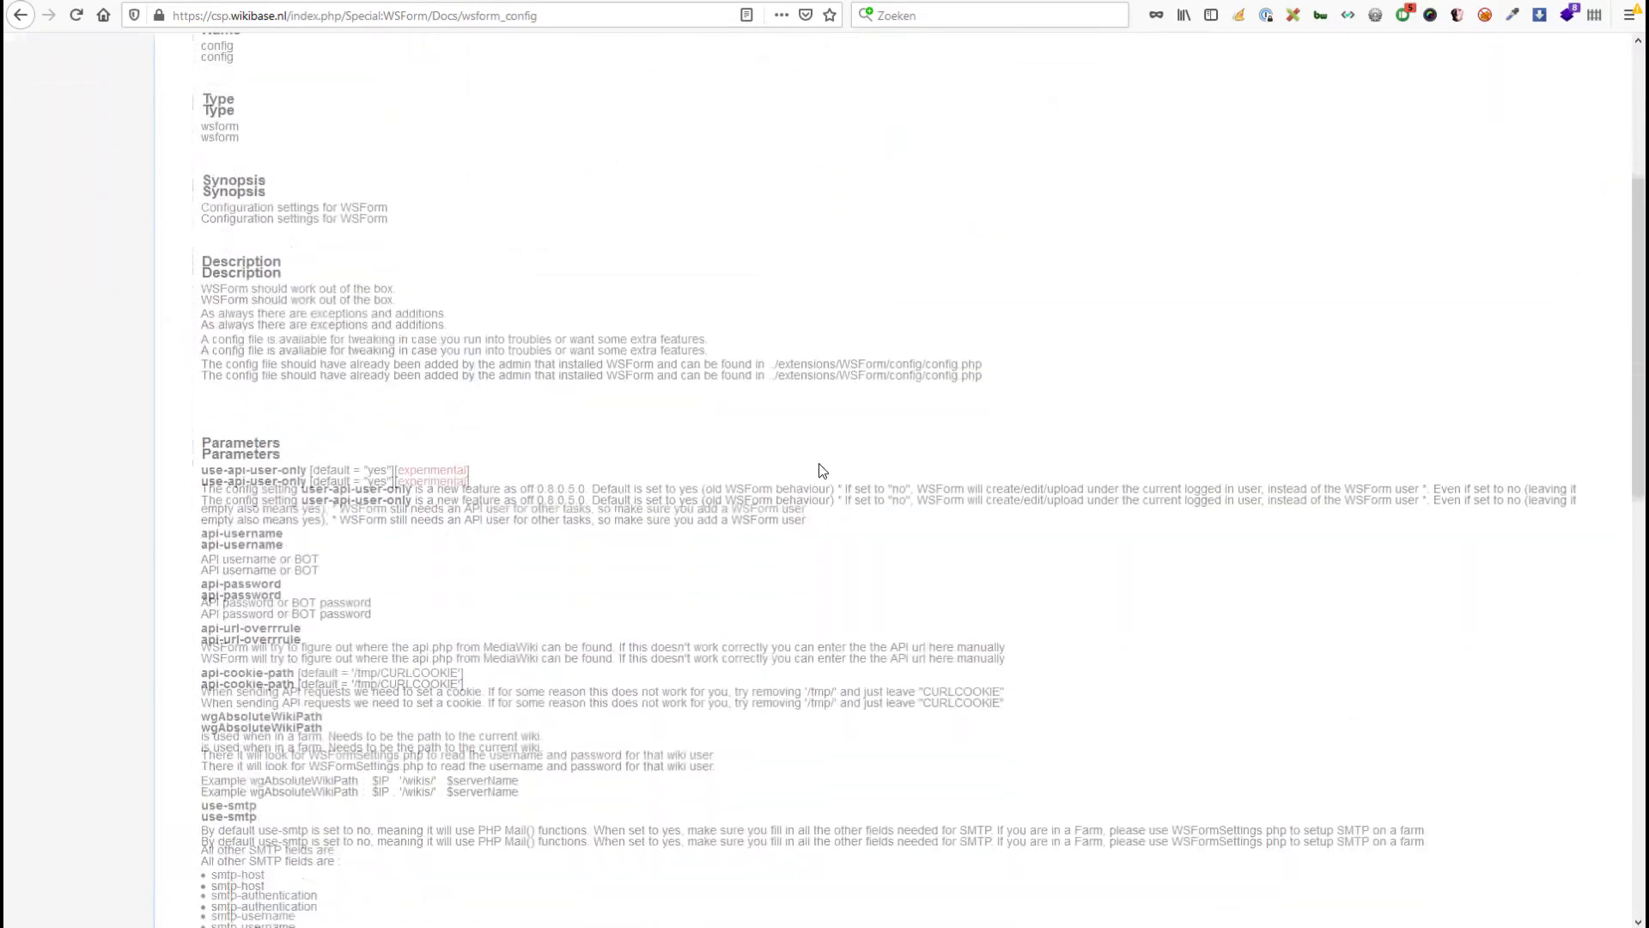
scroll(803, 472, "down", 3)
scroll(791, 494, "up", 4)
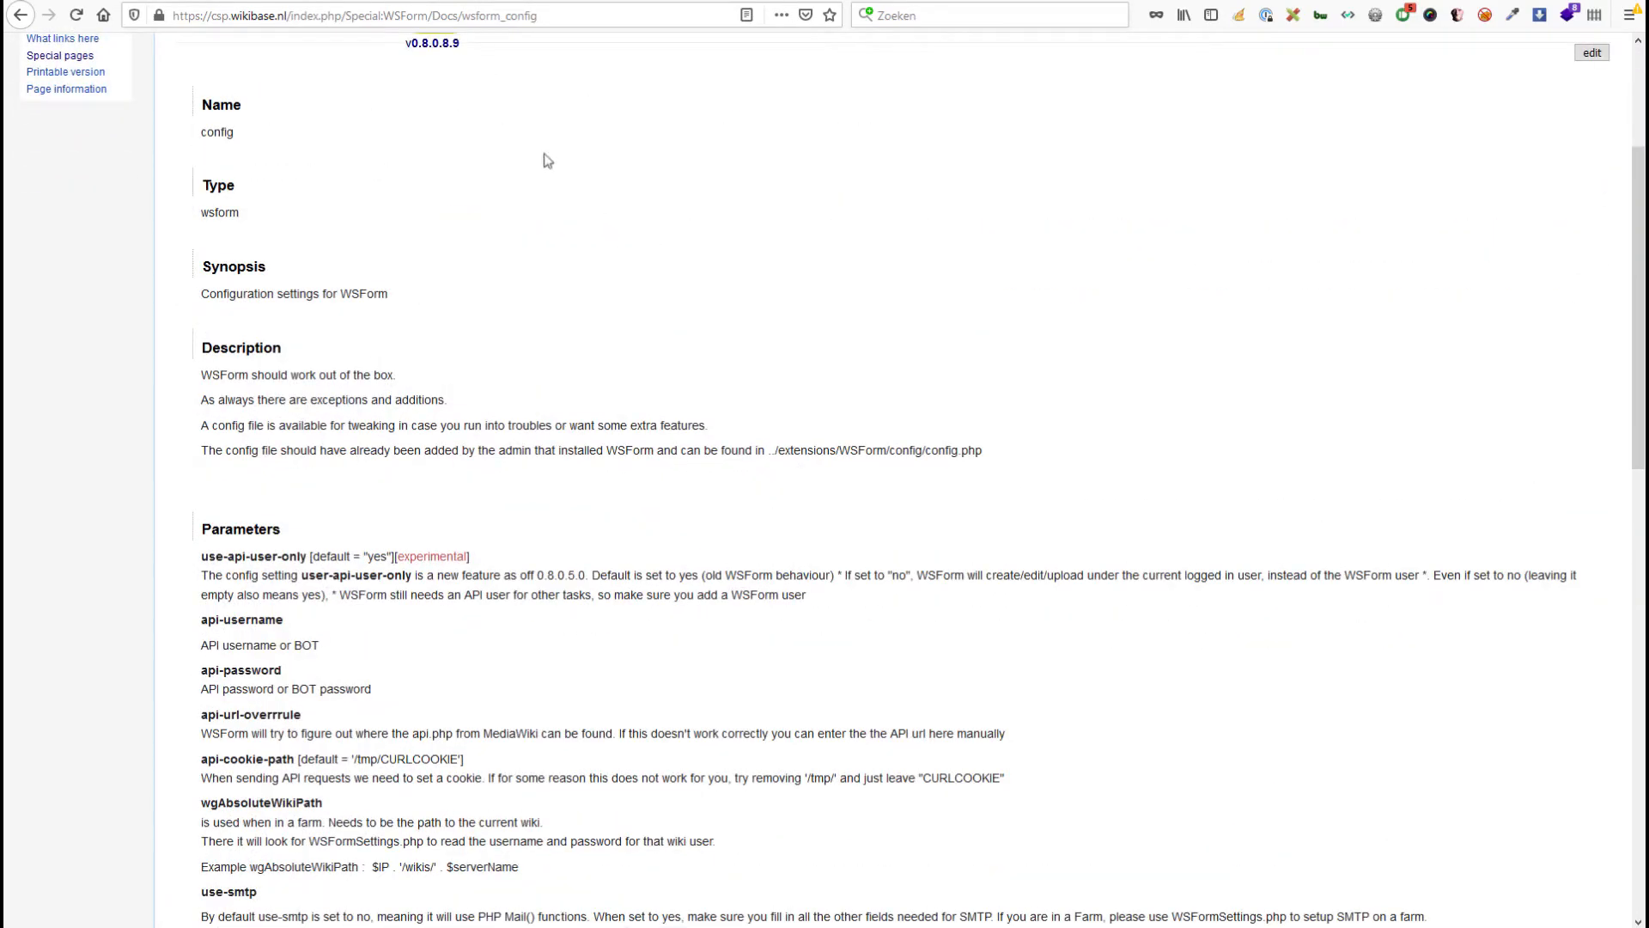
mouse_move(687, 922)
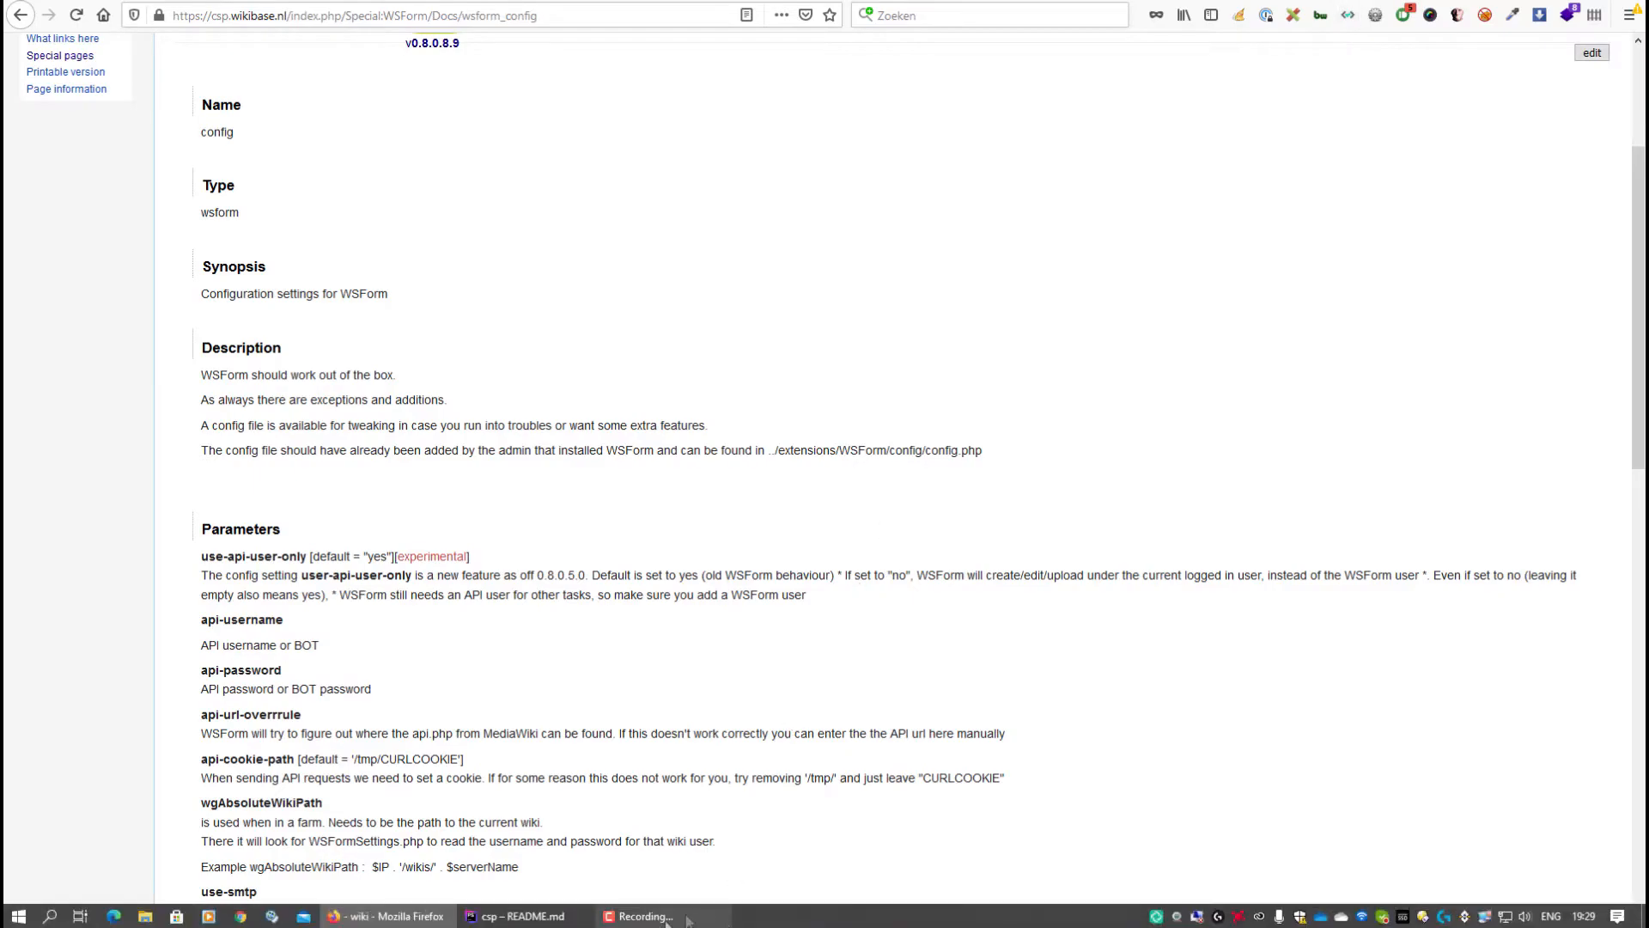
left_click(524, 916)
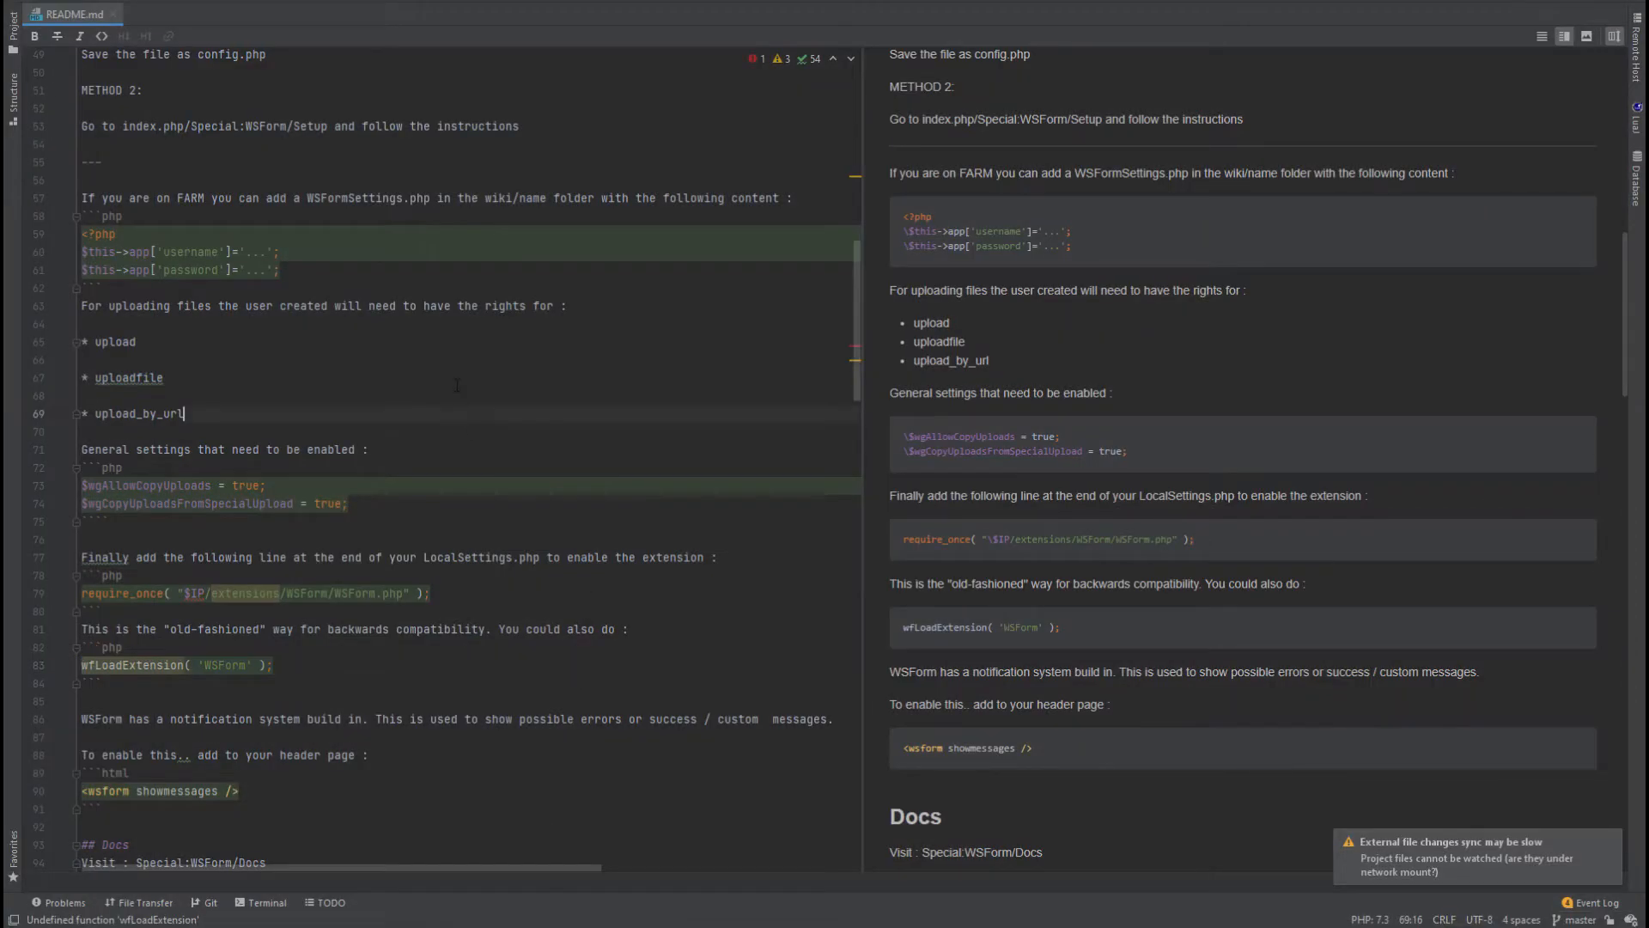
scroll(457, 385, "up", 5)
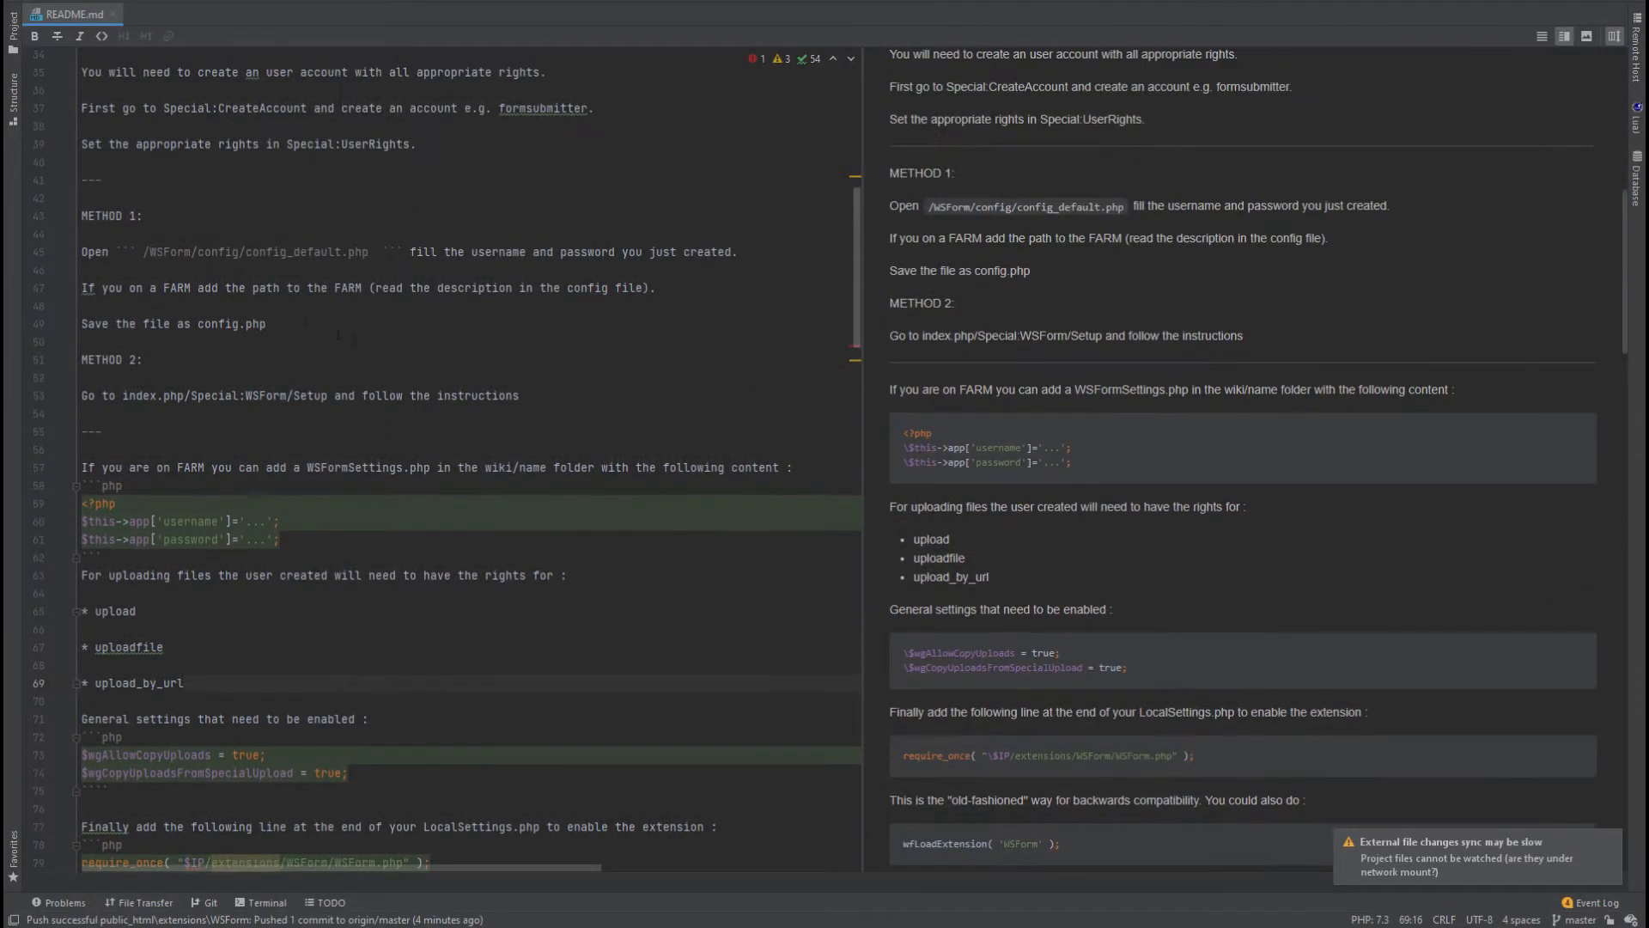
scroll(337, 335, "up", 3)
scroll(226, 214, "up", 2)
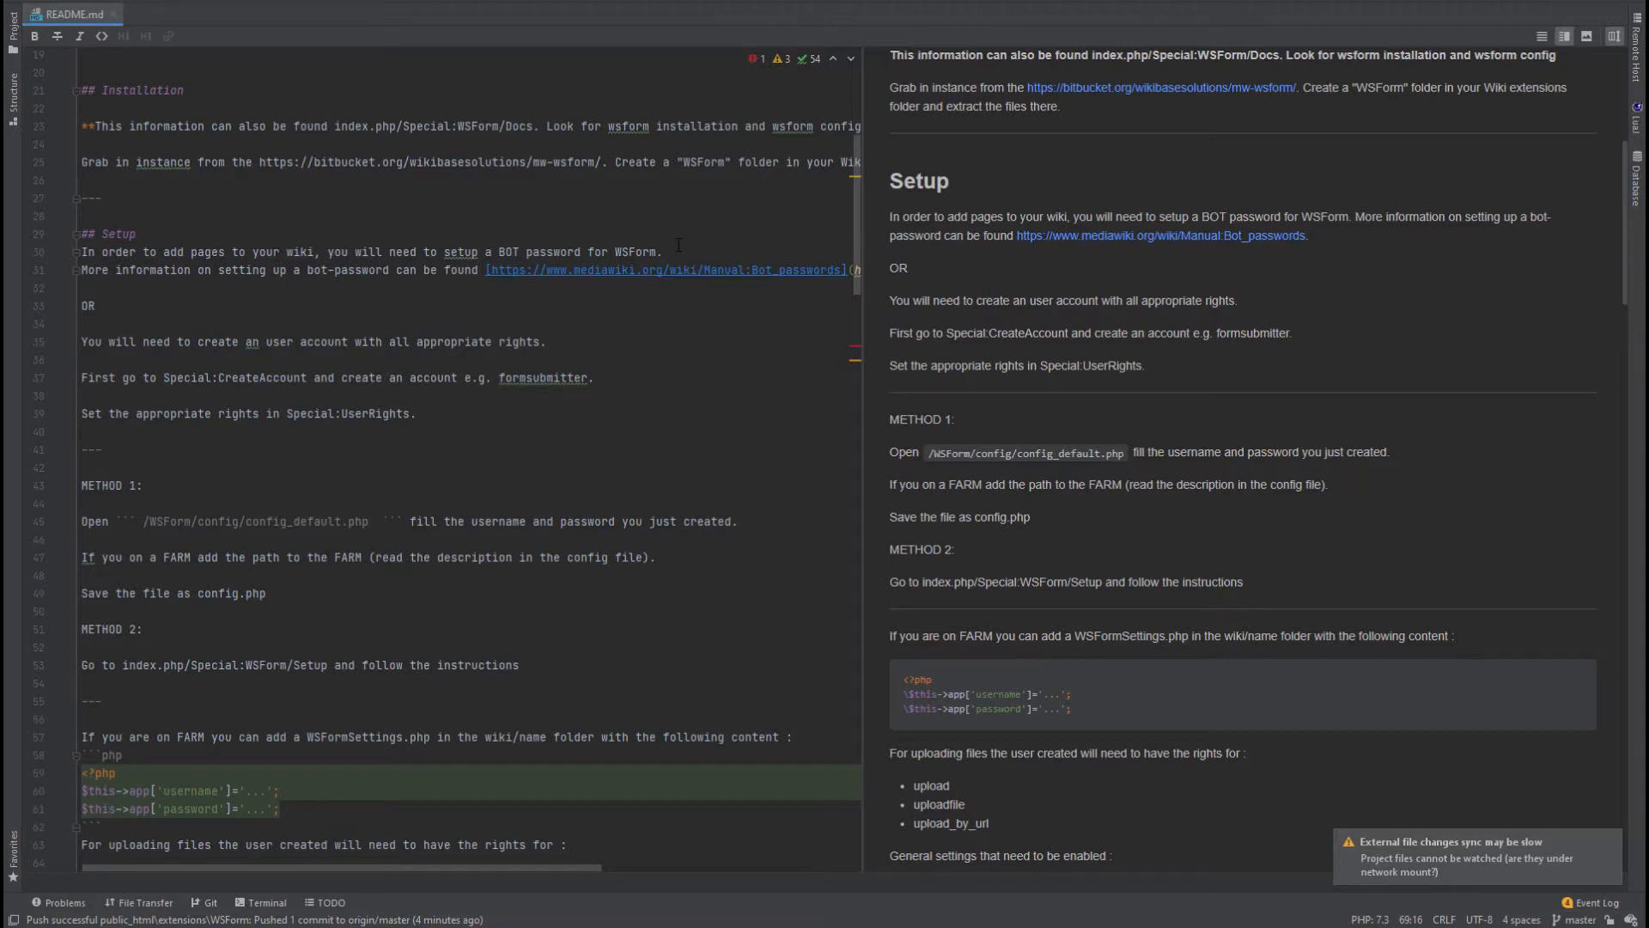
left_click(128, 306)
left_click(162, 356)
mouse_move(485, 925)
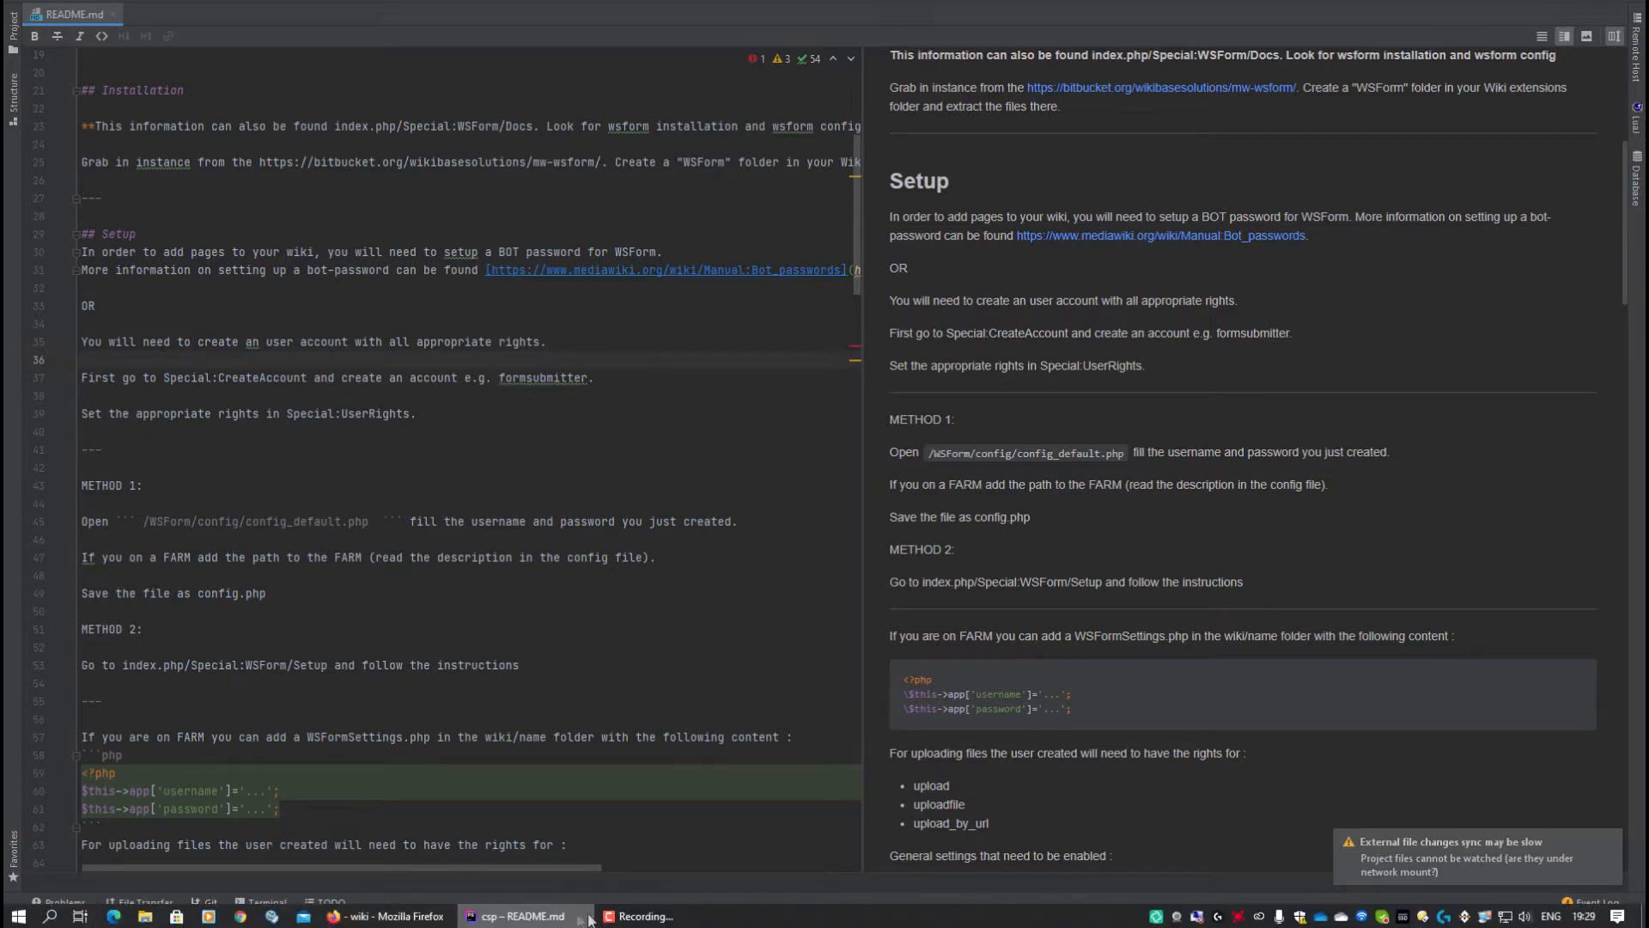
left_click(423, 917)
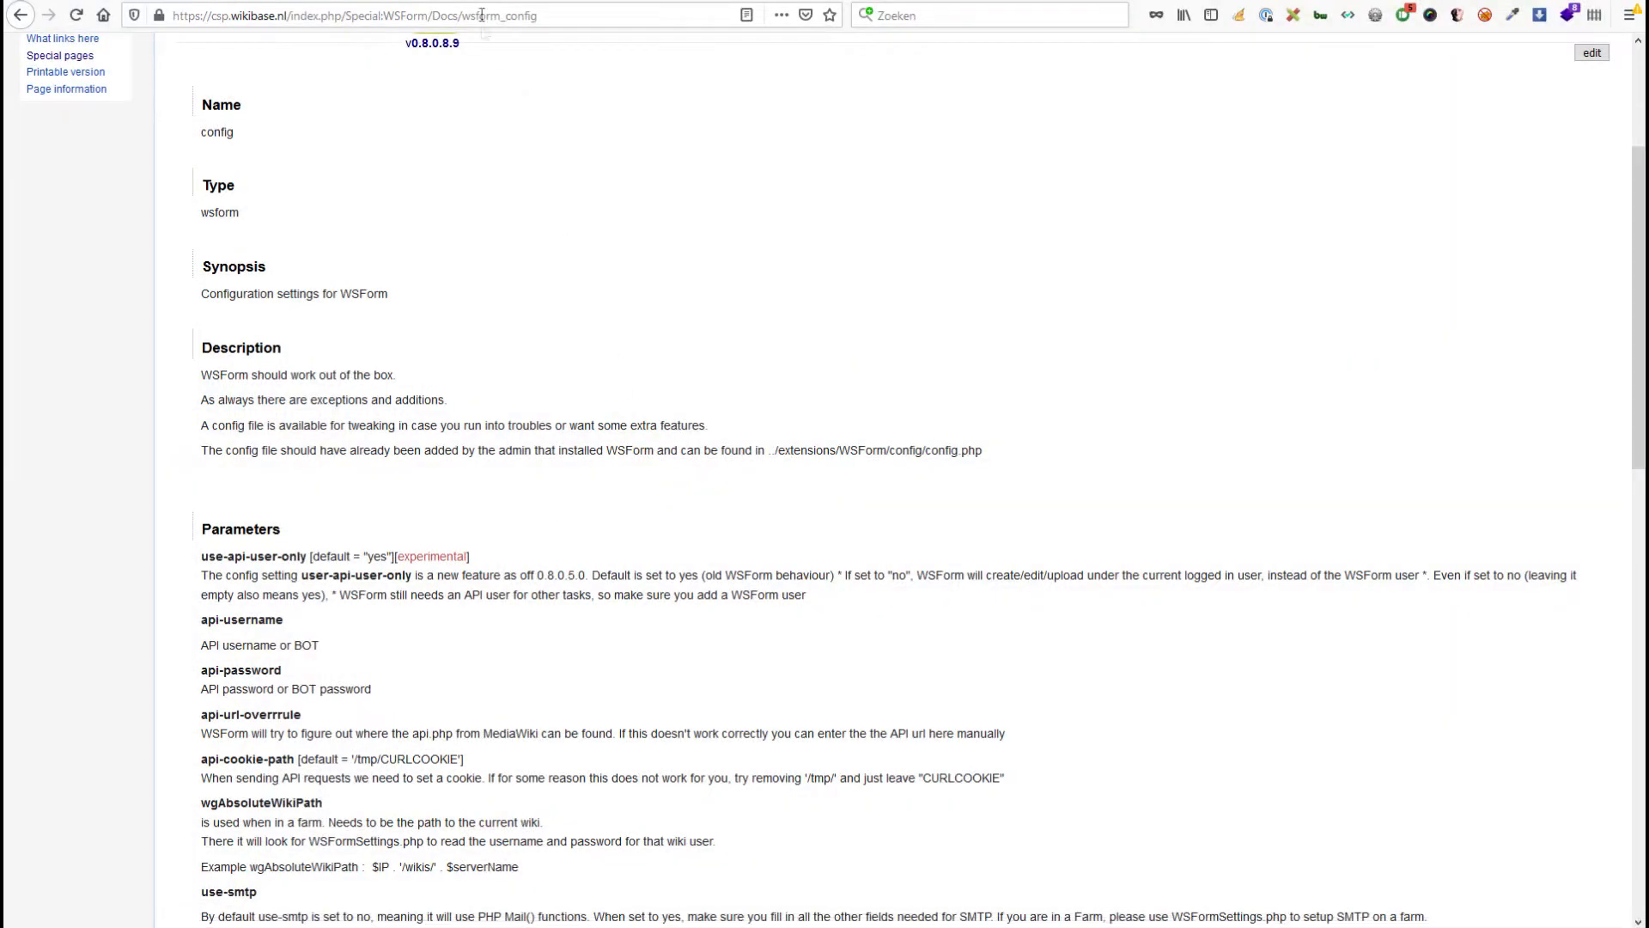
Check the wiki's Special pages list and pick out the example account name formsubmitter in the README.
key("ctrl+Tab")
scroll(635, 280, "up", 3)
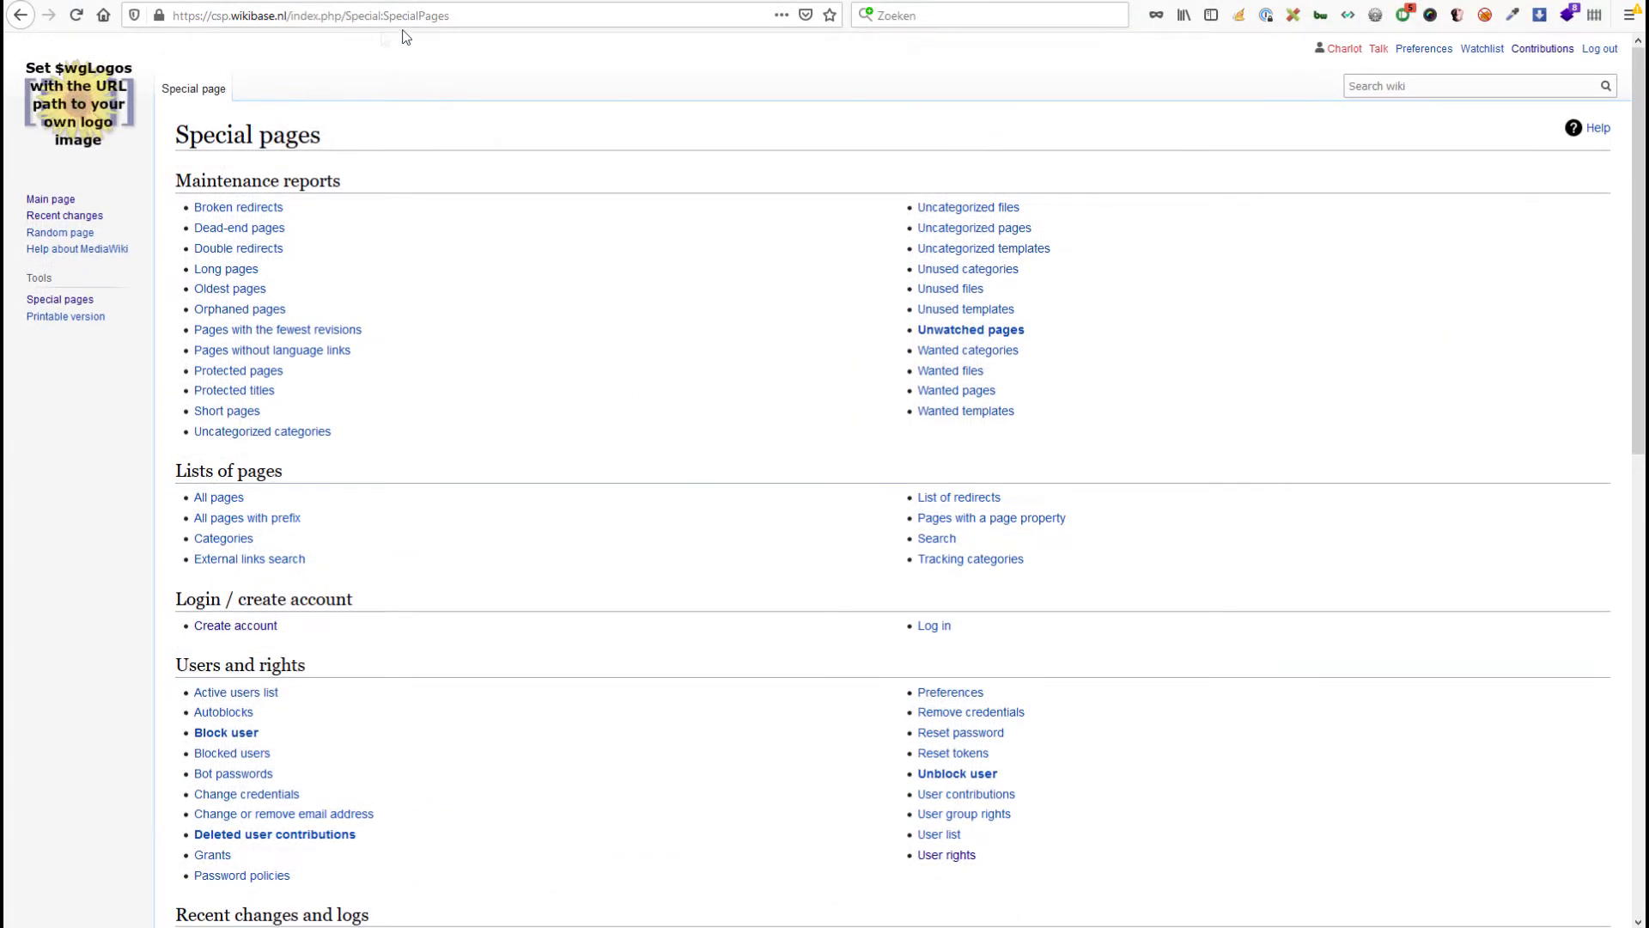
scroll(492, 385, "down", 5)
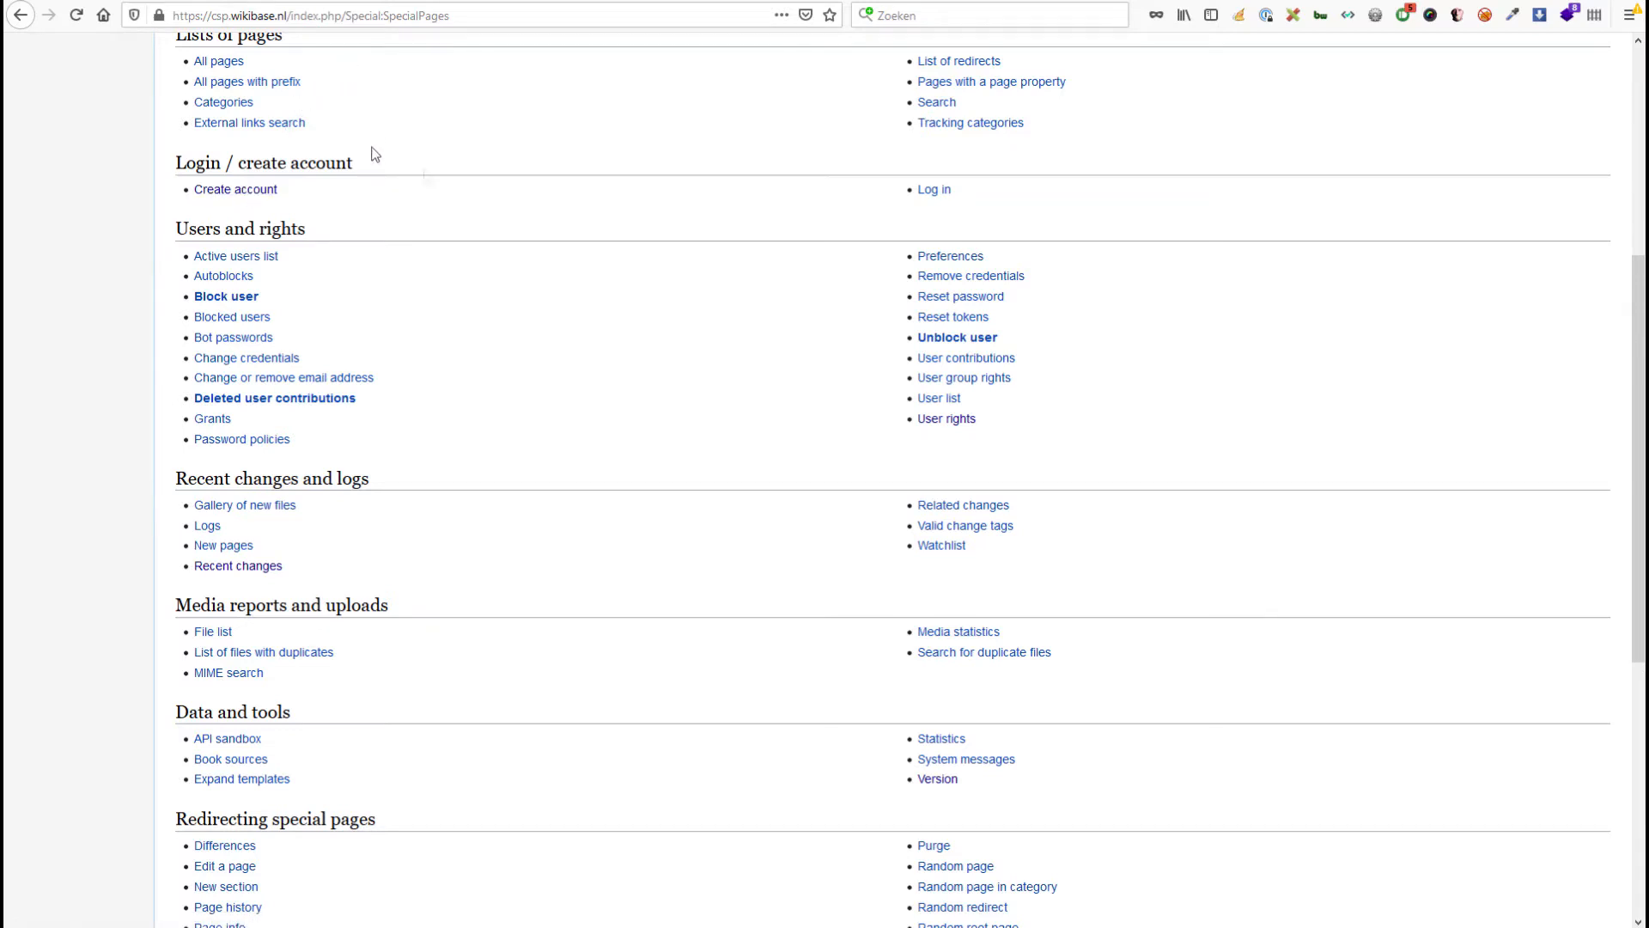
left_click(558, 911)
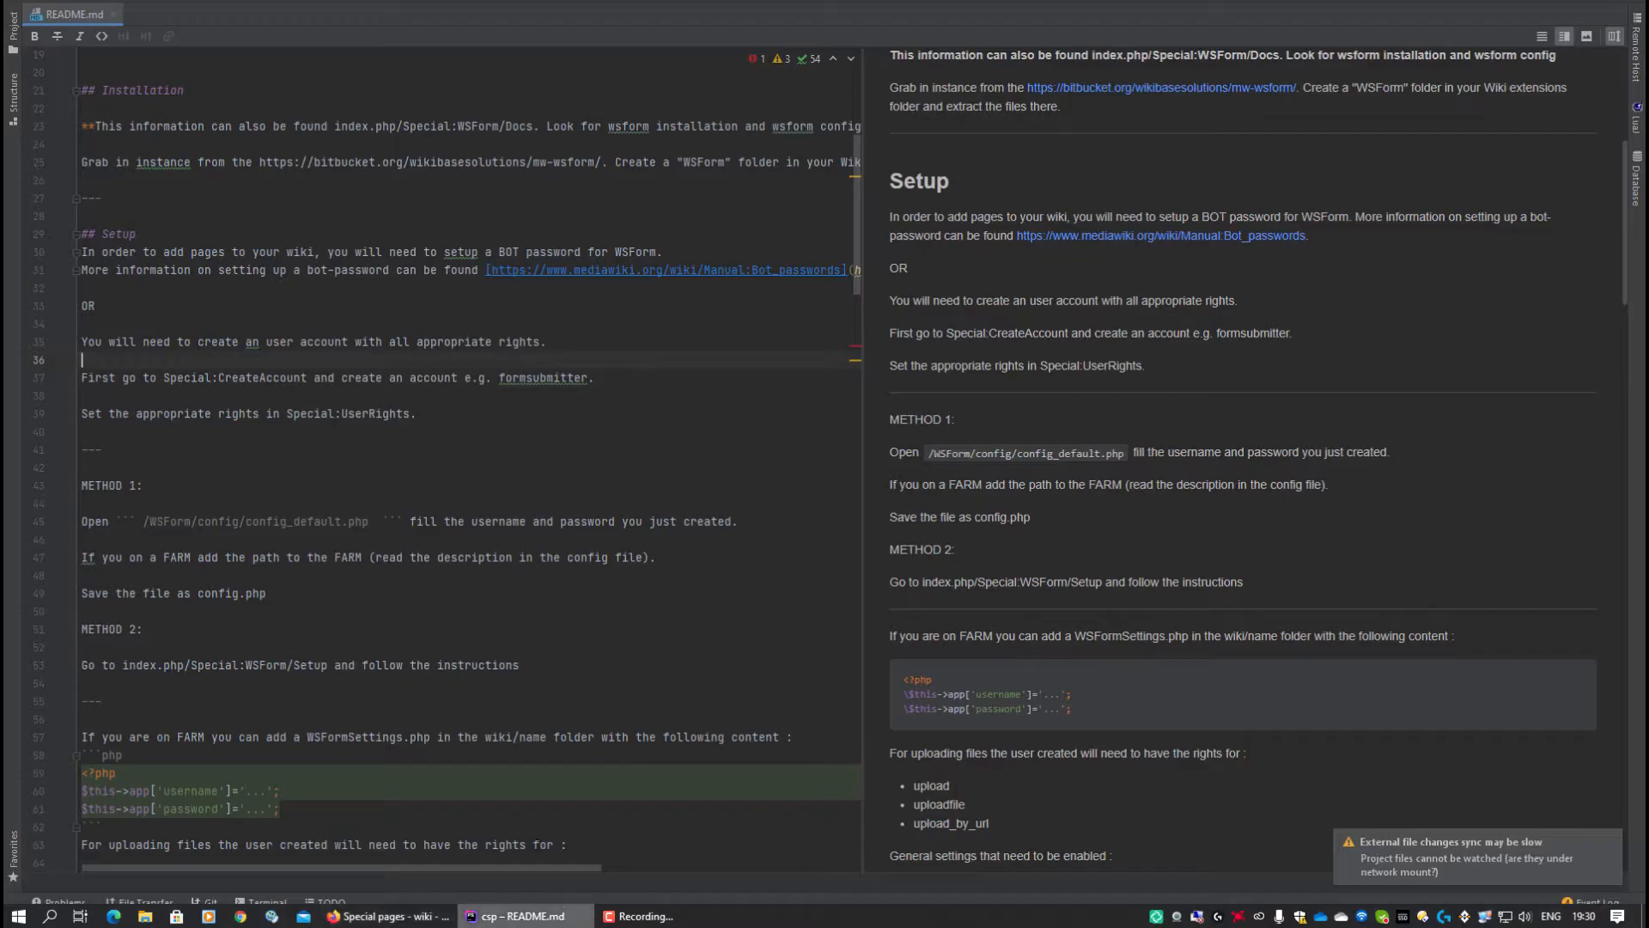
double_click(544, 378)
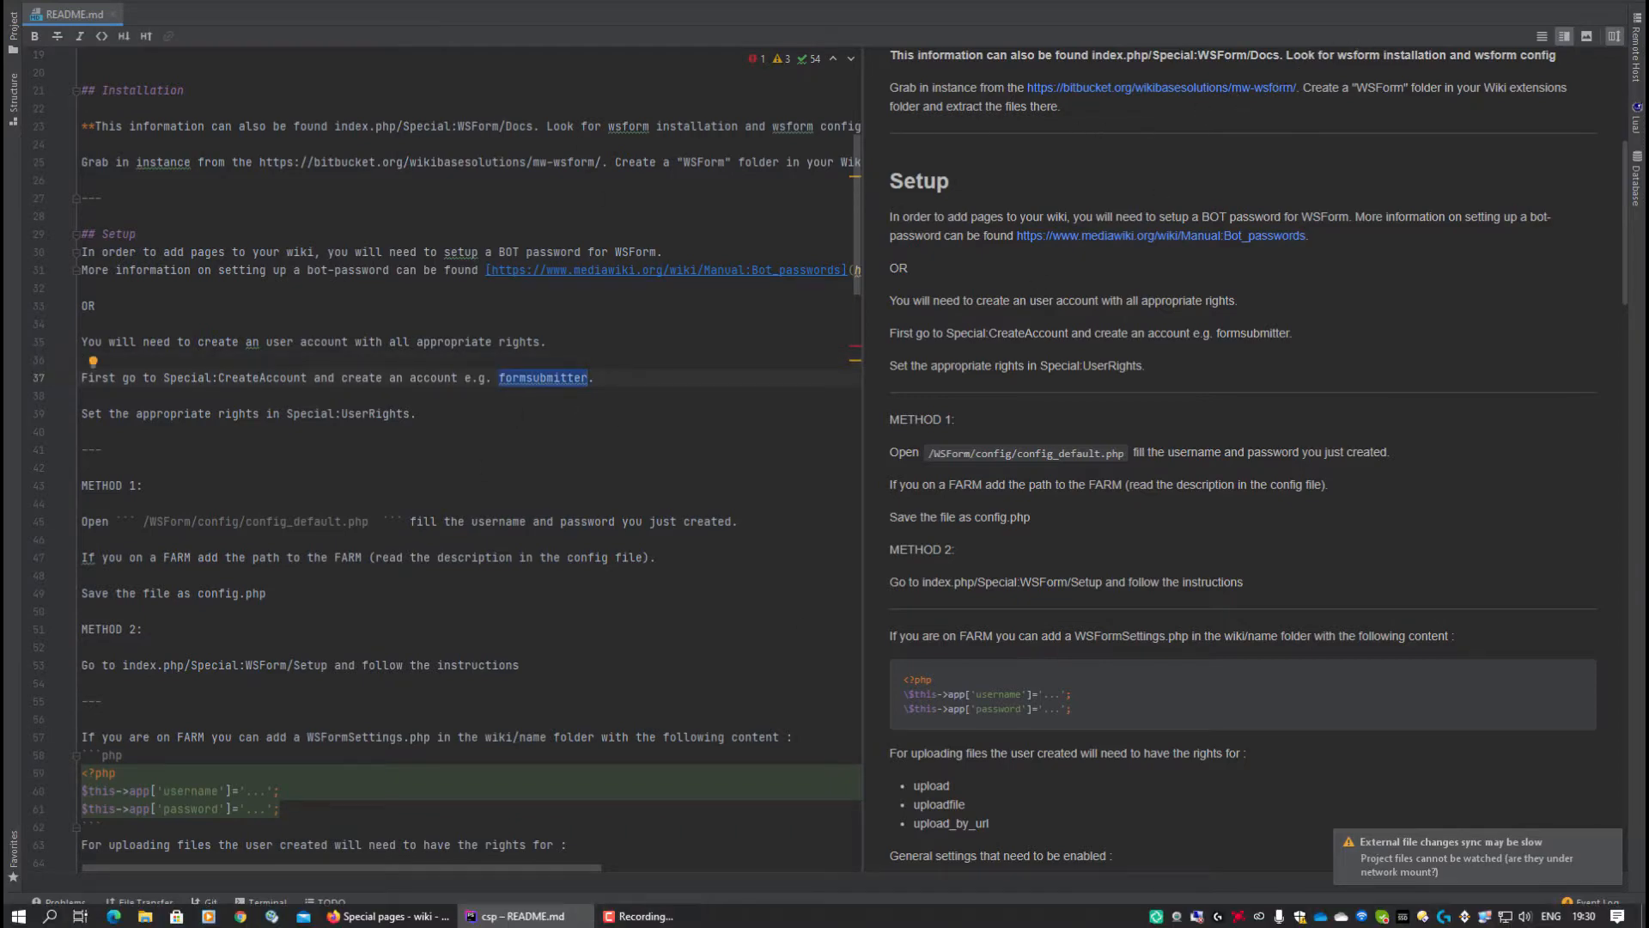
Load the WSForm API user's group memberships on the User rights special page.
left_click(410, 917)
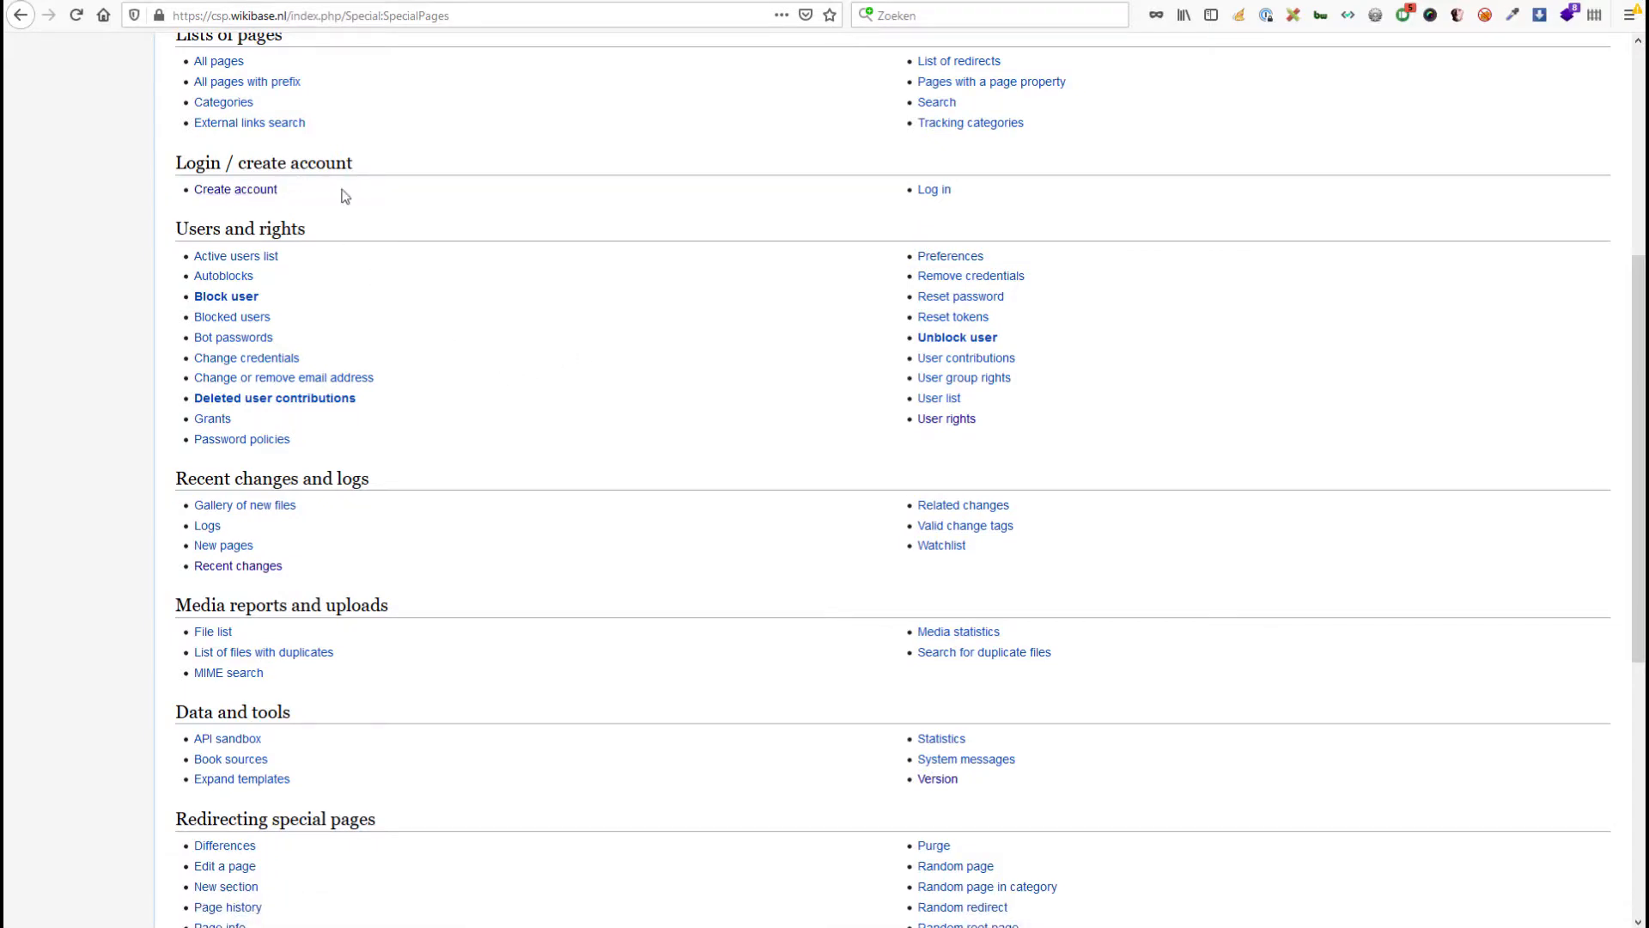
left_click(947, 420)
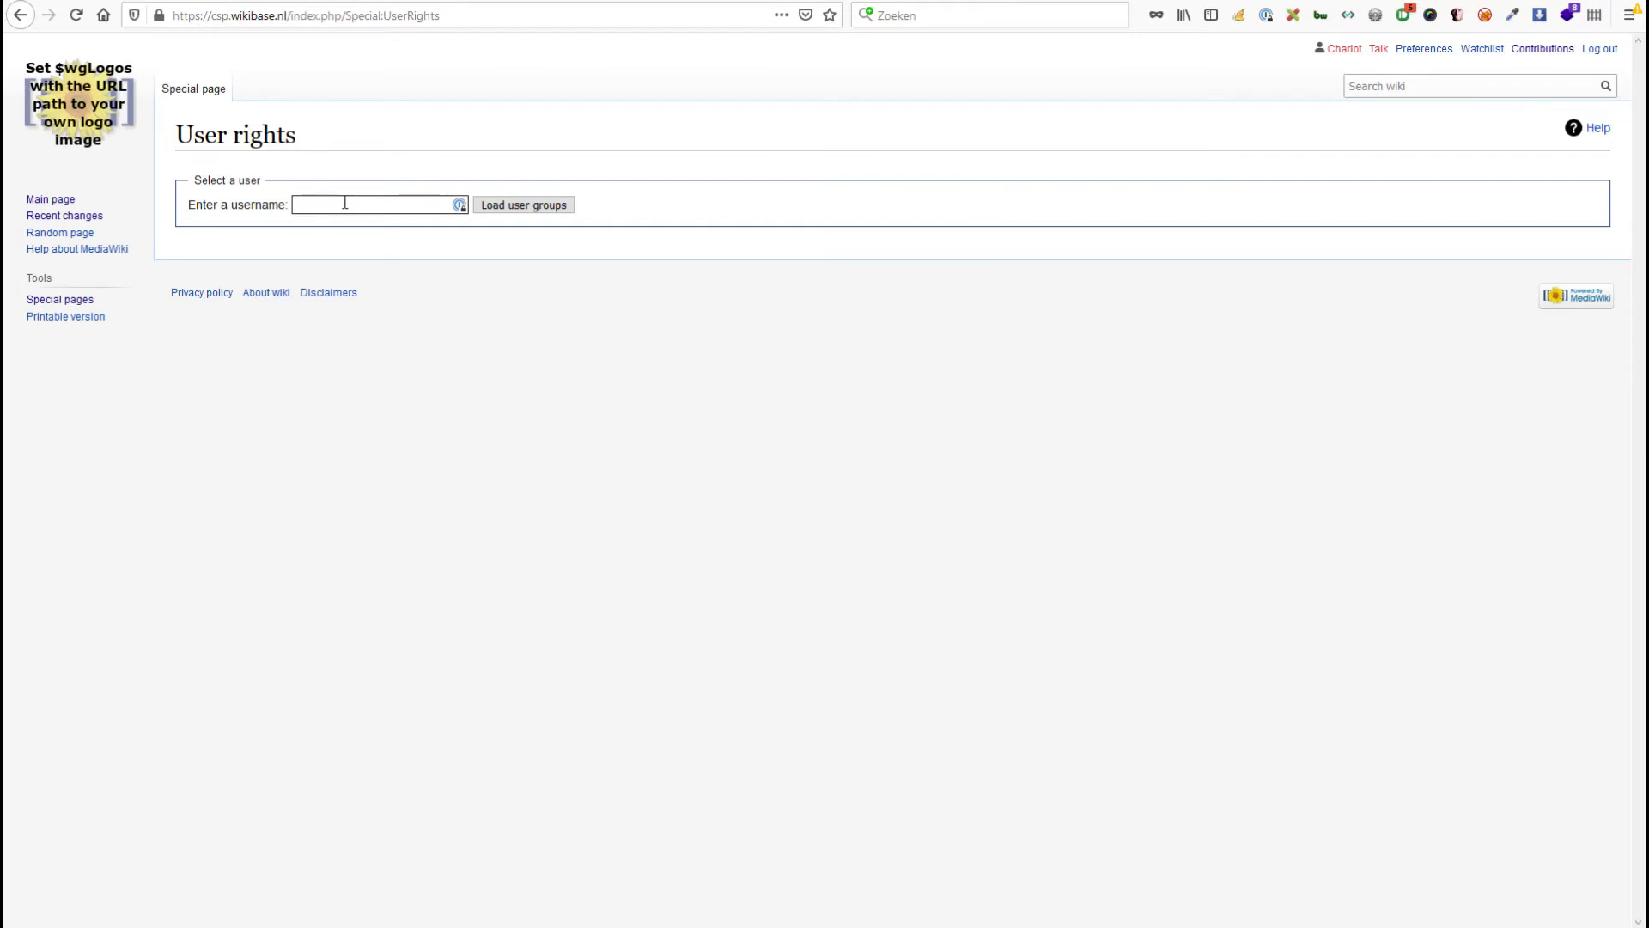
type("ws")
left_click(350, 222)
left_click(525, 206)
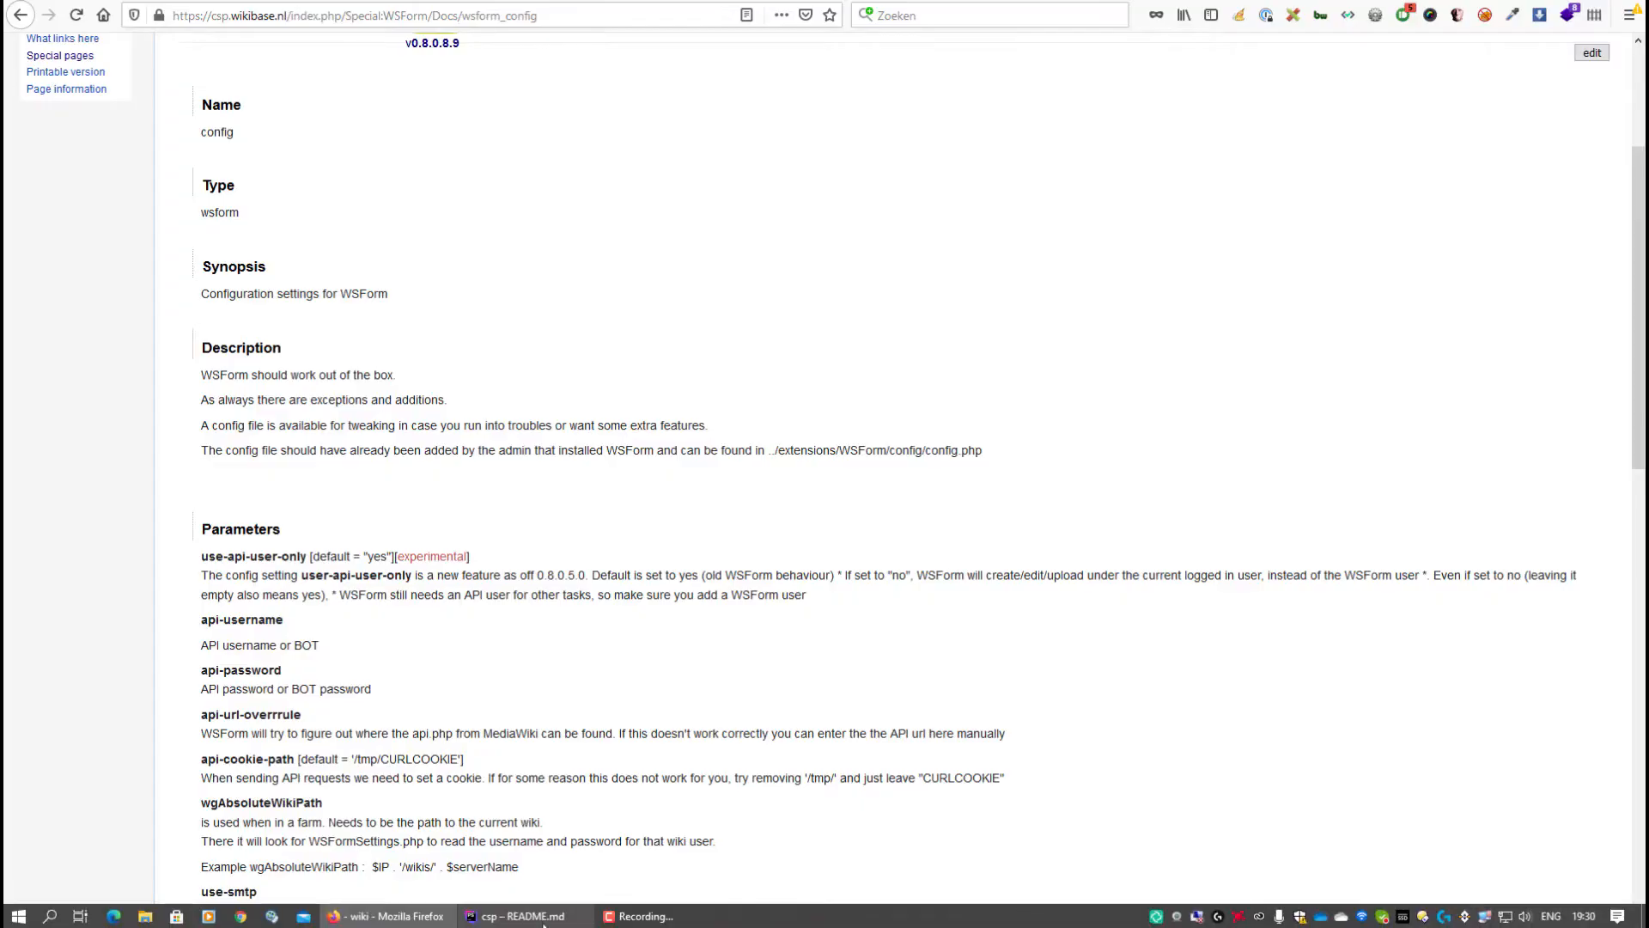
left_click(545, 921)
Scroll the README and bring up the Project and Remote Host file panels with Ctrl+Shift+F12.
scroll(254, 396, "down", 1)
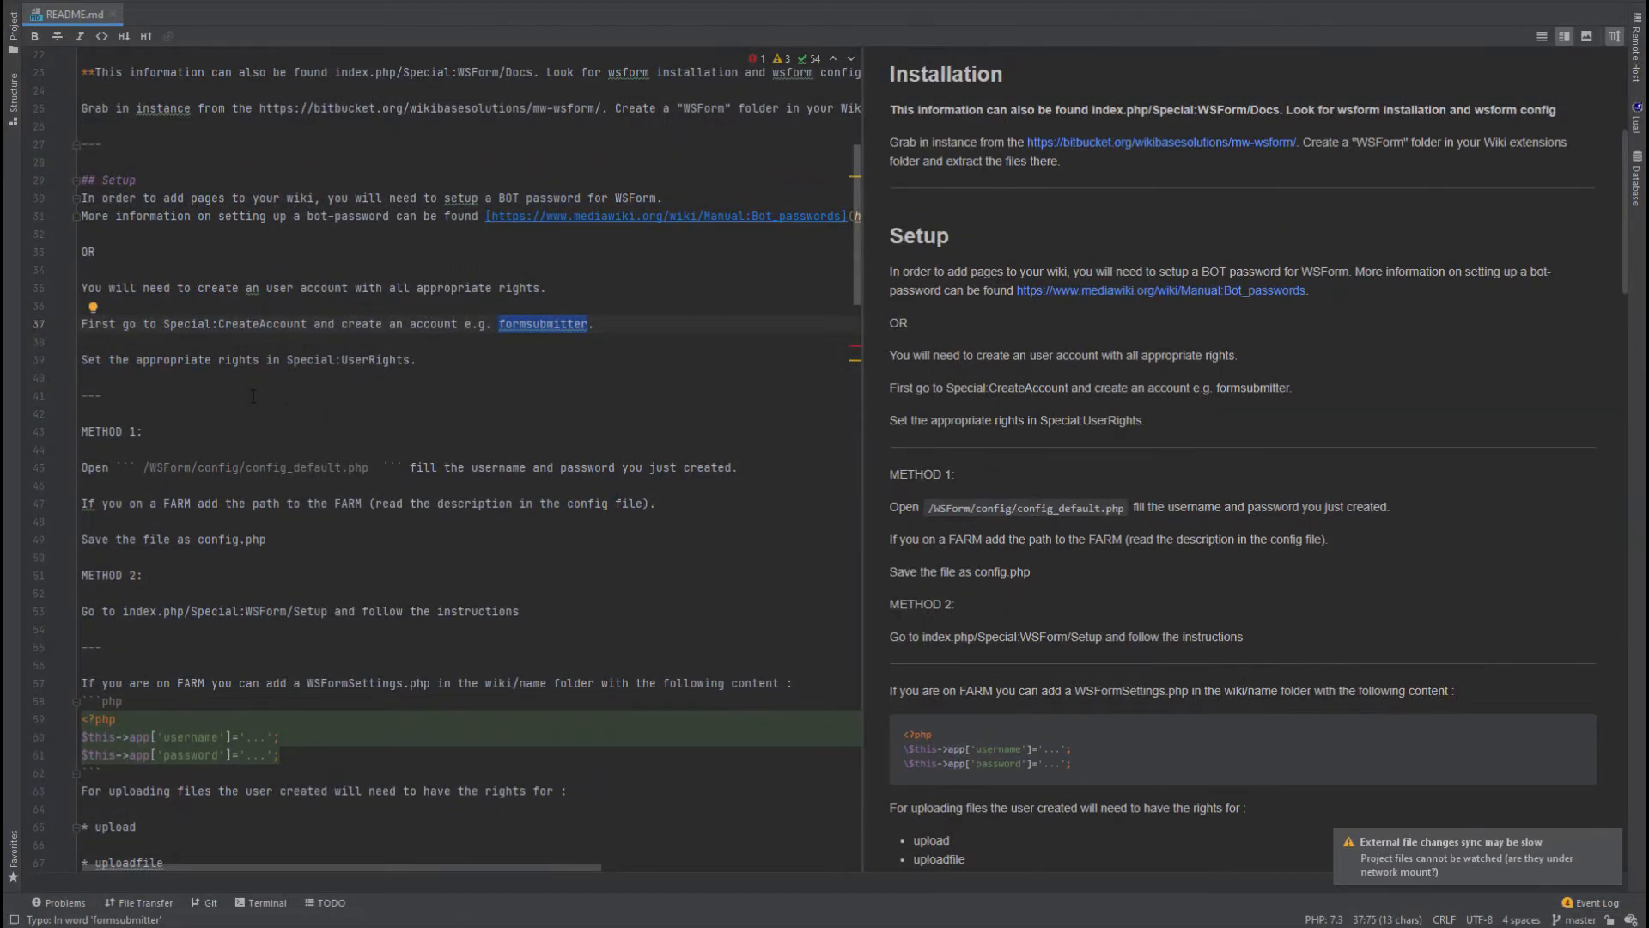
scroll(295, 282, "down", 2)
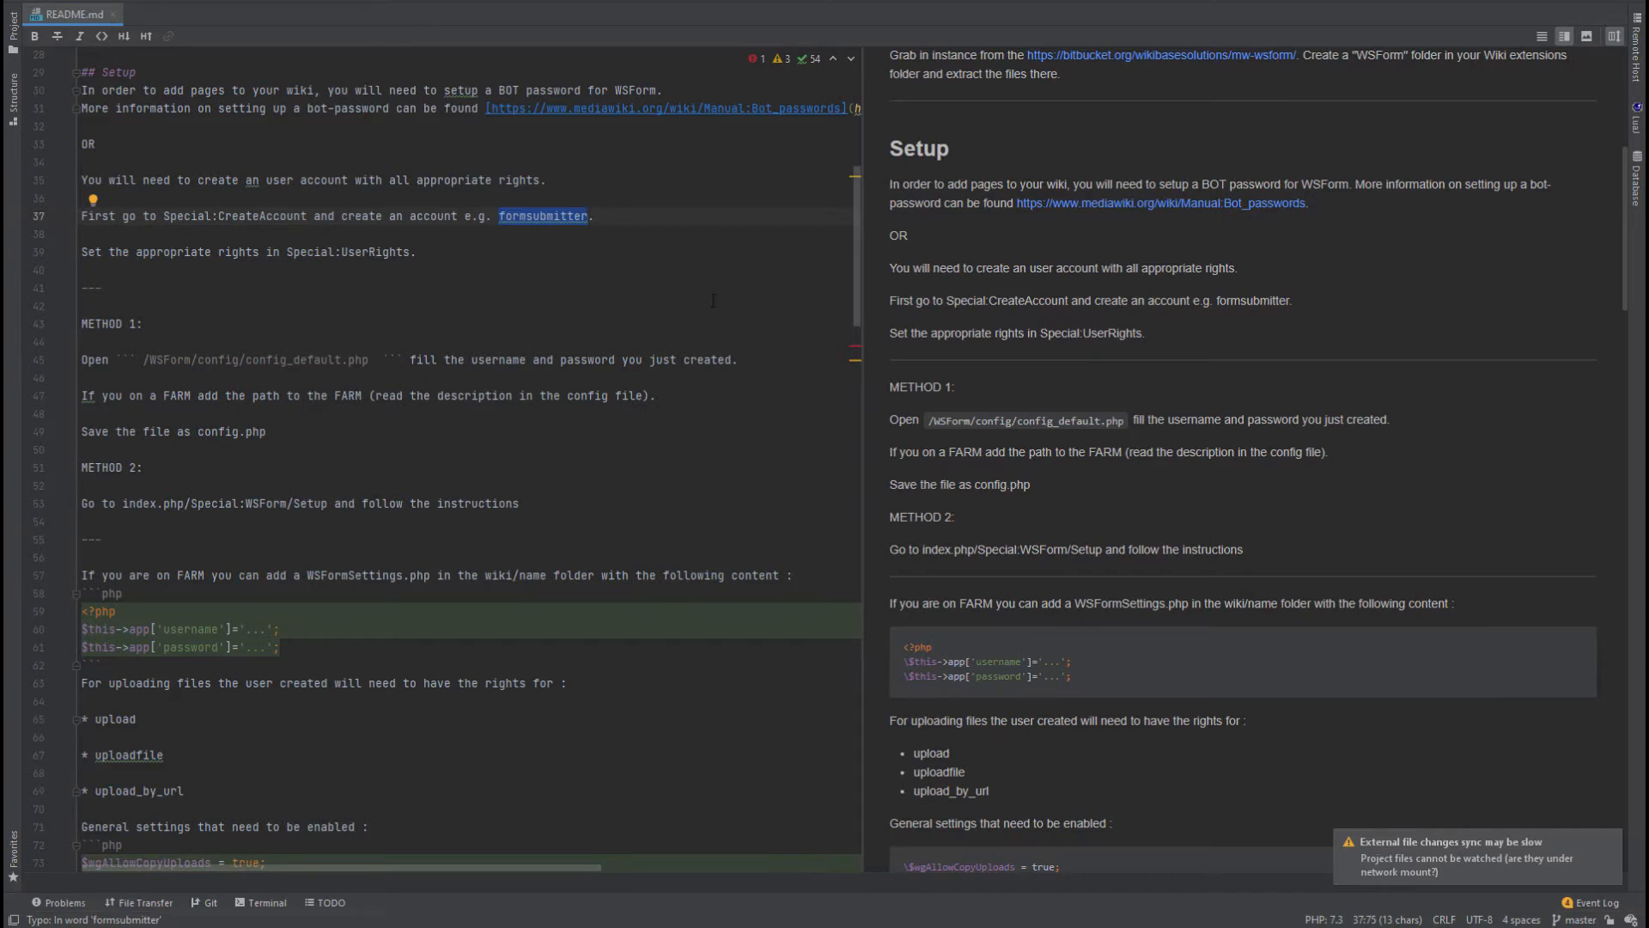
key("ctrl+shift+F12")
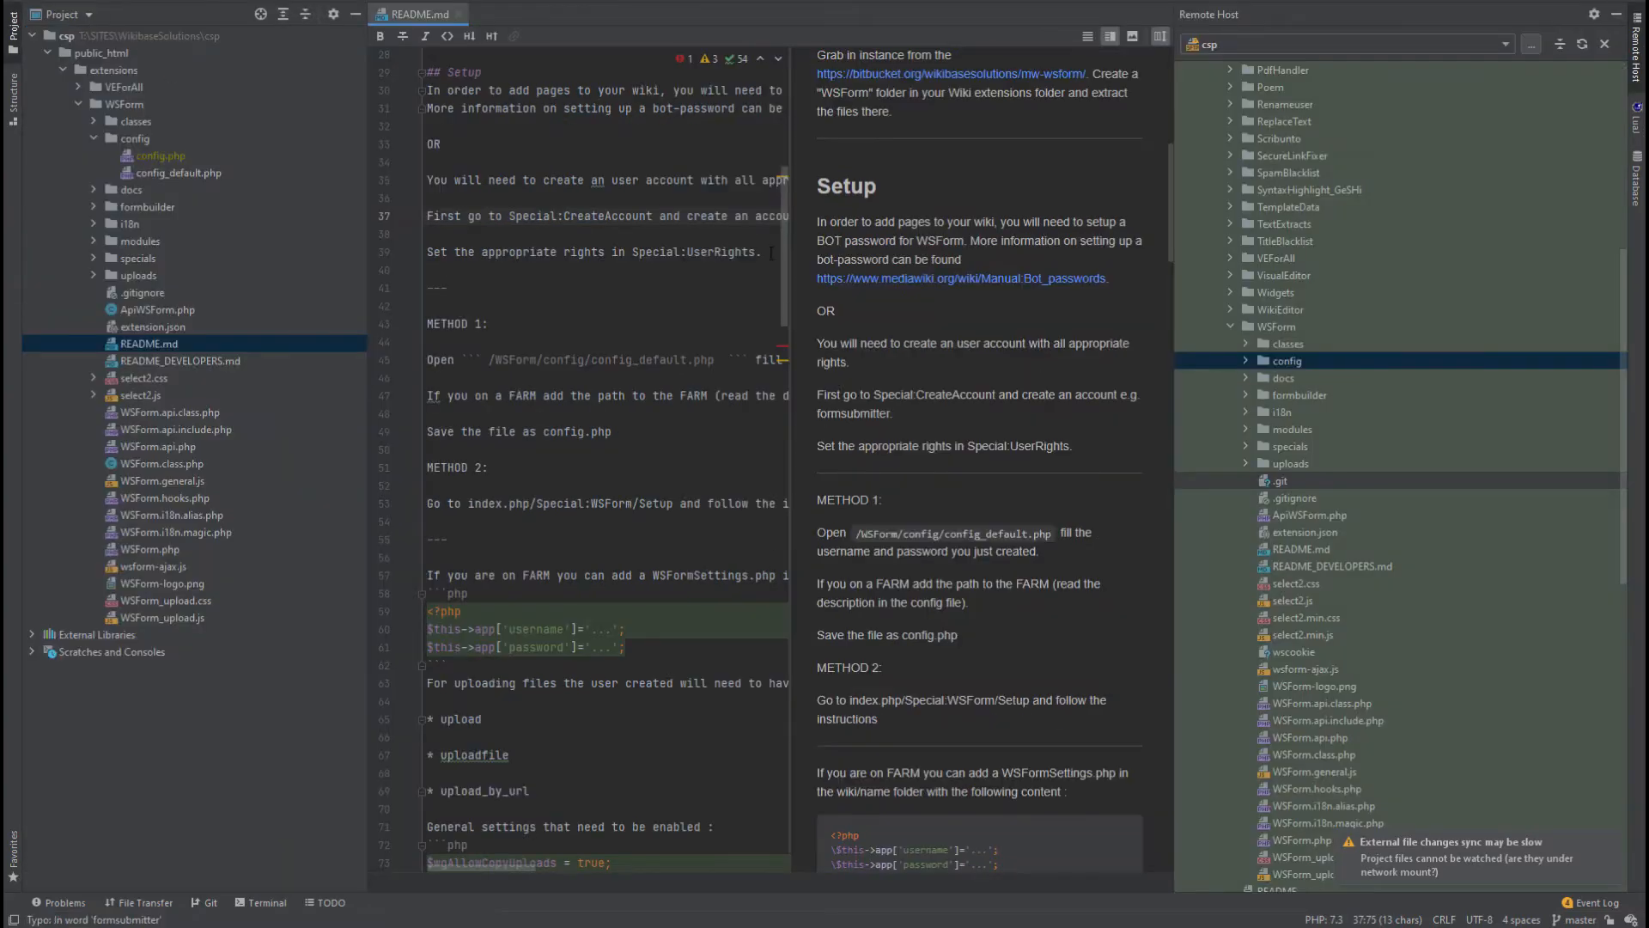
Open the remote config_default.php and inspect its empty api-username and api-password entries.
left_click(1244, 362)
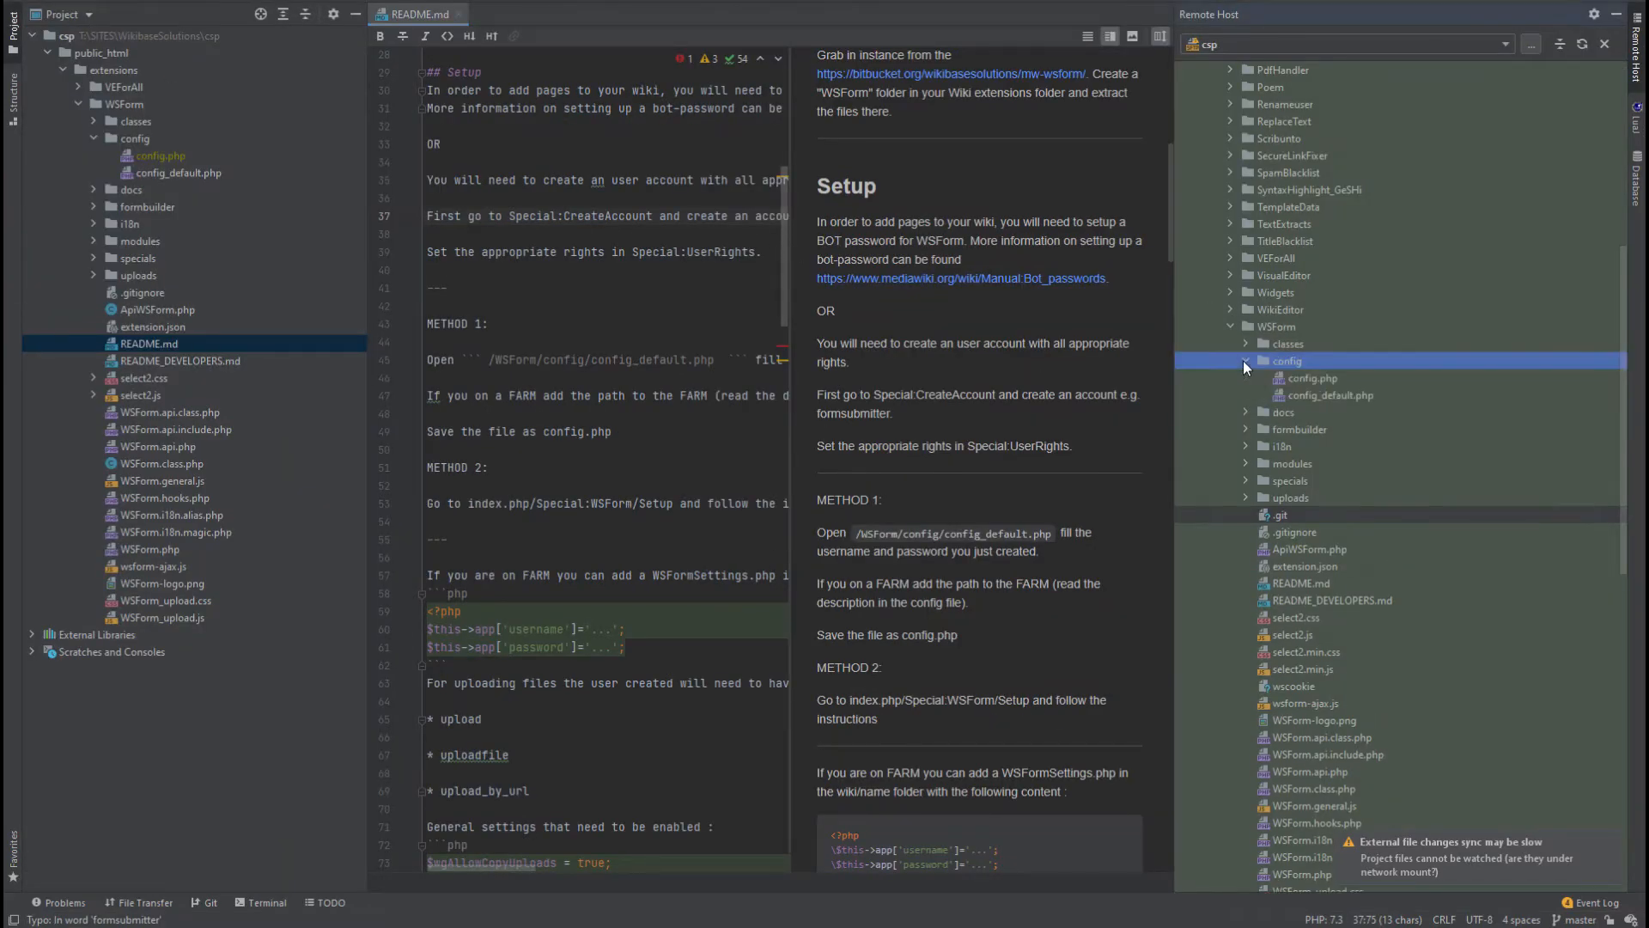
double_click(1346, 393)
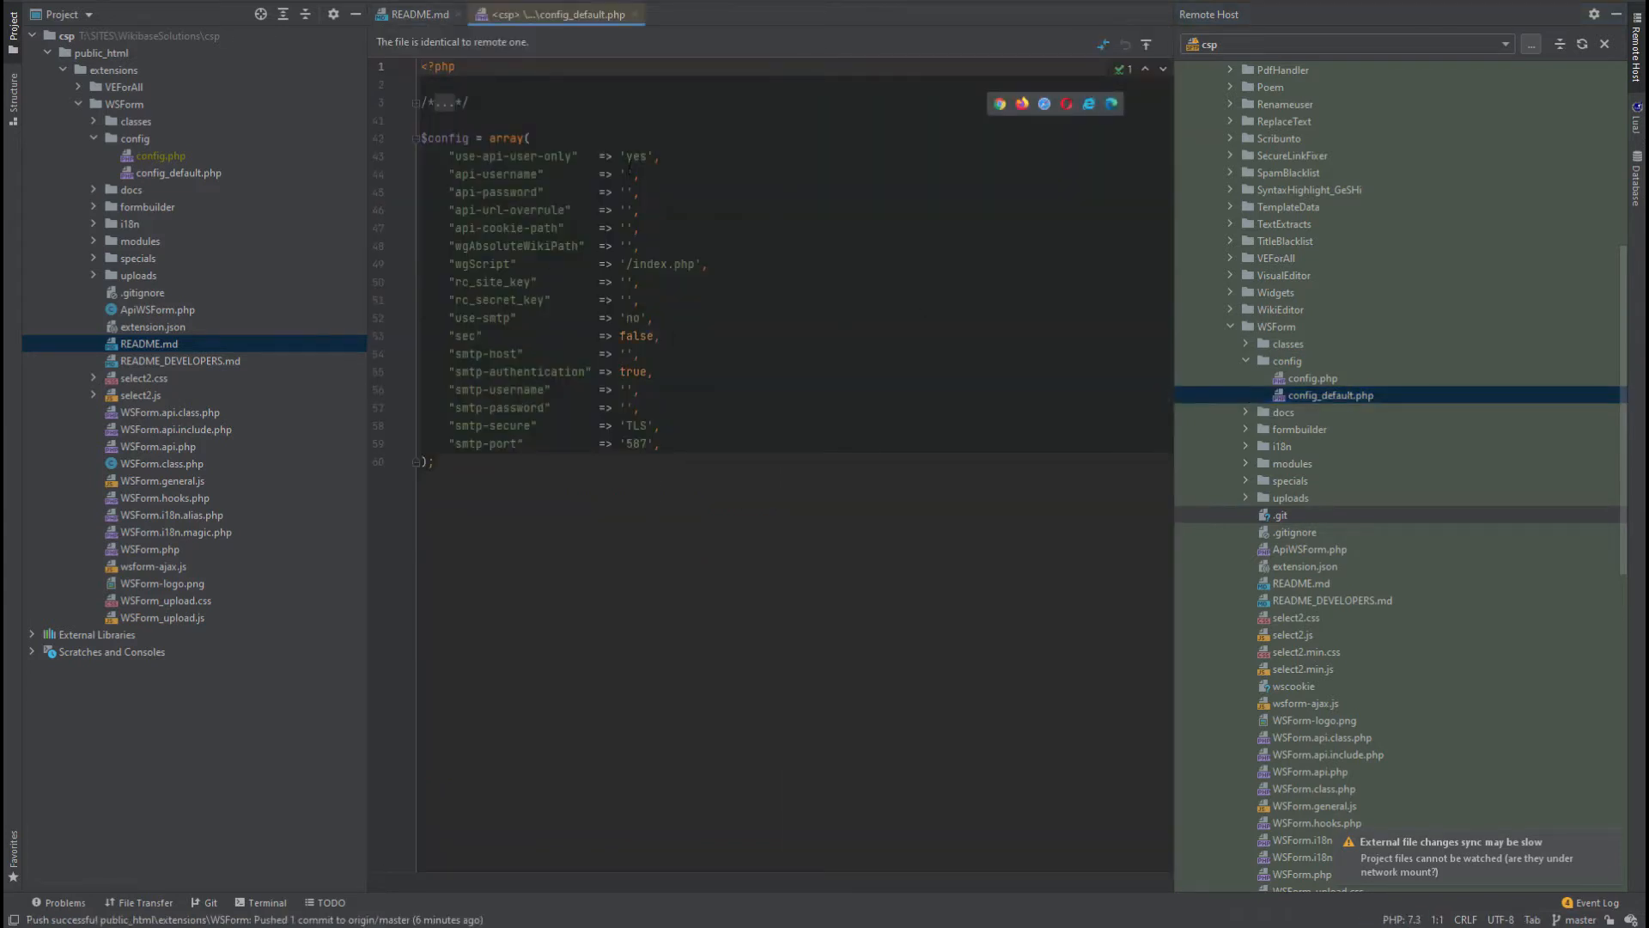
left_click(629, 174)
left_click(636, 184)
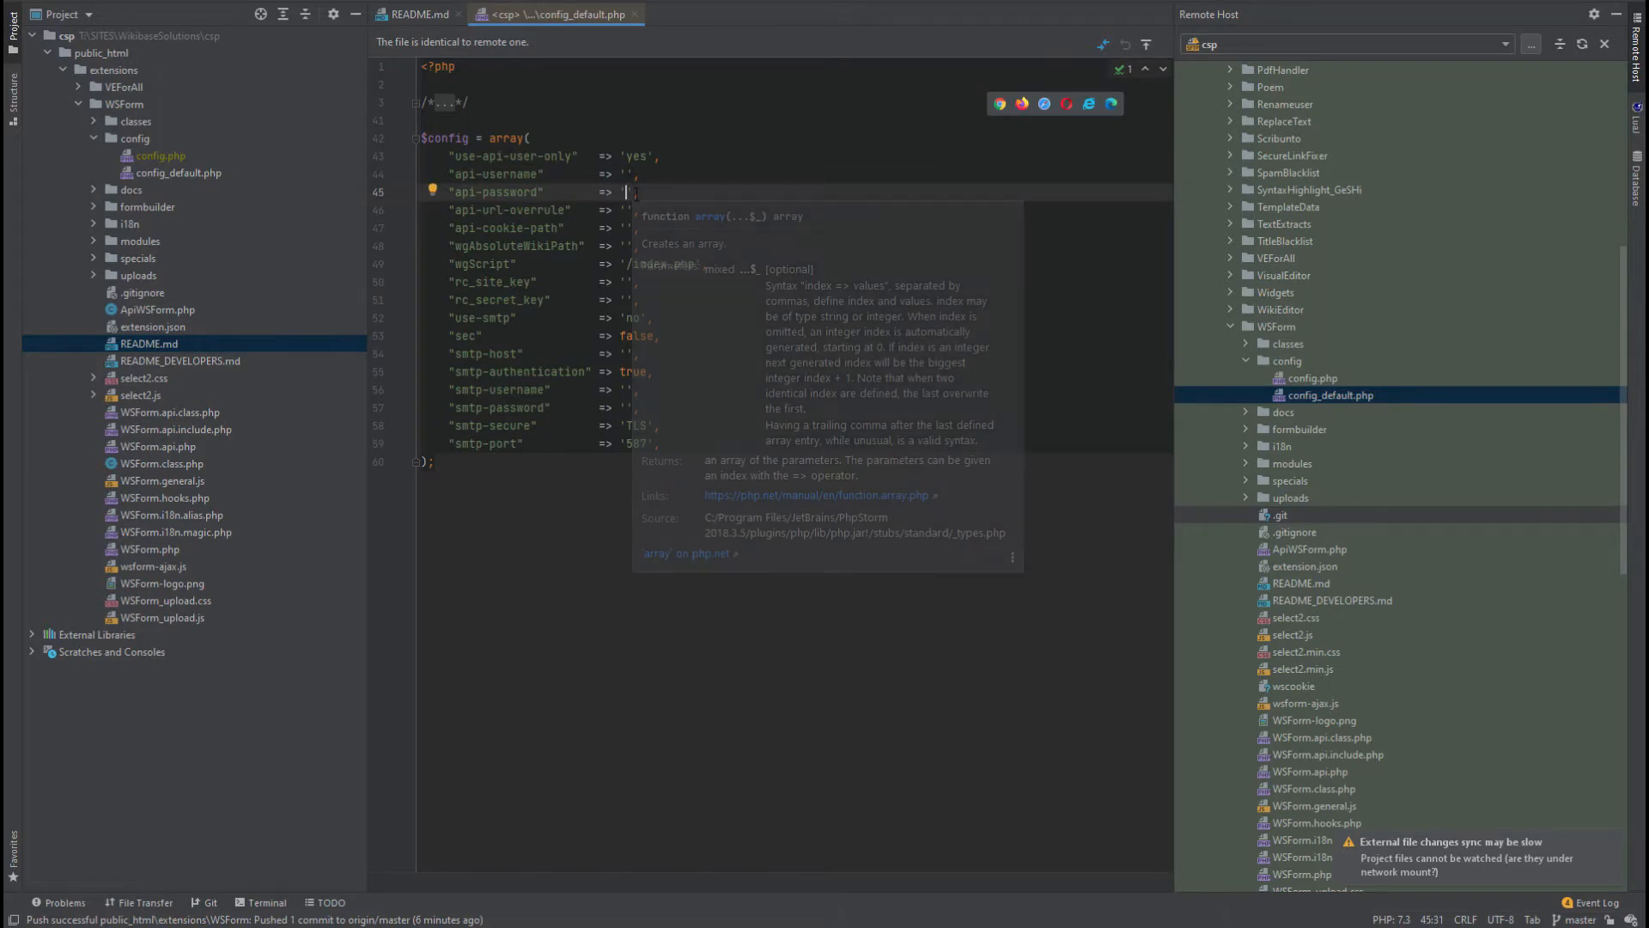
mouse_move(631, 175)
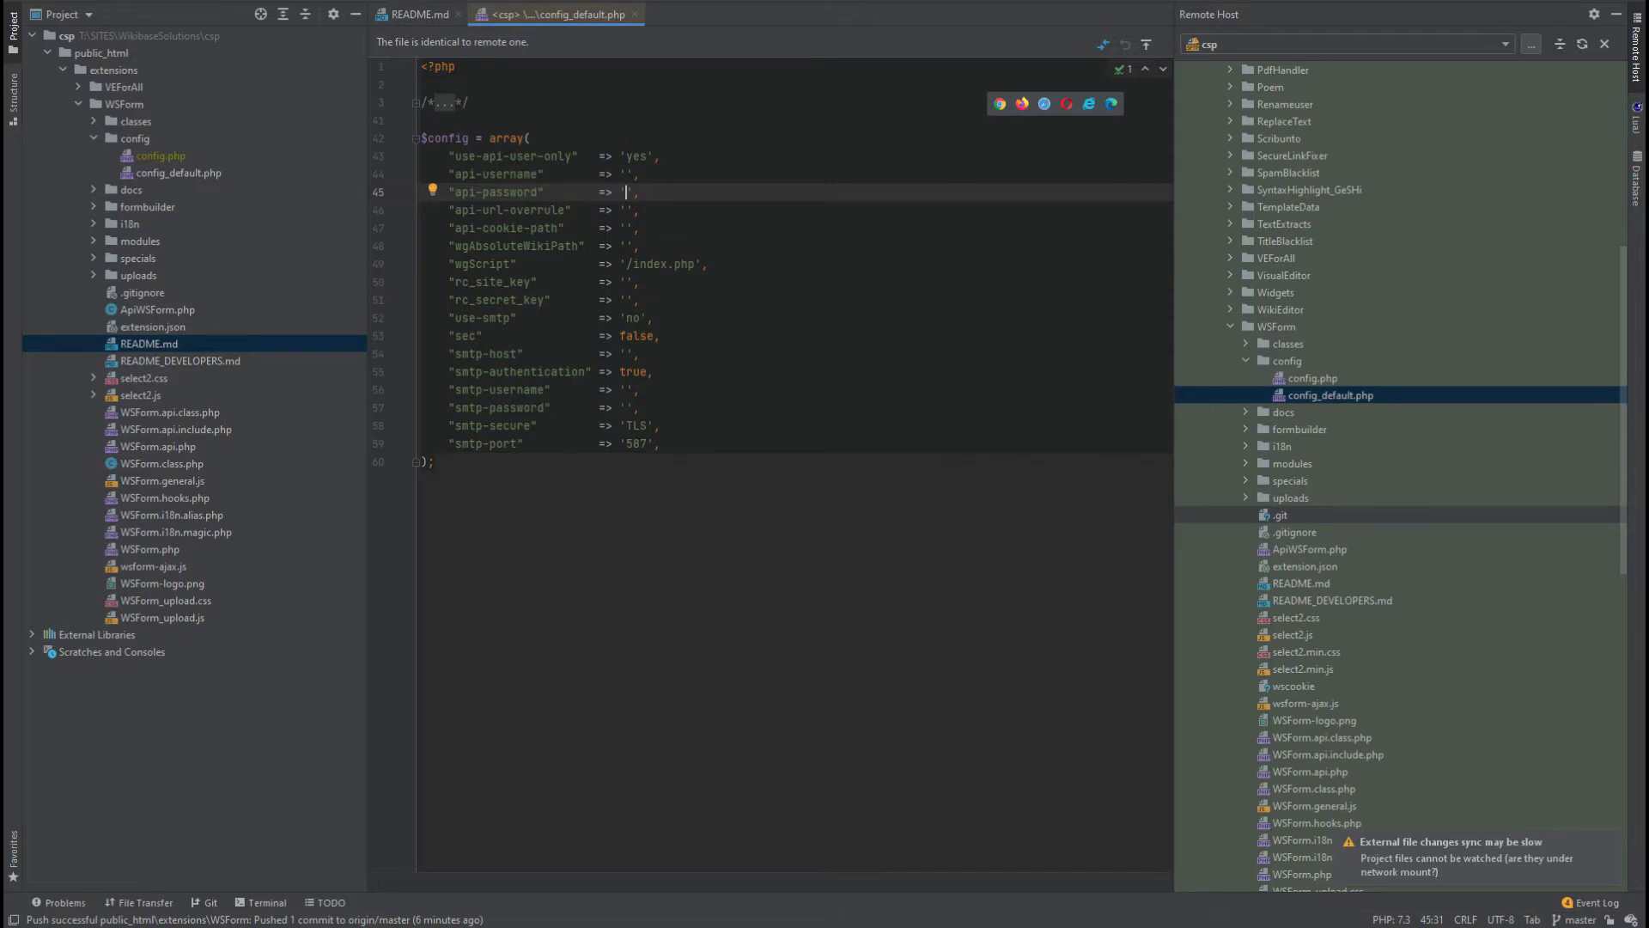
mouse_move(635, 303)
Maximise the editor to the full window, moving between README.md and config_default.php.
left_click(419, 15)
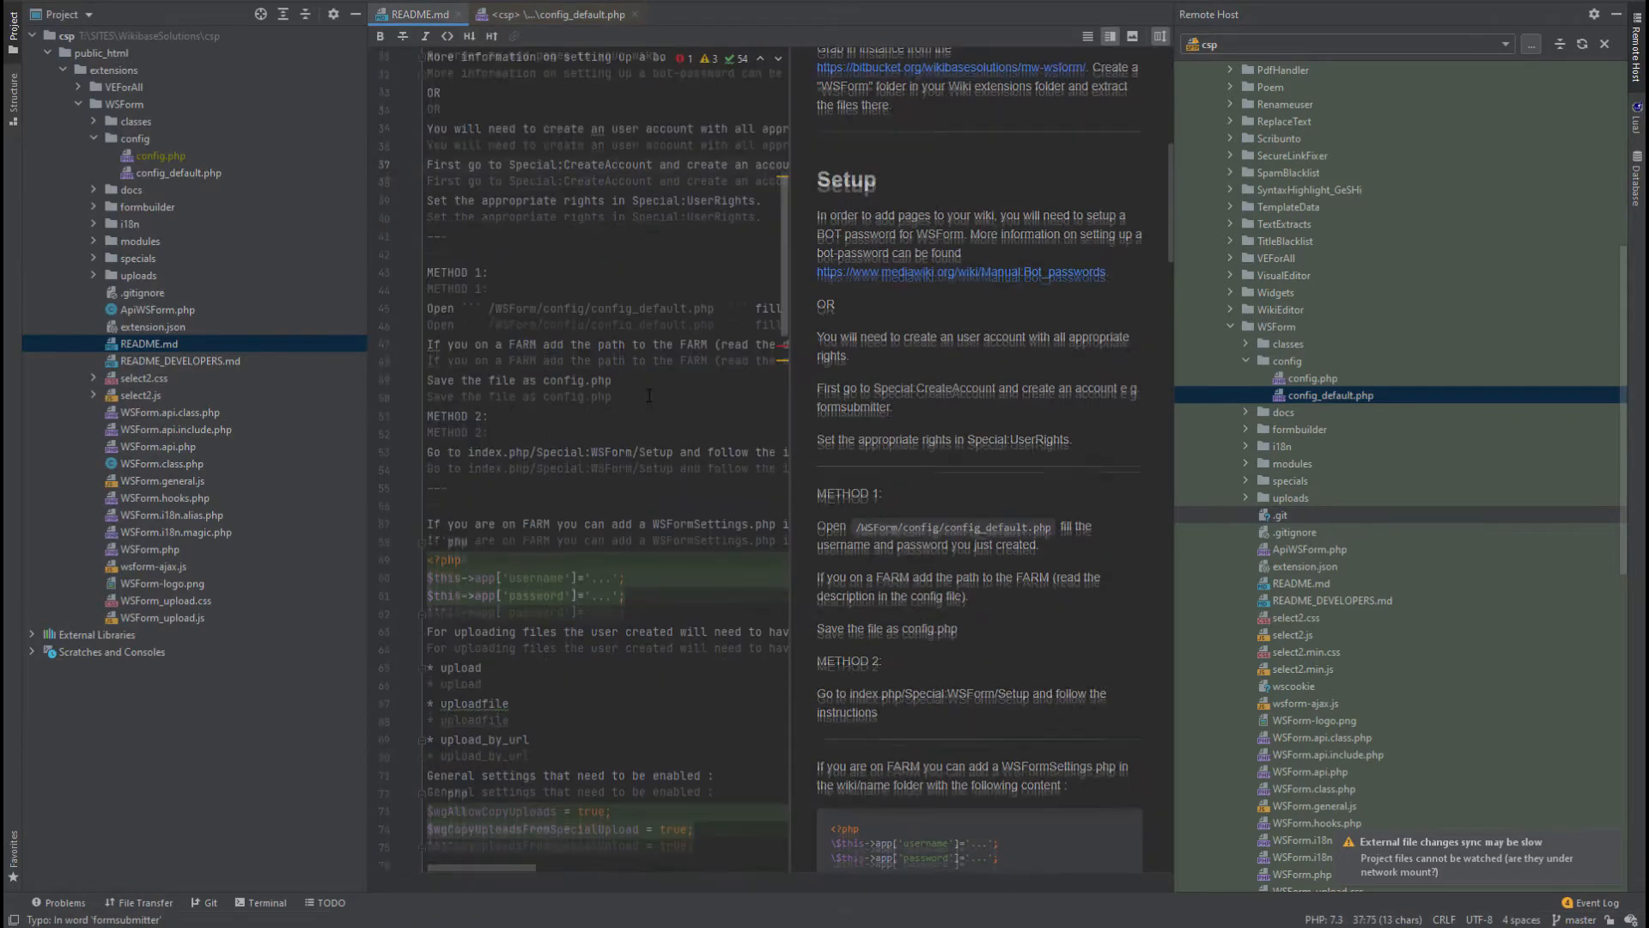
scroll(649, 395, "down", 2)
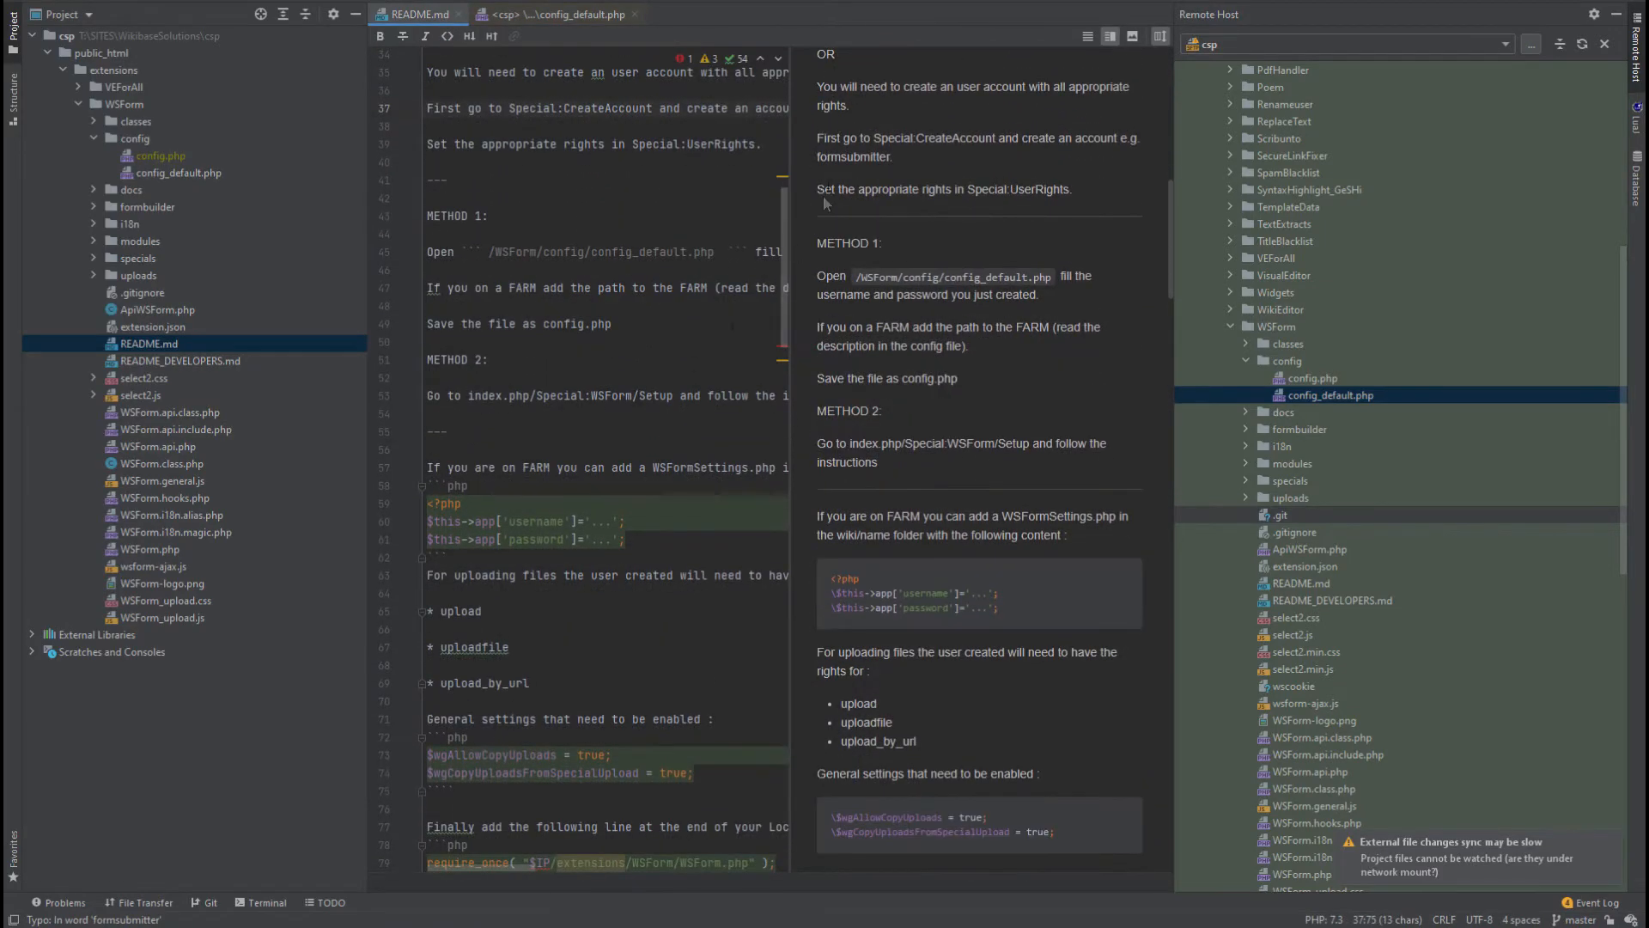
double_click(421, 14)
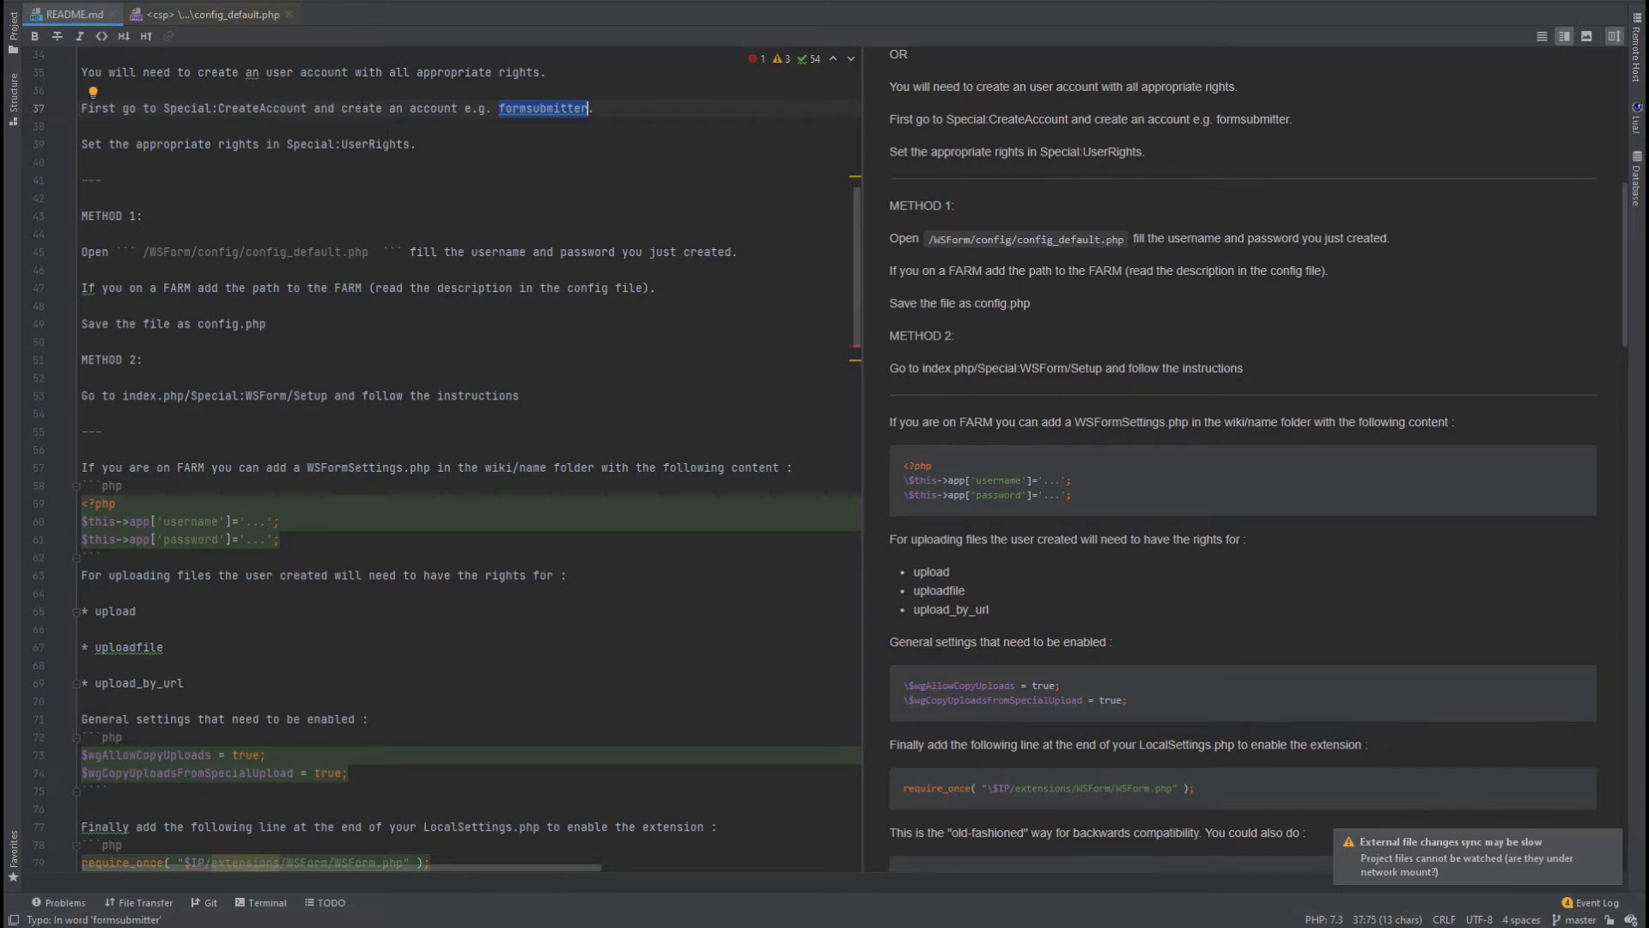
left_click(213, 15)
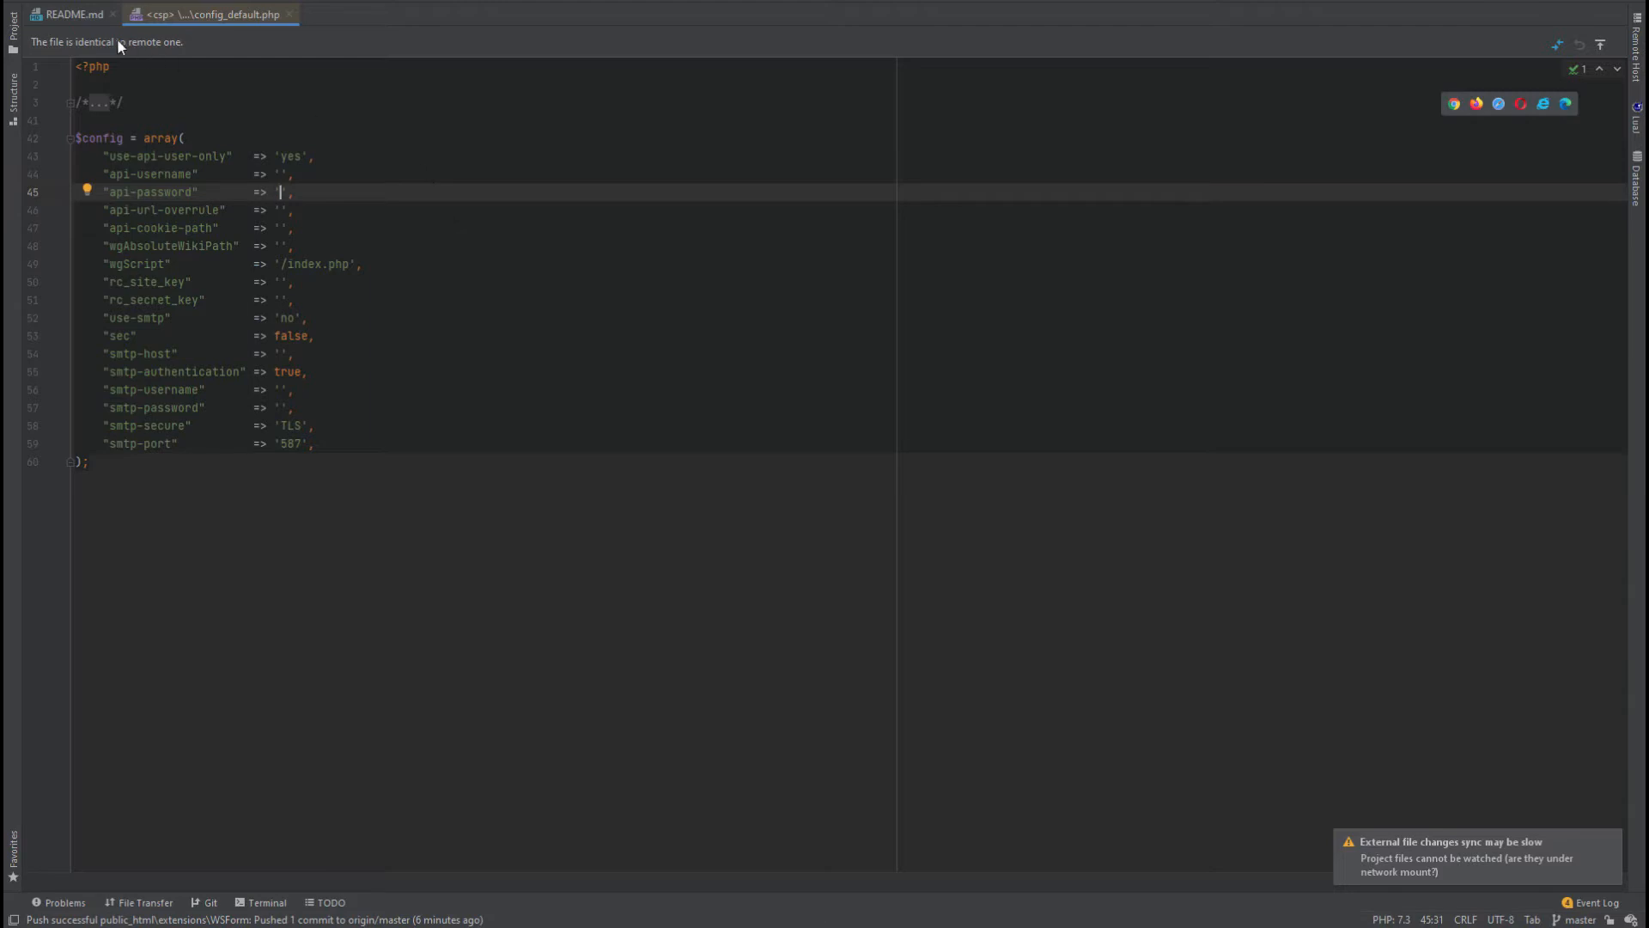
left_click(76, 14)
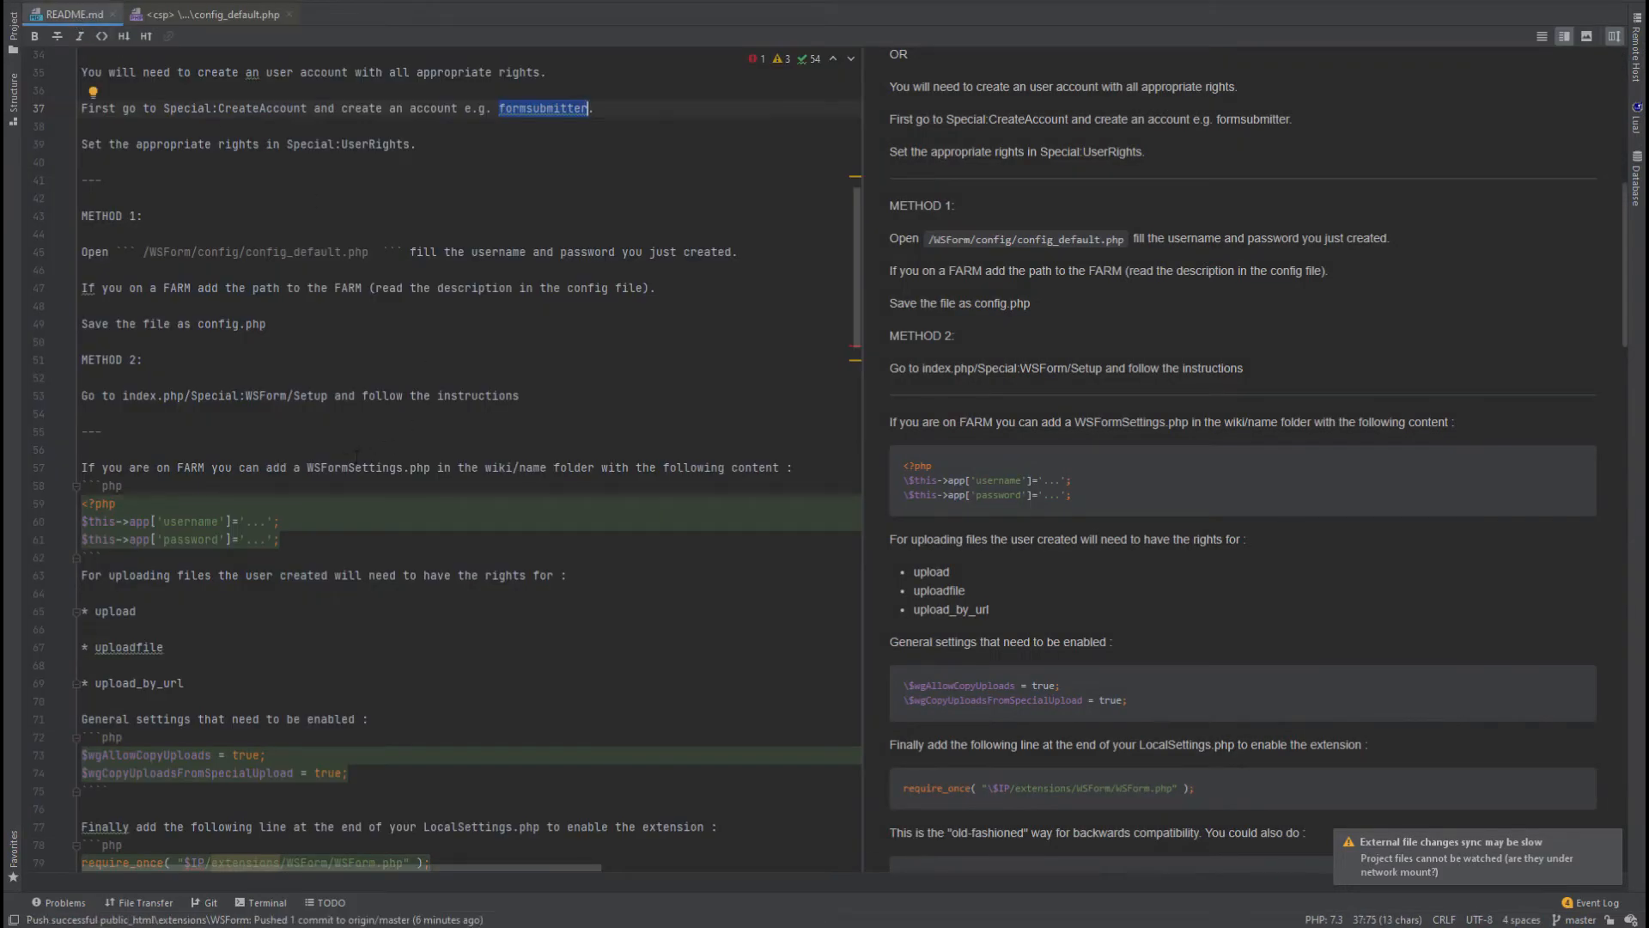
Highlight the 'Save the file as config.php' instruction, then restore the project and remote panels.
left_click(212, 414)
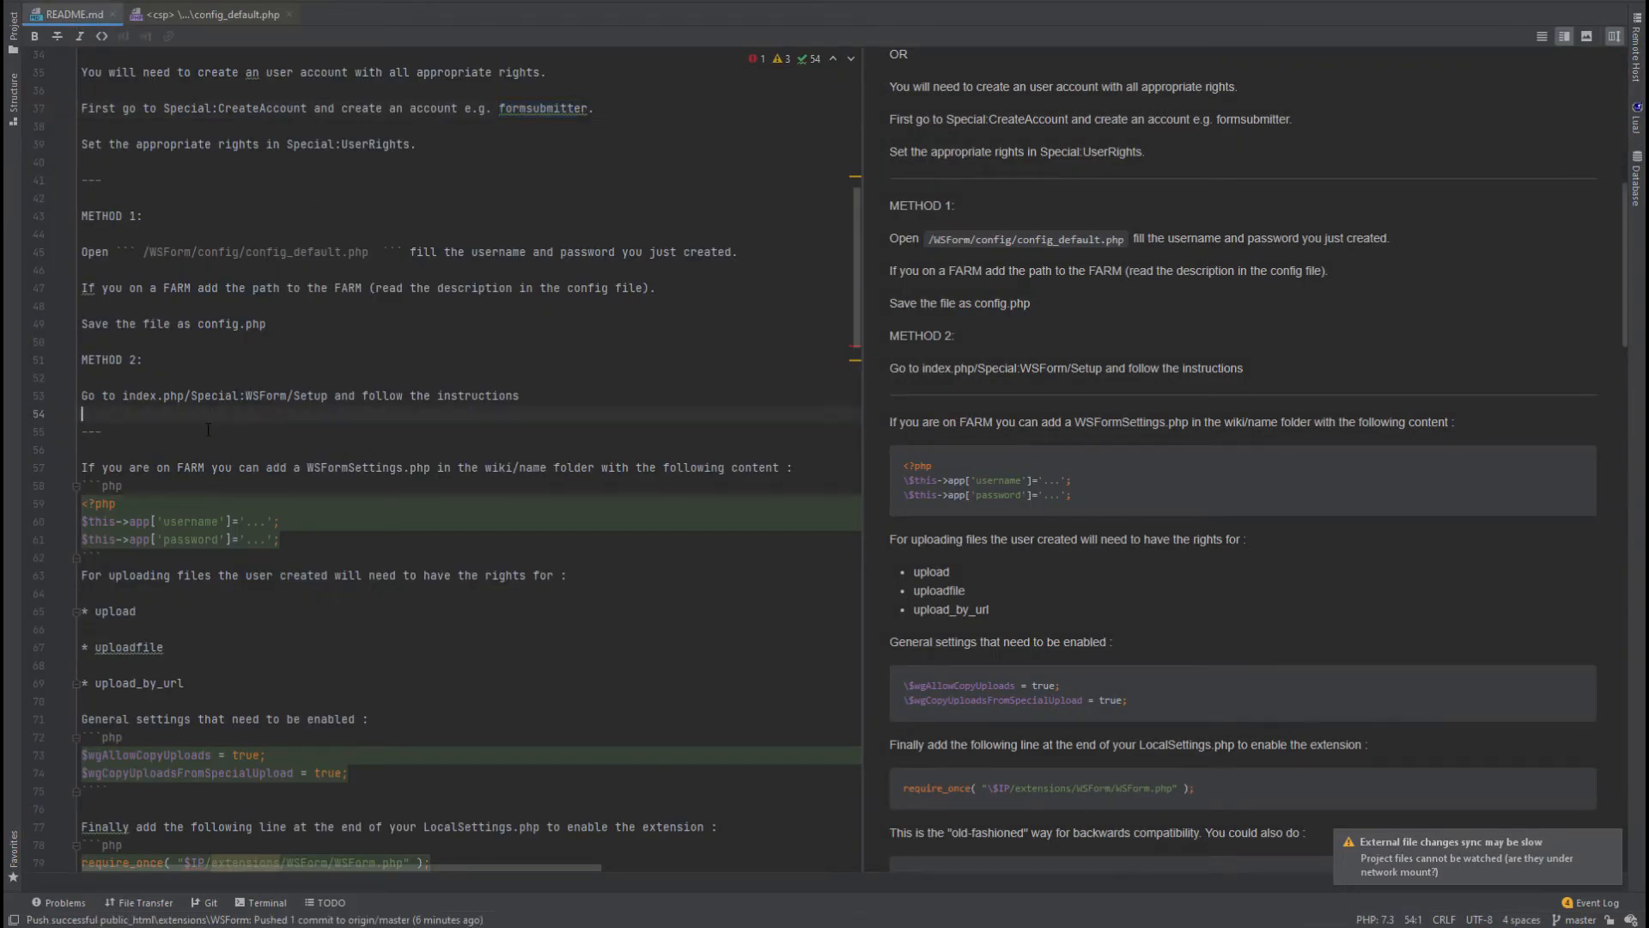
left_click_drag(267, 323, 87, 323)
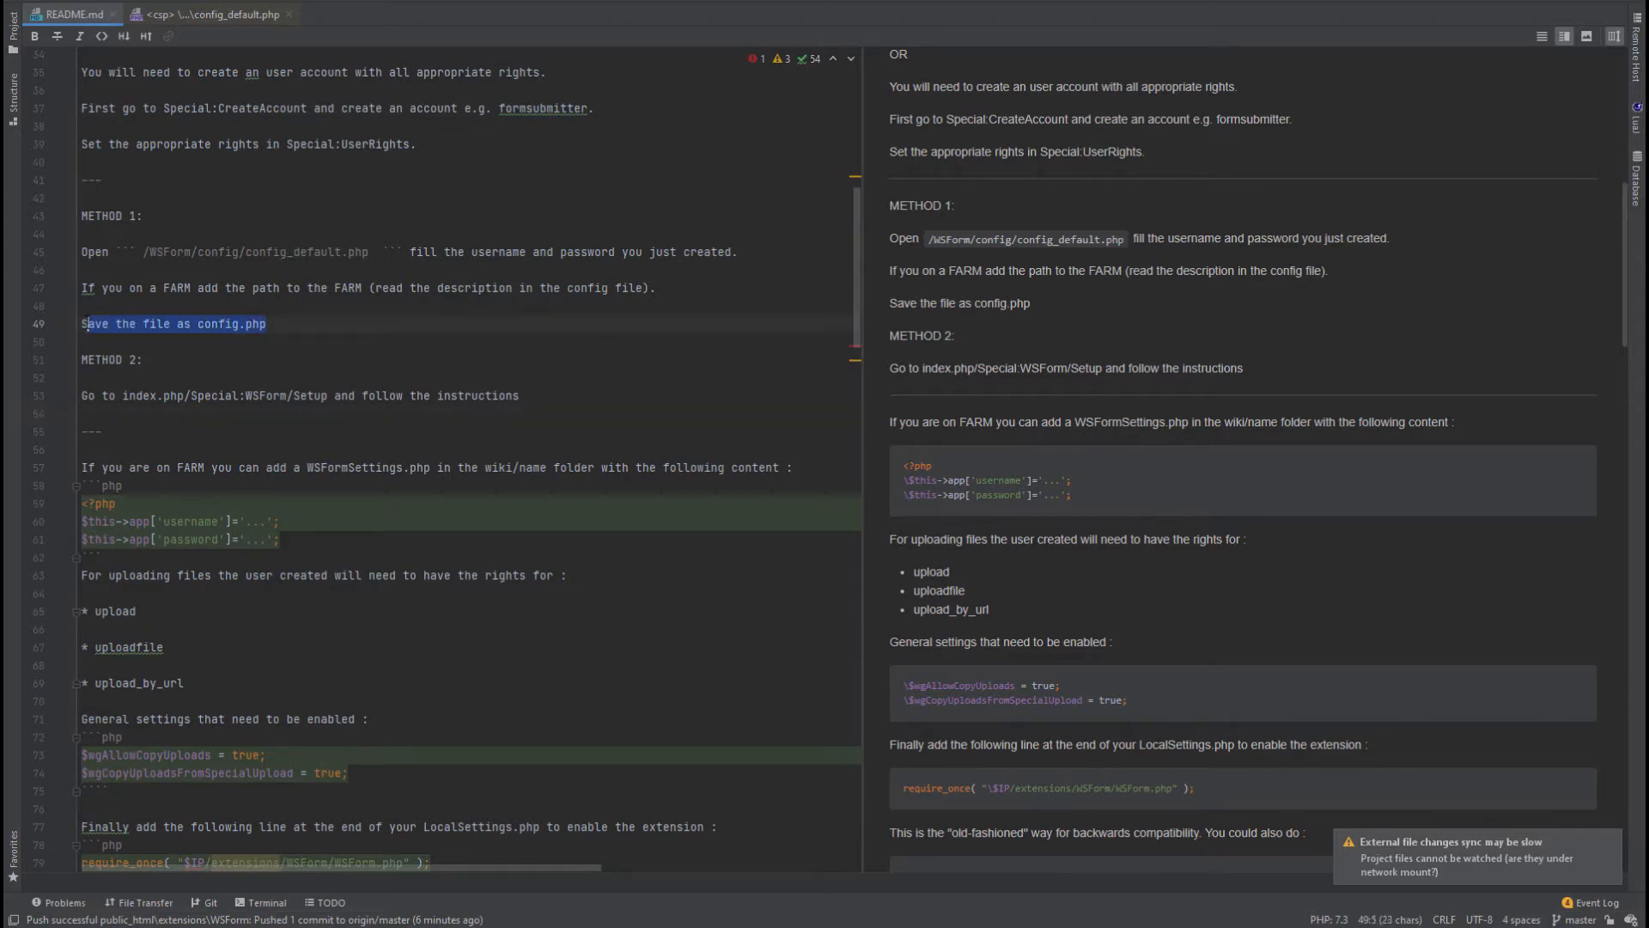
left_click(219, 367)
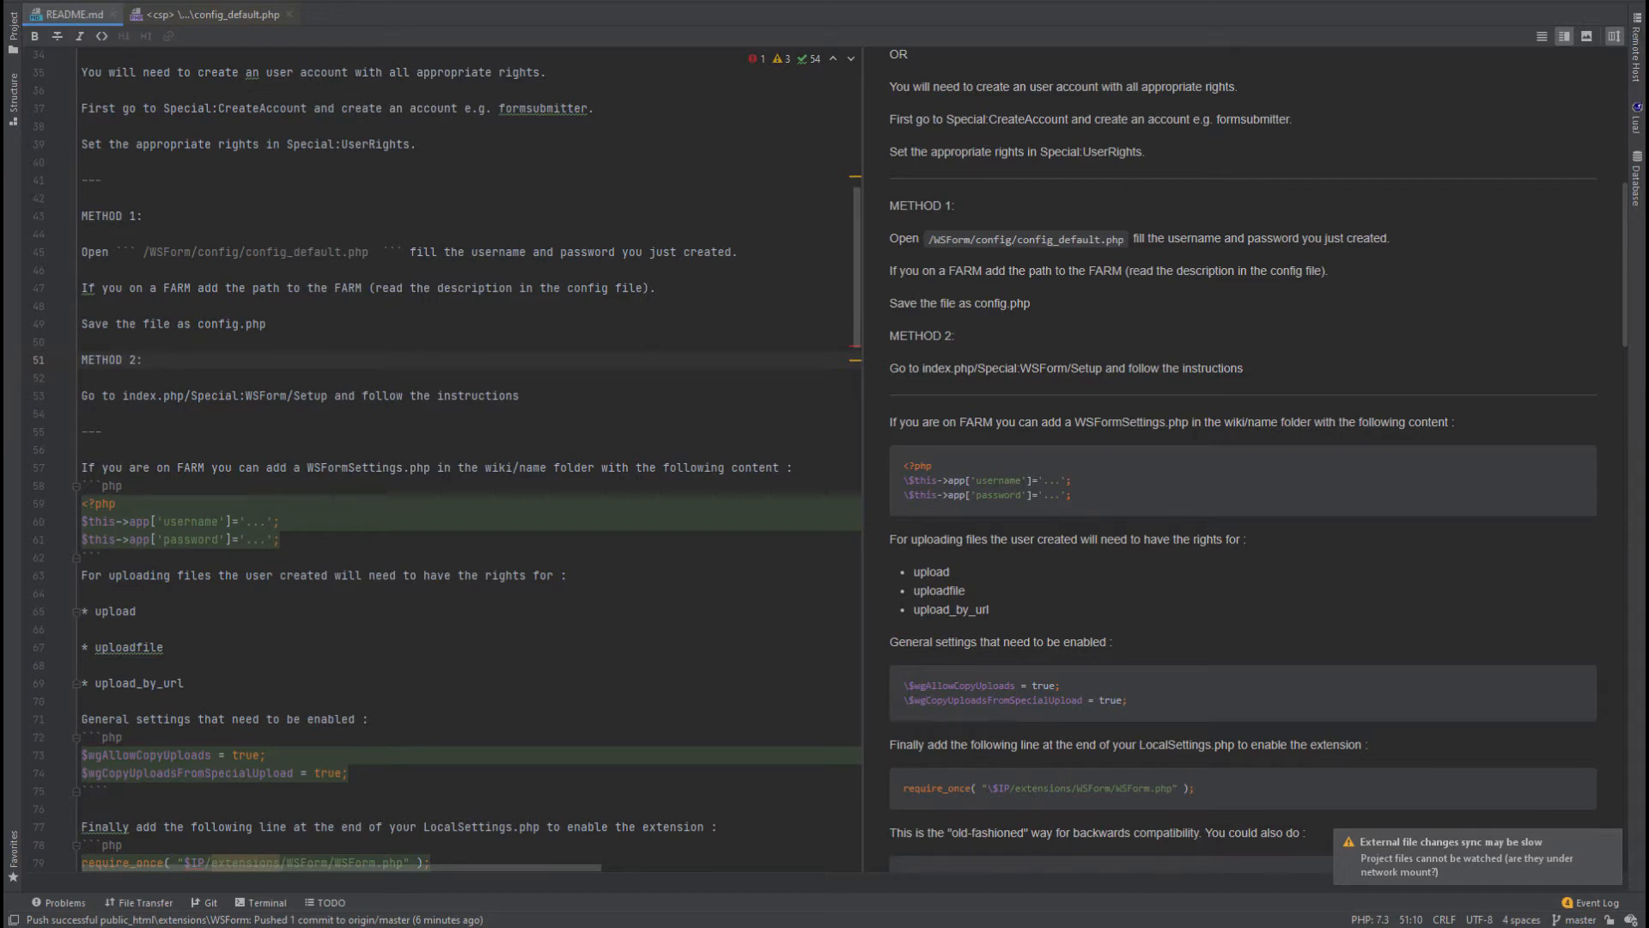
mouse_move(662, 925)
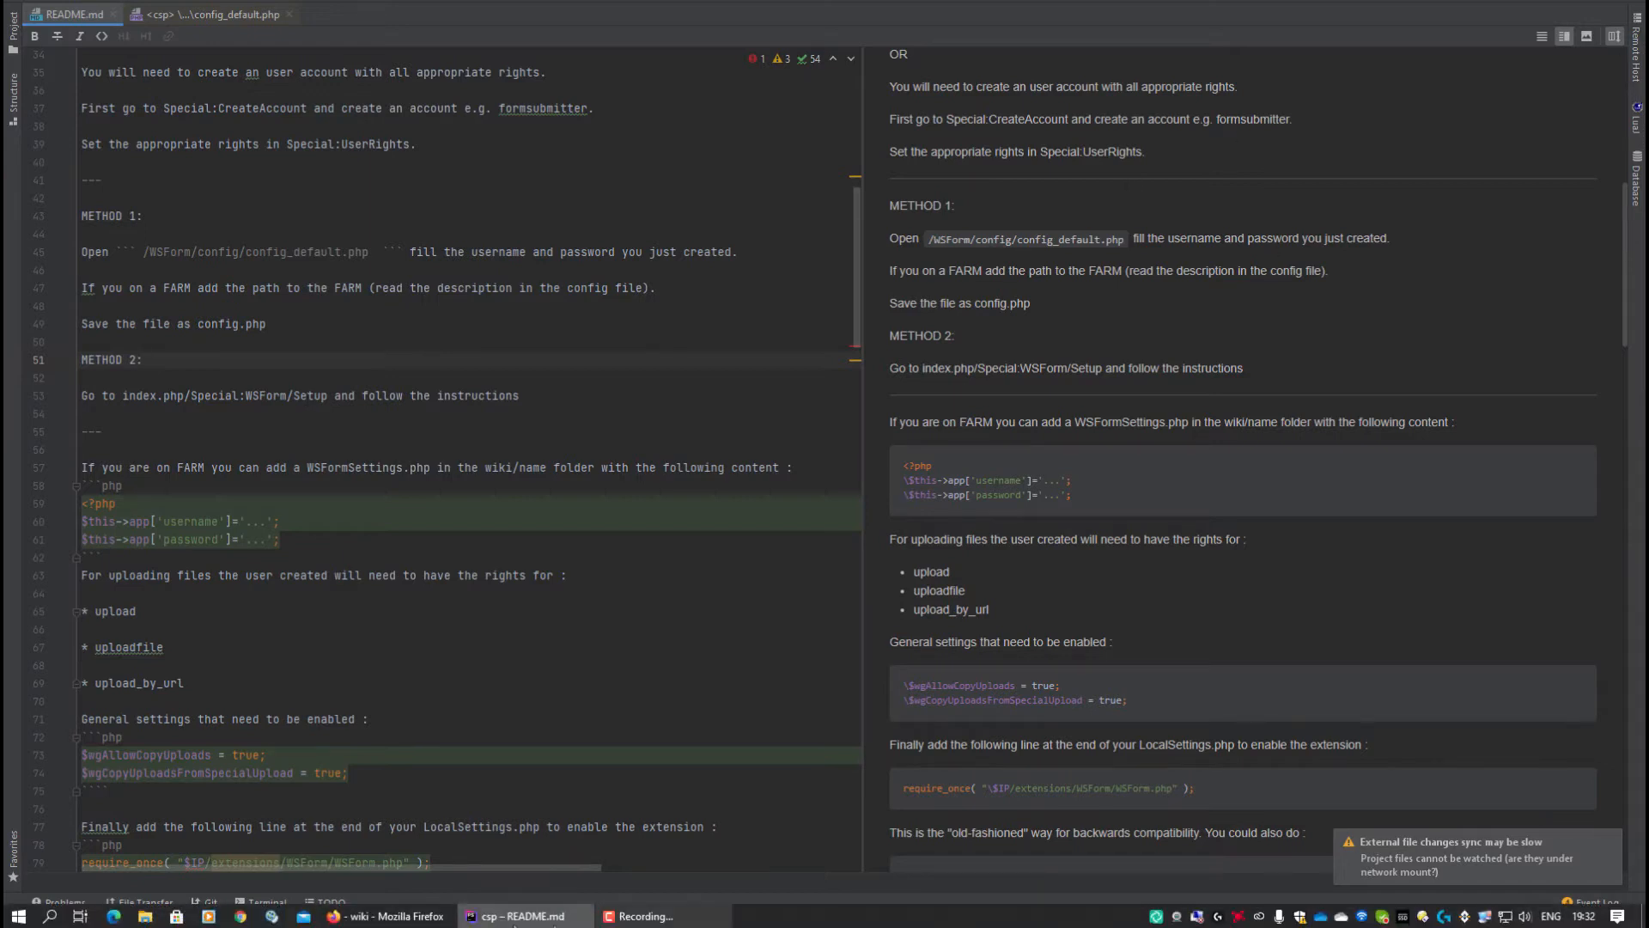
left_click(394, 916)
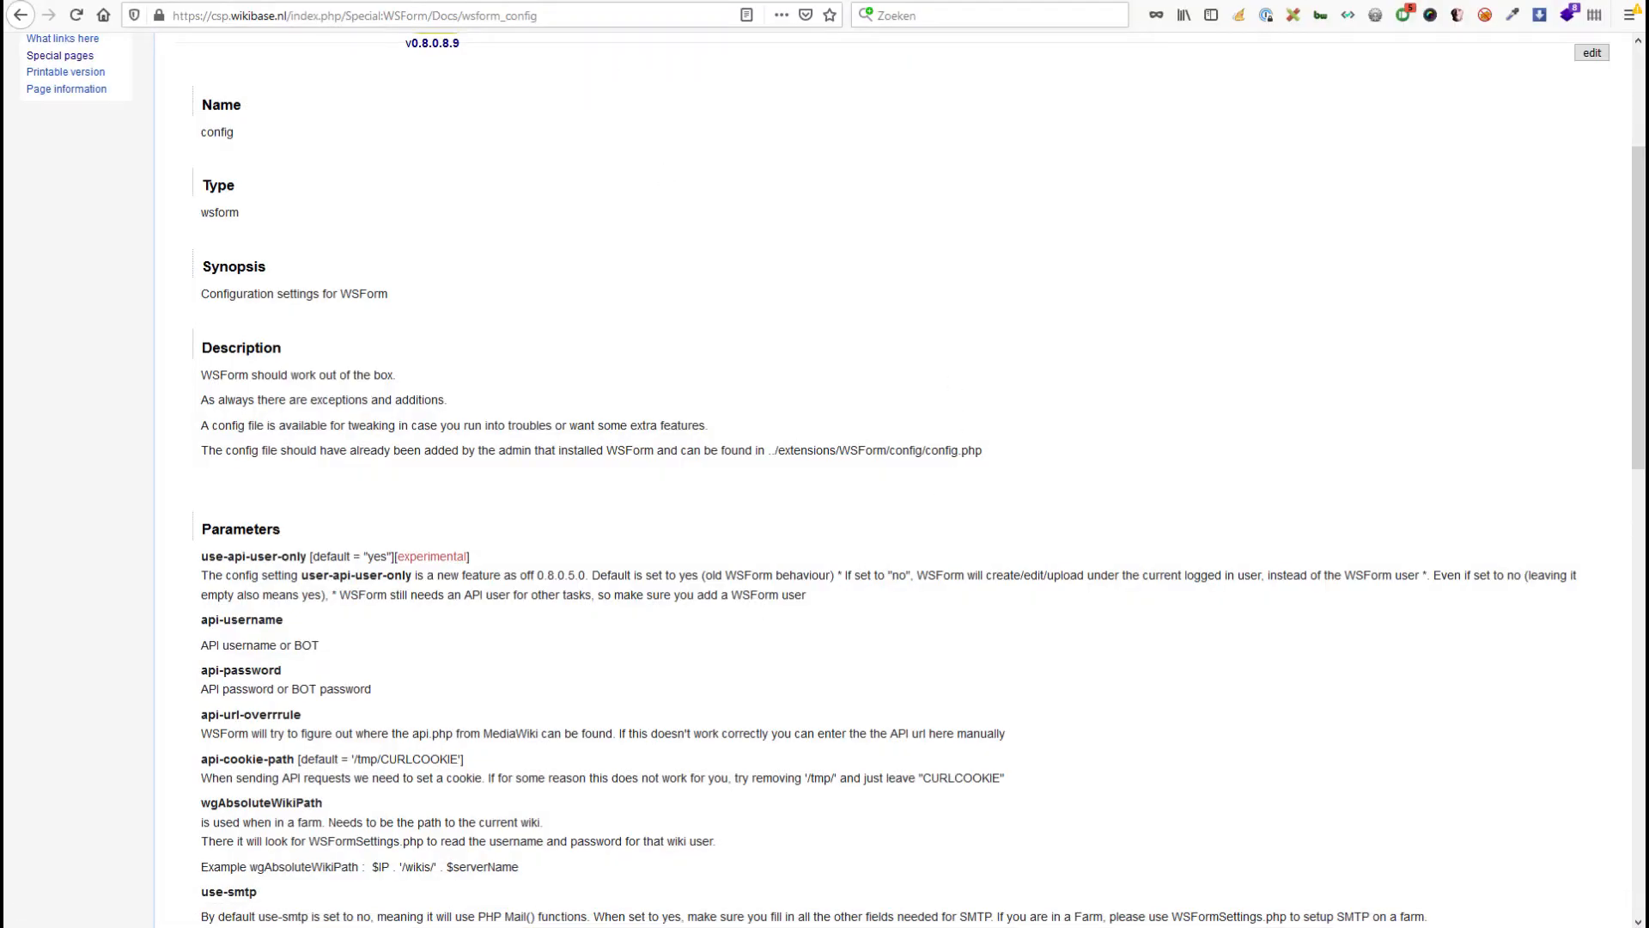
left_click(515, 917)
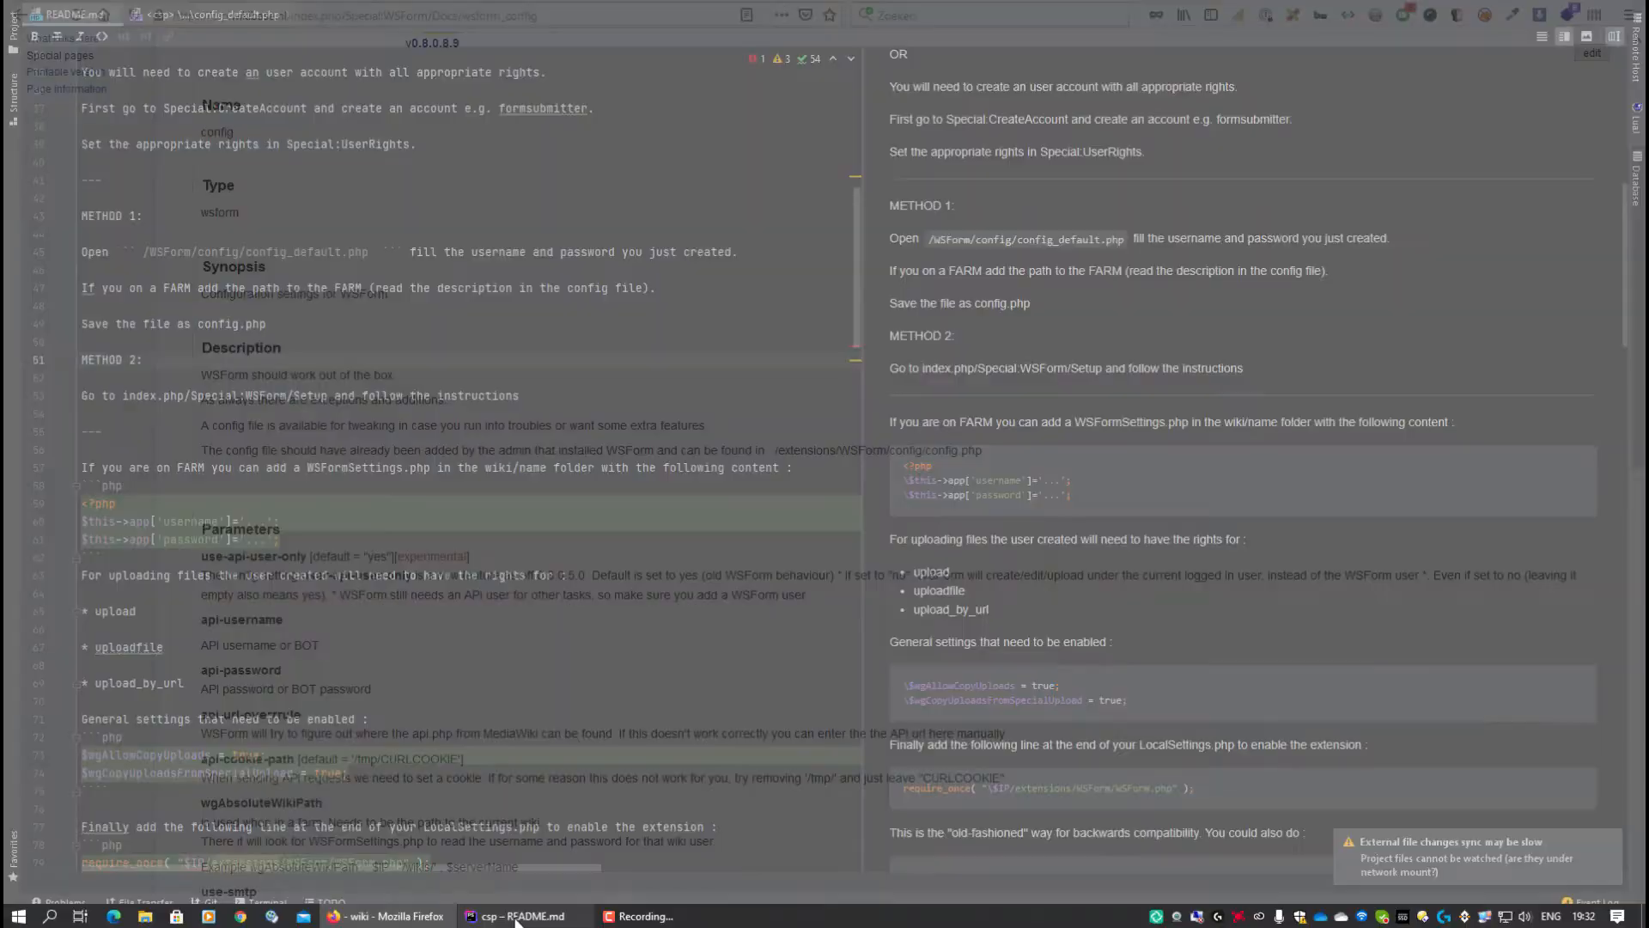
double_click(94, 16)
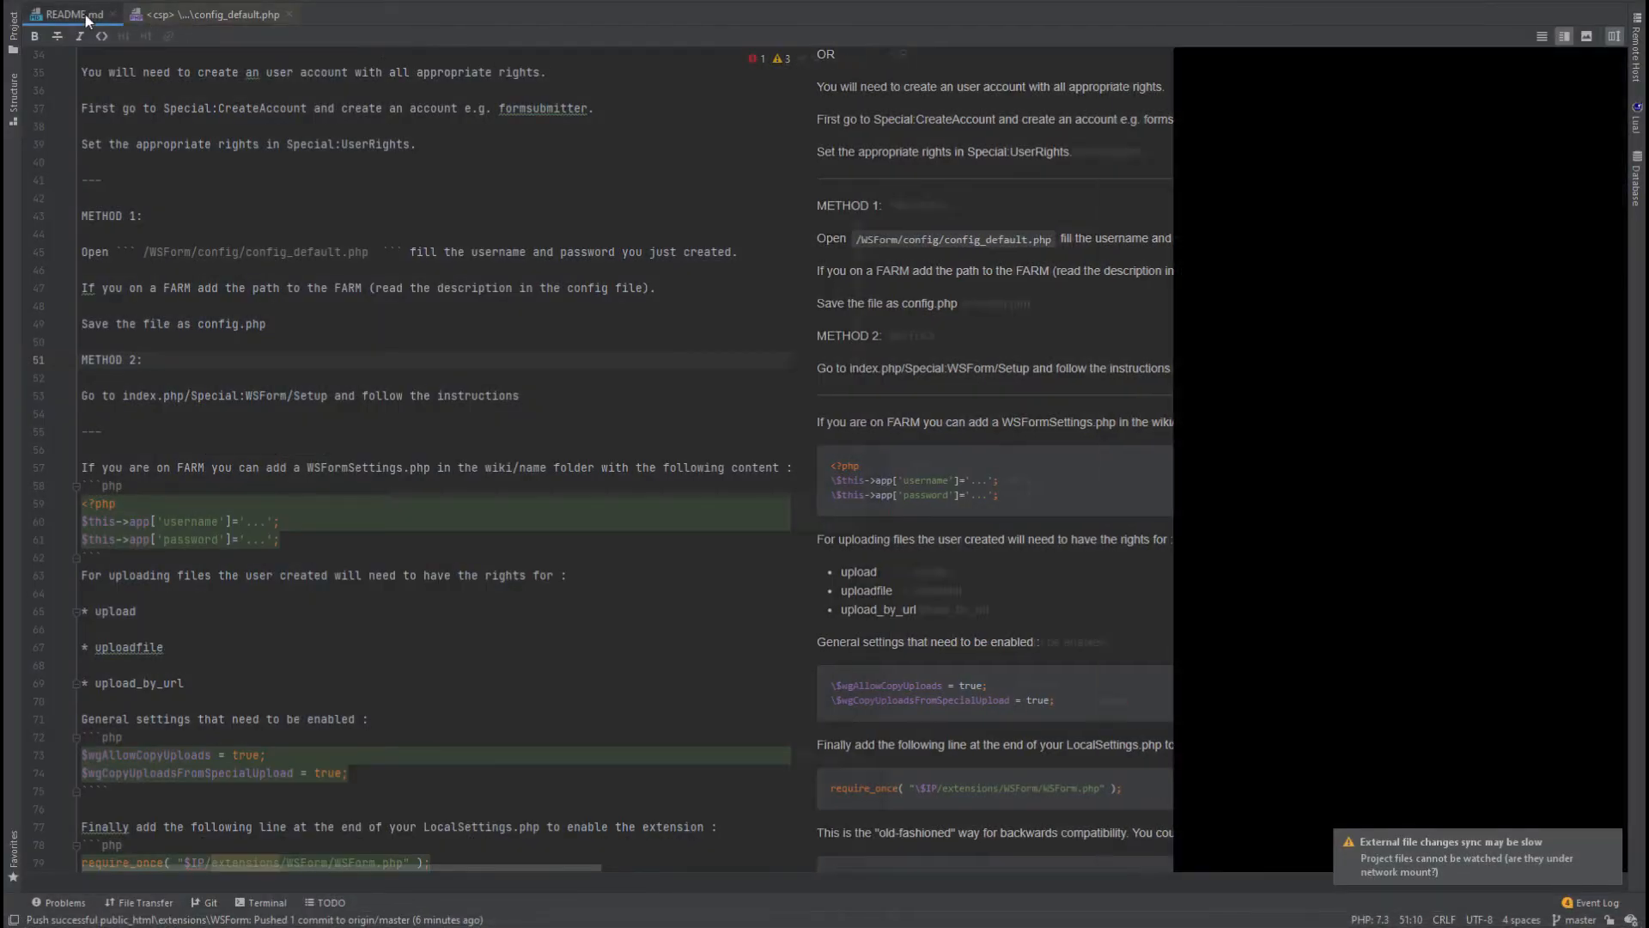
Delete the config.php file from the remote WSForm config folder.
left_click(1344, 380)
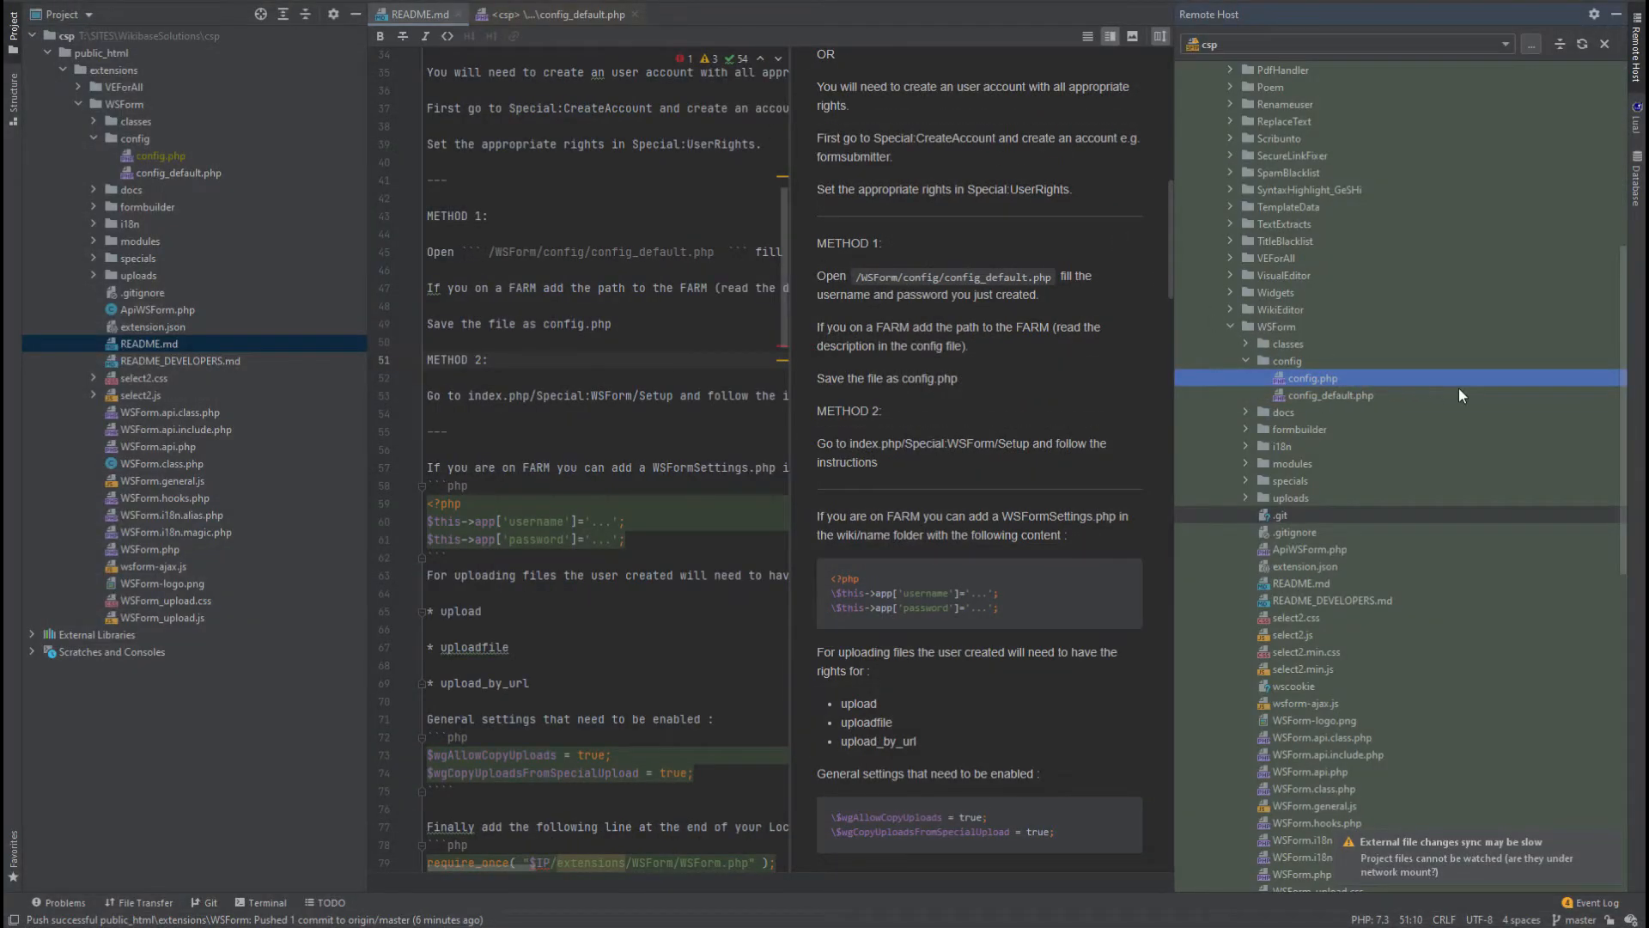
key("Delete")
key("Return")
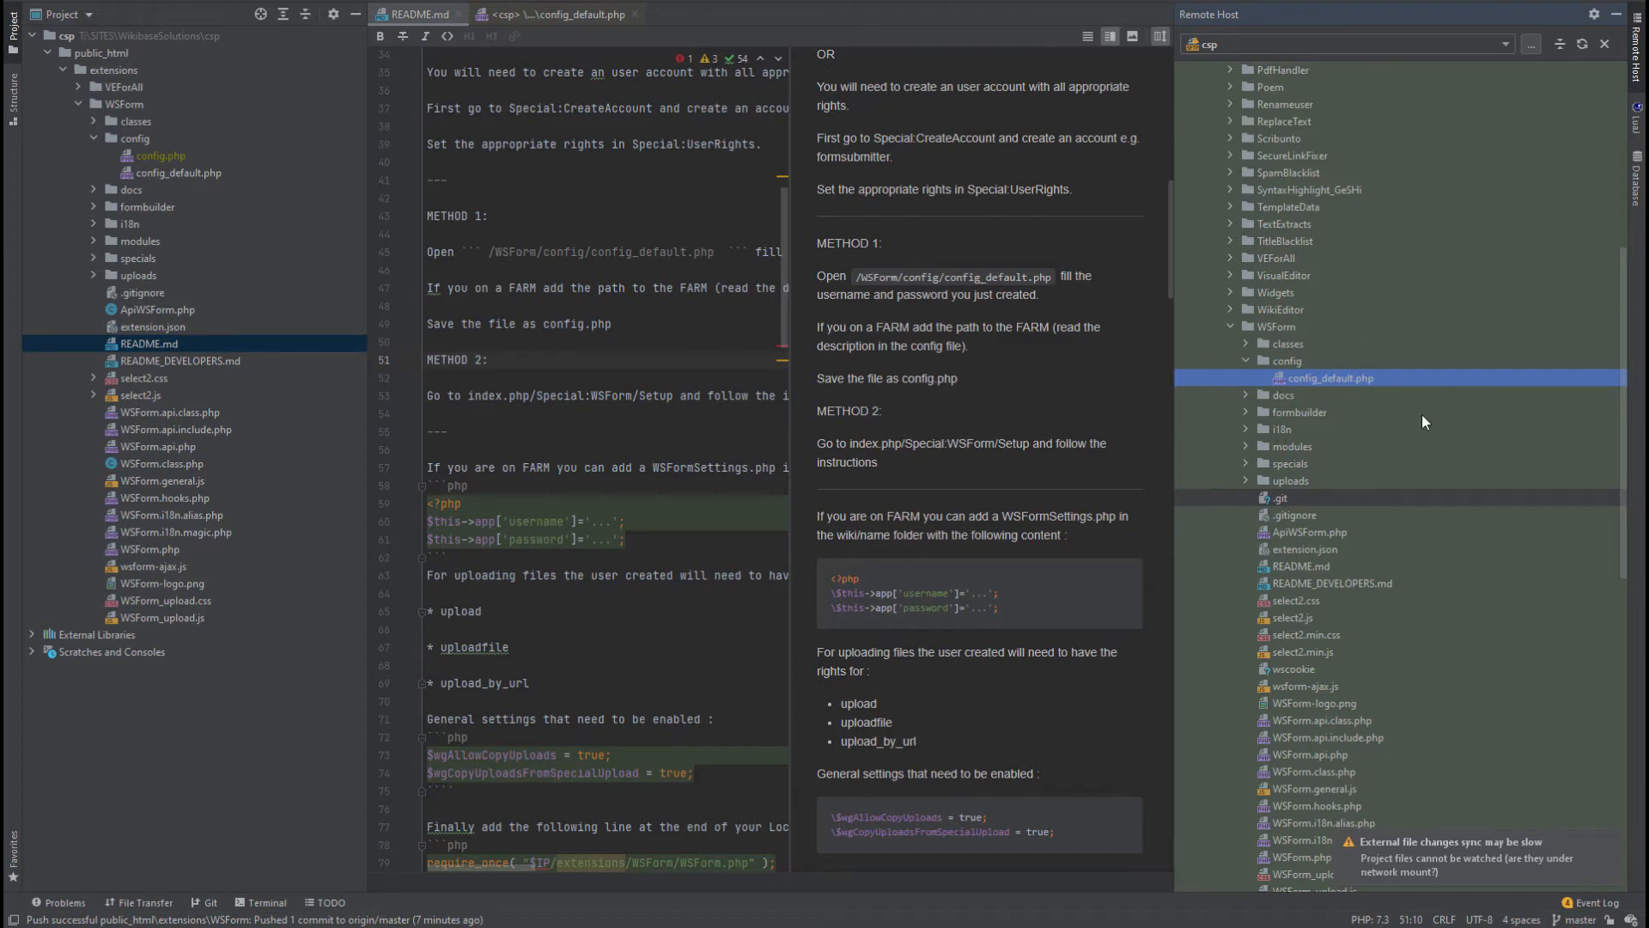
Highlight the README's wfLoadExtension line and return to the WSForm config docs in Firefox.
scroll(681, 447, "down", 8)
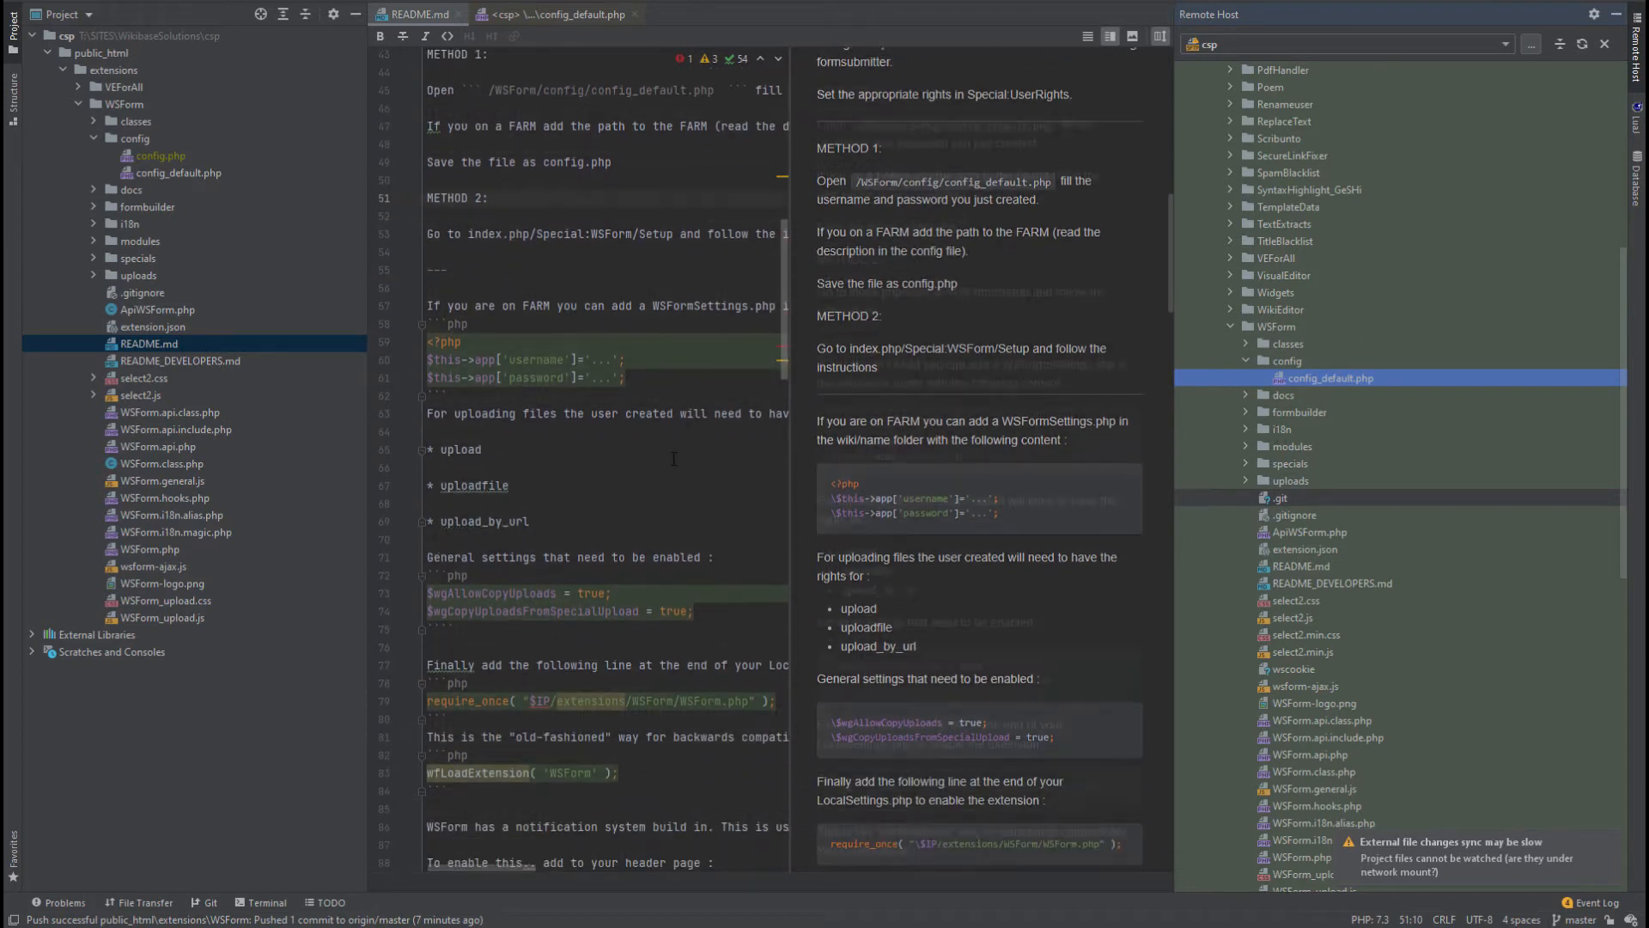
left_click_drag(620, 504, 428, 509)
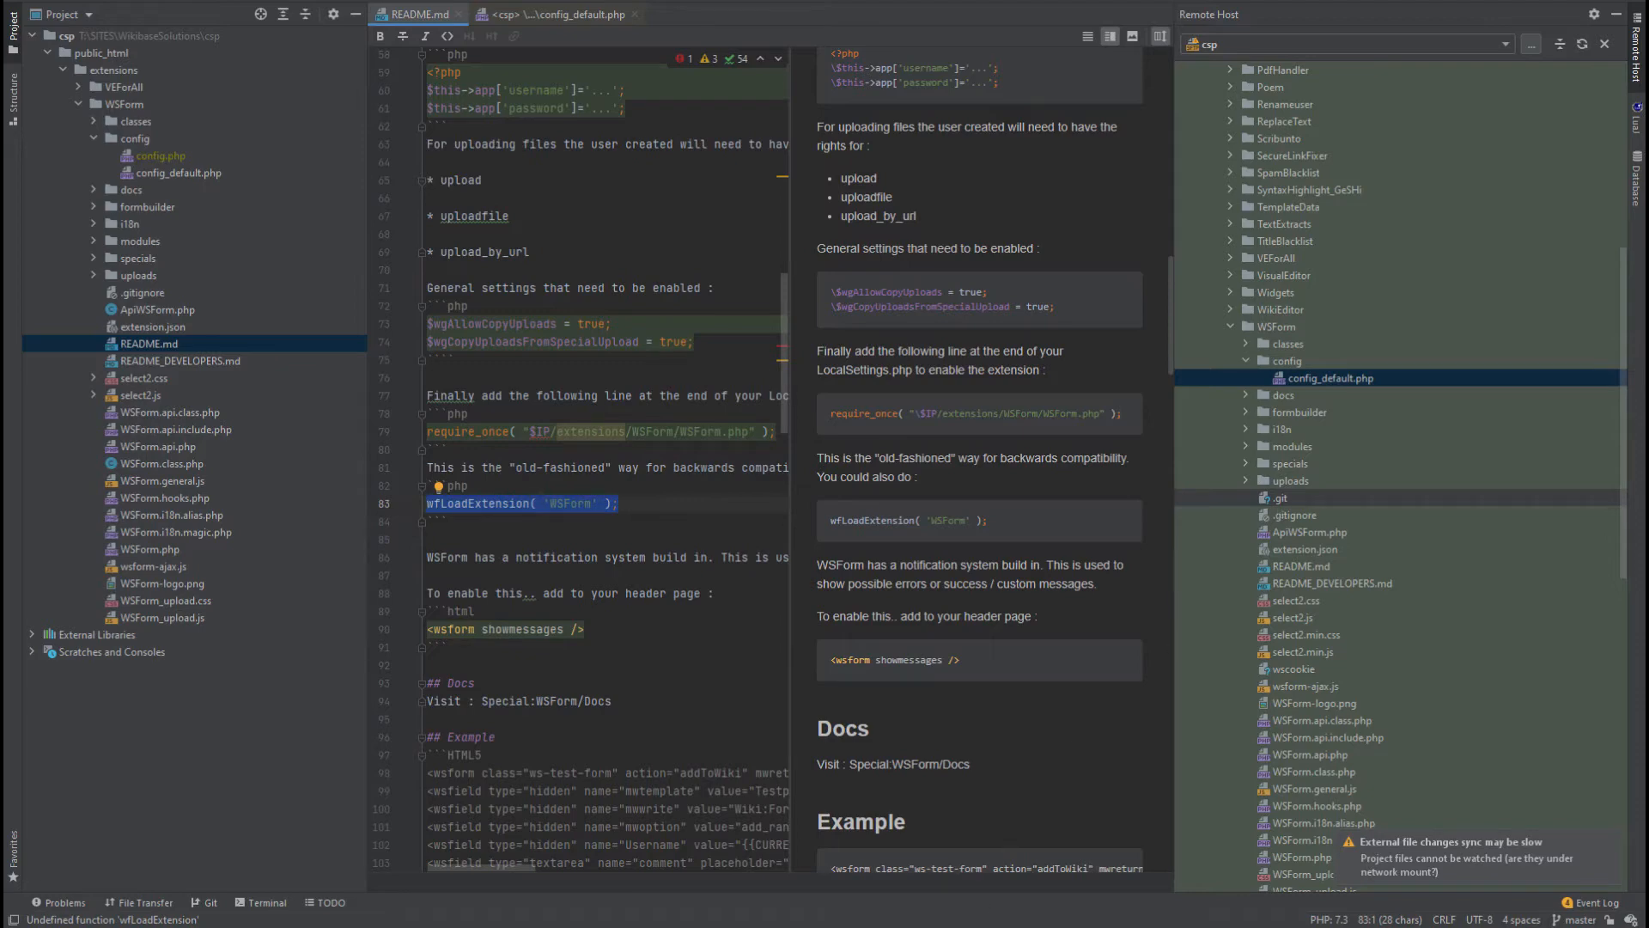
mouse_move(754, 922)
left_click(388, 915)
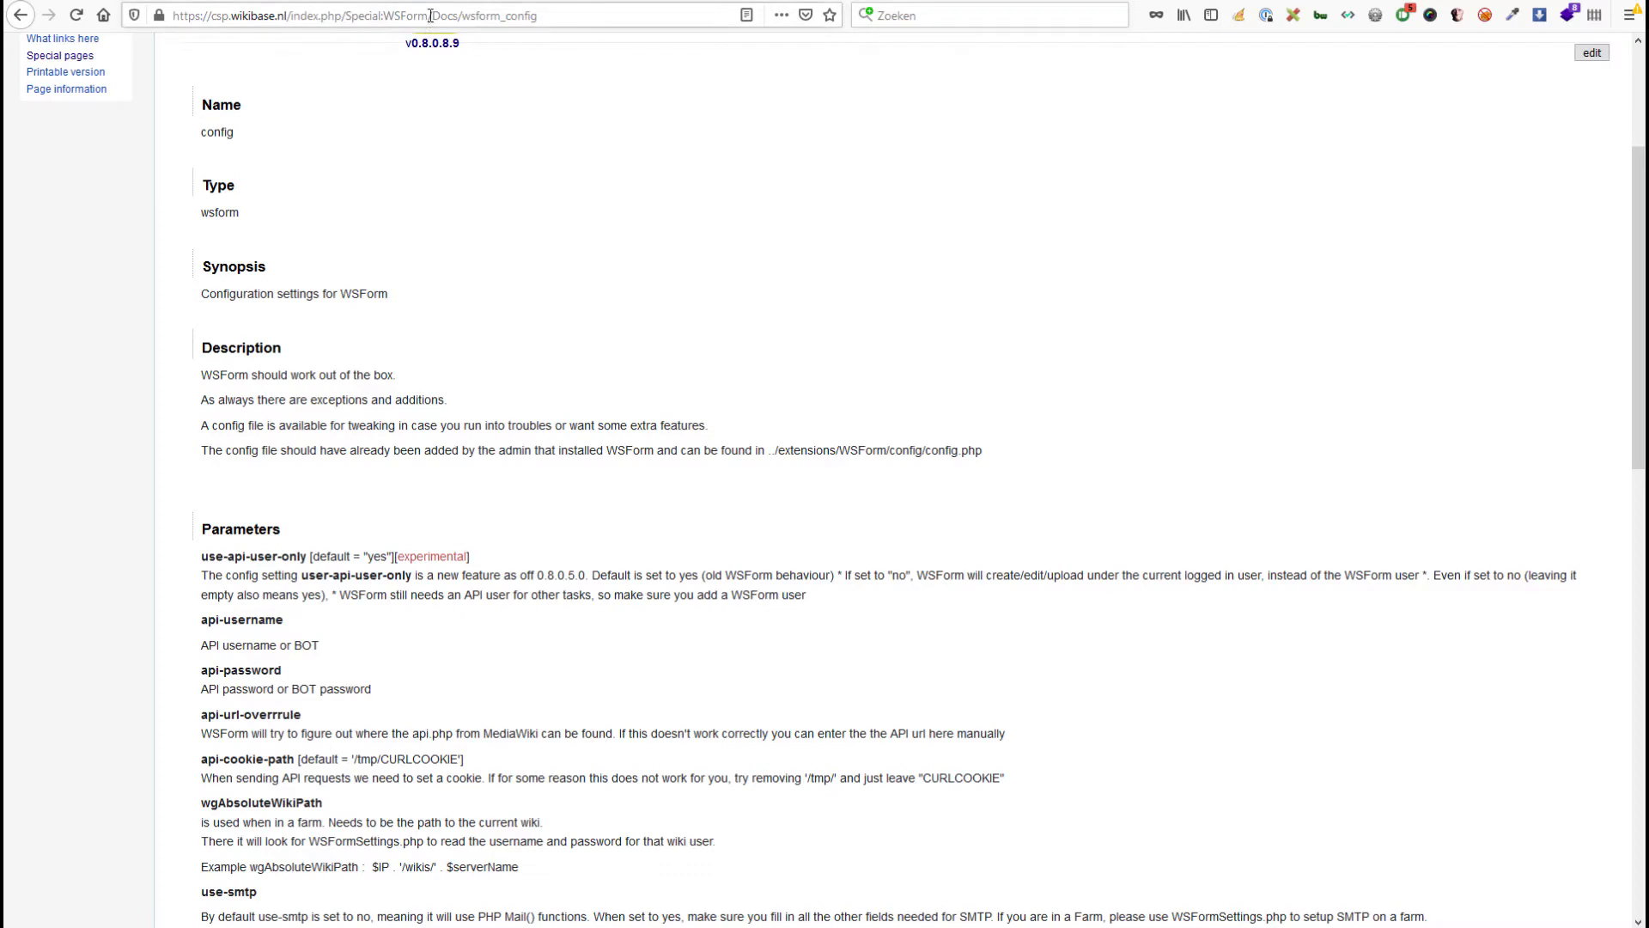
Replace Docs/wsform_config with Setup in the address to load the WSForm Setup page.
left_click(481, 17)
left_click(470, 15)
left_click_drag(433, 16, 725, 22)
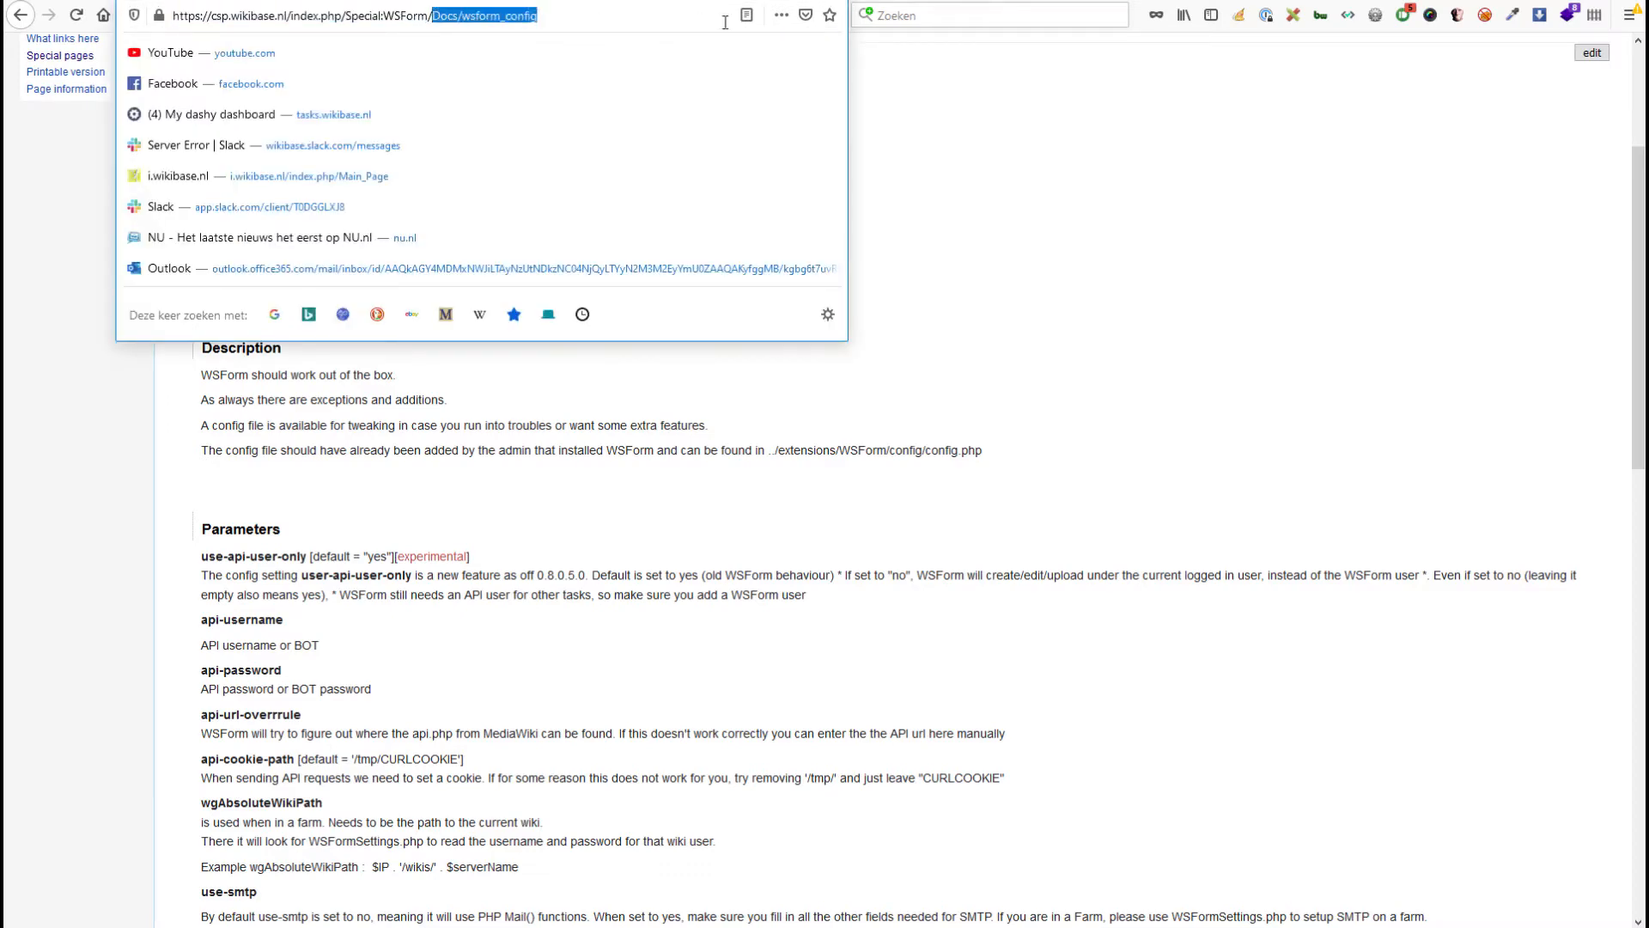
type("Setup")
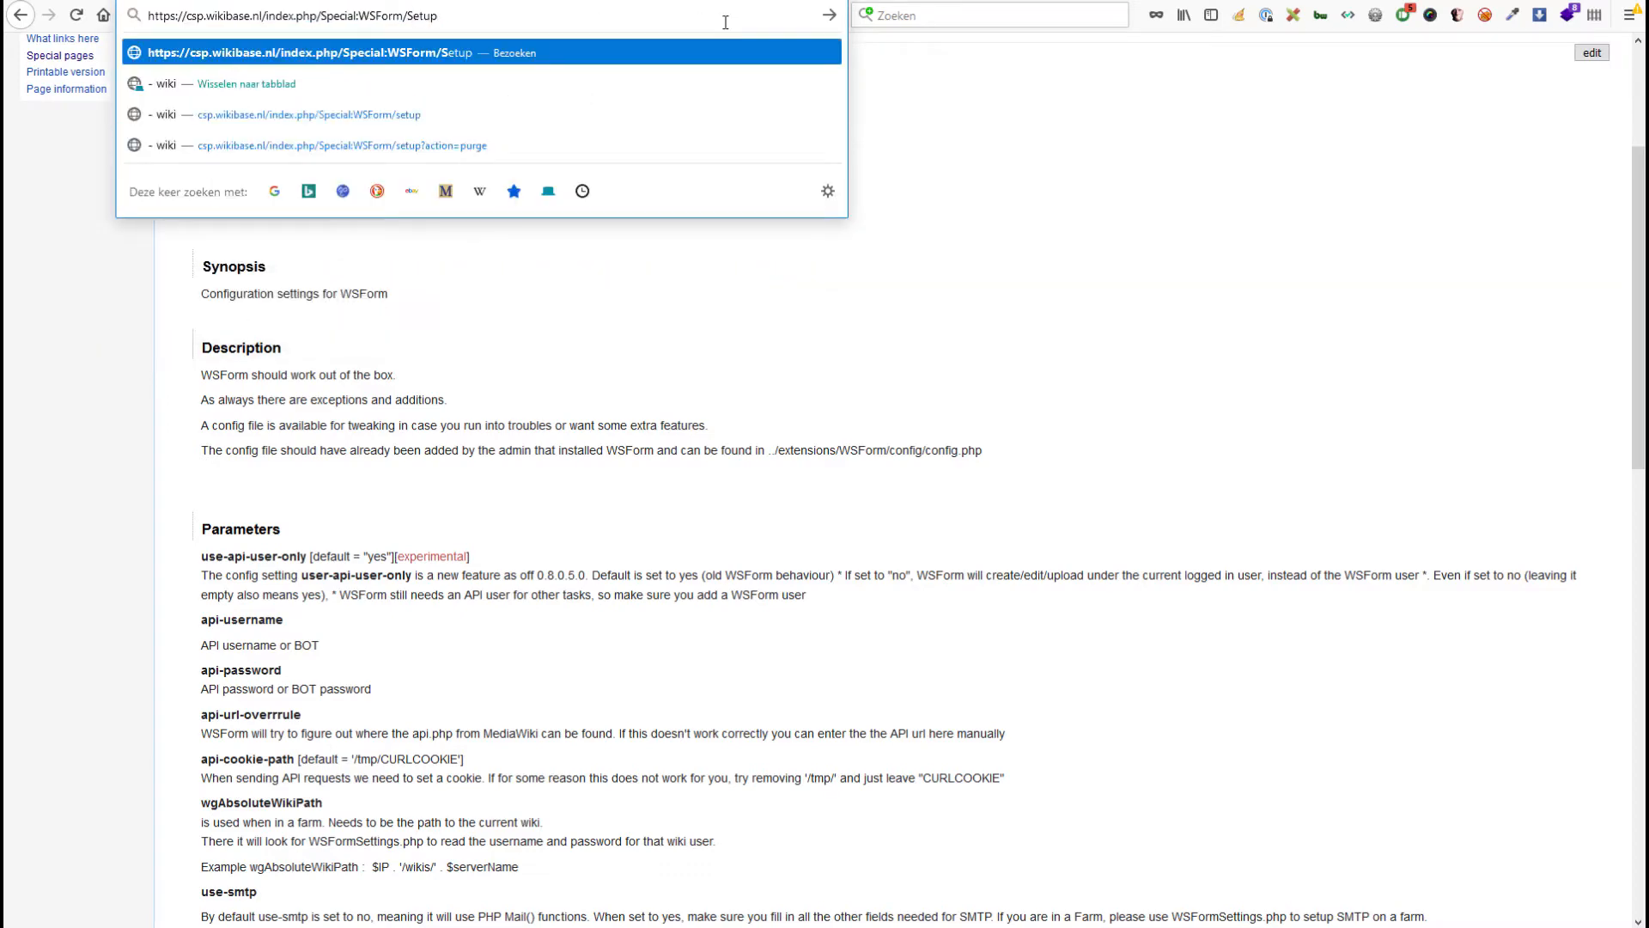
key("Return")
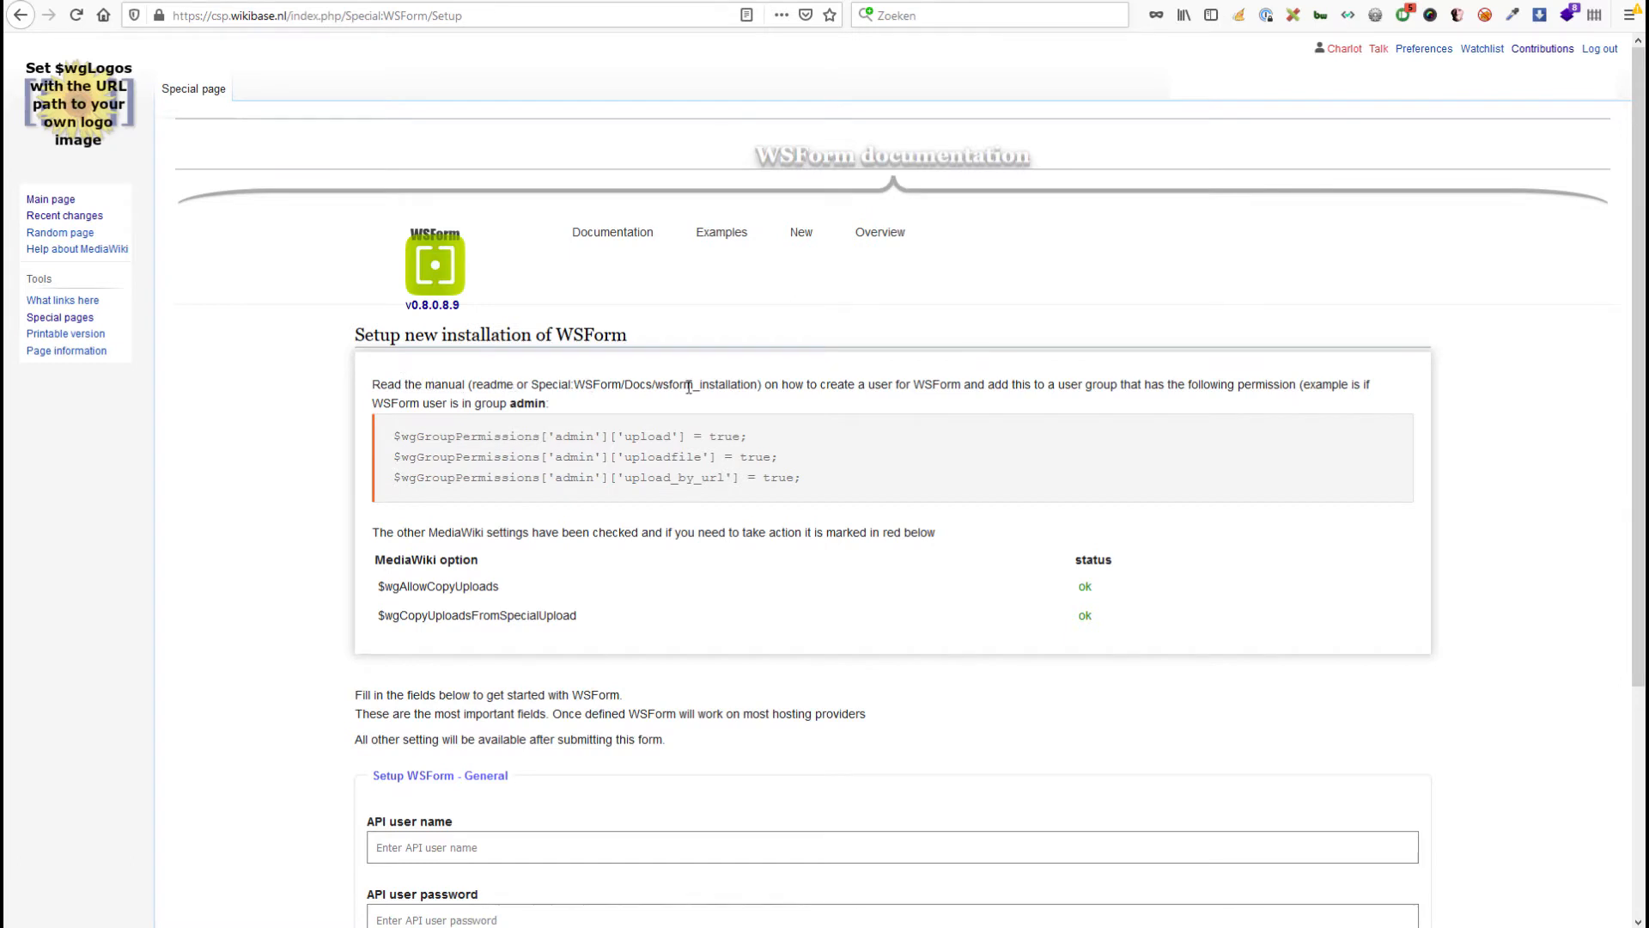
Review the installation-manual note and the upload, uploadfile and upload_by_url permission lines.
left_click_drag(639, 385, 742, 386)
left_click_drag(835, 477, 387, 434)
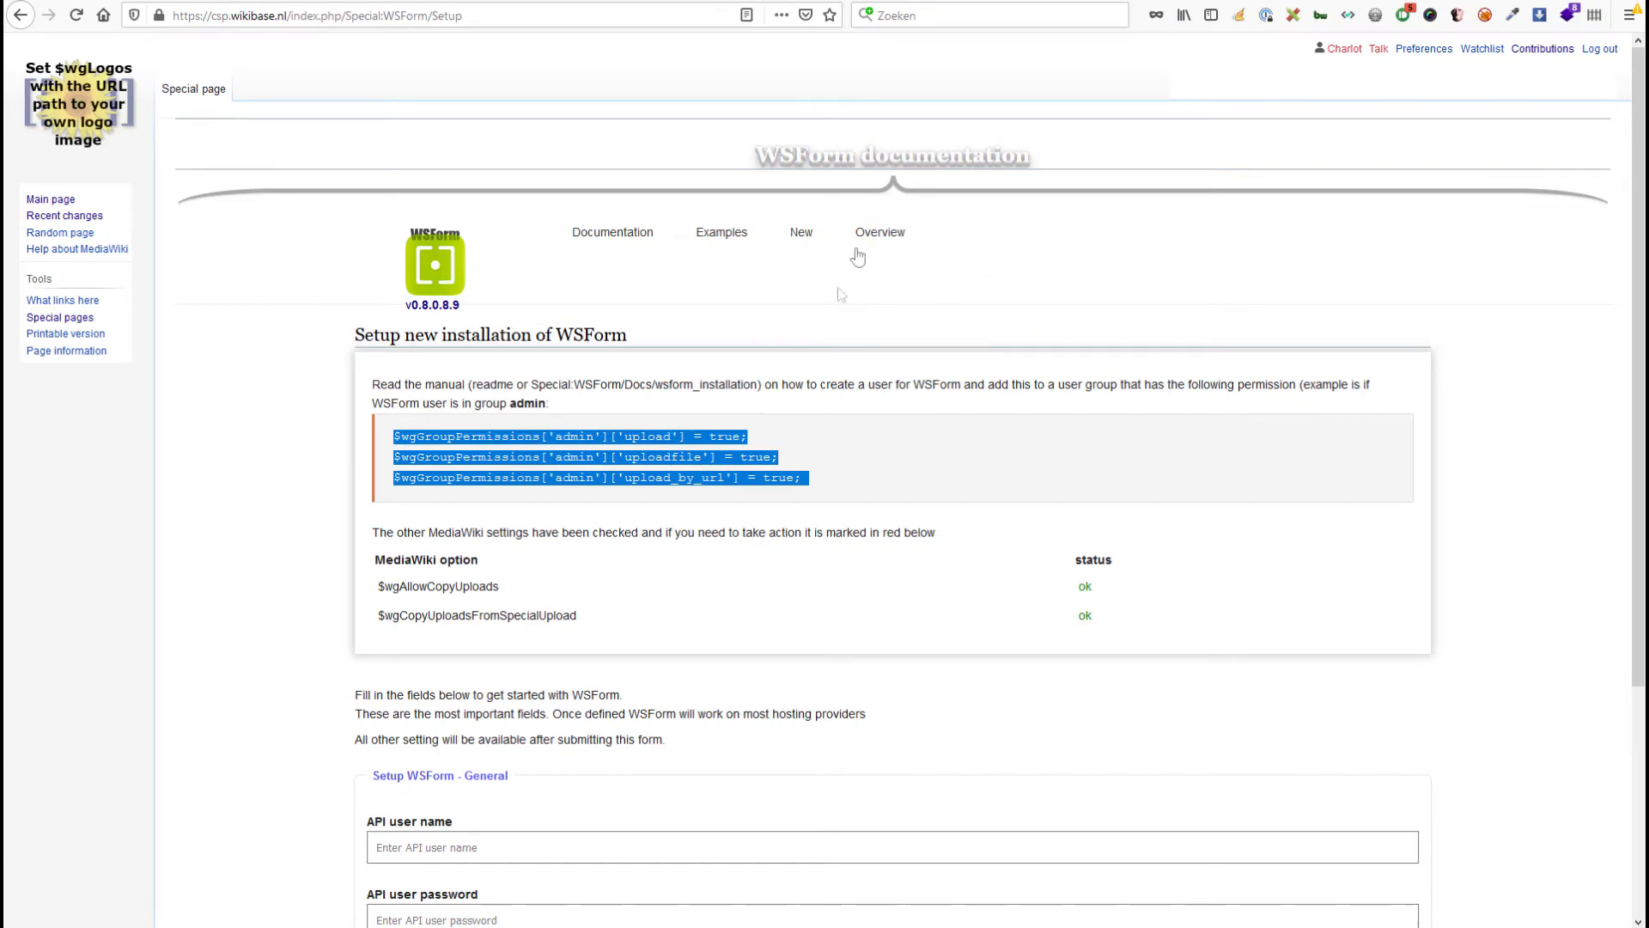
left_click(589, 455)
double_click(652, 438)
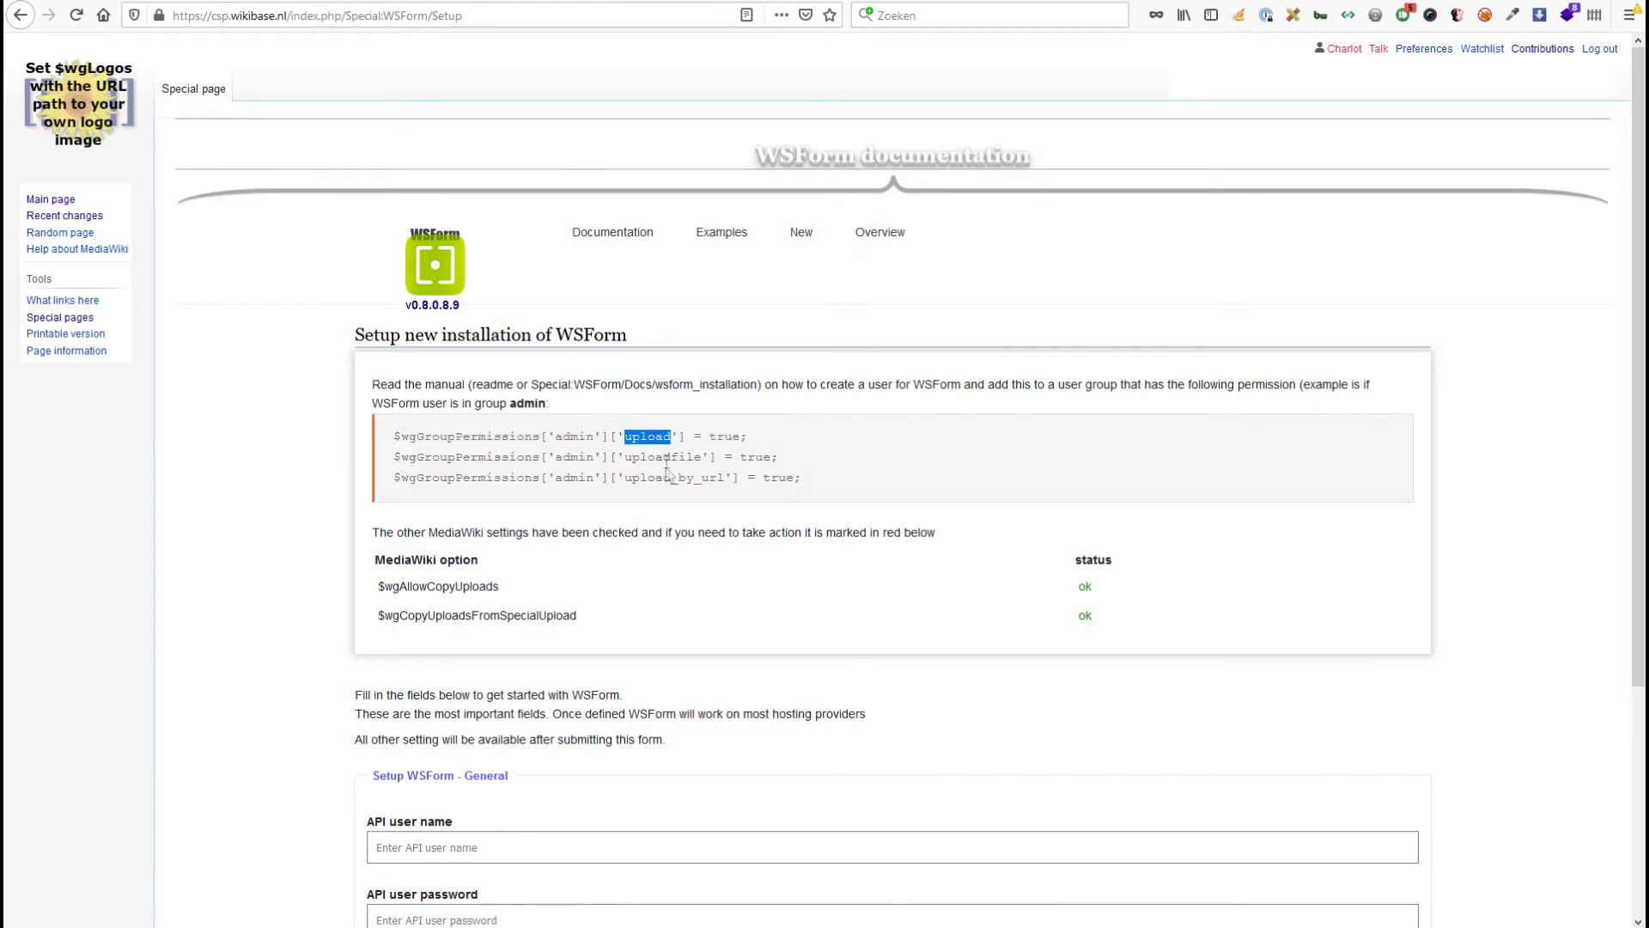
double_click(667, 456)
double_click(678, 477)
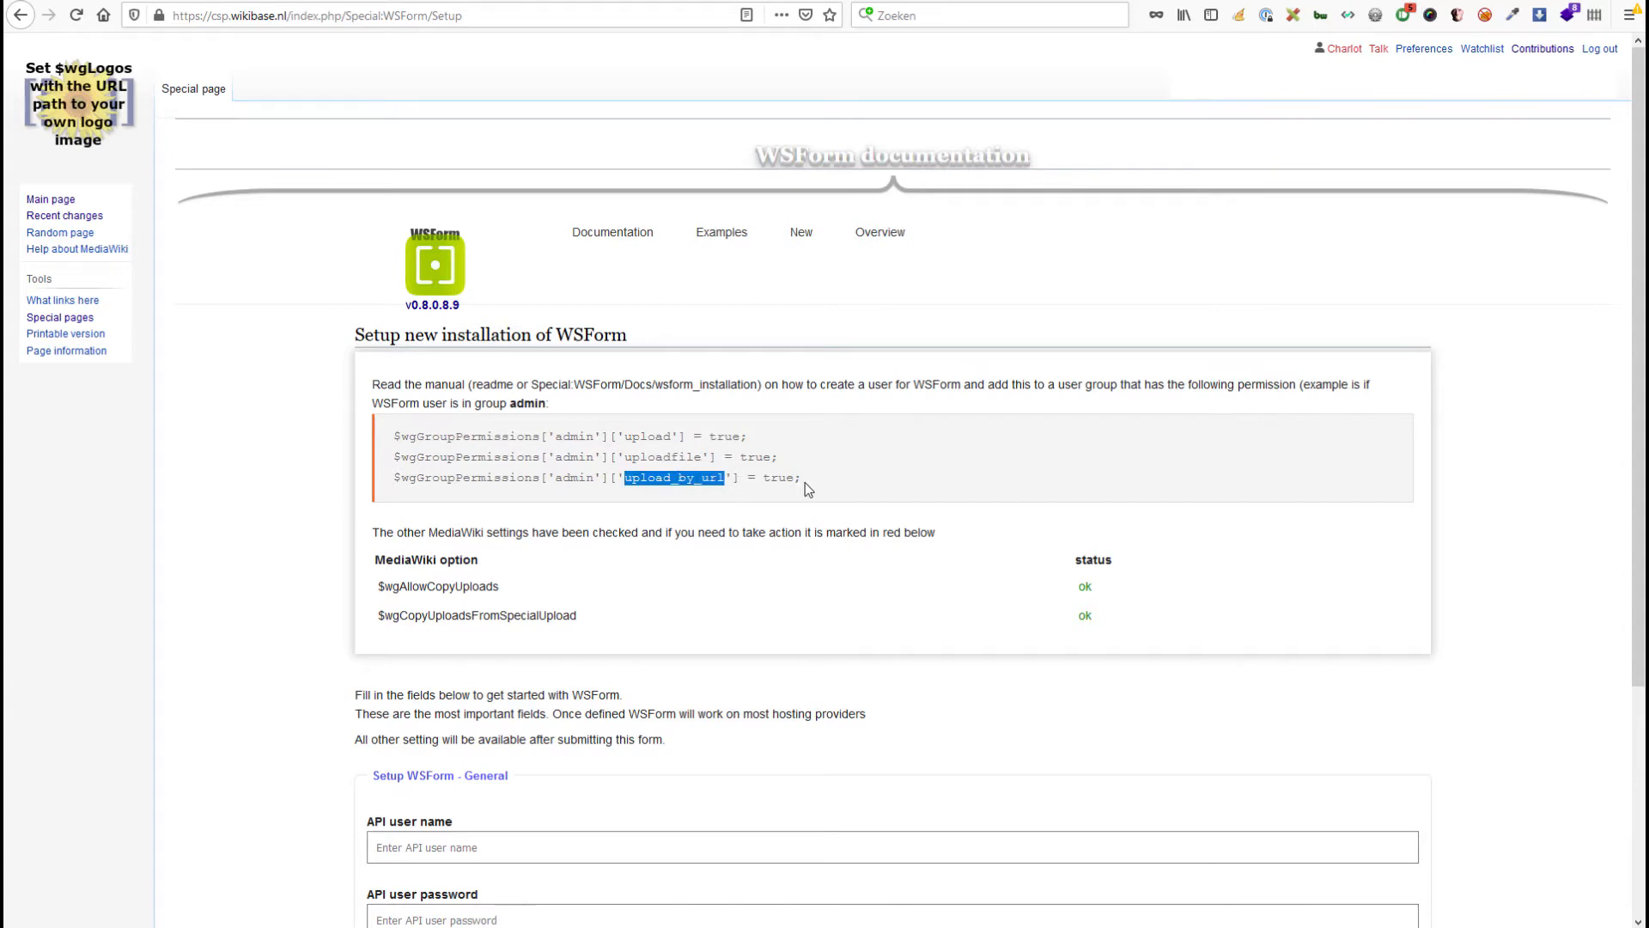
left_click_drag(843, 479, 397, 430)
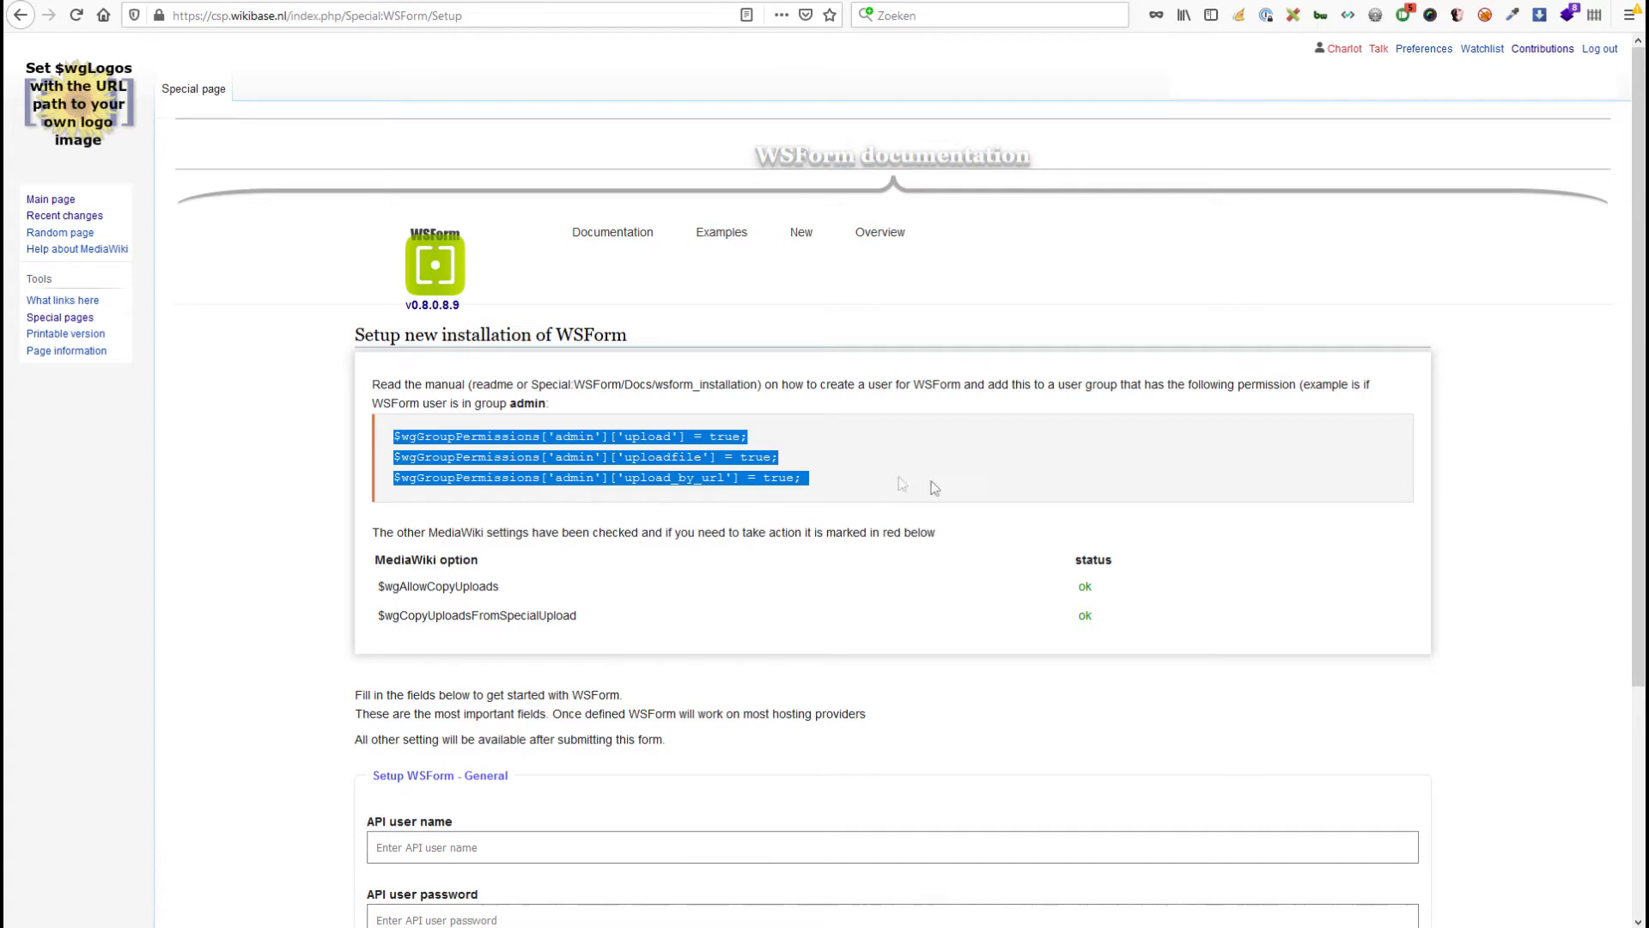
left_click(967, 479)
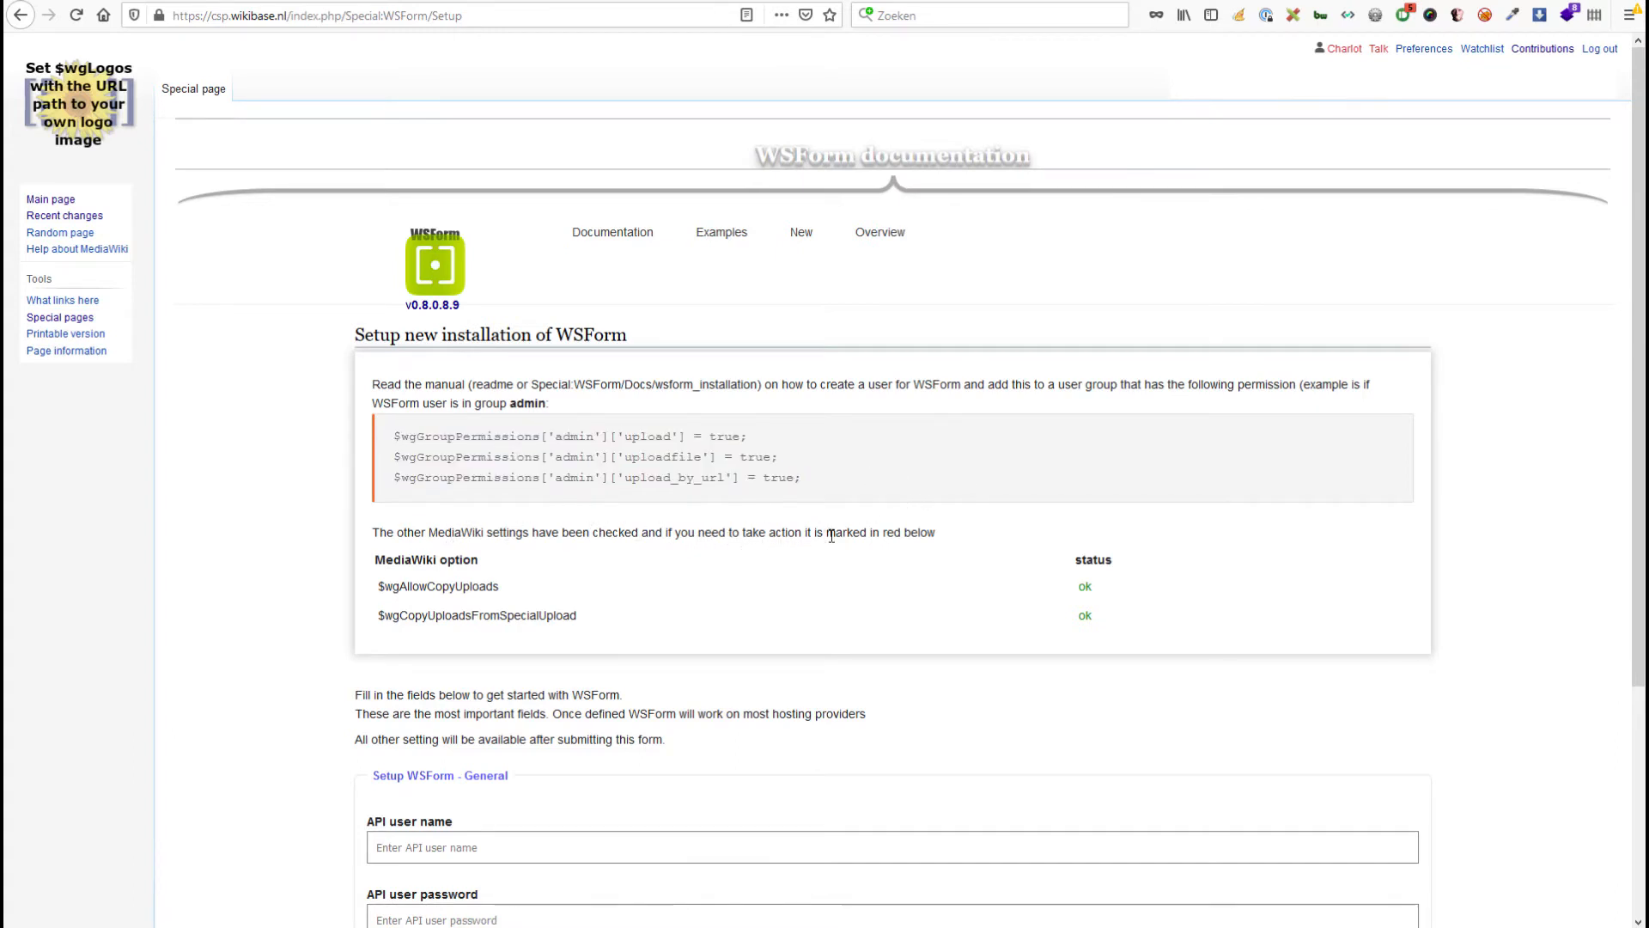
Confirm $wgAllowCopyUploads and $wgCopyUploadsFromSpecialUpload both show ok status.
double_click(445, 587)
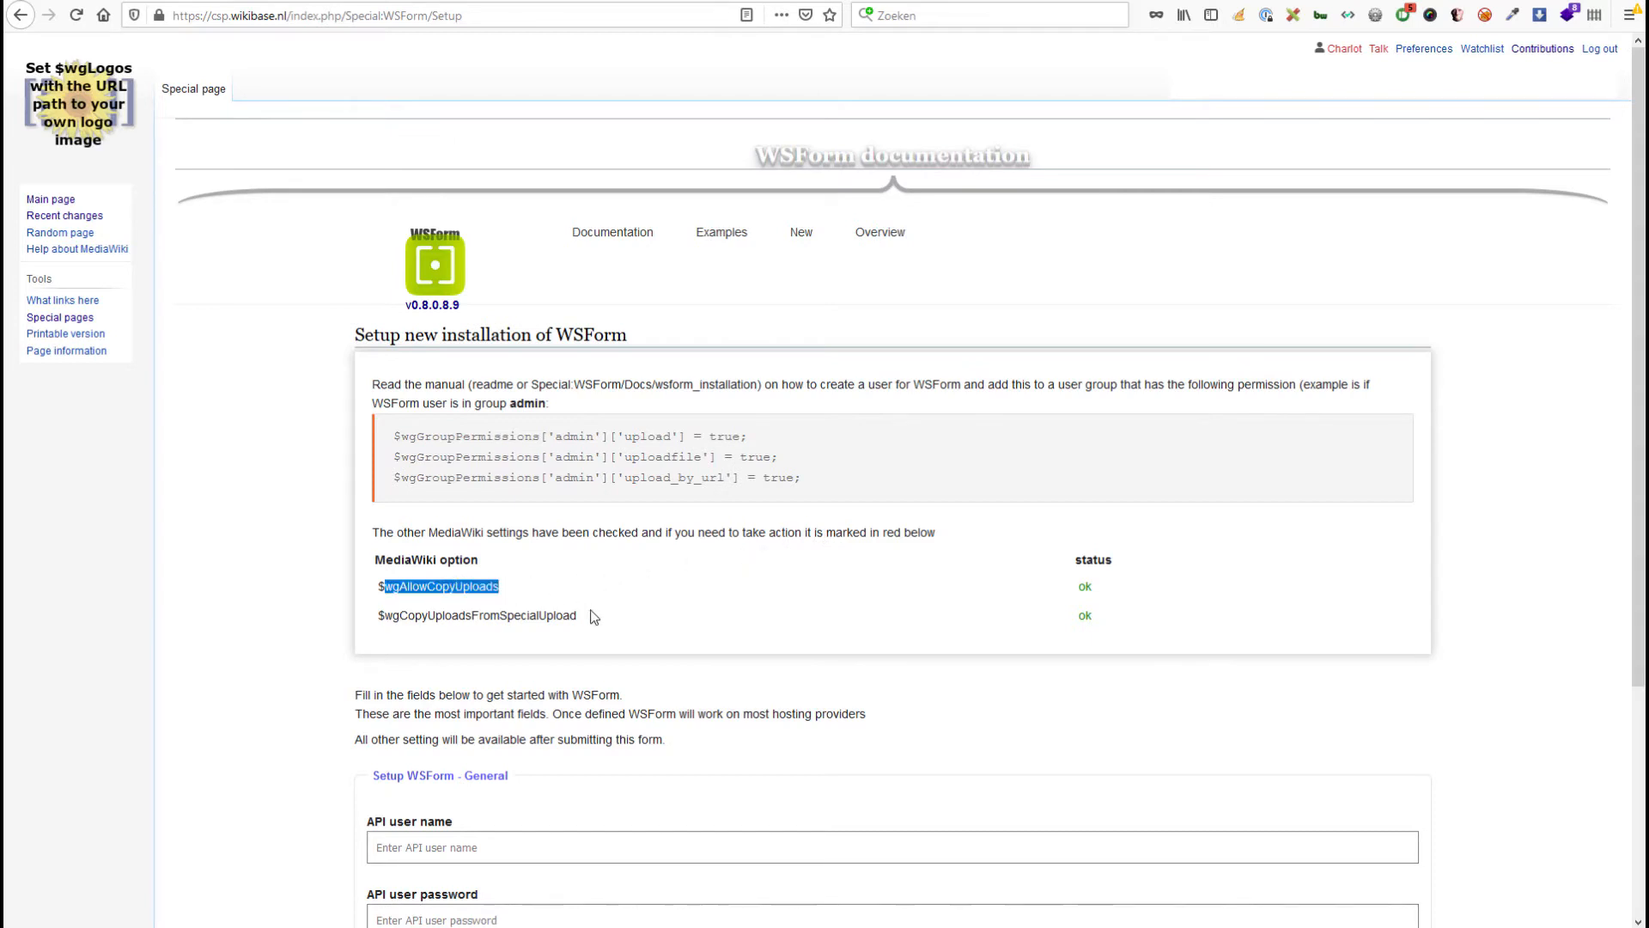
double_click(489, 615)
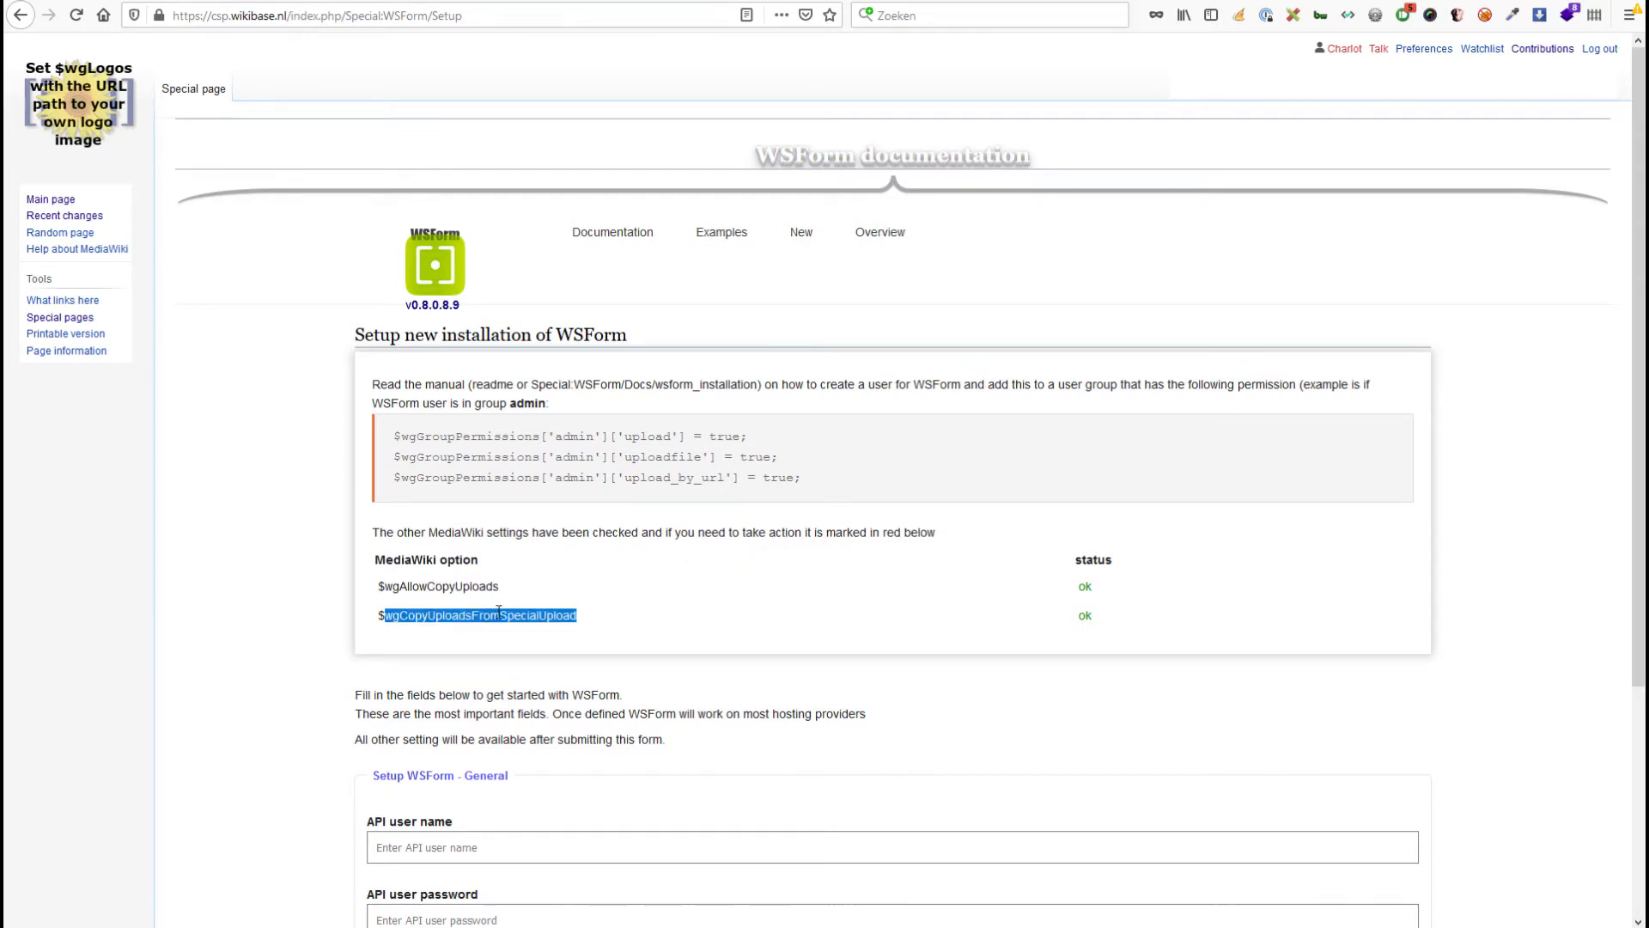
double_click(1085, 586)
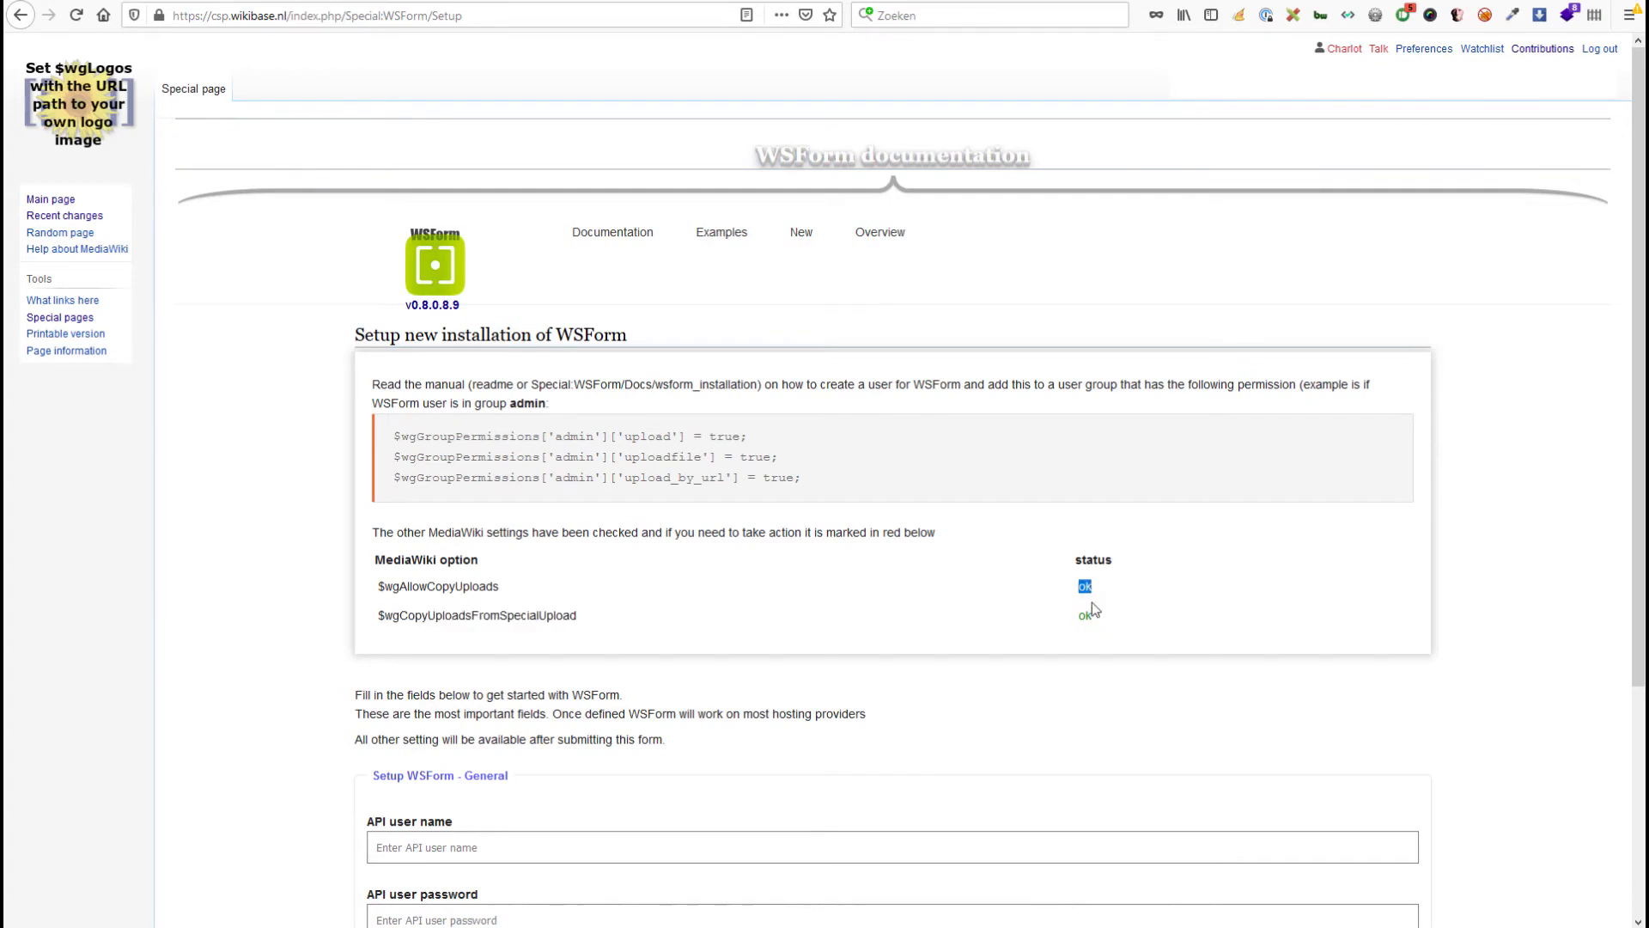
double_click(1087, 615)
double_click(1084, 587)
double_click(477, 586)
double_click(538, 614)
Look up the remote config_default.php in PhpStorm, then return to the setup page.
scroll(810, 450, "down", 3)
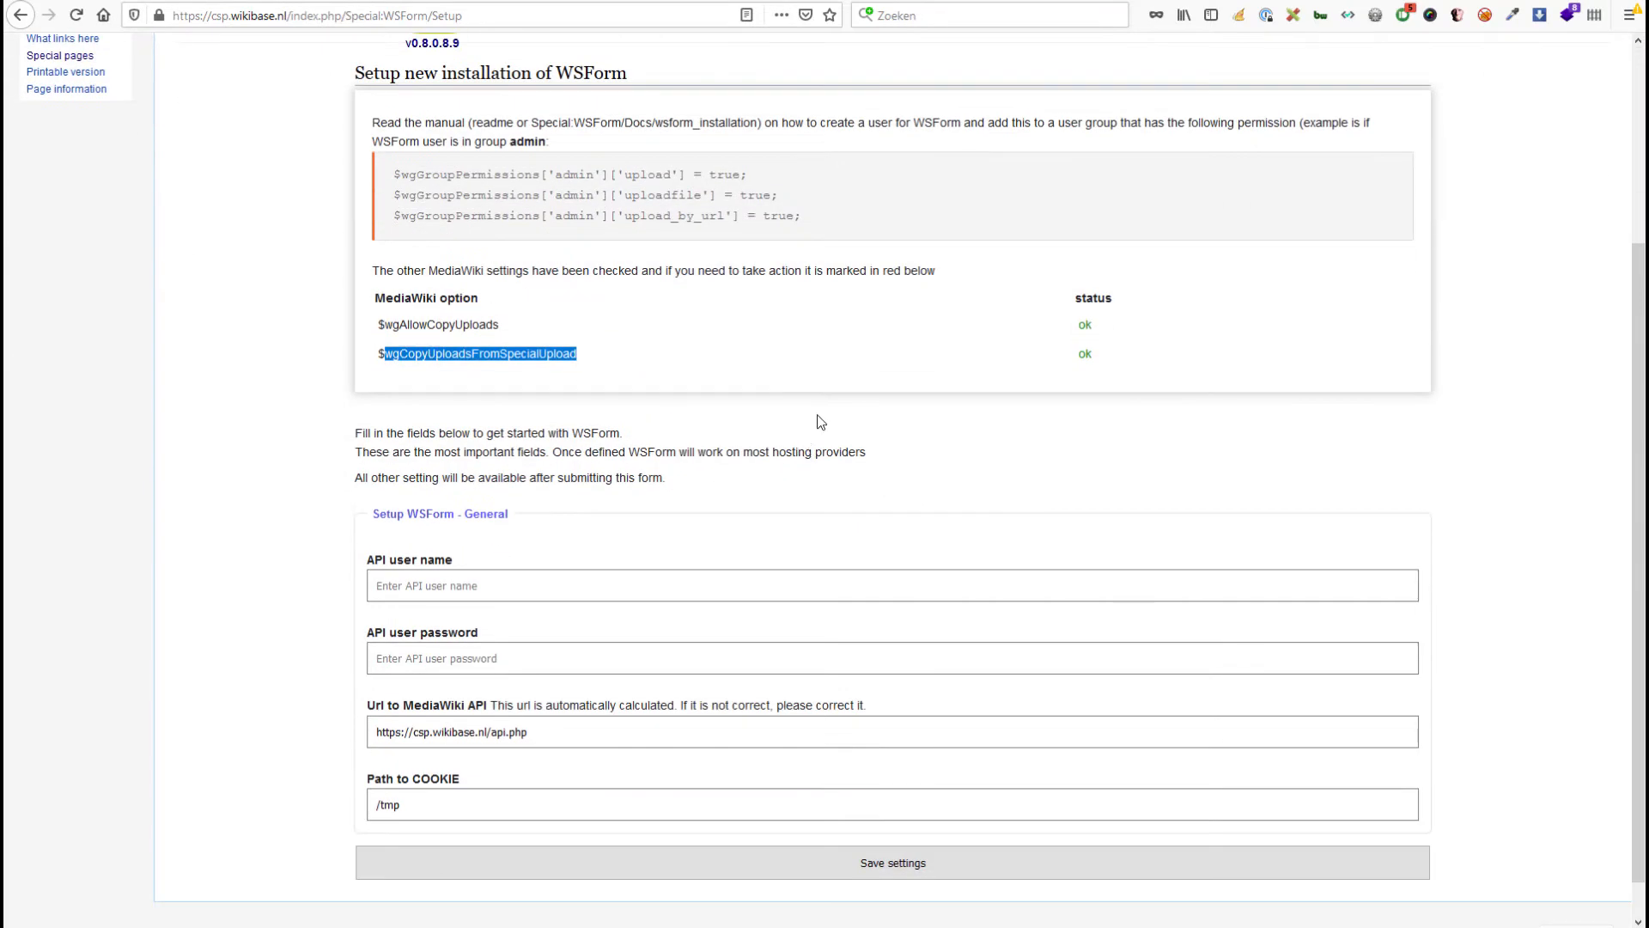
scroll(812, 464, "down", 2)
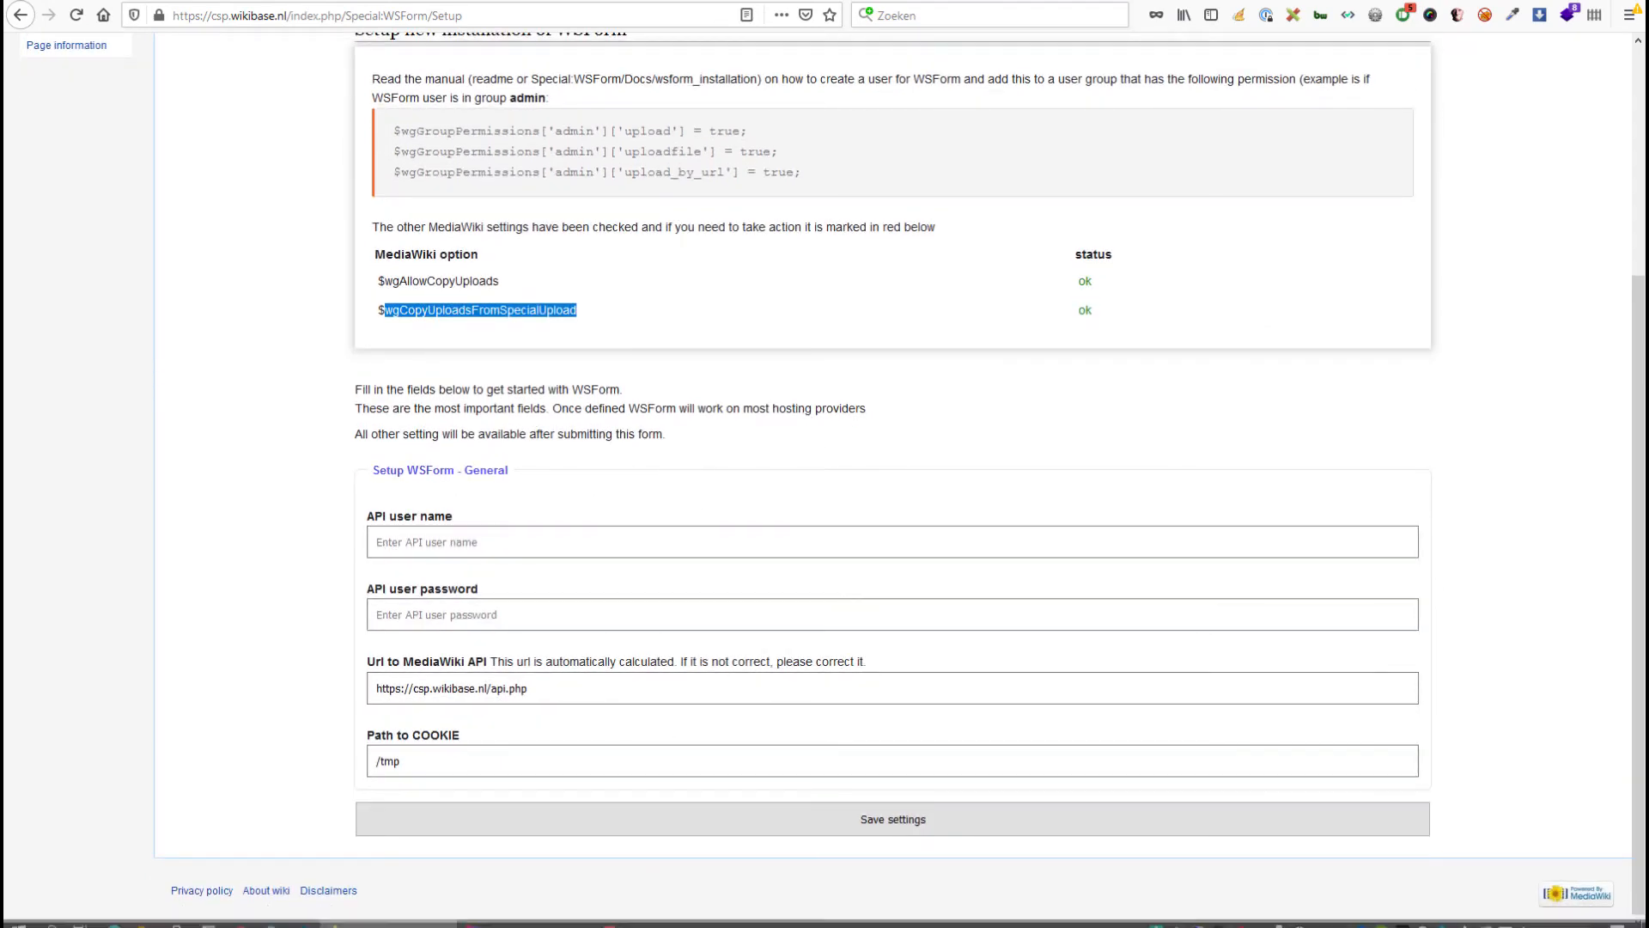
key("alt+Tab")
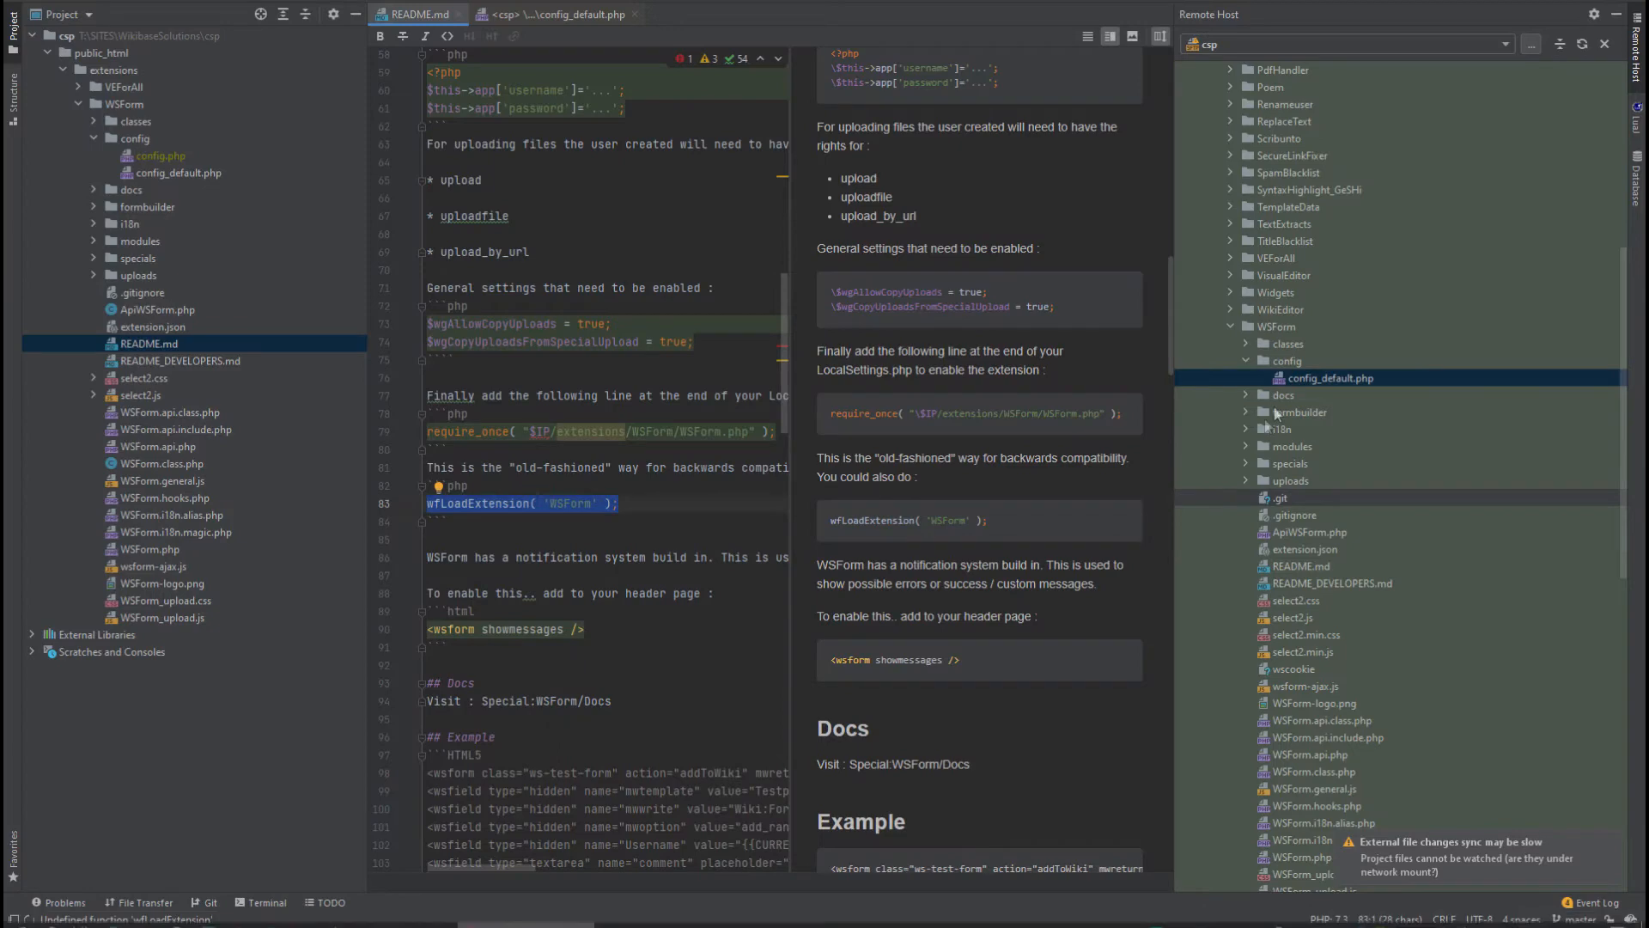
double_click(1311, 378)
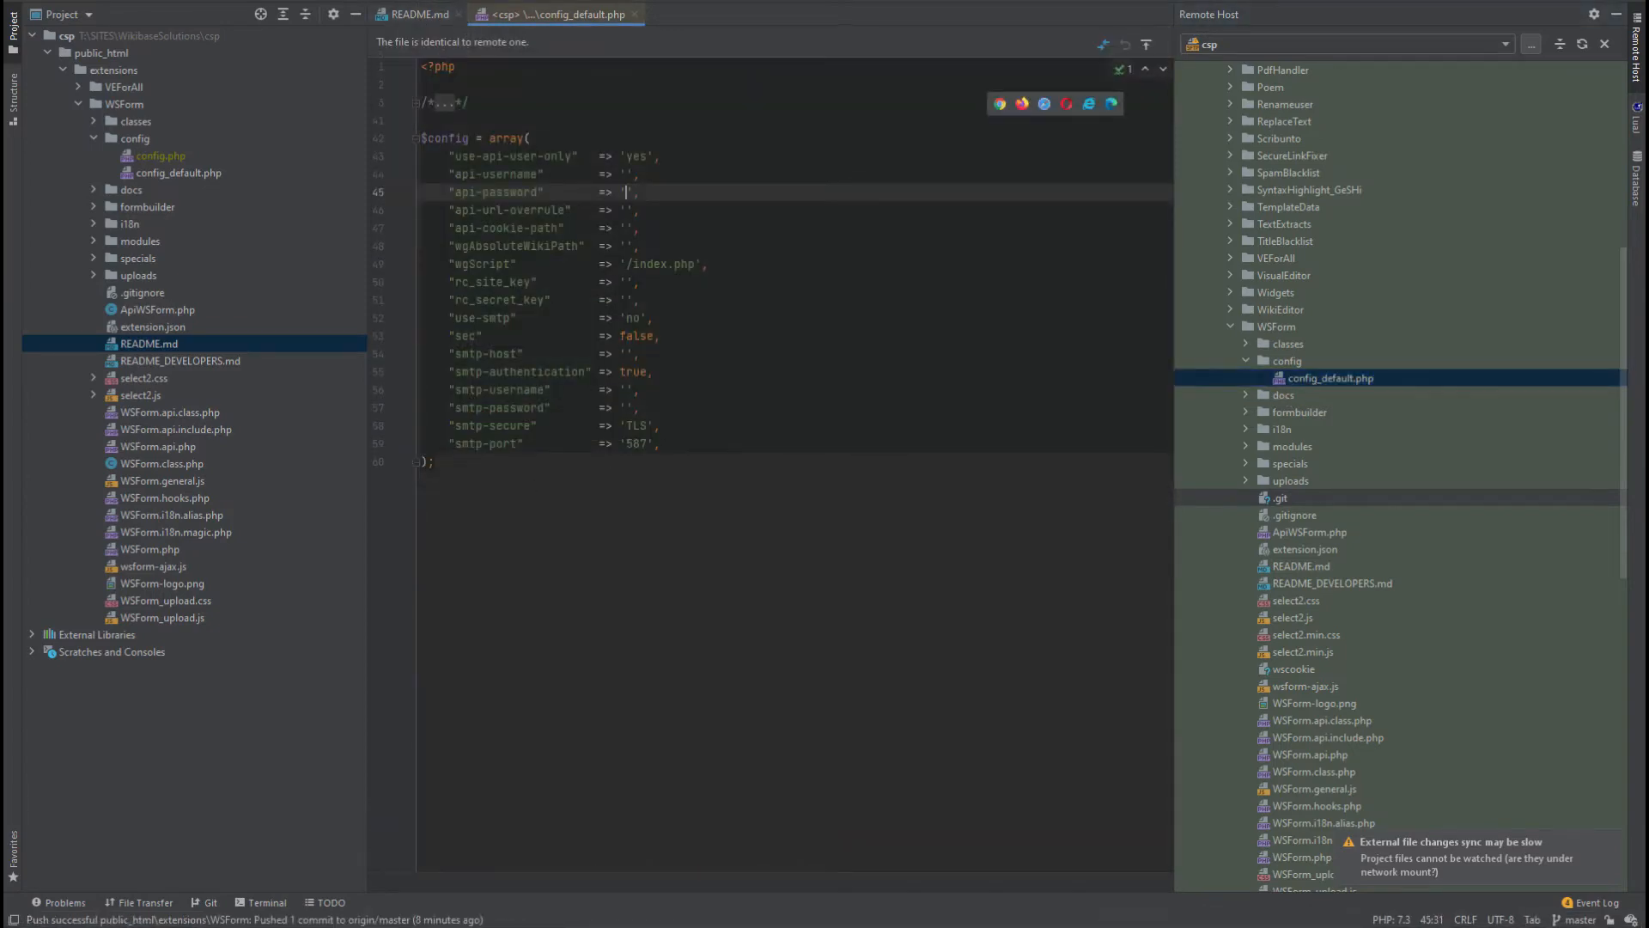
key("alt+Tab")
Enter the API user name 'test' and the API user password in the setup form.
left_click(442, 541)
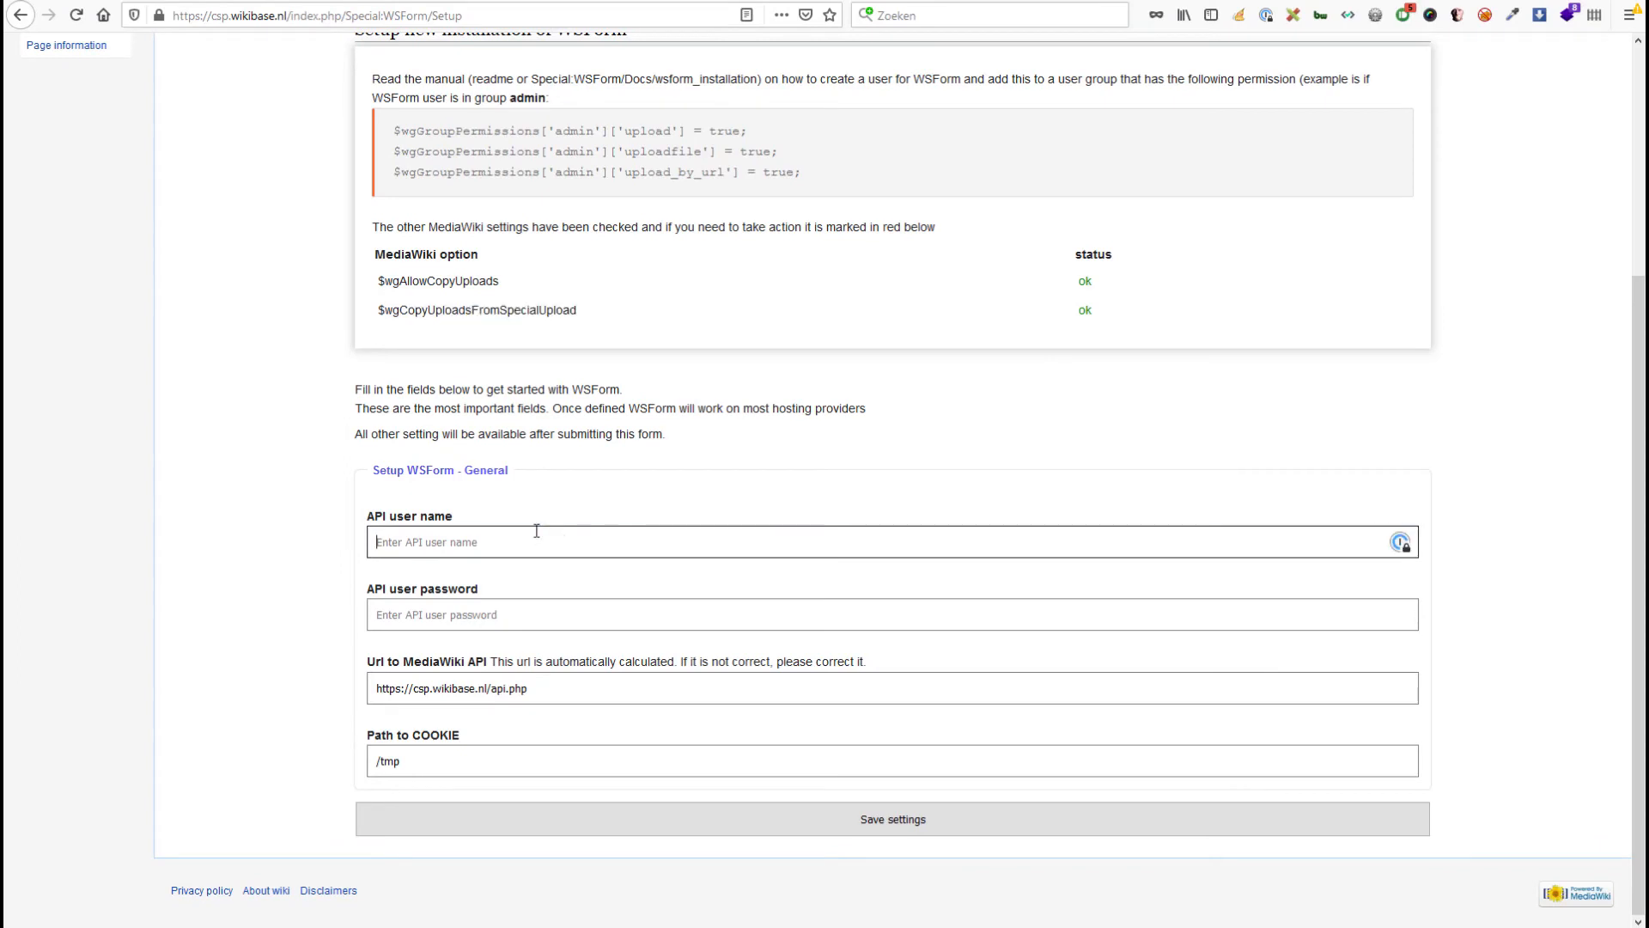
type("test")
key("Tab")
type("test")
left_click(336, 676)
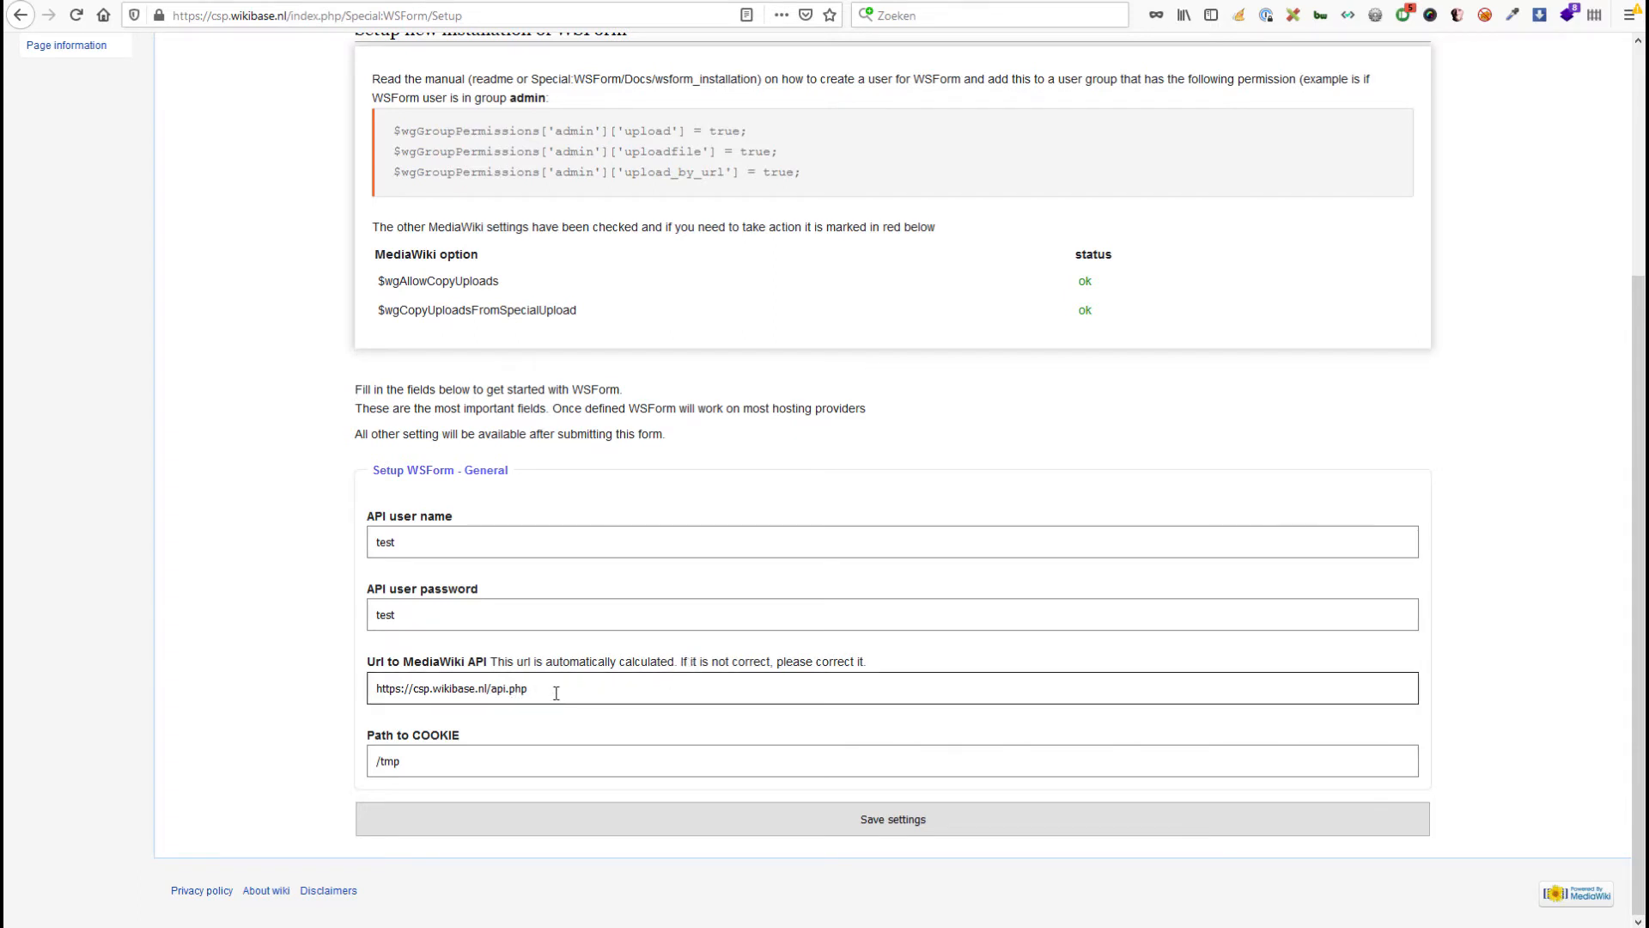
Leave the API URL unchanged, change the cookie path to /tmp2, and save the settings.
left_click(491, 690)
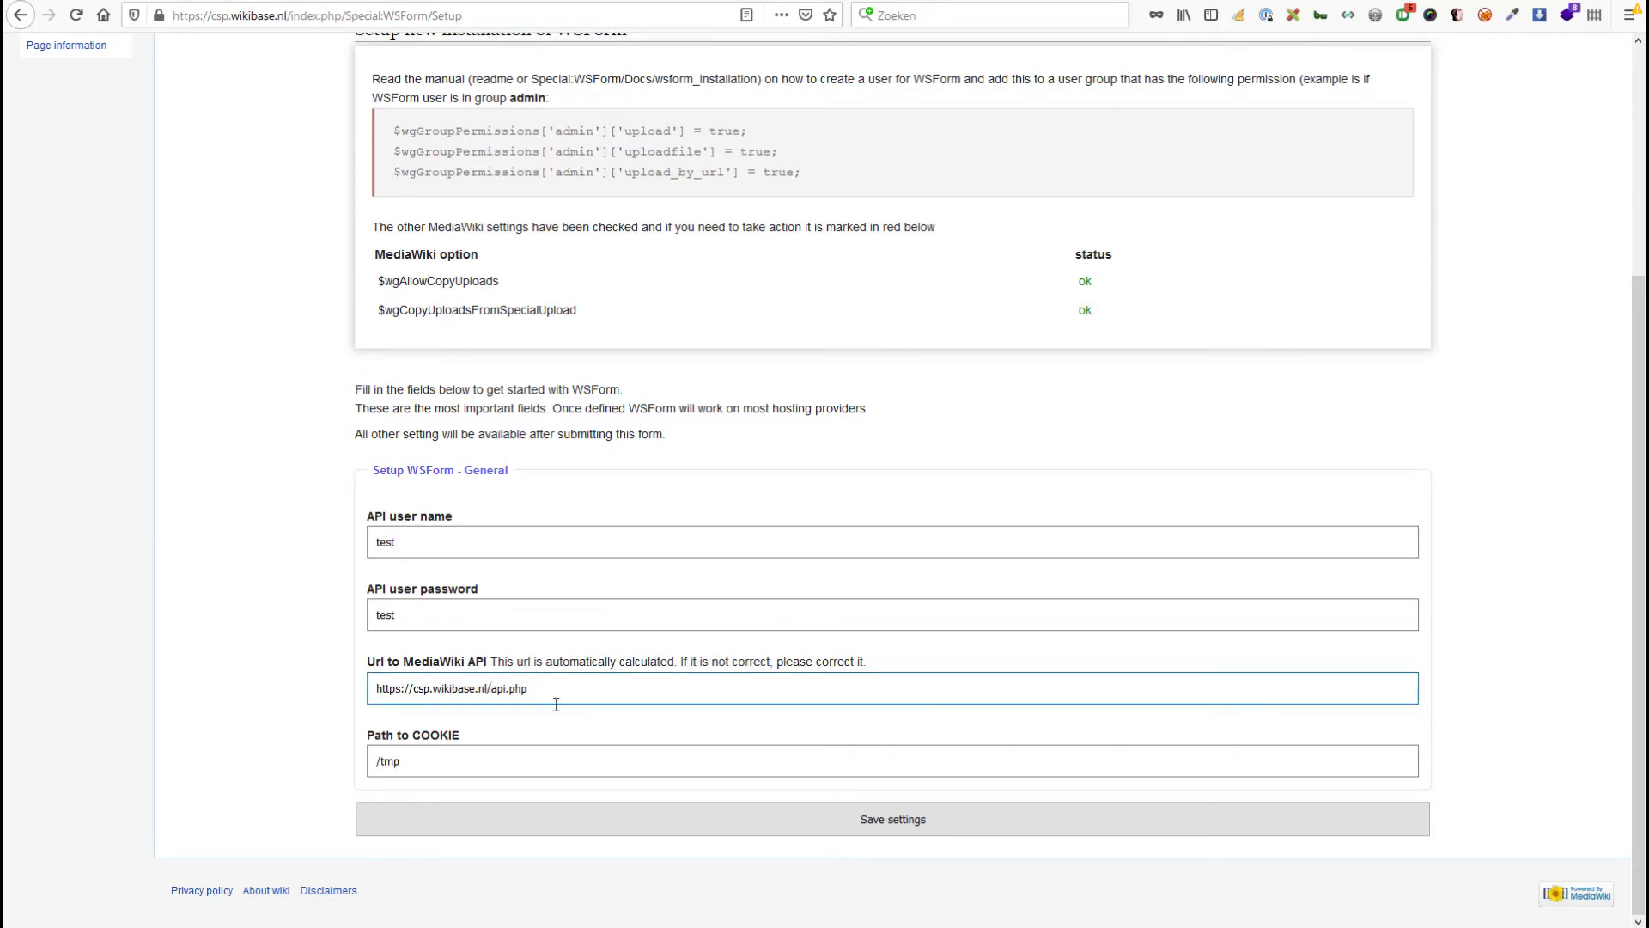
type("/w/wiki")
type("/s")
type("/")
key("BackSpace")
key("BackSpace")
key("BackSpace")
key("BackSpace")
key("BackSpace")
key("BackSpace")
key("BackSpace")
key("BackSpace")
key("BackSpace")
key("BackSpace")
left_click(446, 760)
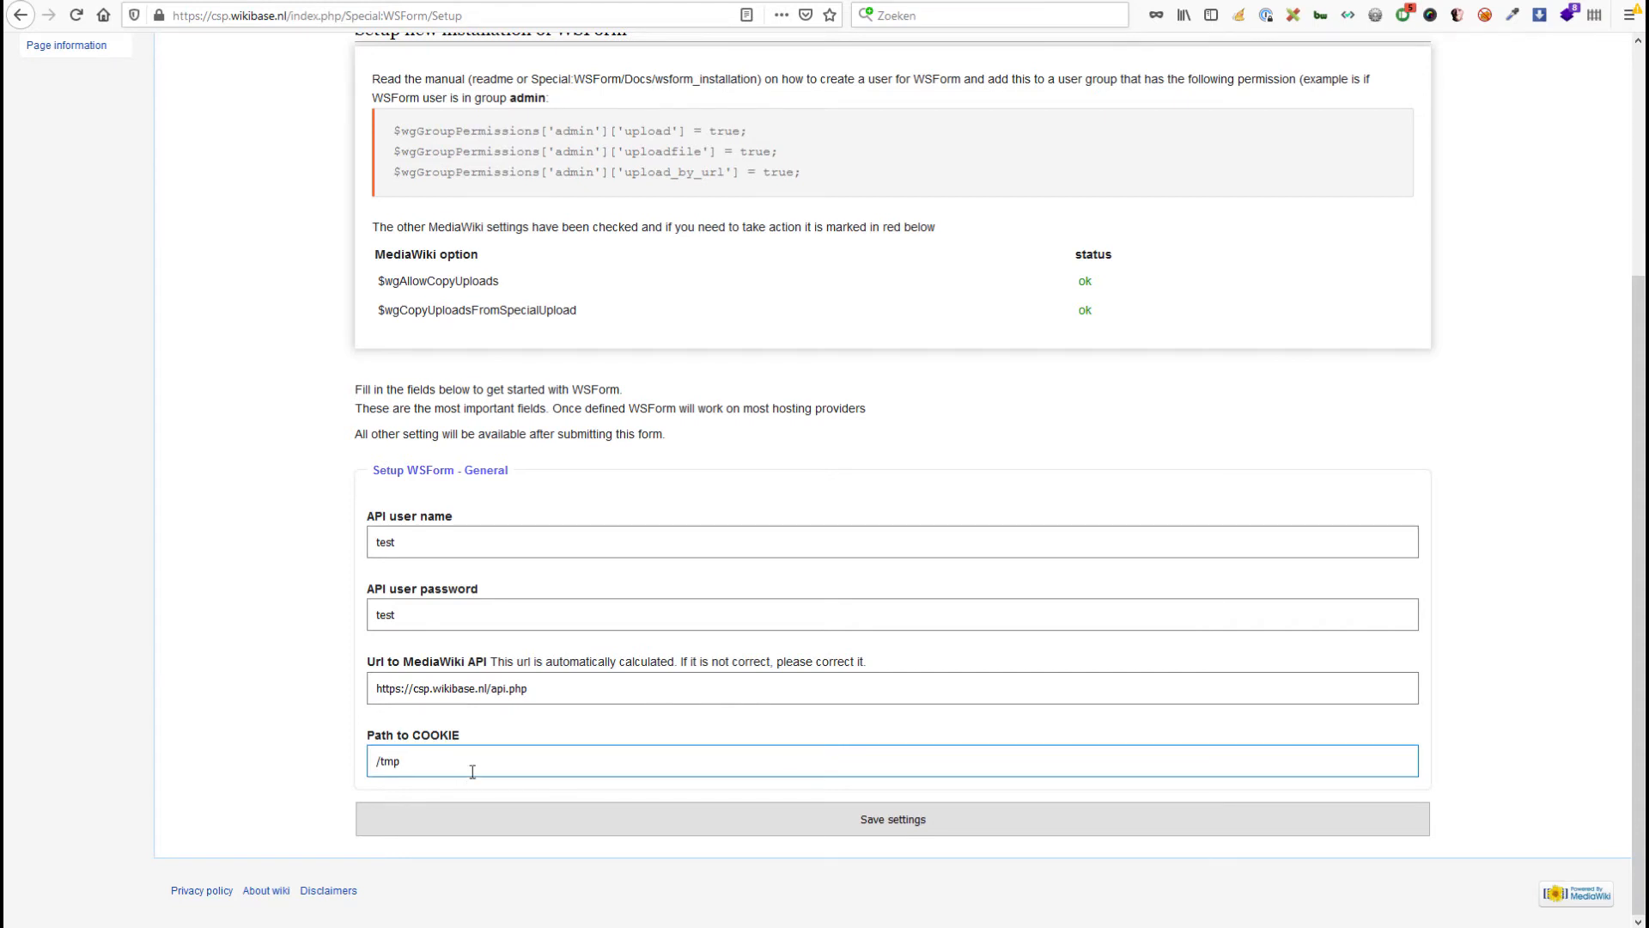
type("2")
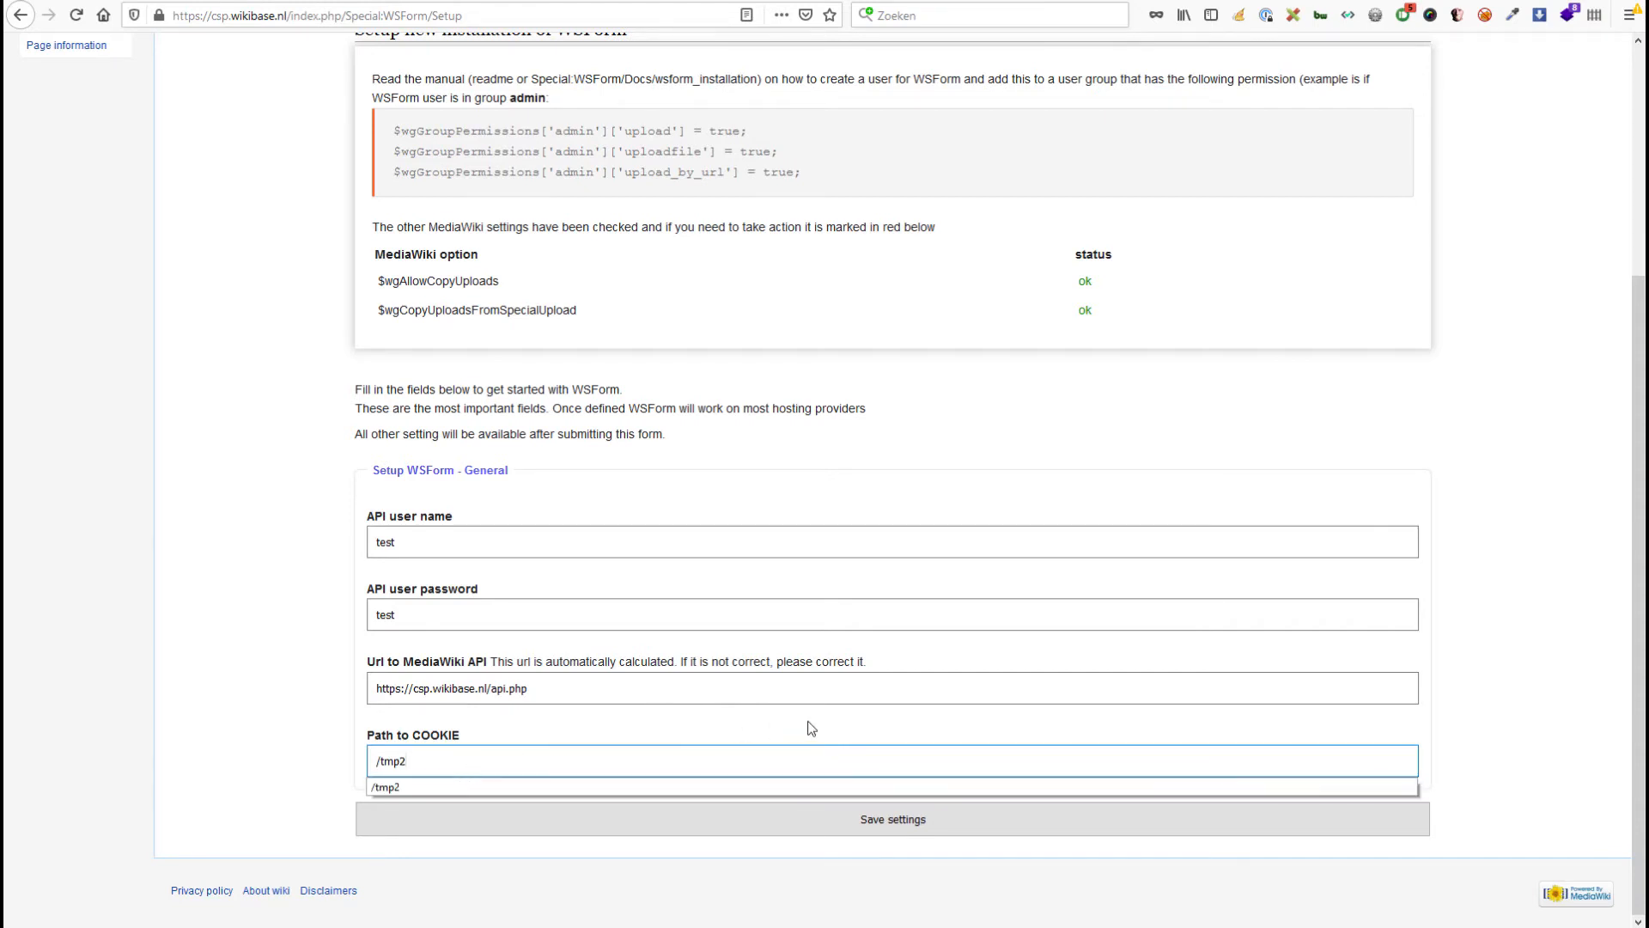
left_click(898, 819)
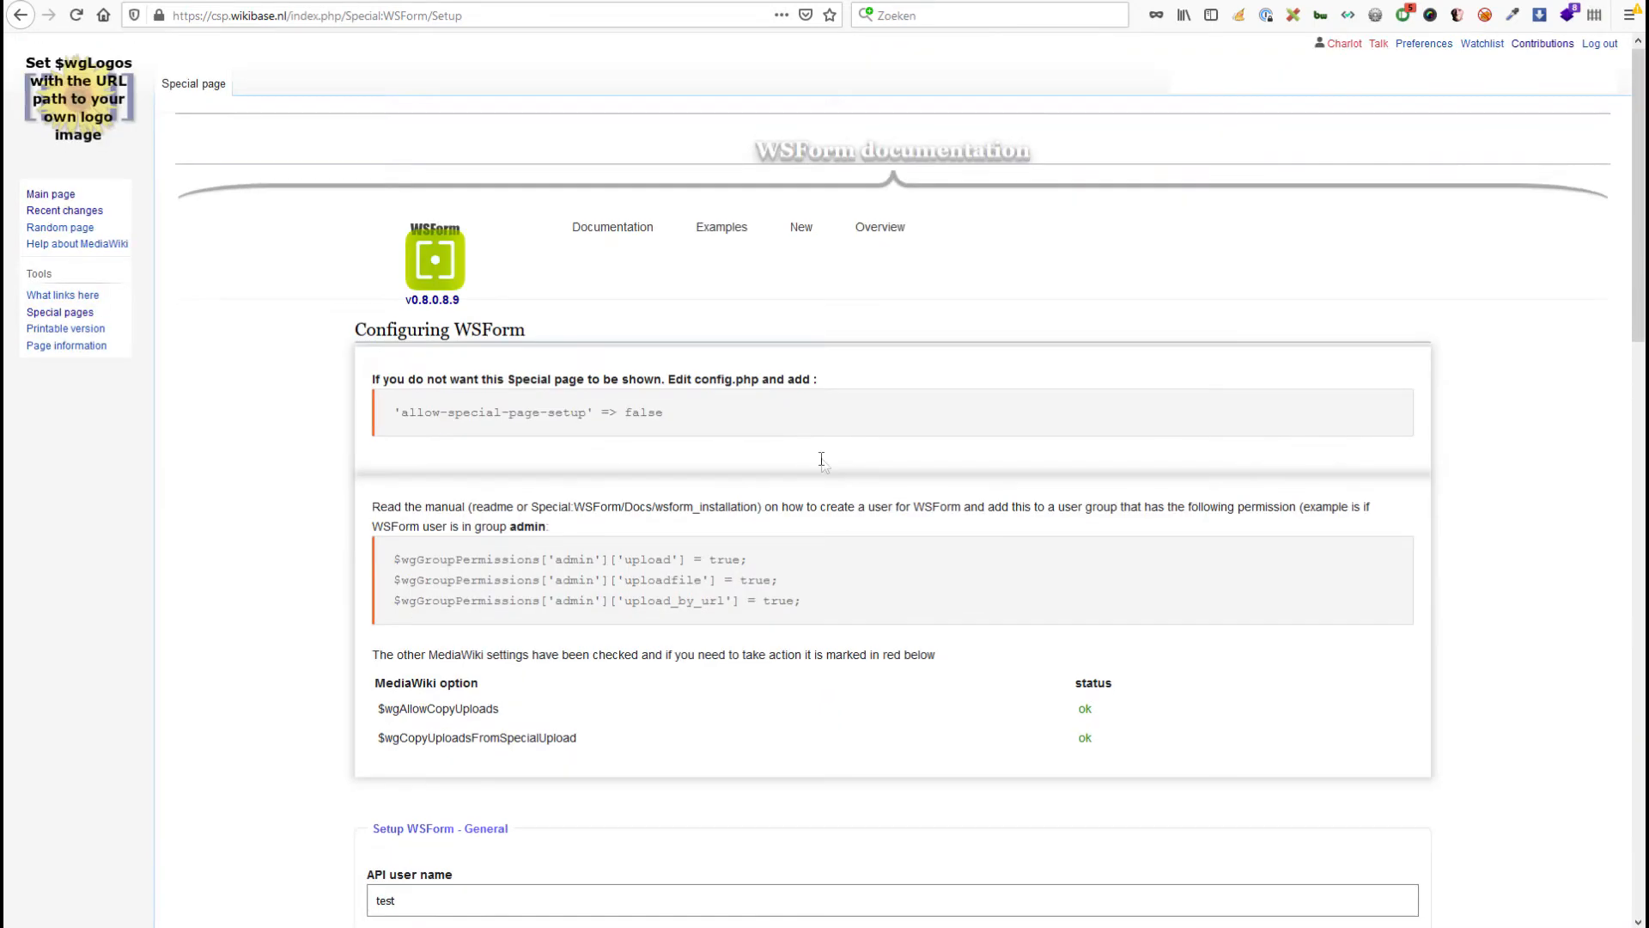
Read the cookie-path warning and delete the stray 2 so the path reads /tmp again.
scroll(820, 464, "down", 4)
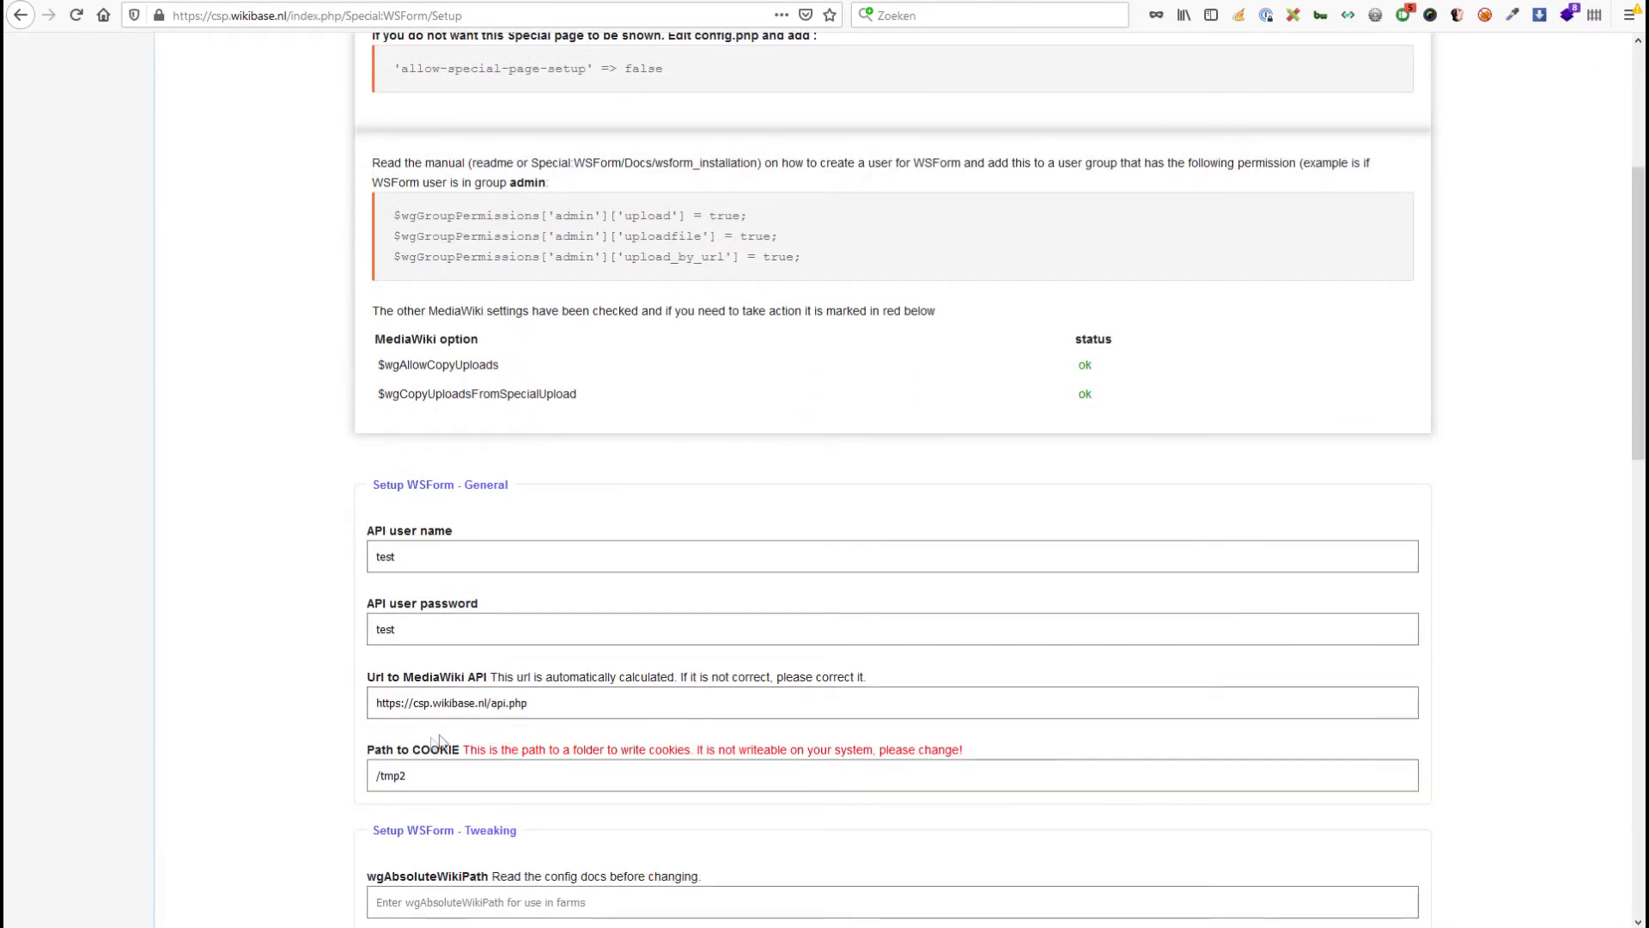
left_click_drag(480, 749, 696, 752)
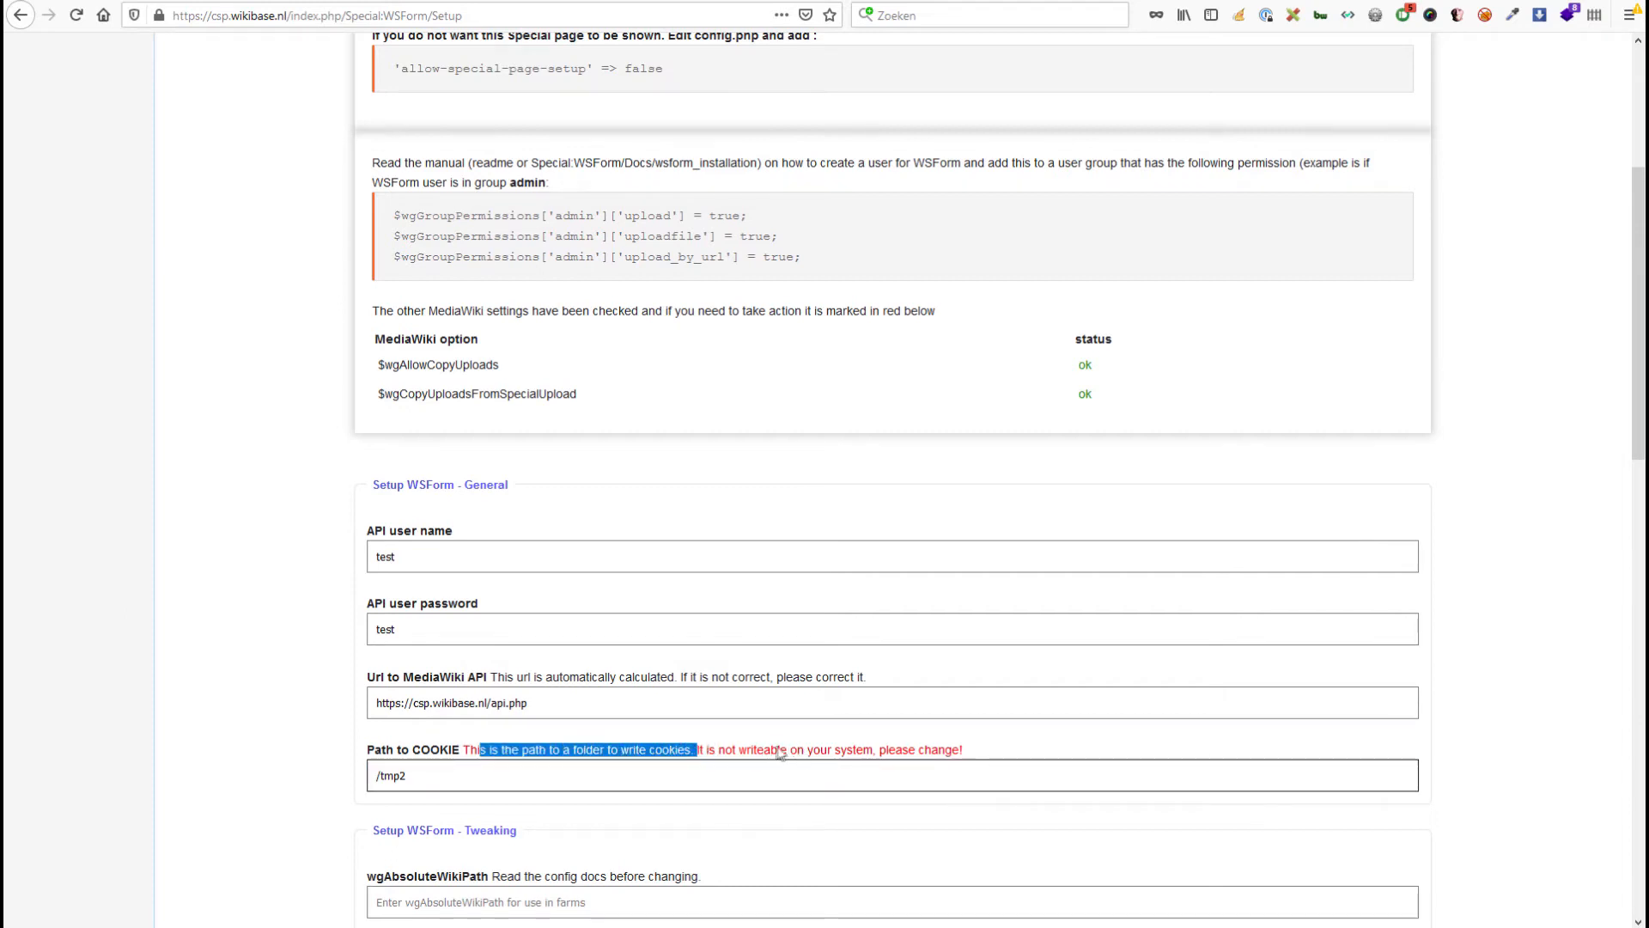
left_click(450, 787)
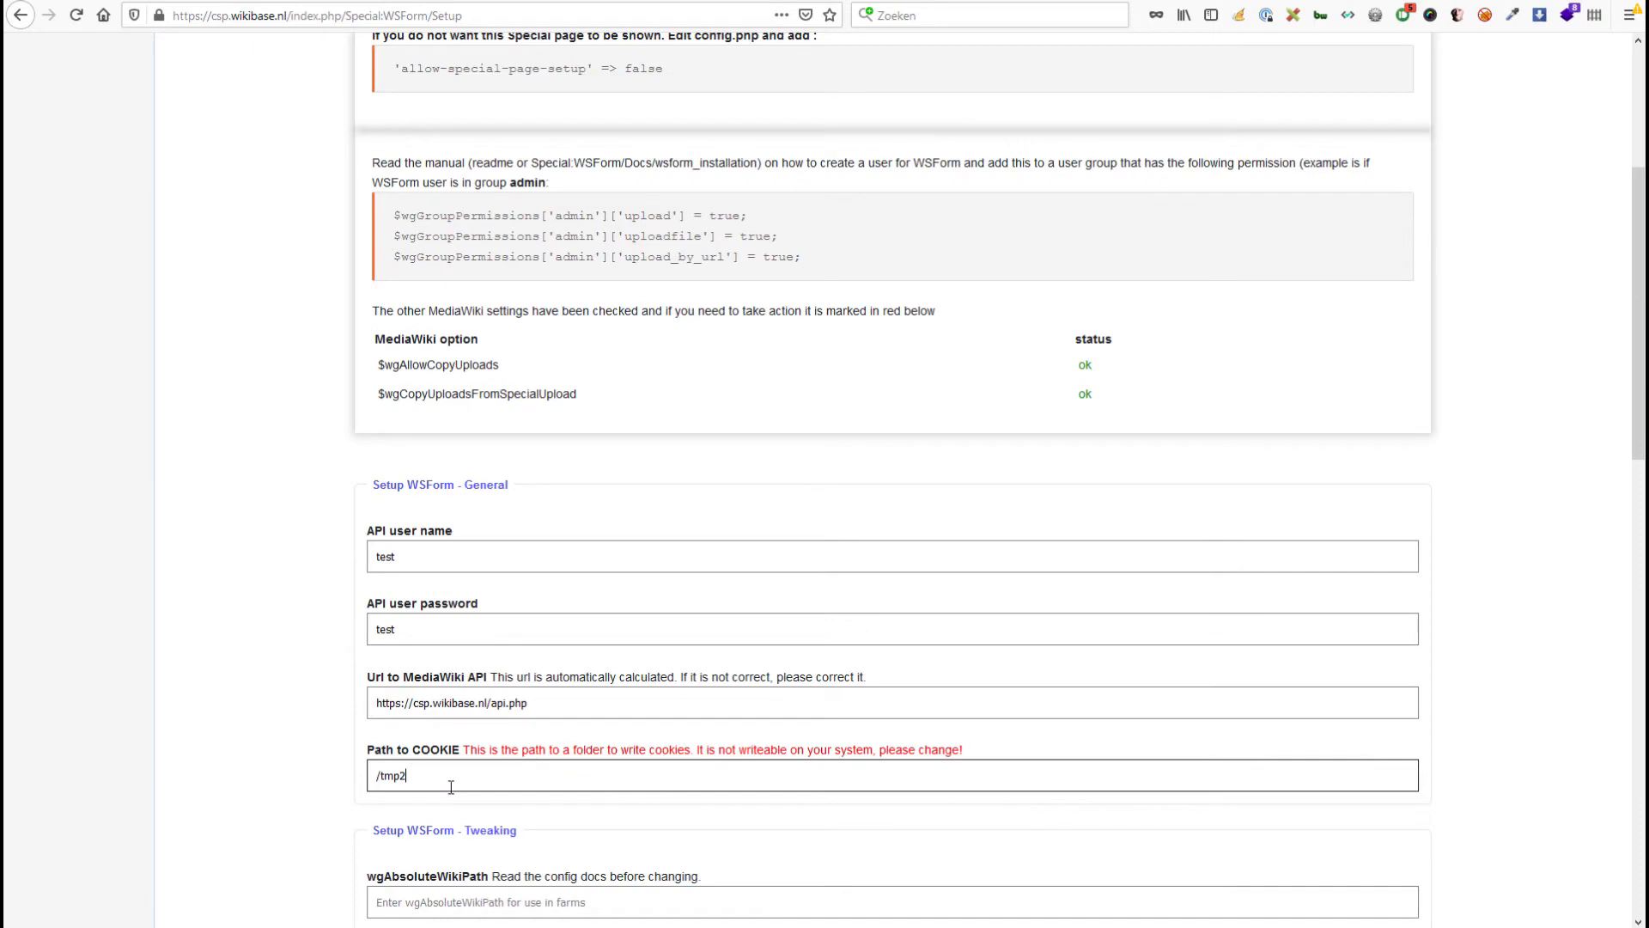
key("BackSpace")
left_click(290, 659)
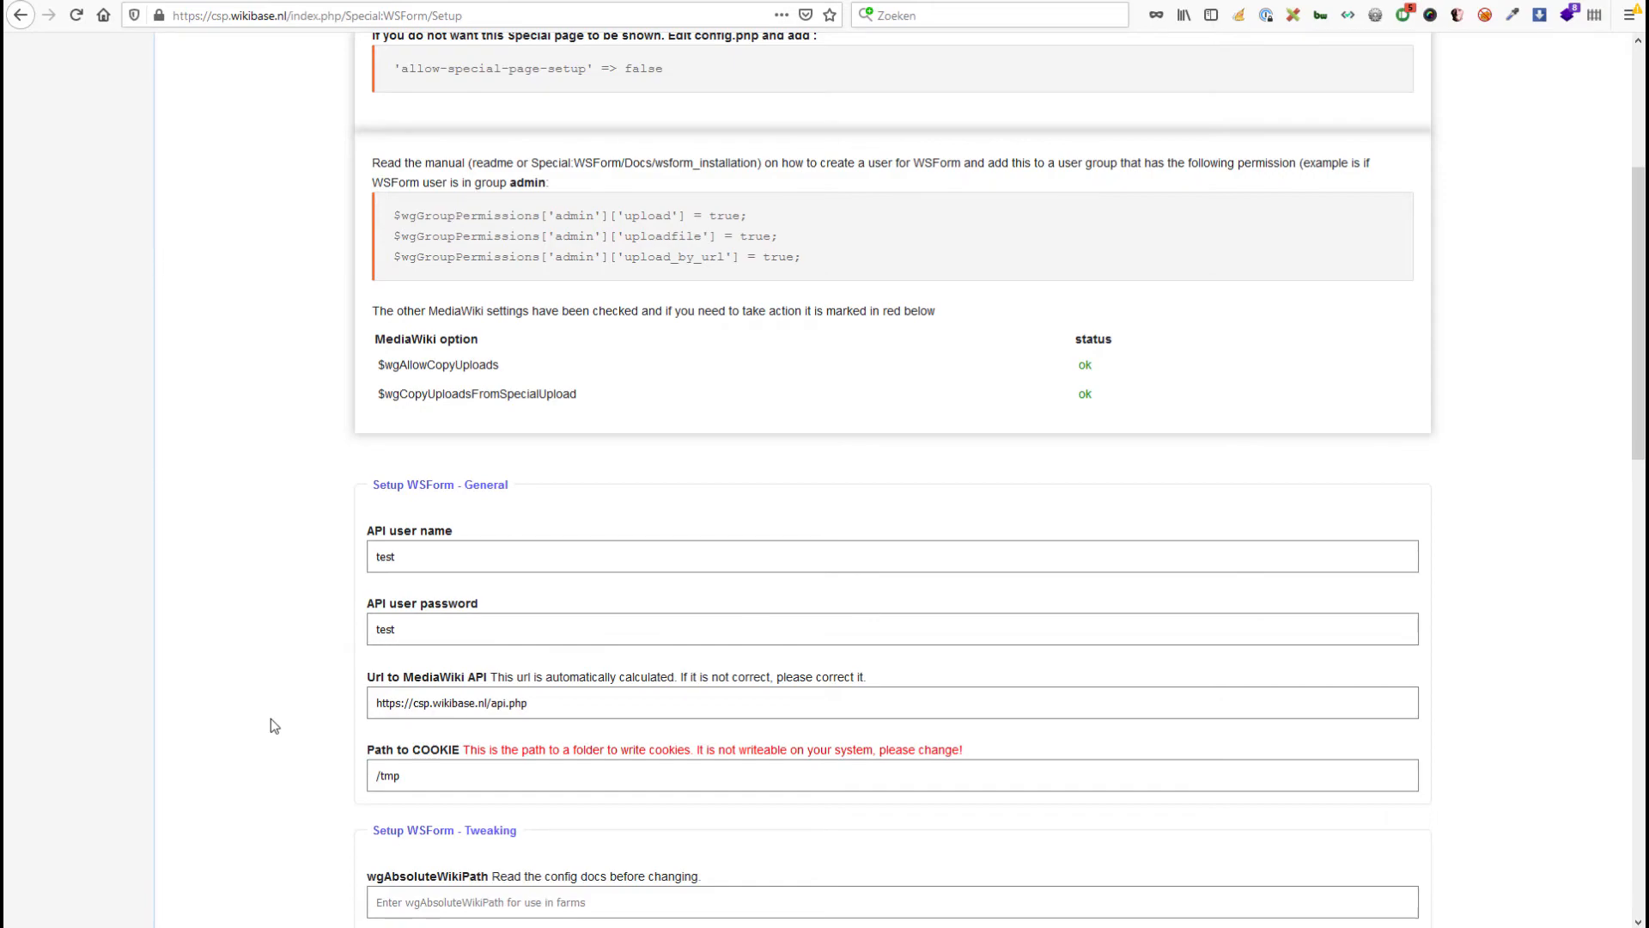
Empty the prefilled SMTP User name and SMTP Password fields.
scroll(269, 634, "down", 4)
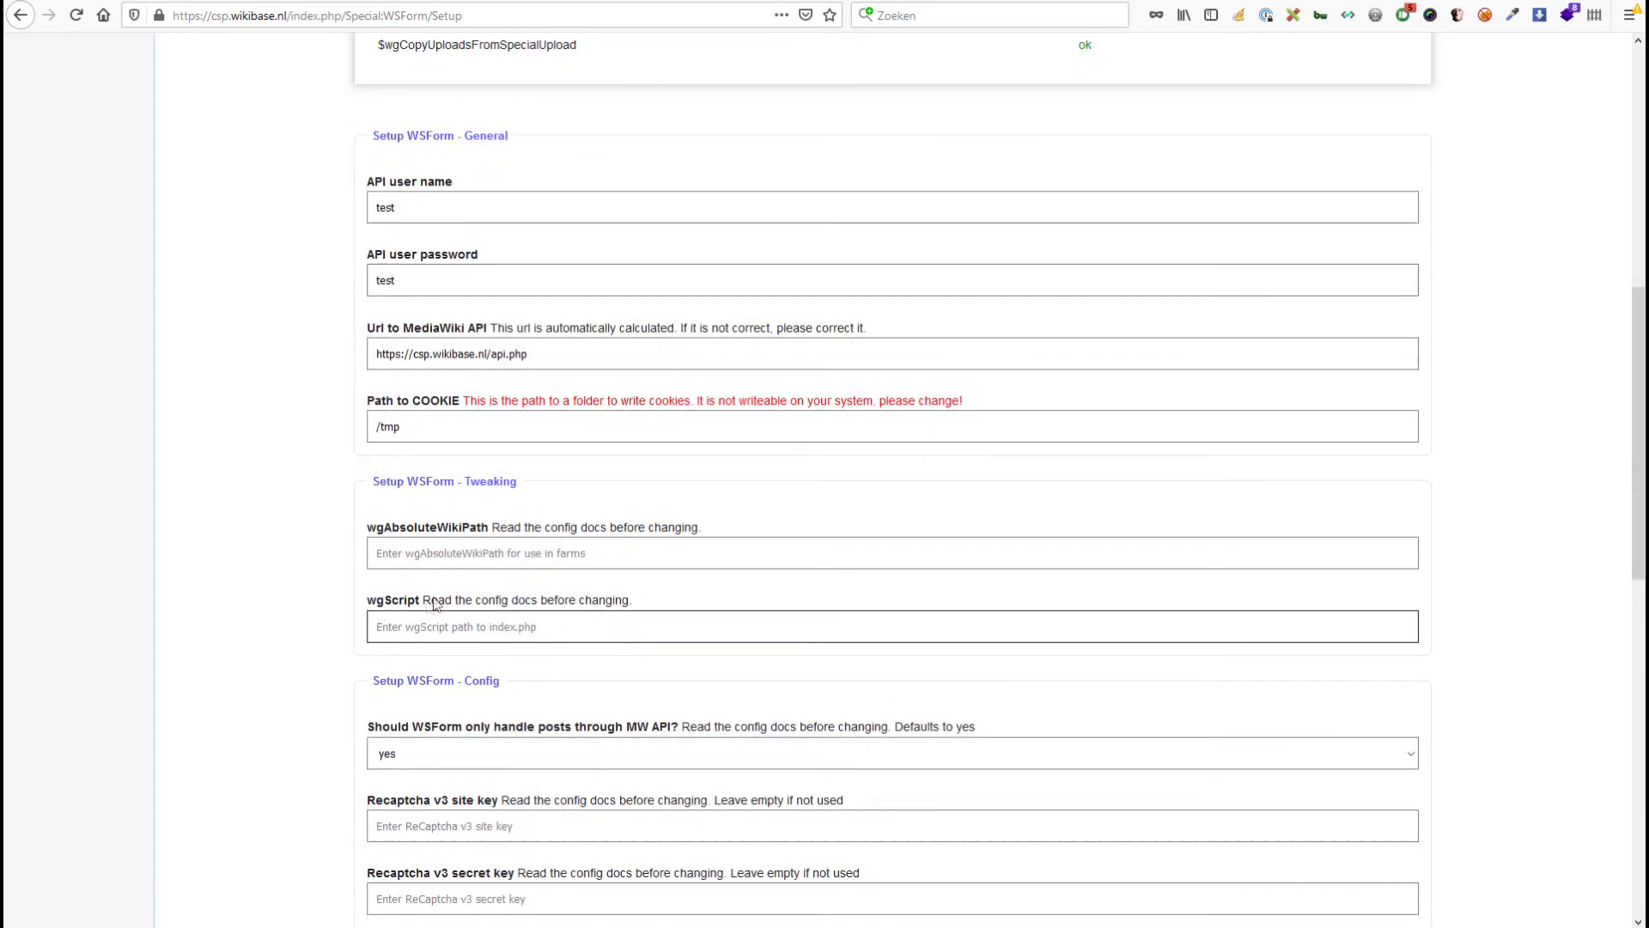
scroll(632, 868, "down", 6)
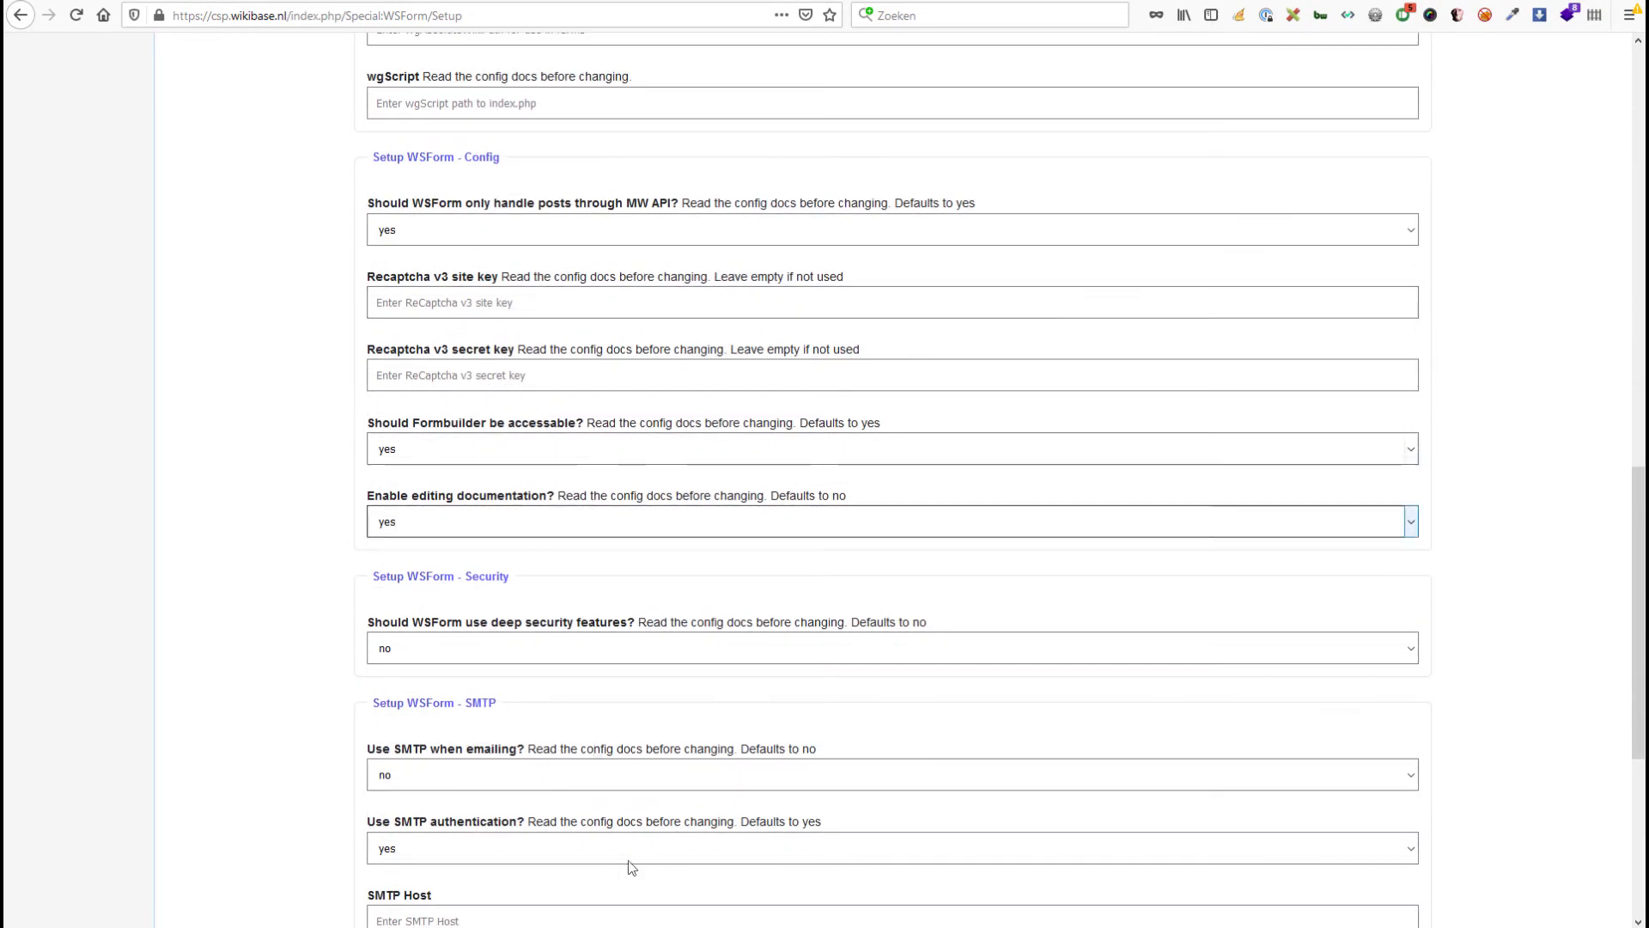
left_click(508, 917)
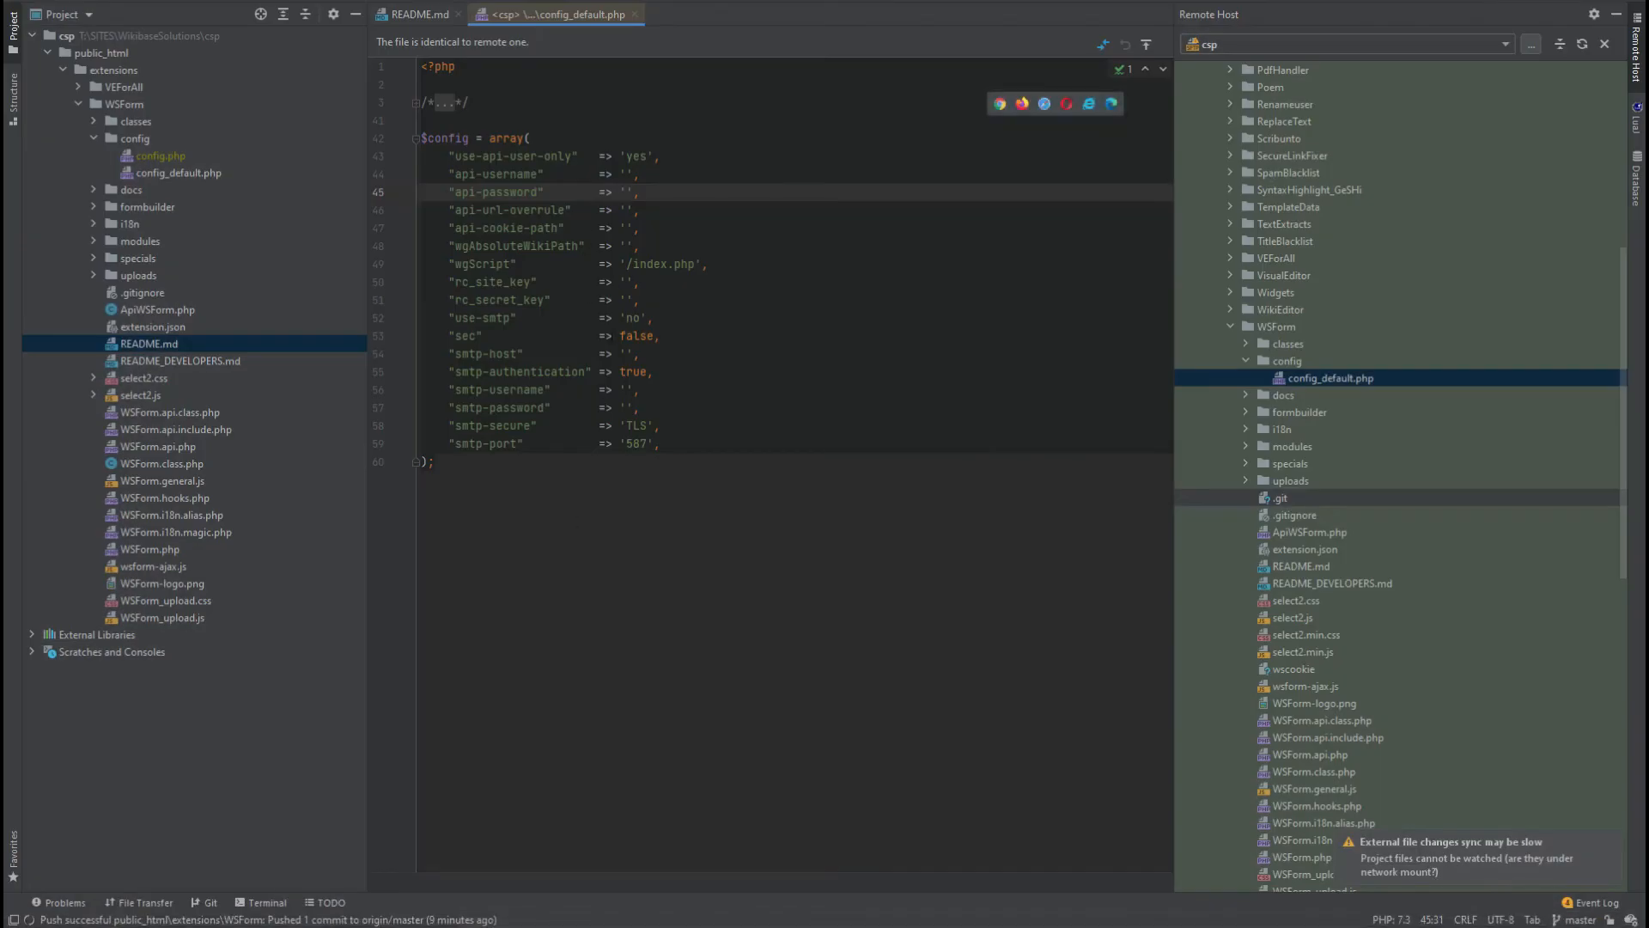
key("alt+Tab")
scroll(722, 552, "down", 5)
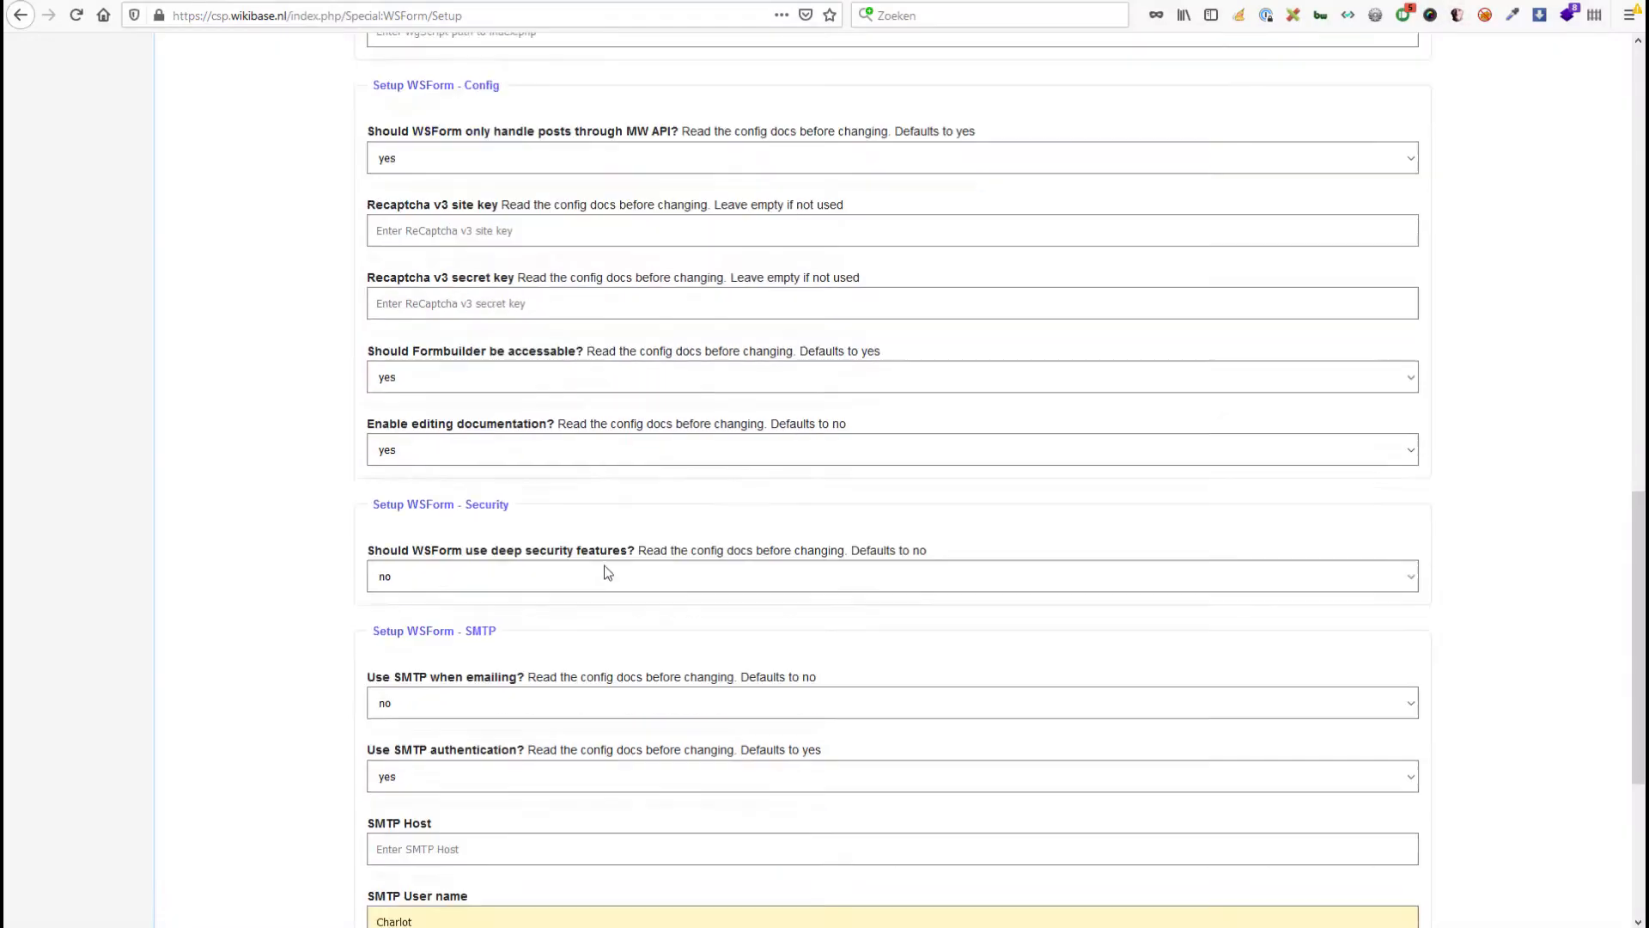
scroll(543, 578, "down", 1)
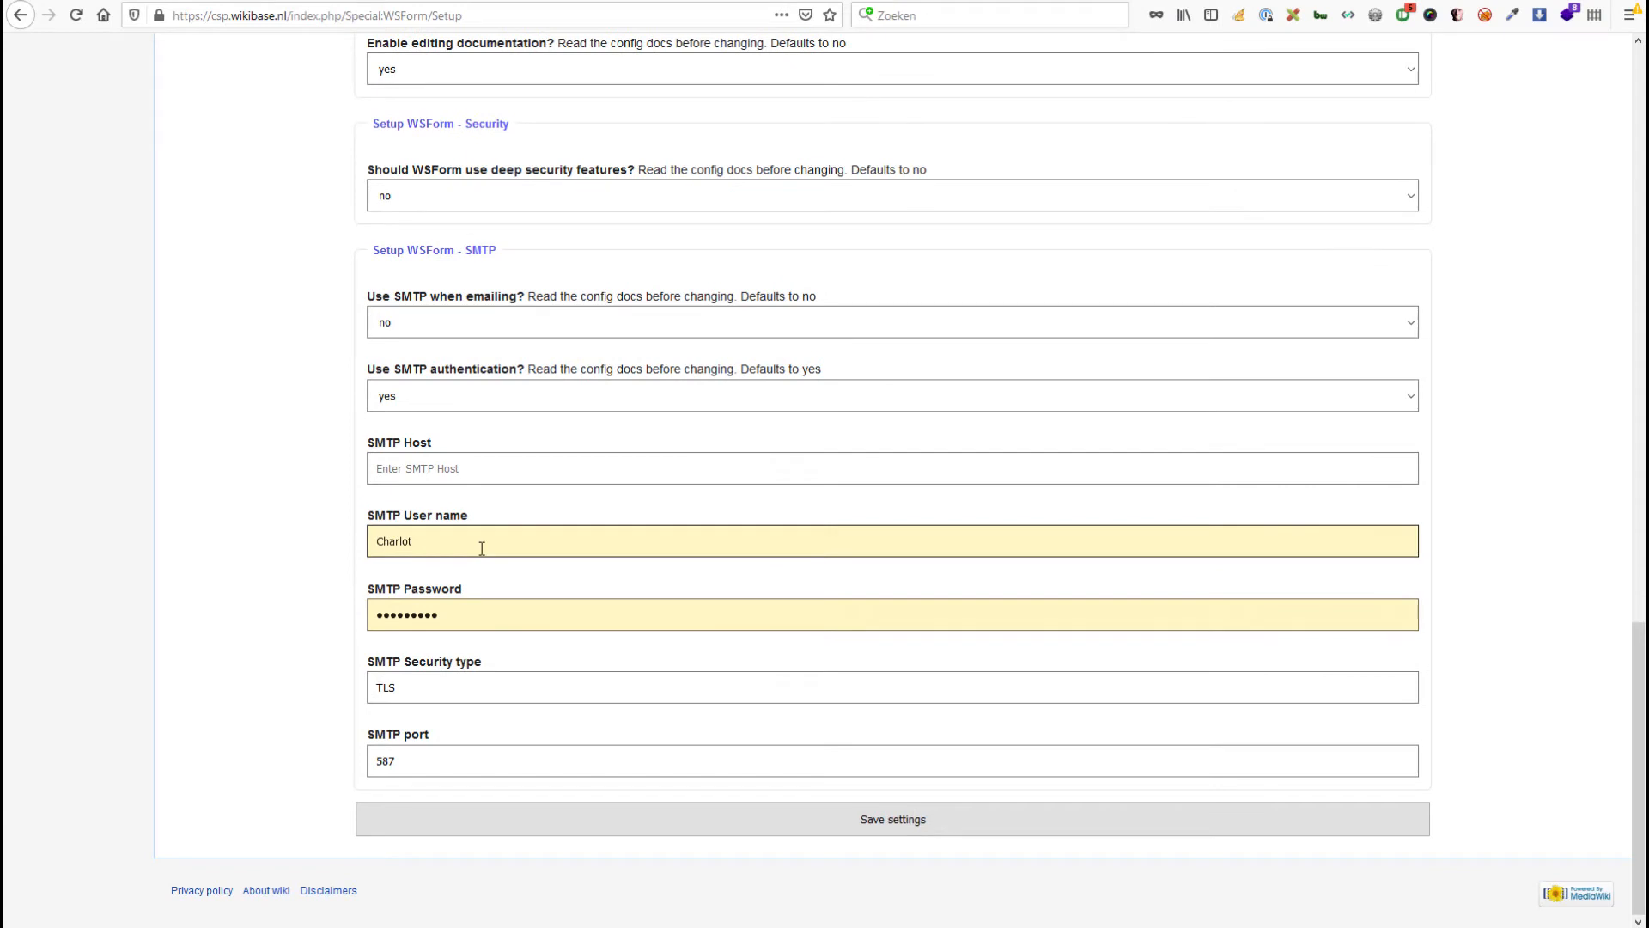
left_click_drag(482, 548, 298, 545)
key("BackSpace")
left_click(281, 568)
left_click_drag(475, 607, 283, 615)
key("BackSpace")
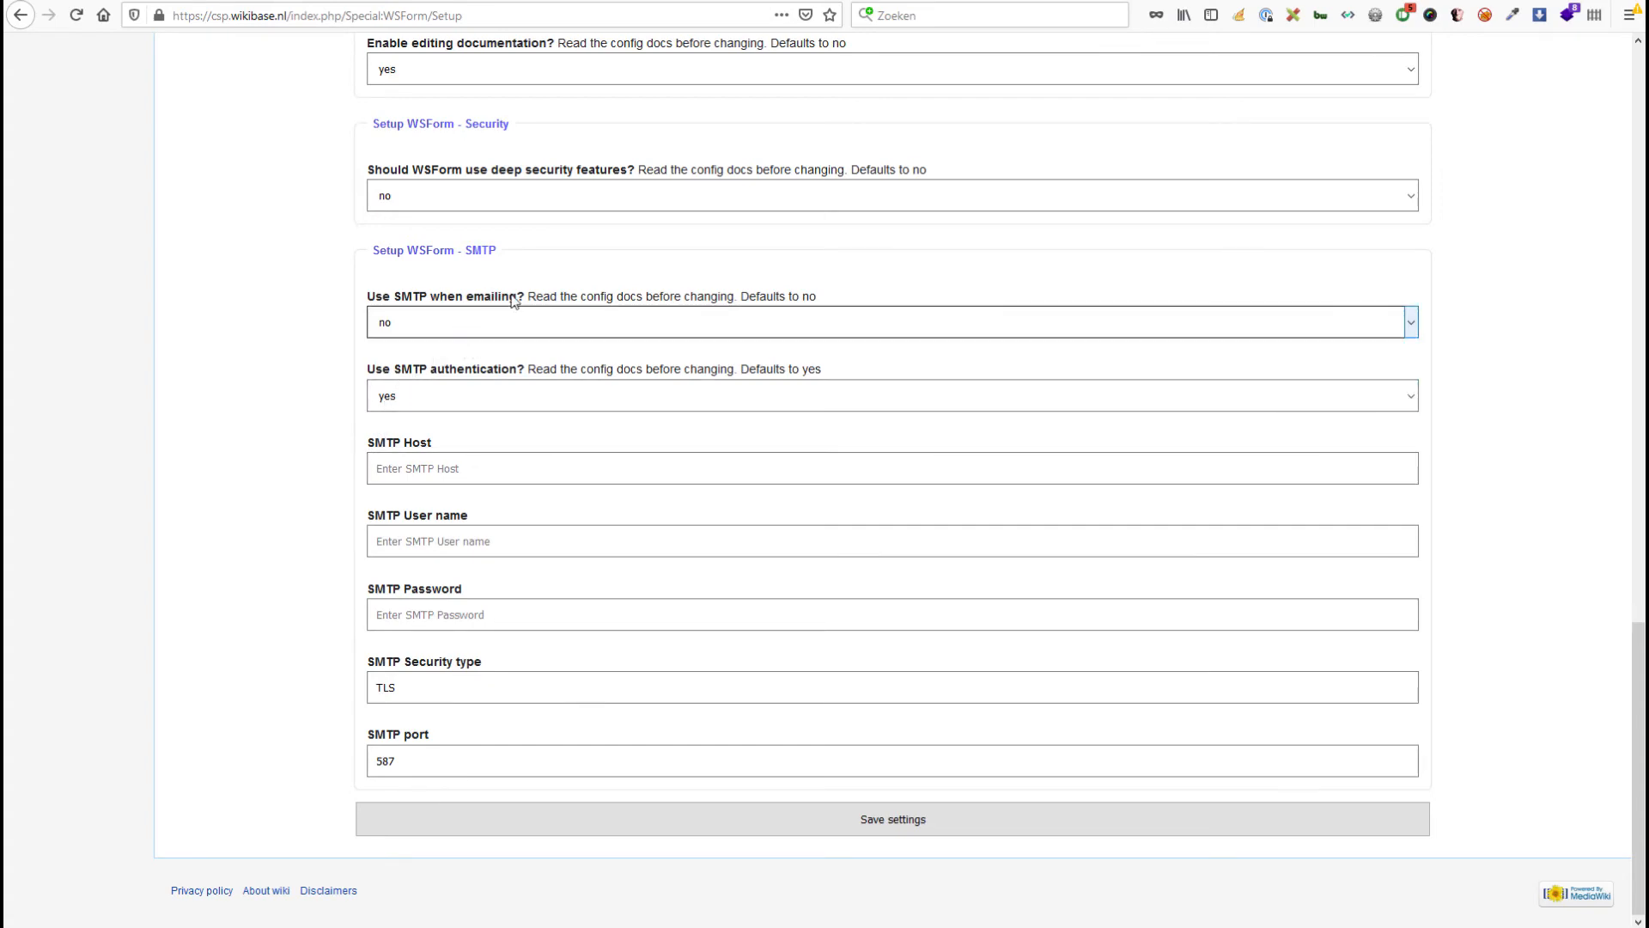
Set 'Should WSForm use deep security features?' to yes and save the setup settings.
scroll(302, 306, "up", 3)
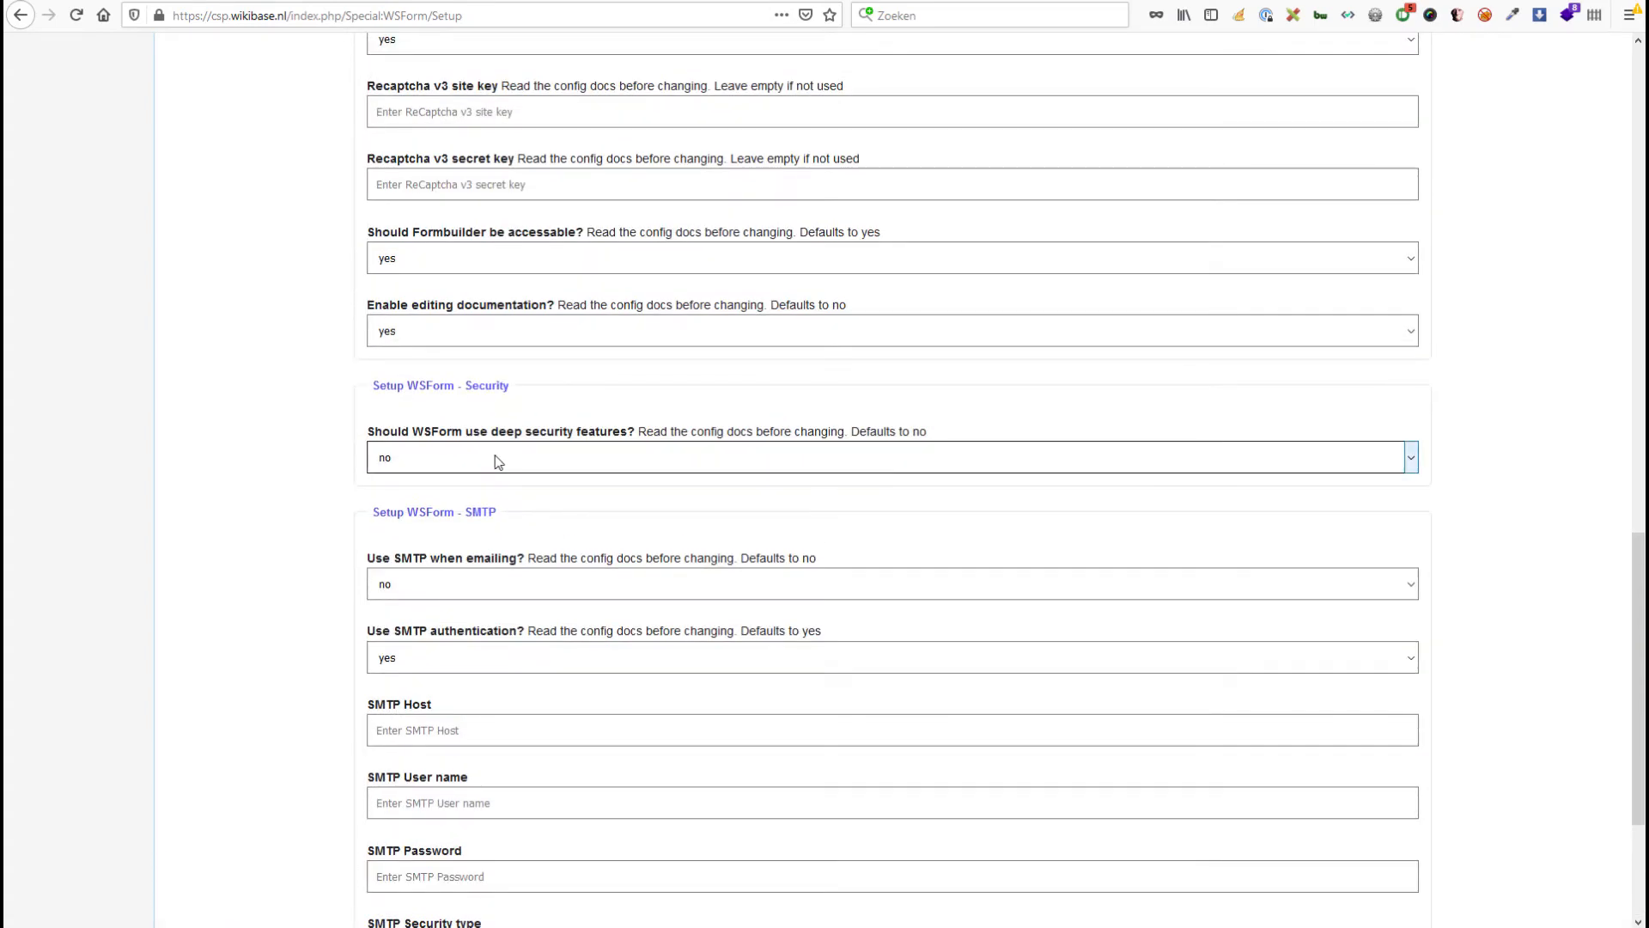
left_click(497, 462)
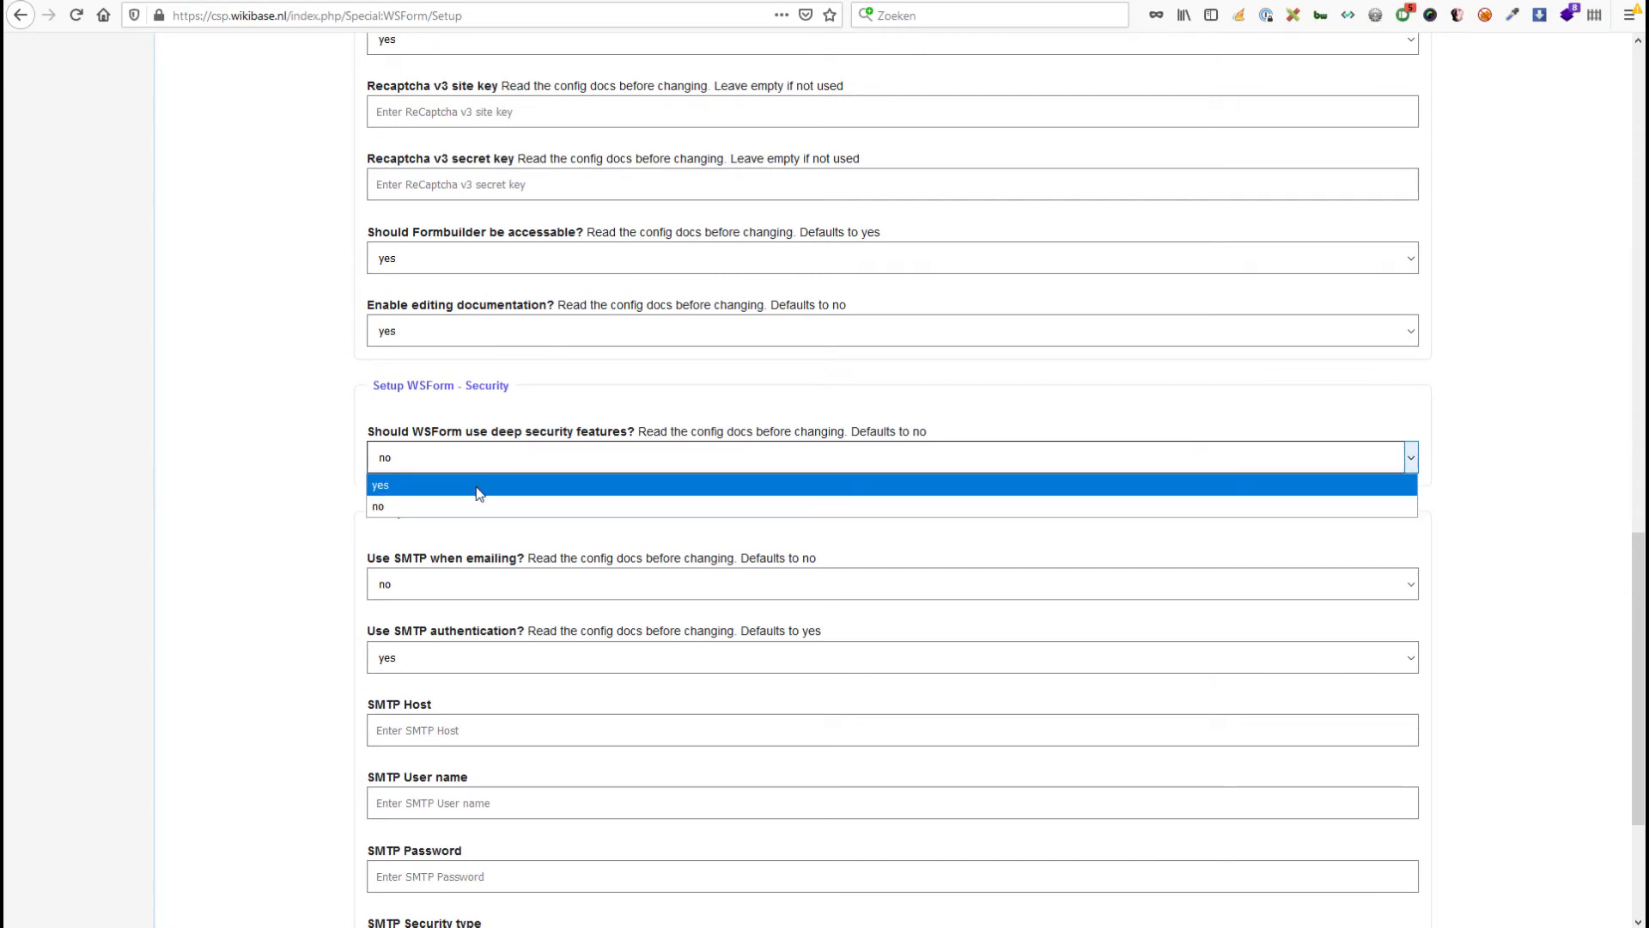
left_click(476, 486)
scroll(266, 469, "up", 3)
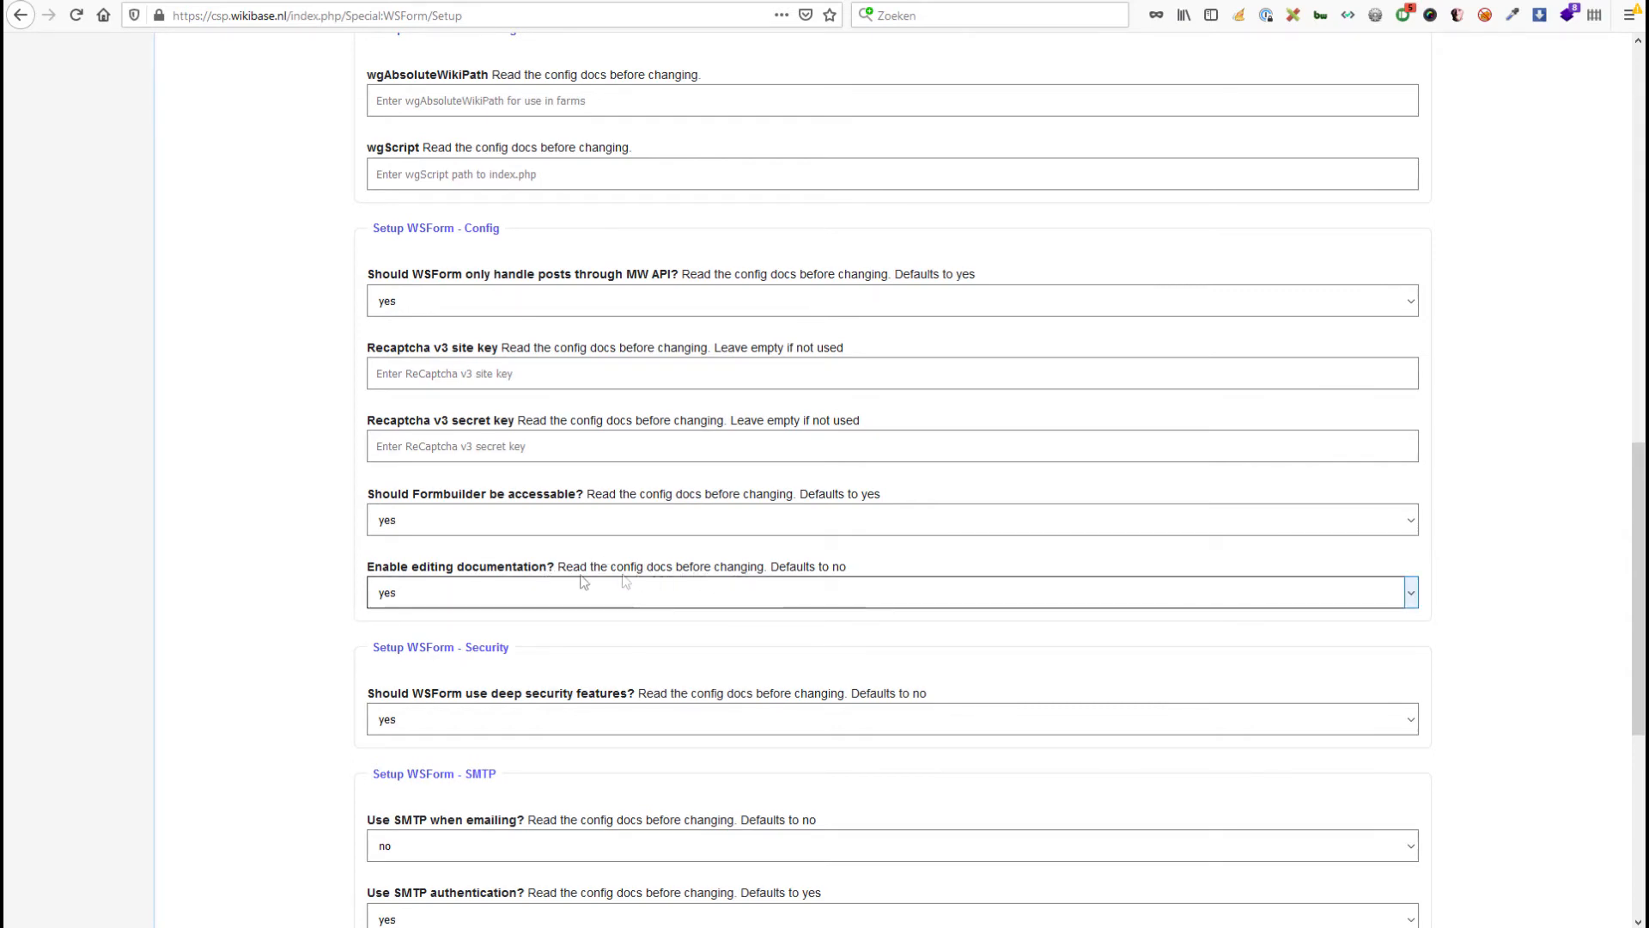
scroll(269, 553, "up", 3)
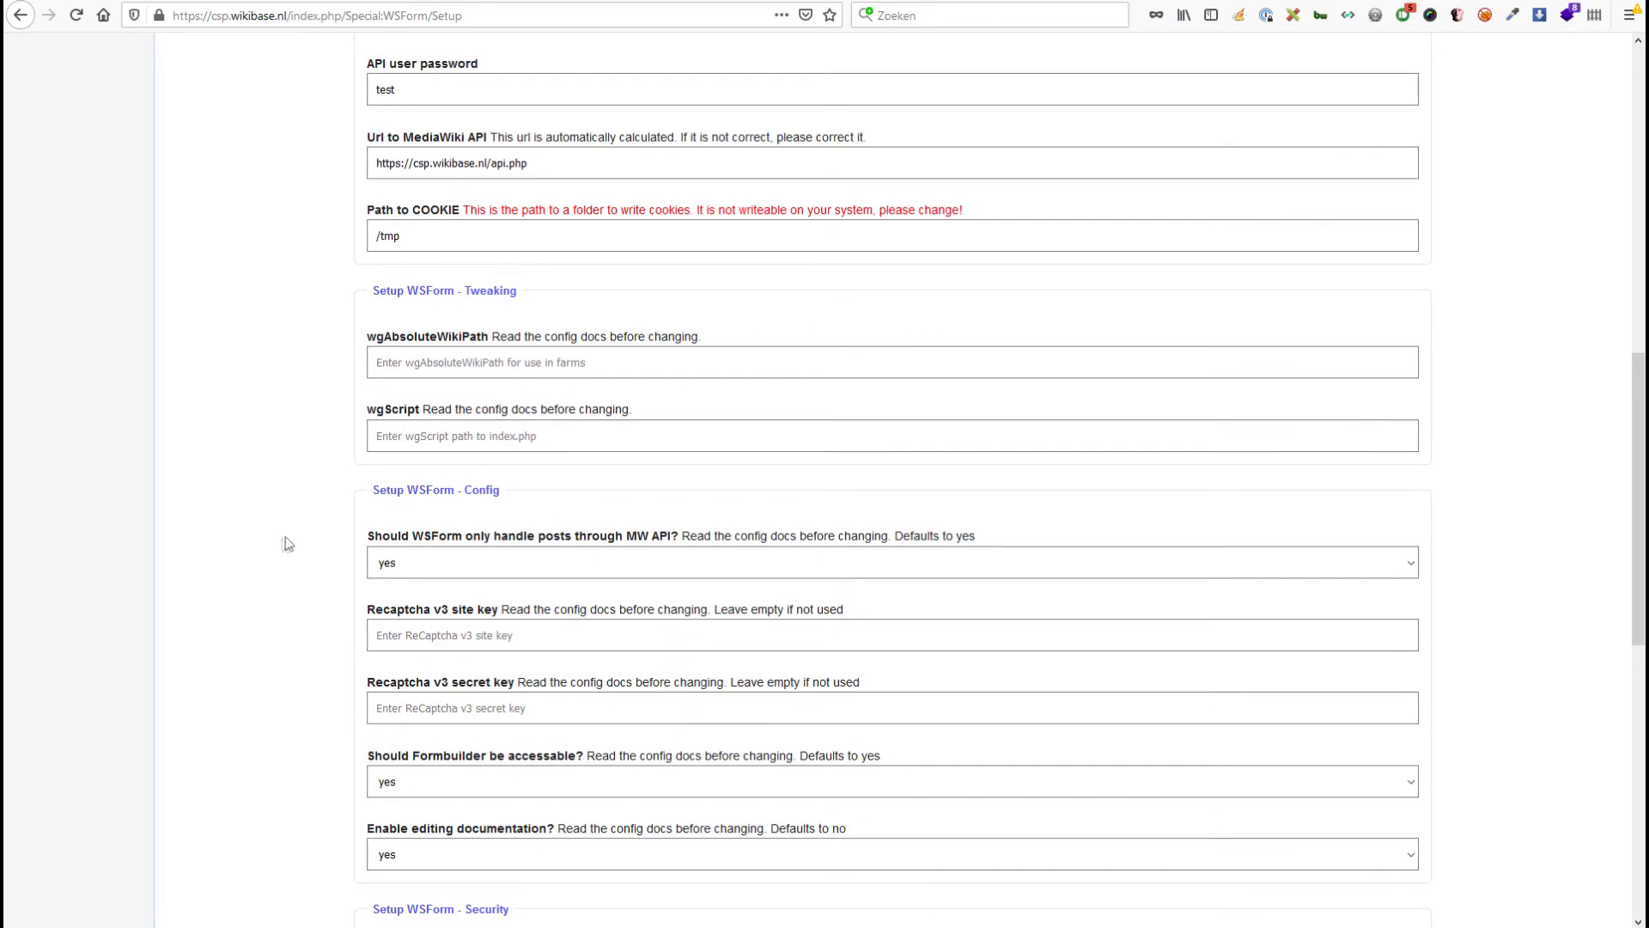
scroll(296, 540, "down", 9)
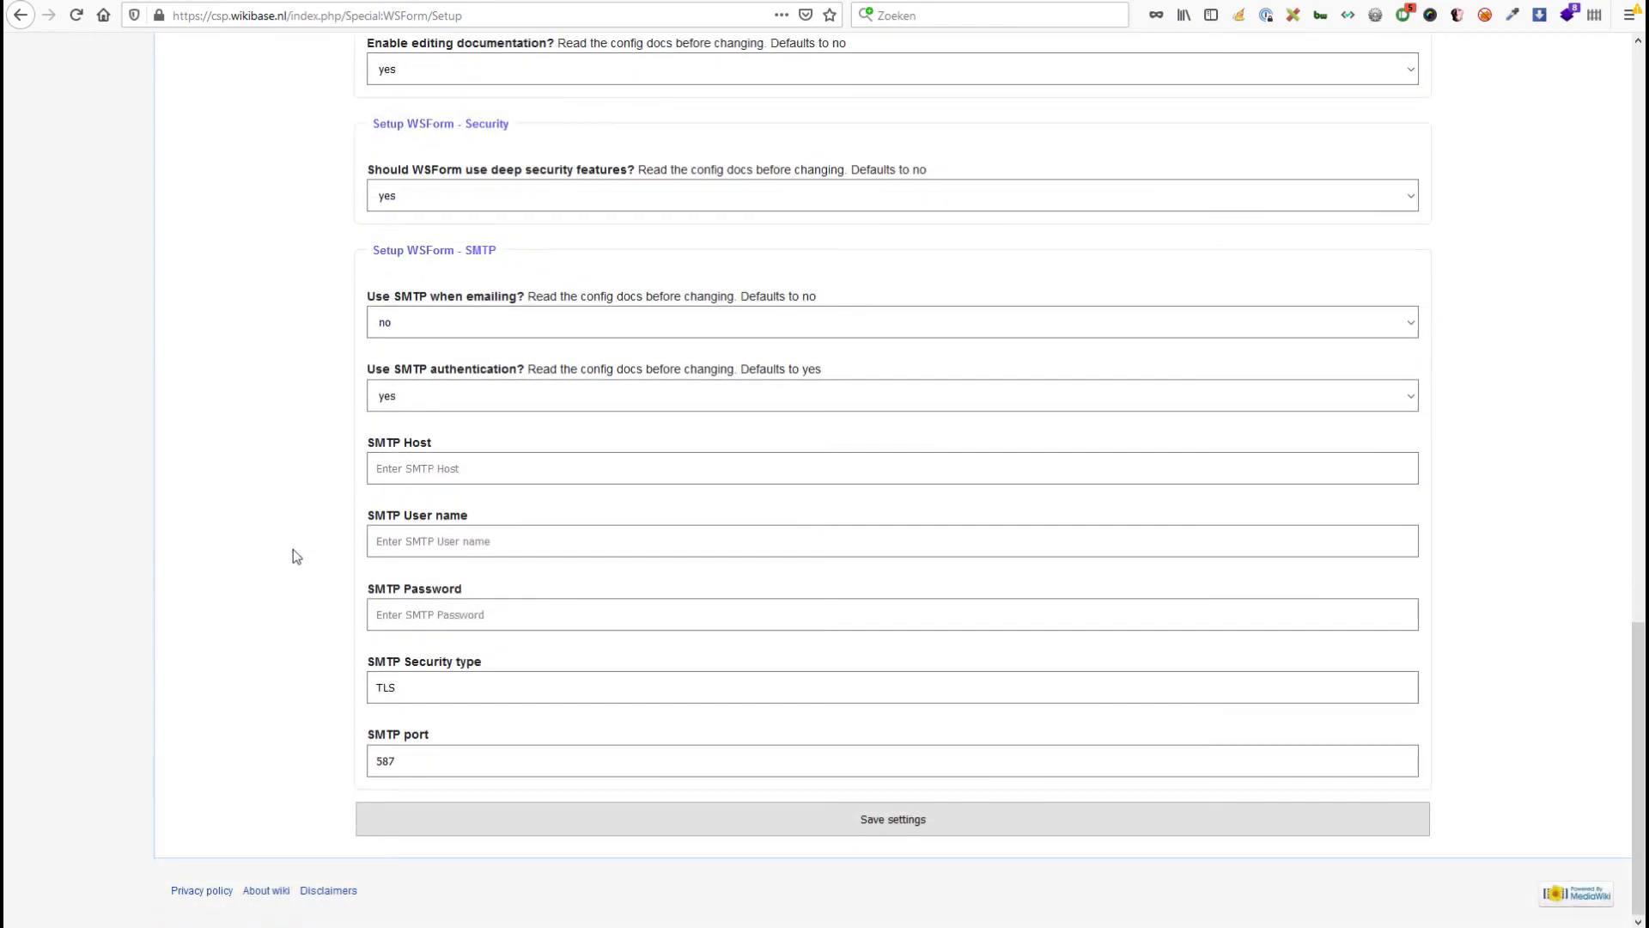
scroll(296, 564, "up", 10)
scroll(296, 564, "up", 4)
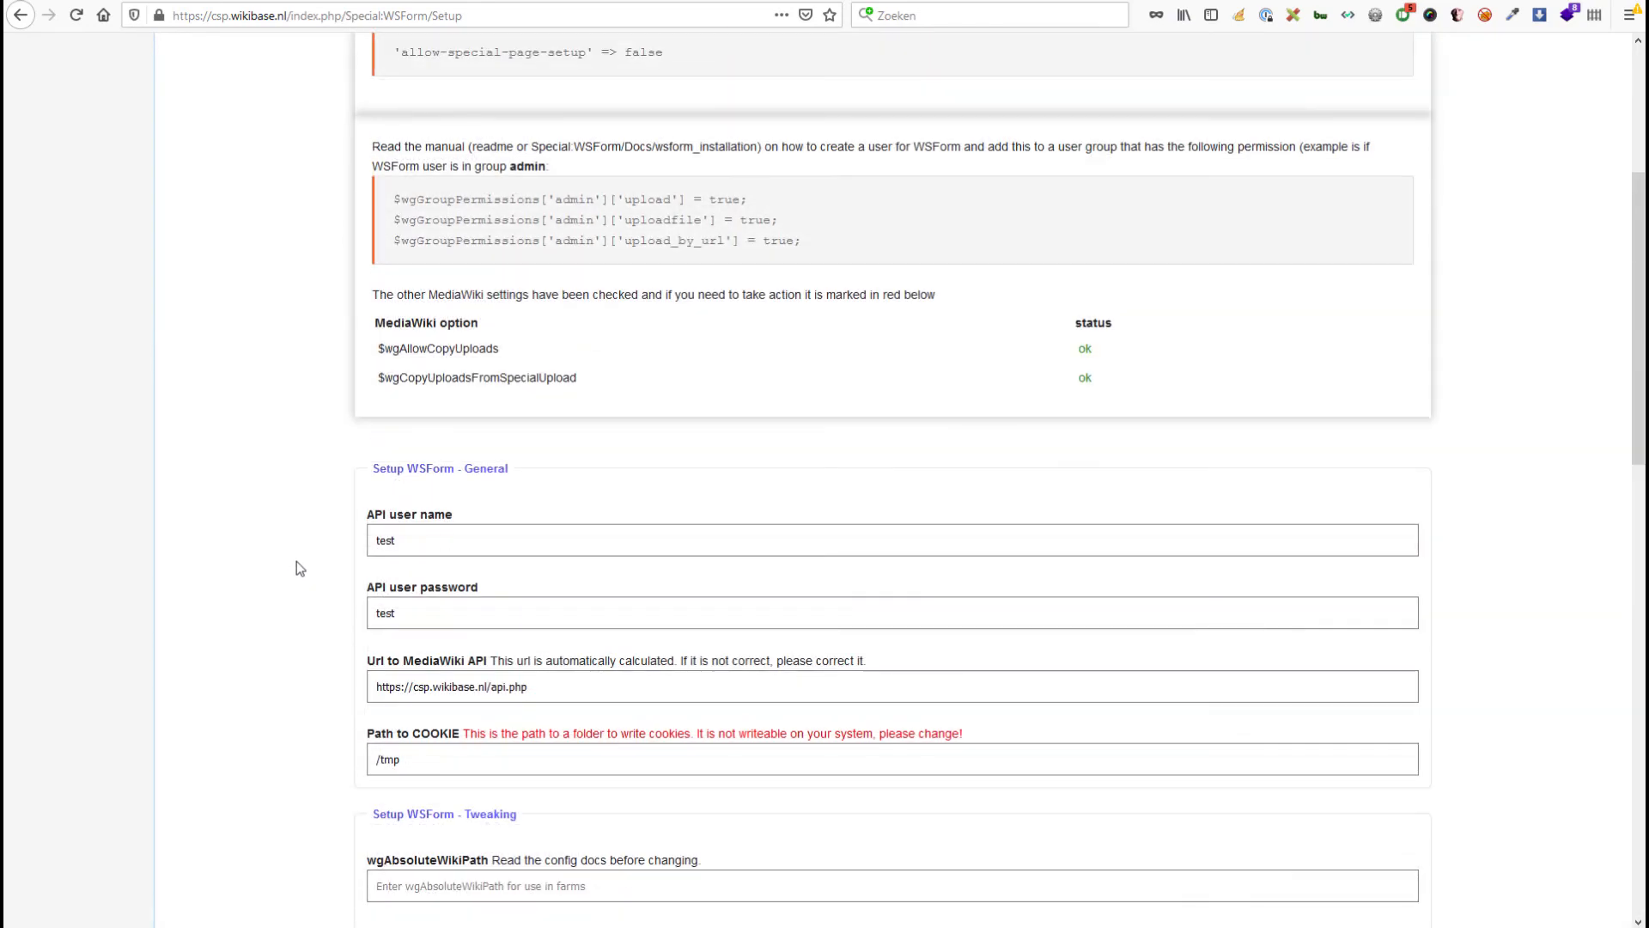
scroll(296, 560, "down", 15)
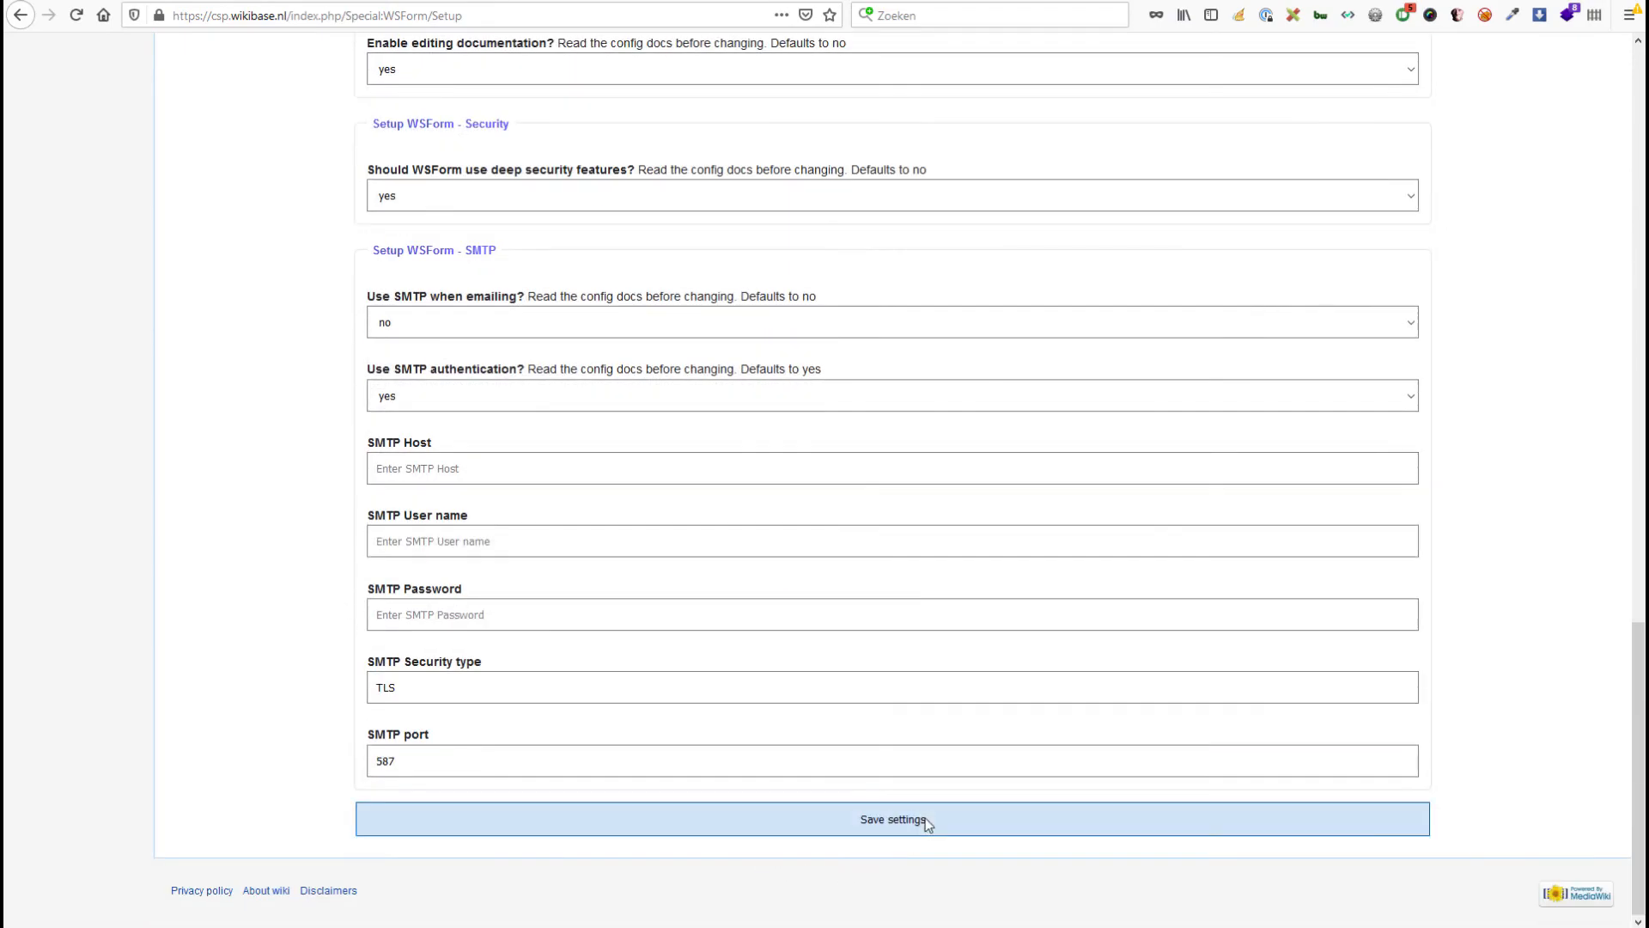
left_click(925, 817)
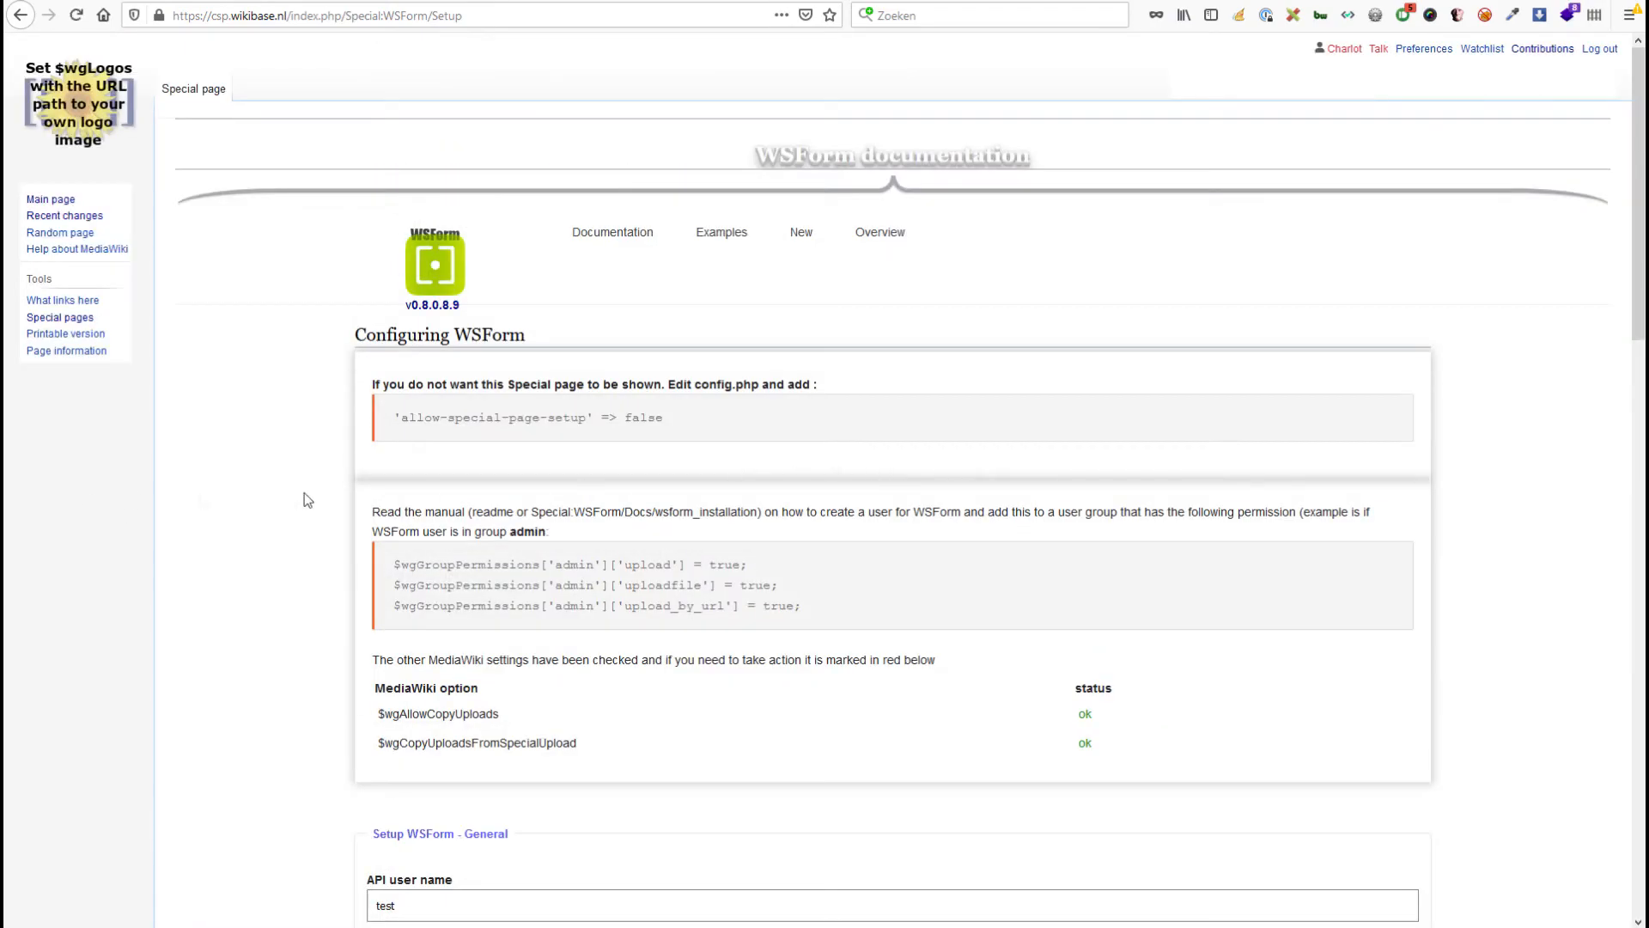
scroll(294, 547, "down", 1)
scroll(294, 547, "down", 12)
scroll(297, 549, "up", 6)
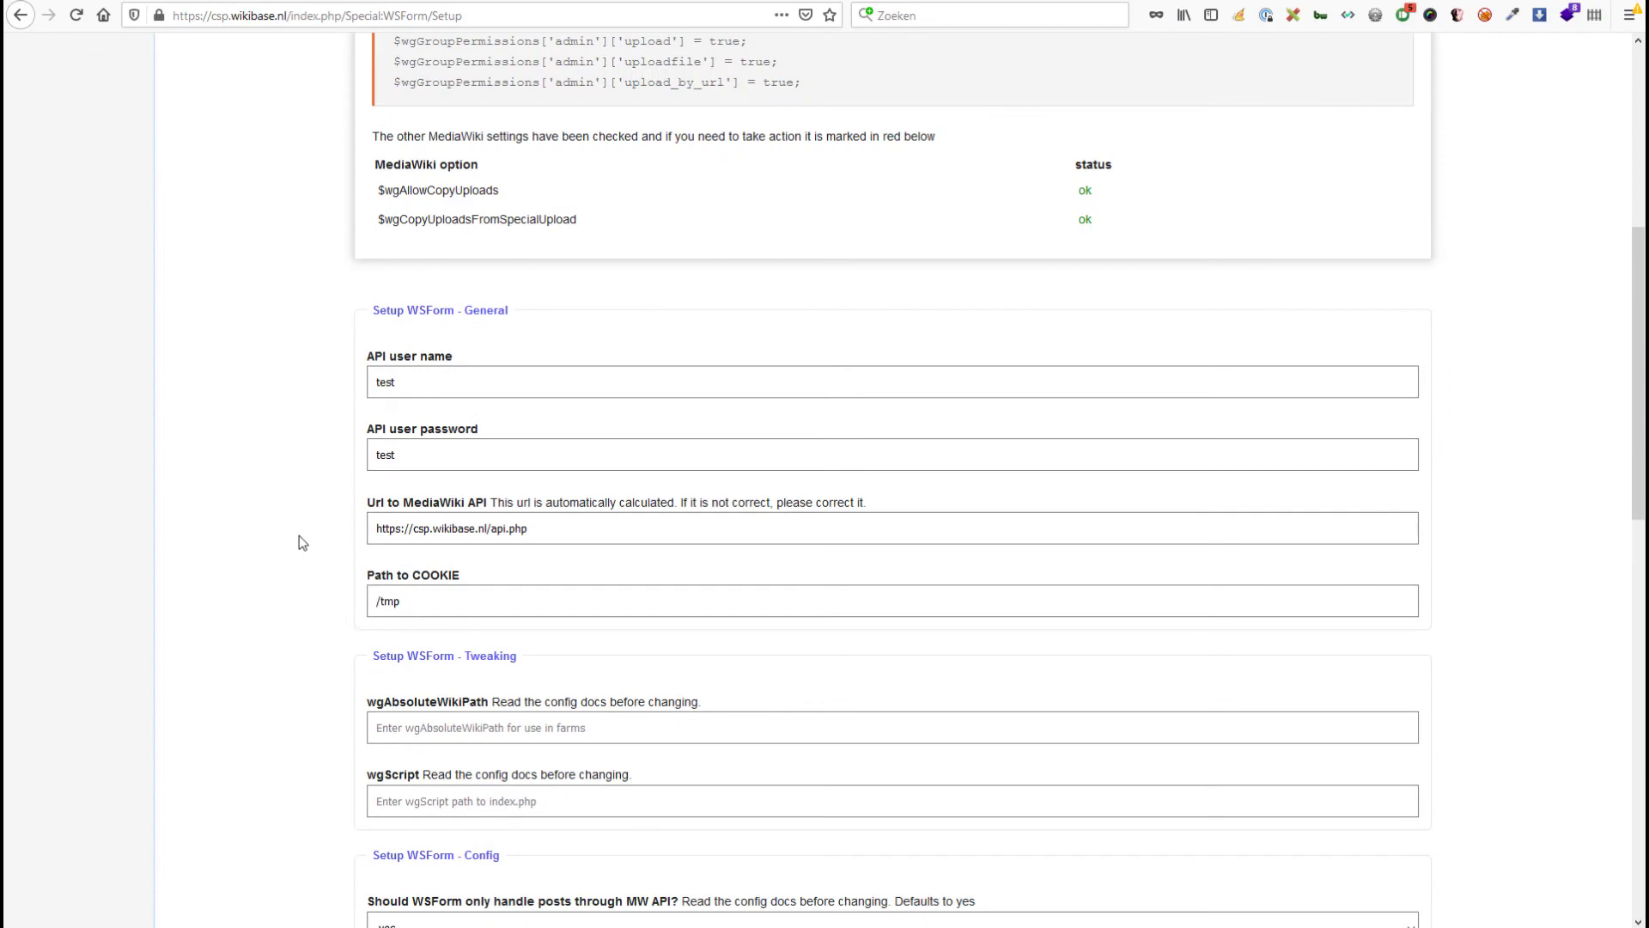
Open the remote config.php and check its /tmp/WSCOOKIE cookie path and API settings.
mouse_move(636, 926)
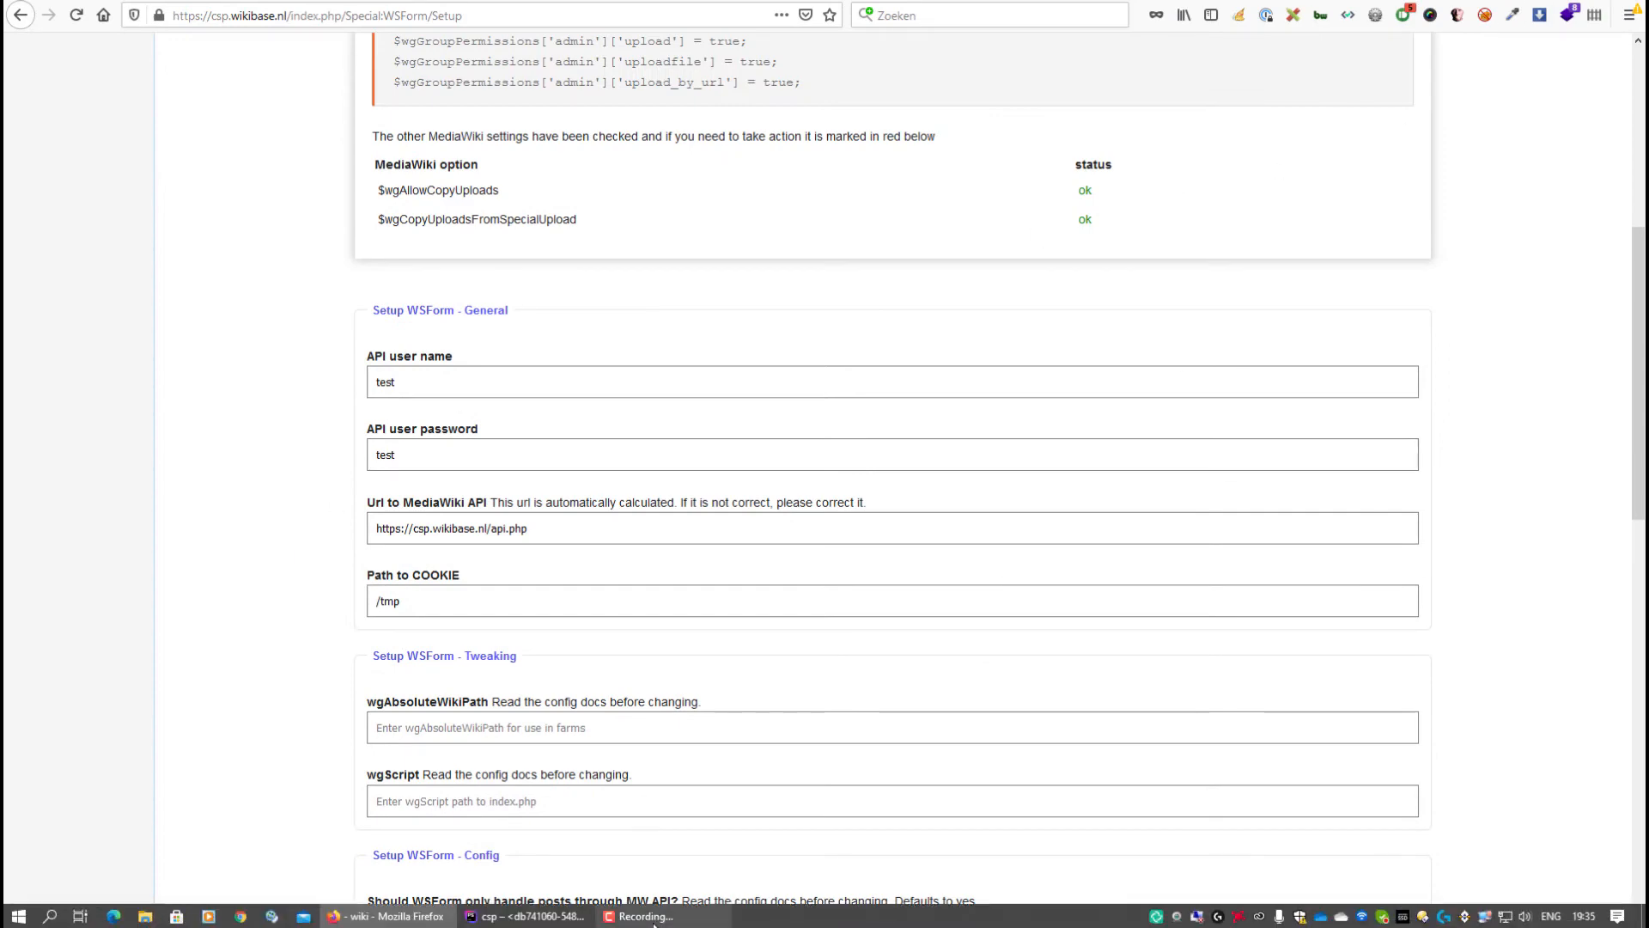
left_click(542, 922)
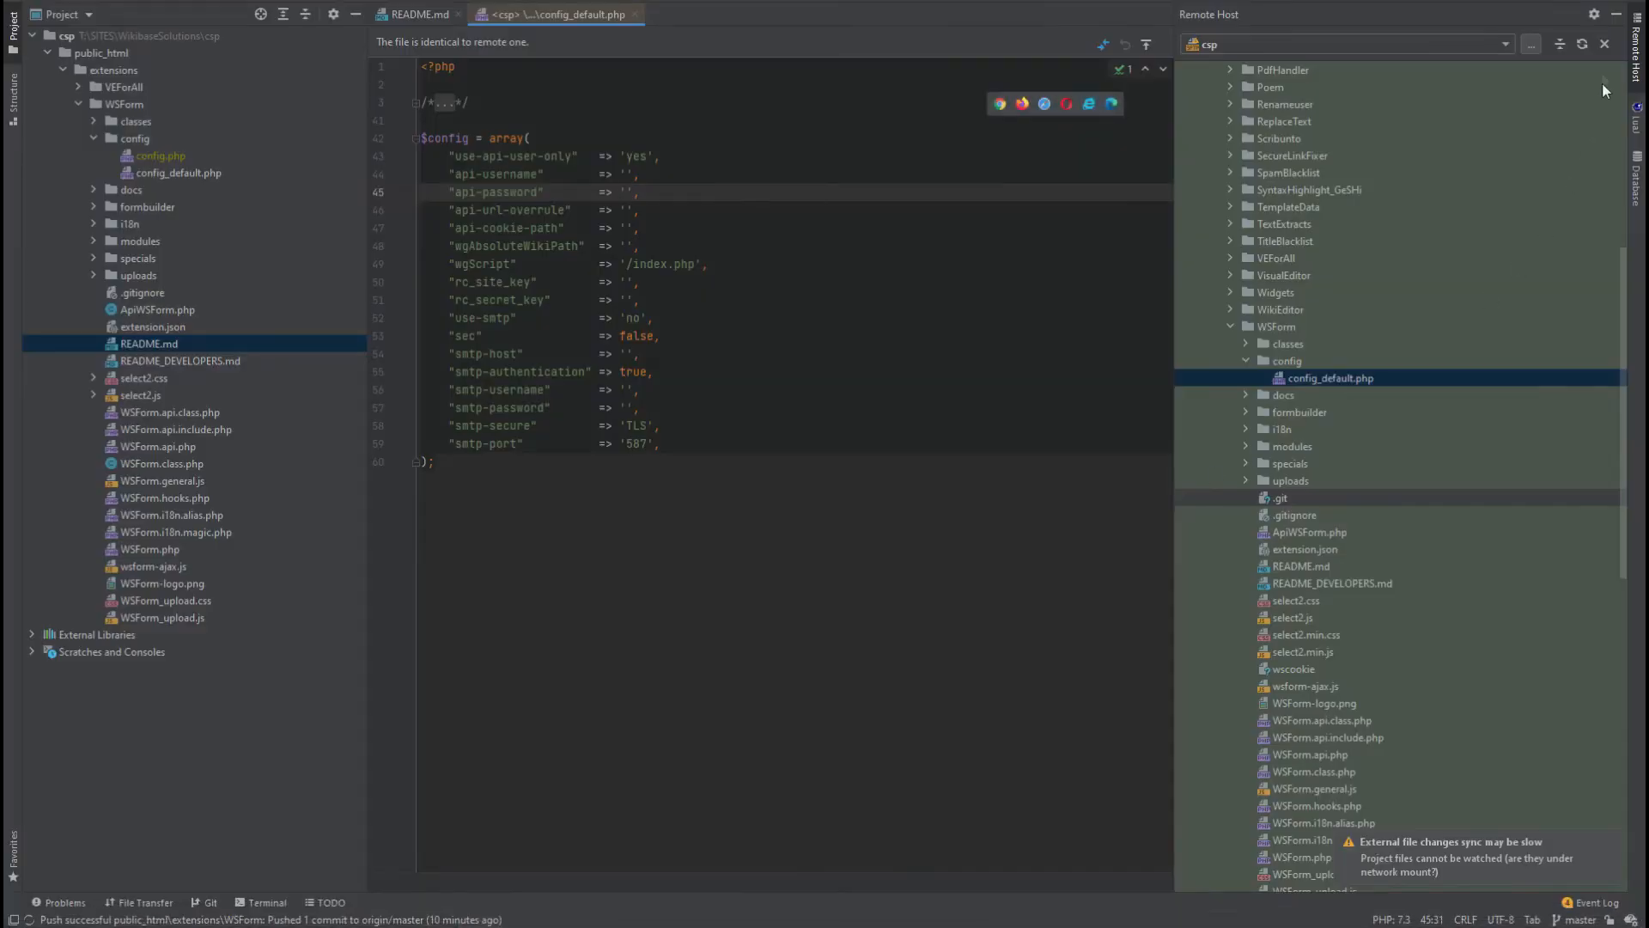
double_click(1324, 378)
left_click_drag(615, 460, 421, 103)
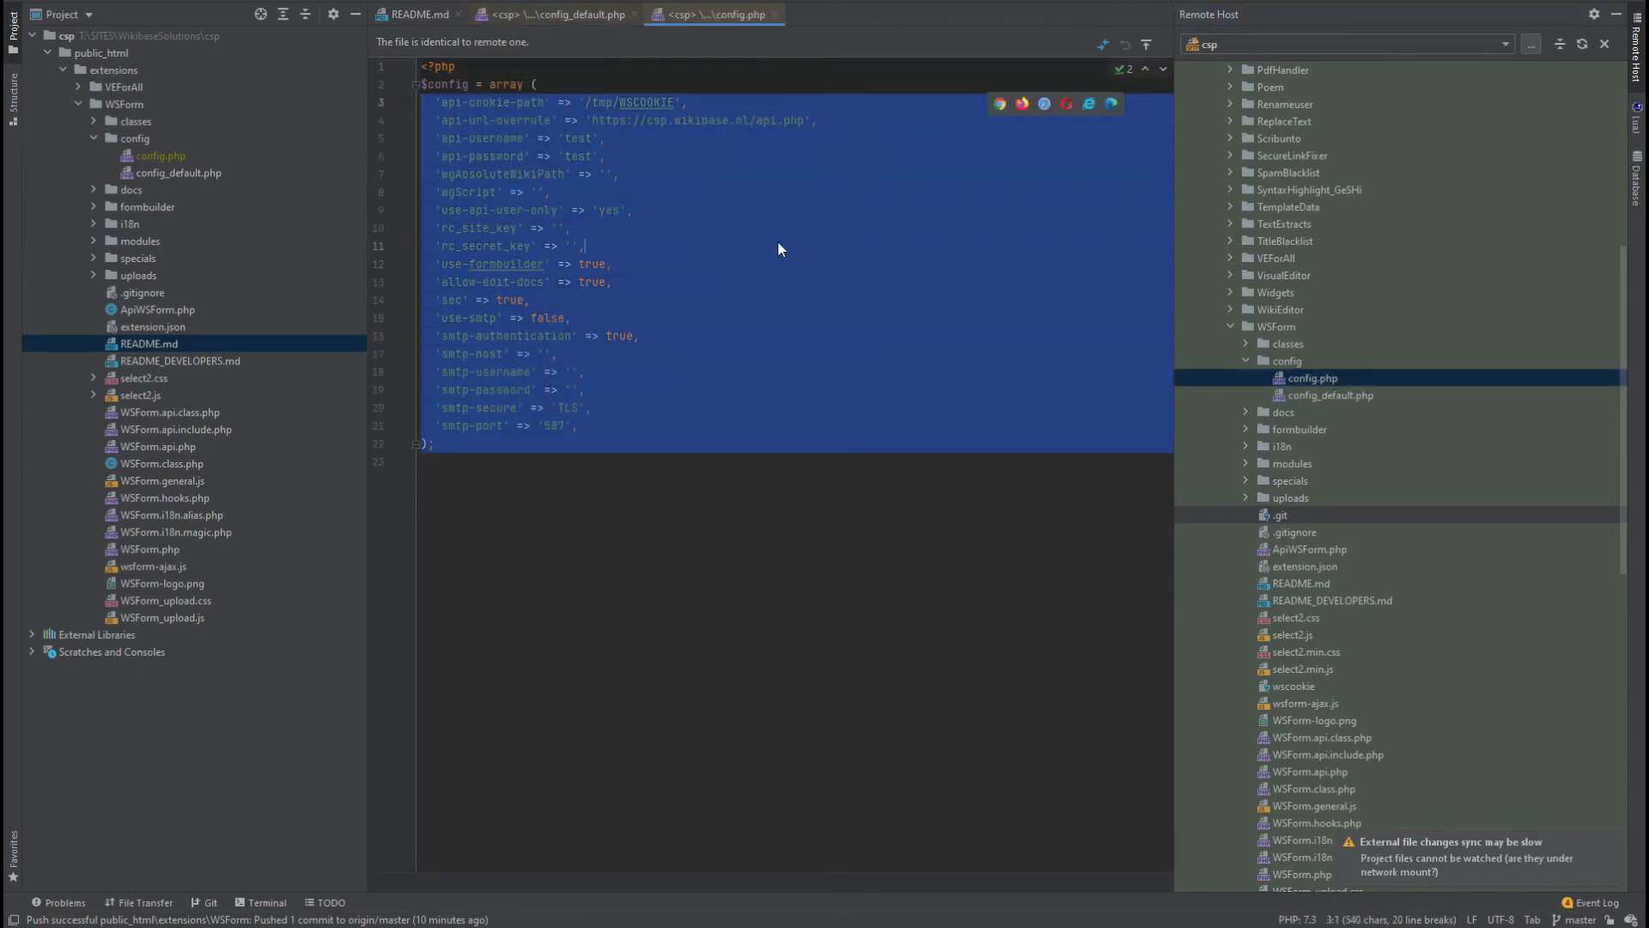
left_click(778, 243)
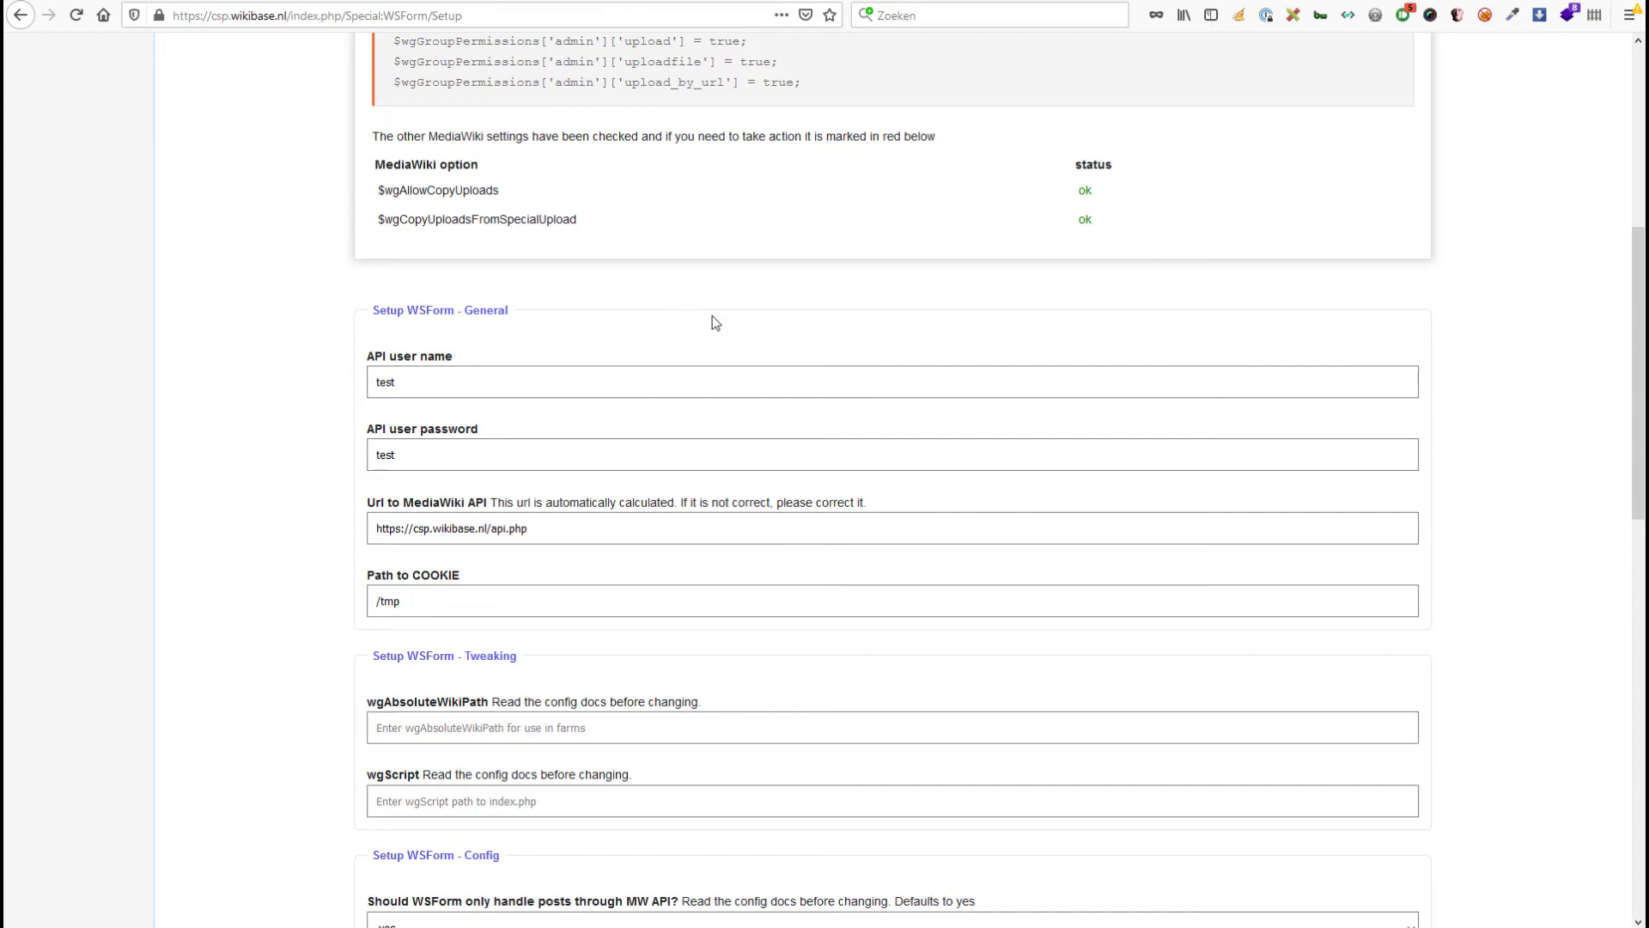
scroll(738, 331, "up", 4)
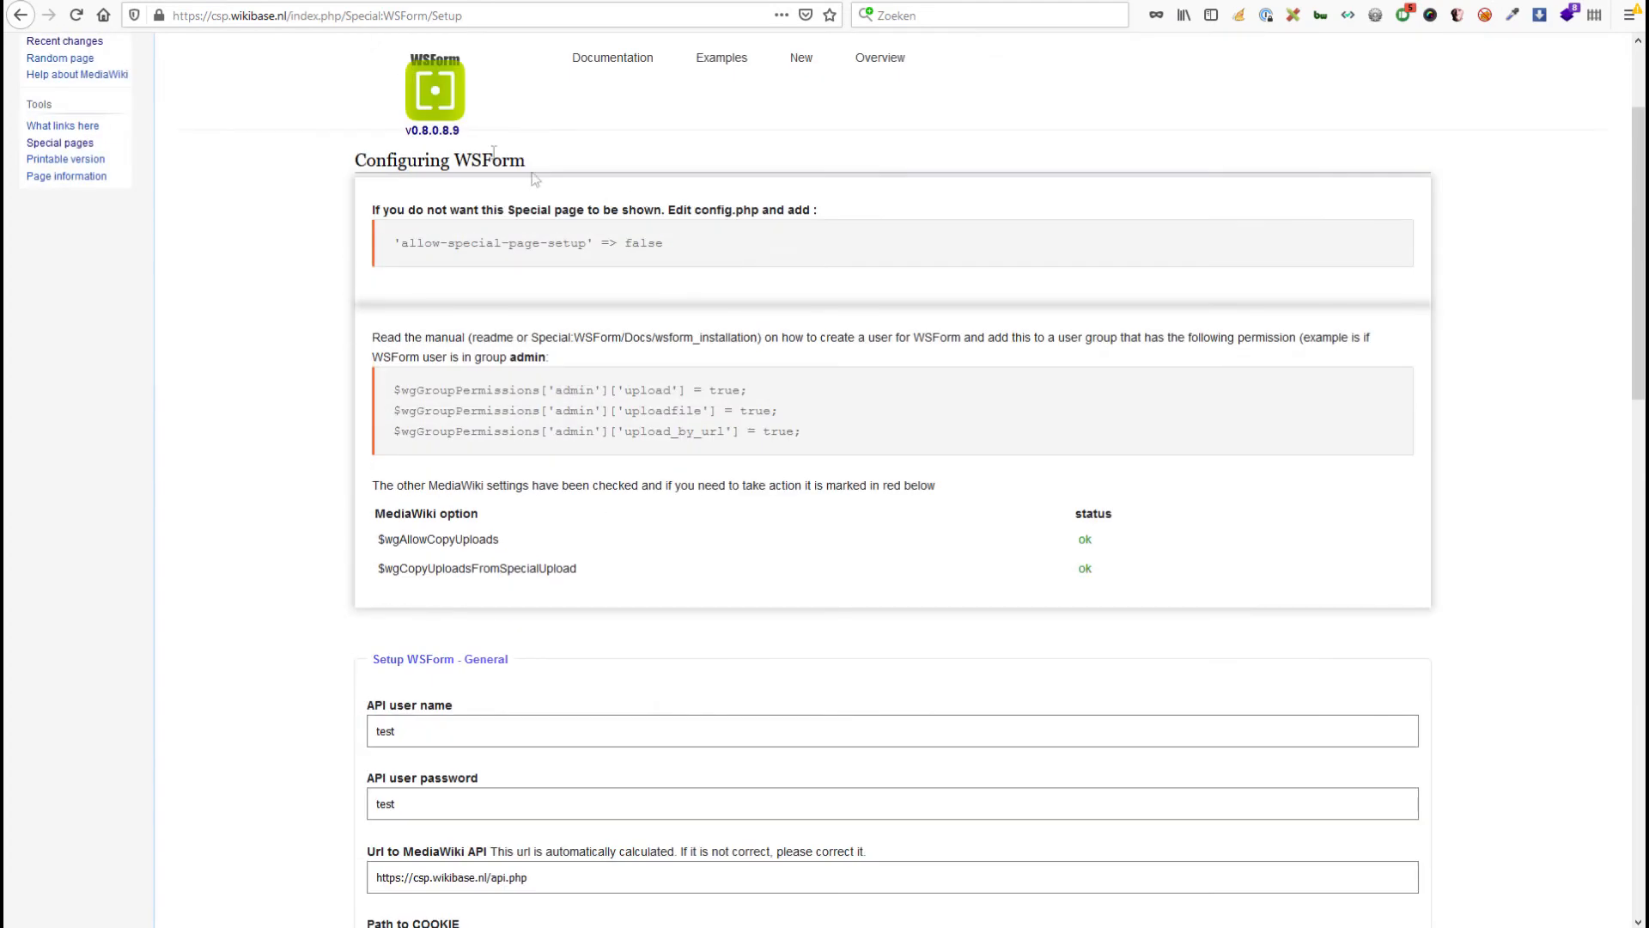
Inspect the Special:WSForm/Setup address in the URL bar without navigating away.
left_click(495, 12)
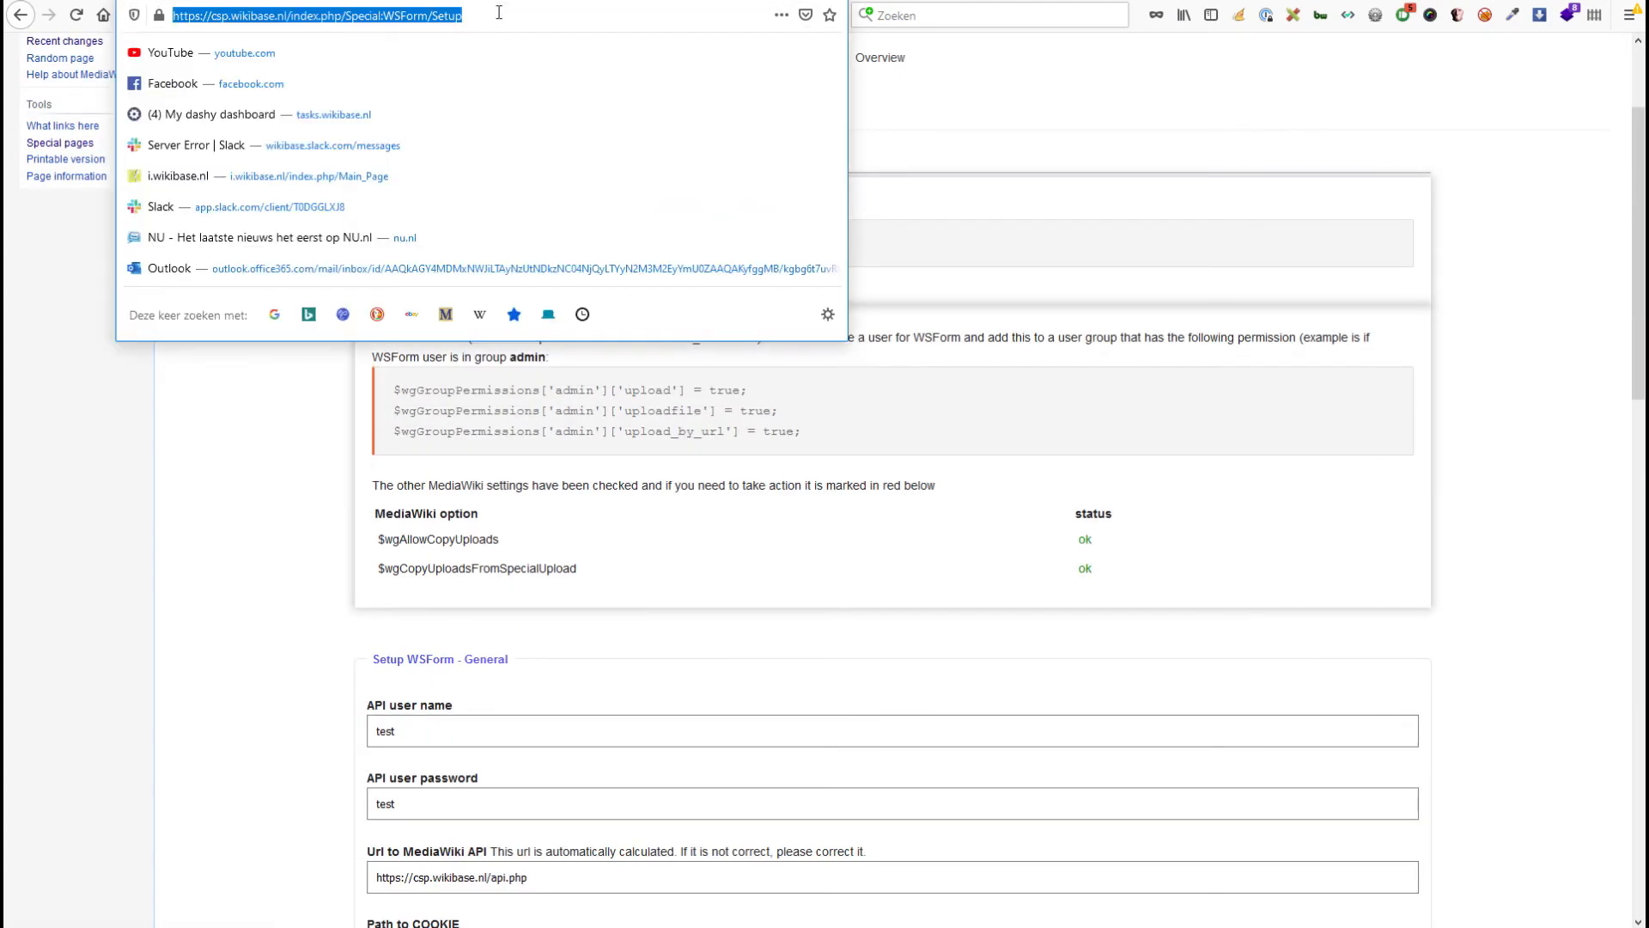
left_click(496, 13)
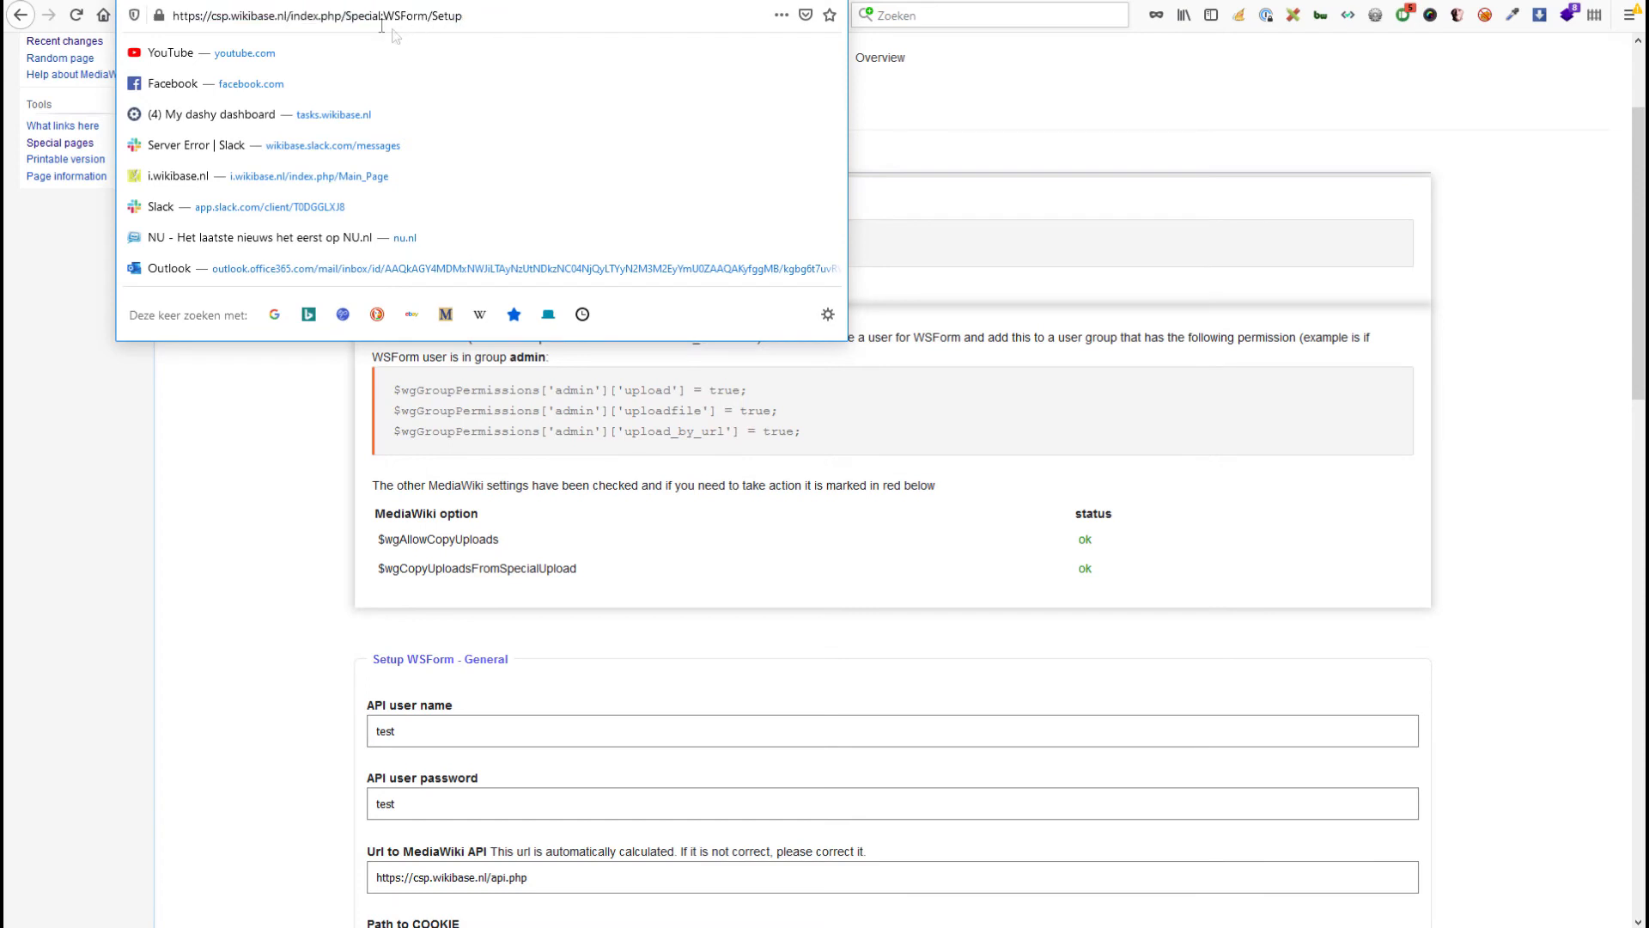
double_click(411, 14)
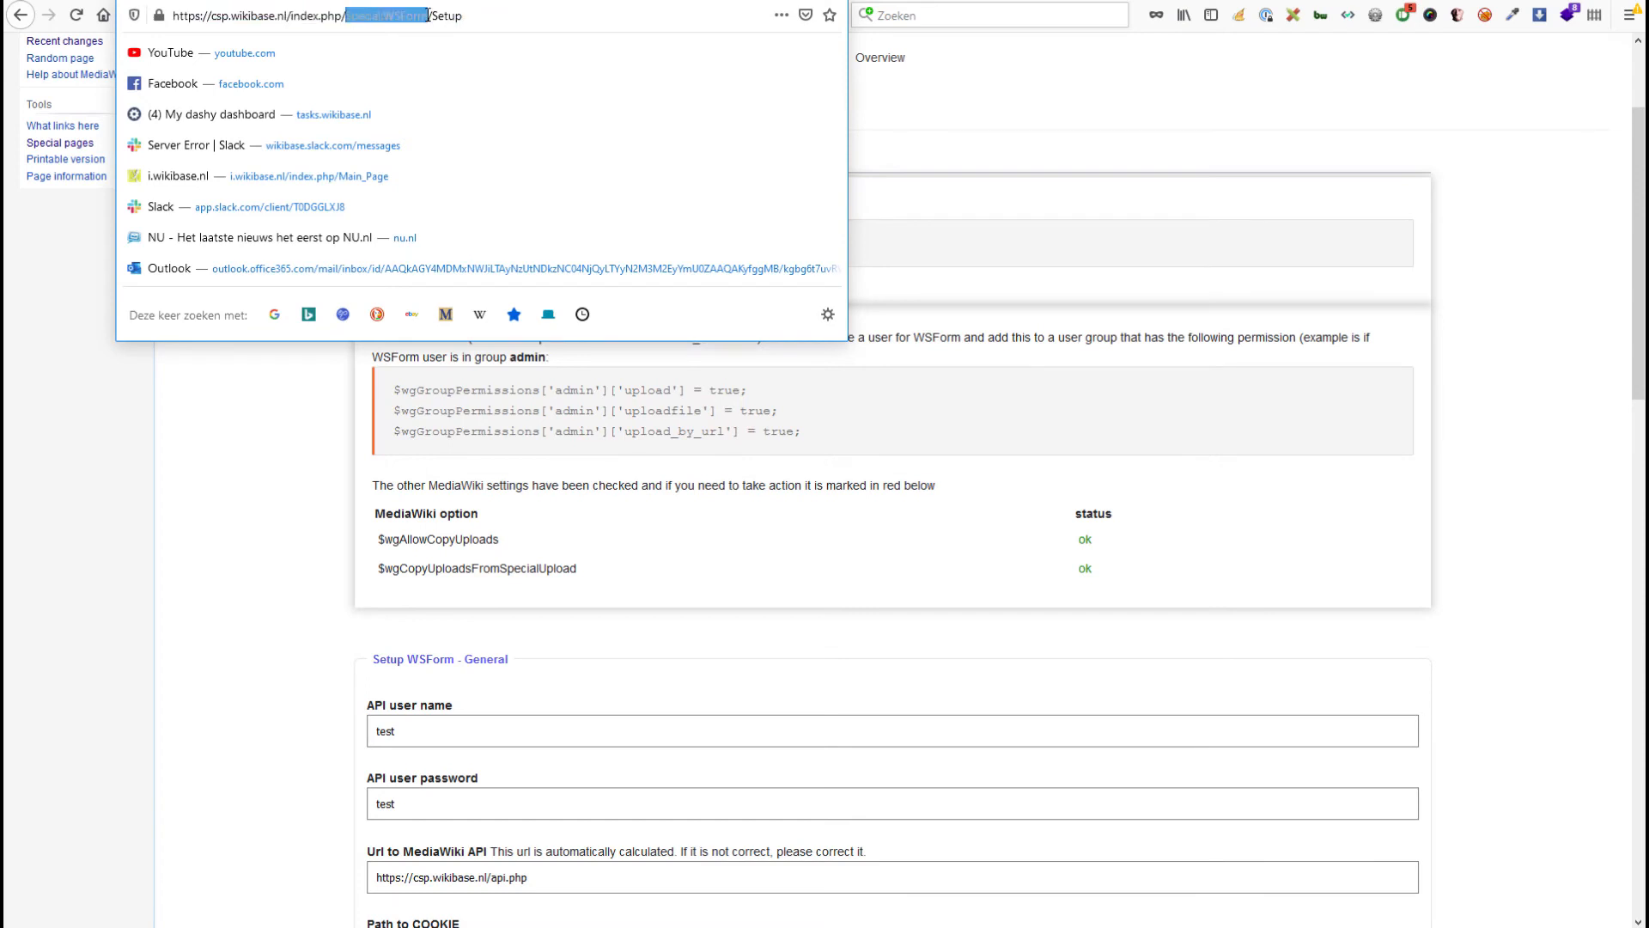
left_click(468, 14)
left_click(1031, 161)
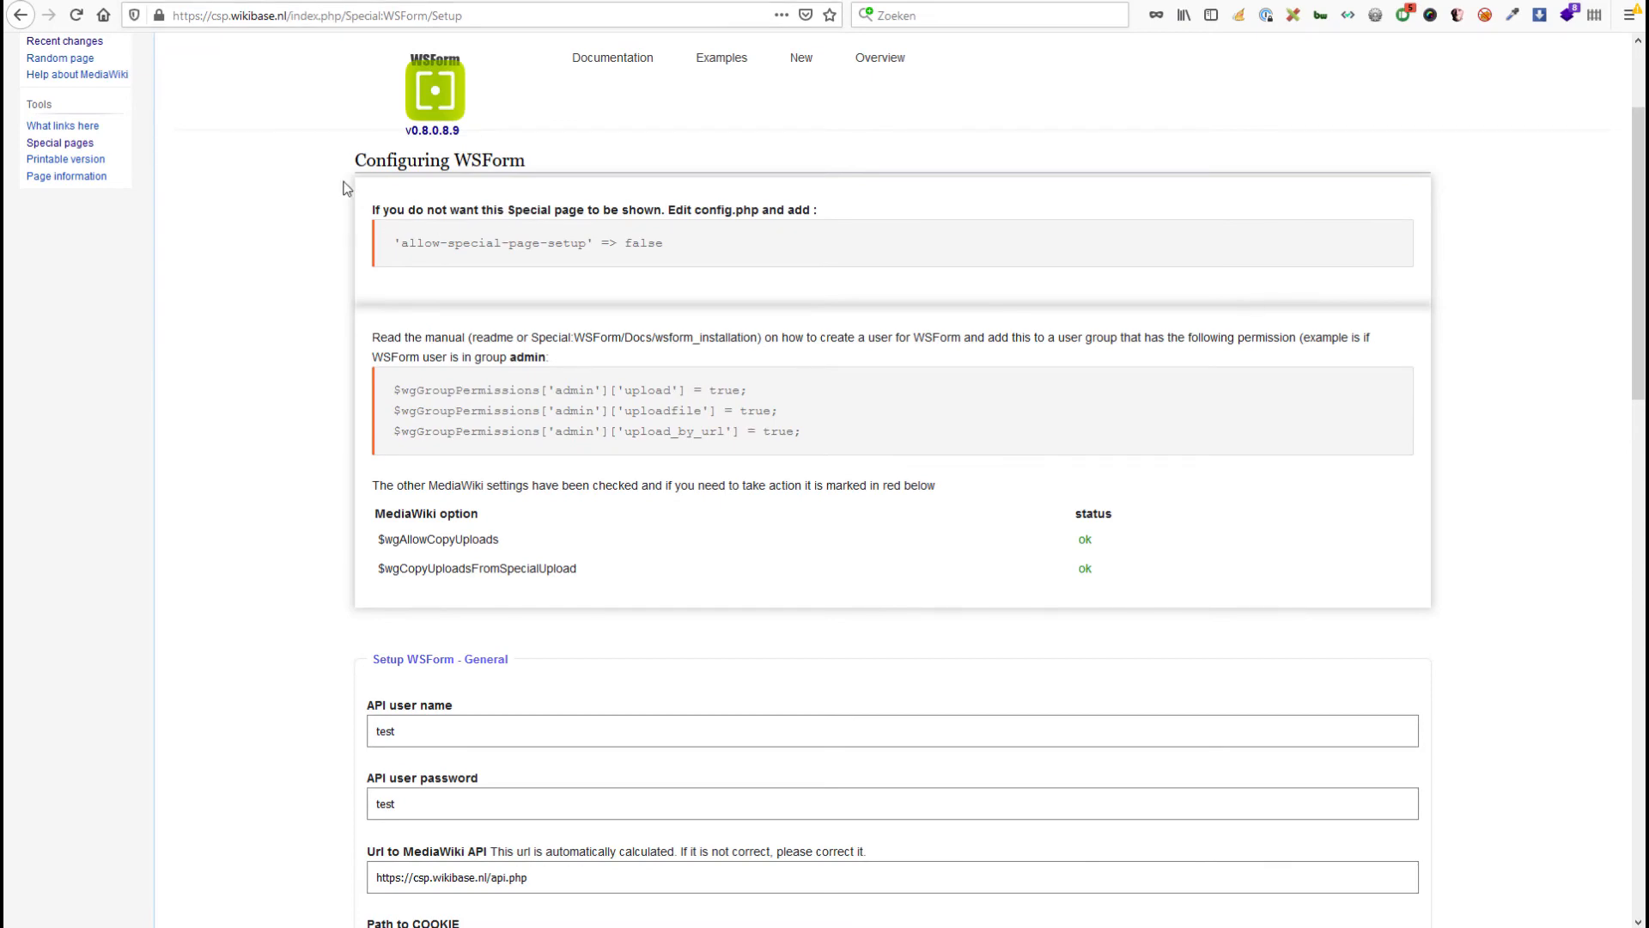
Select the 'allow-special-page-setup' => false line in the Configuring WSForm notes.
scroll(412, 327, "down", 8)
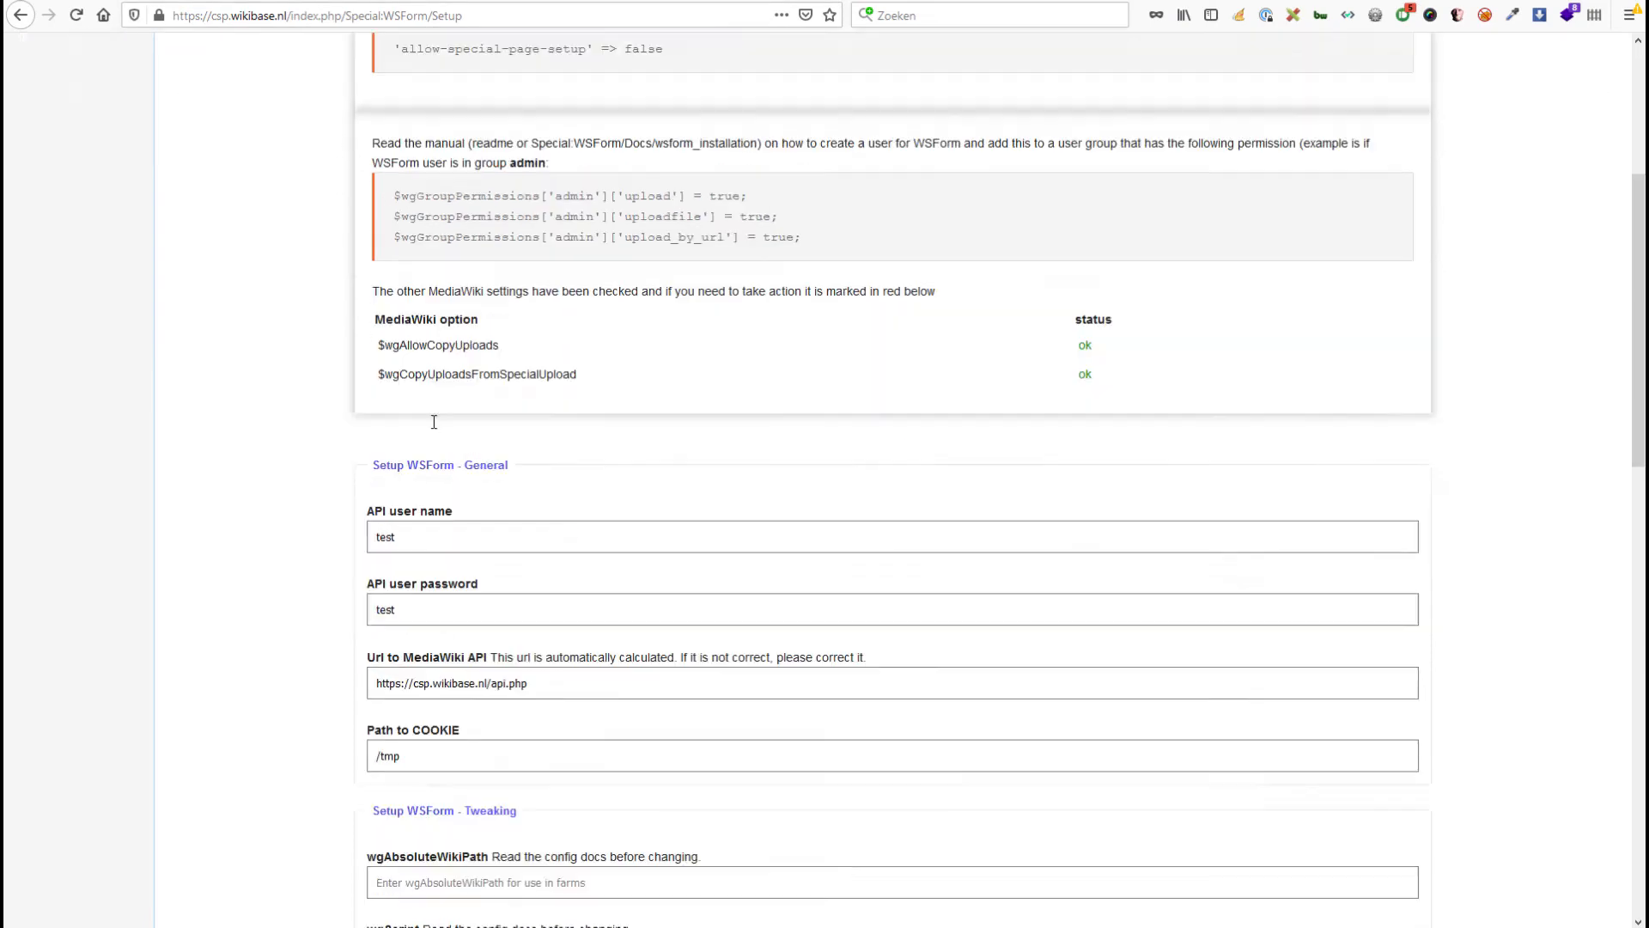
scroll(435, 445, "up", 10)
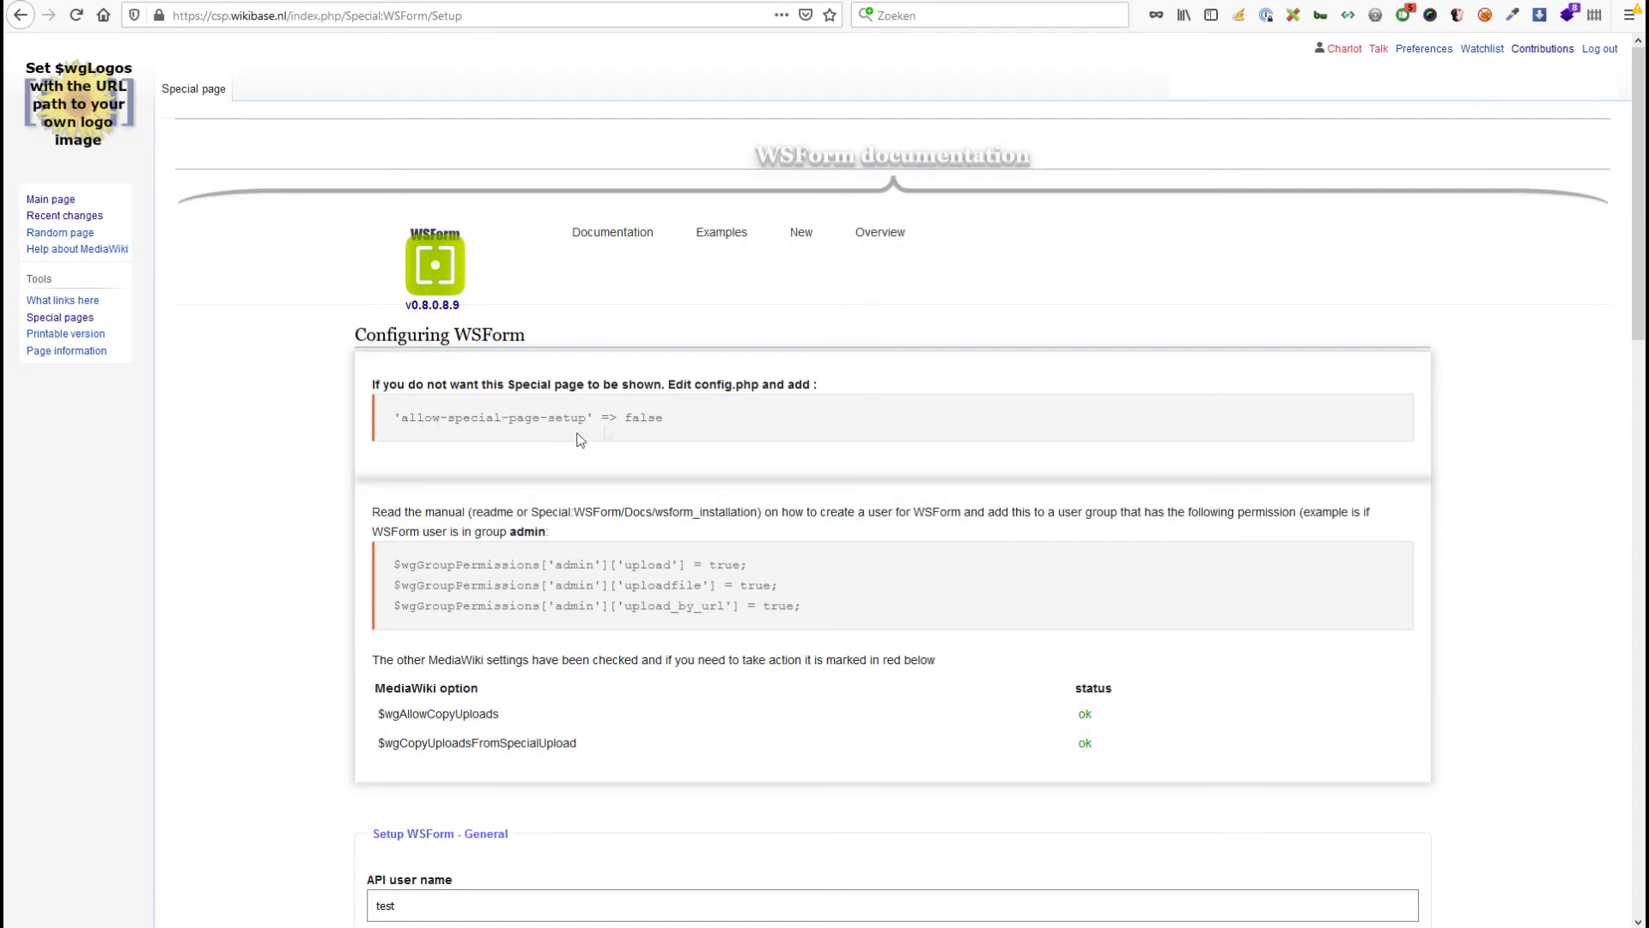
left_click_drag(677, 419, 413, 427)
key("ctrl+c")
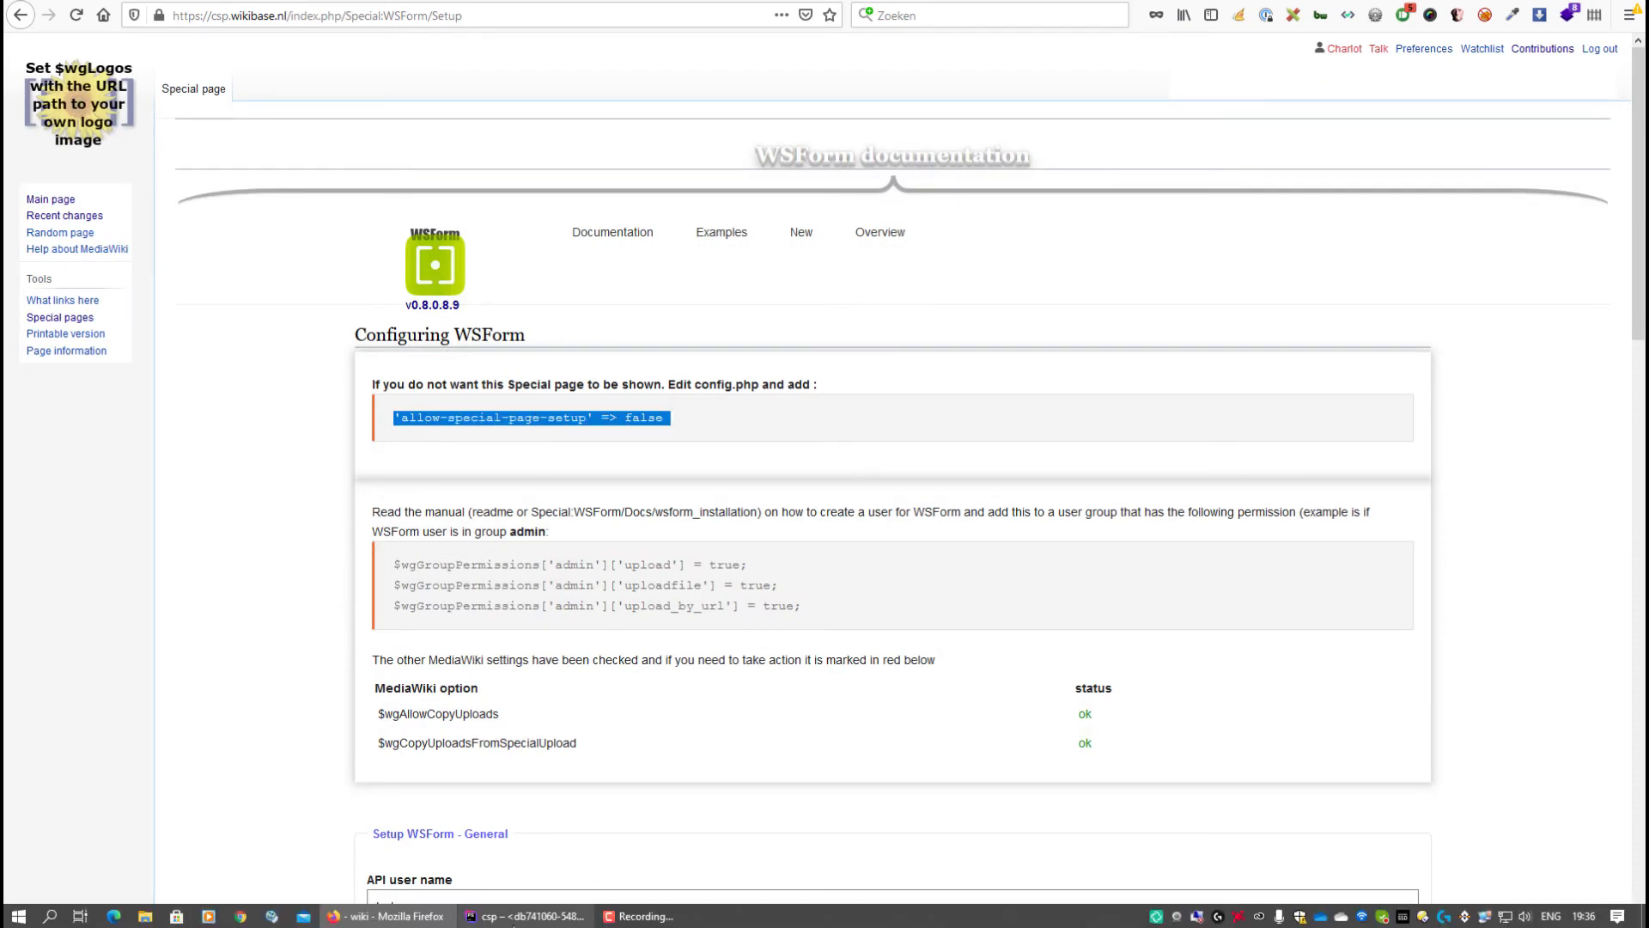
left_click(510, 917)
Paste 'allow-special-page-setup' => false after the smtp-port entry and upload config.php to the remote host.
left_click(632, 423)
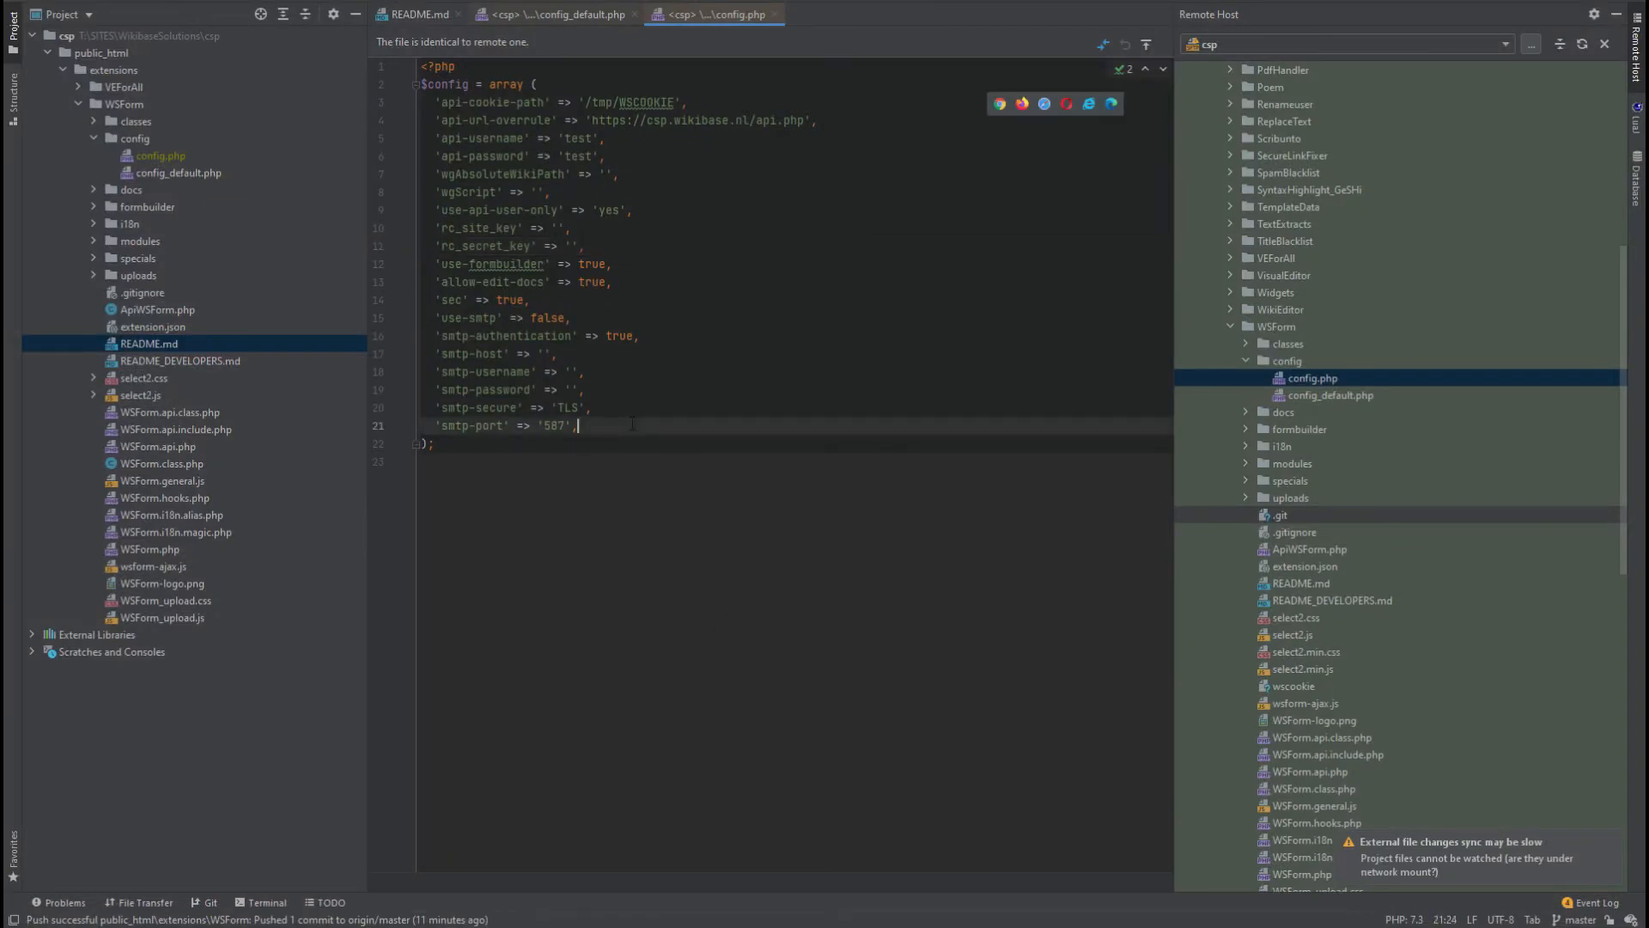
key("Return")
key("ctrl+v")
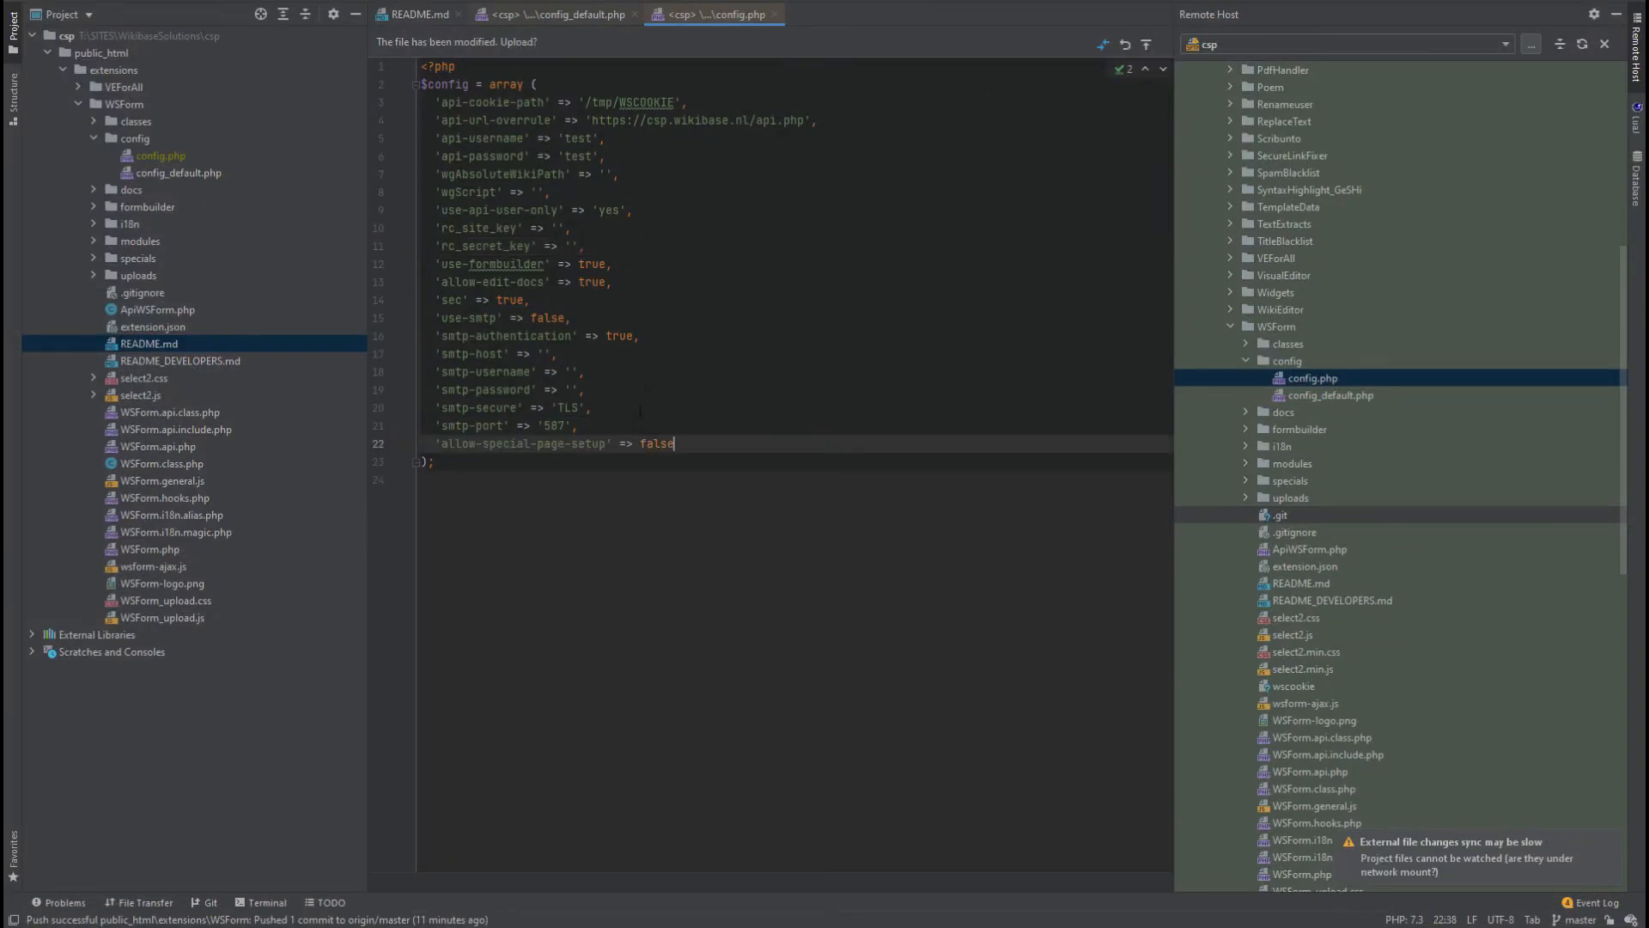
left_click(1147, 45)
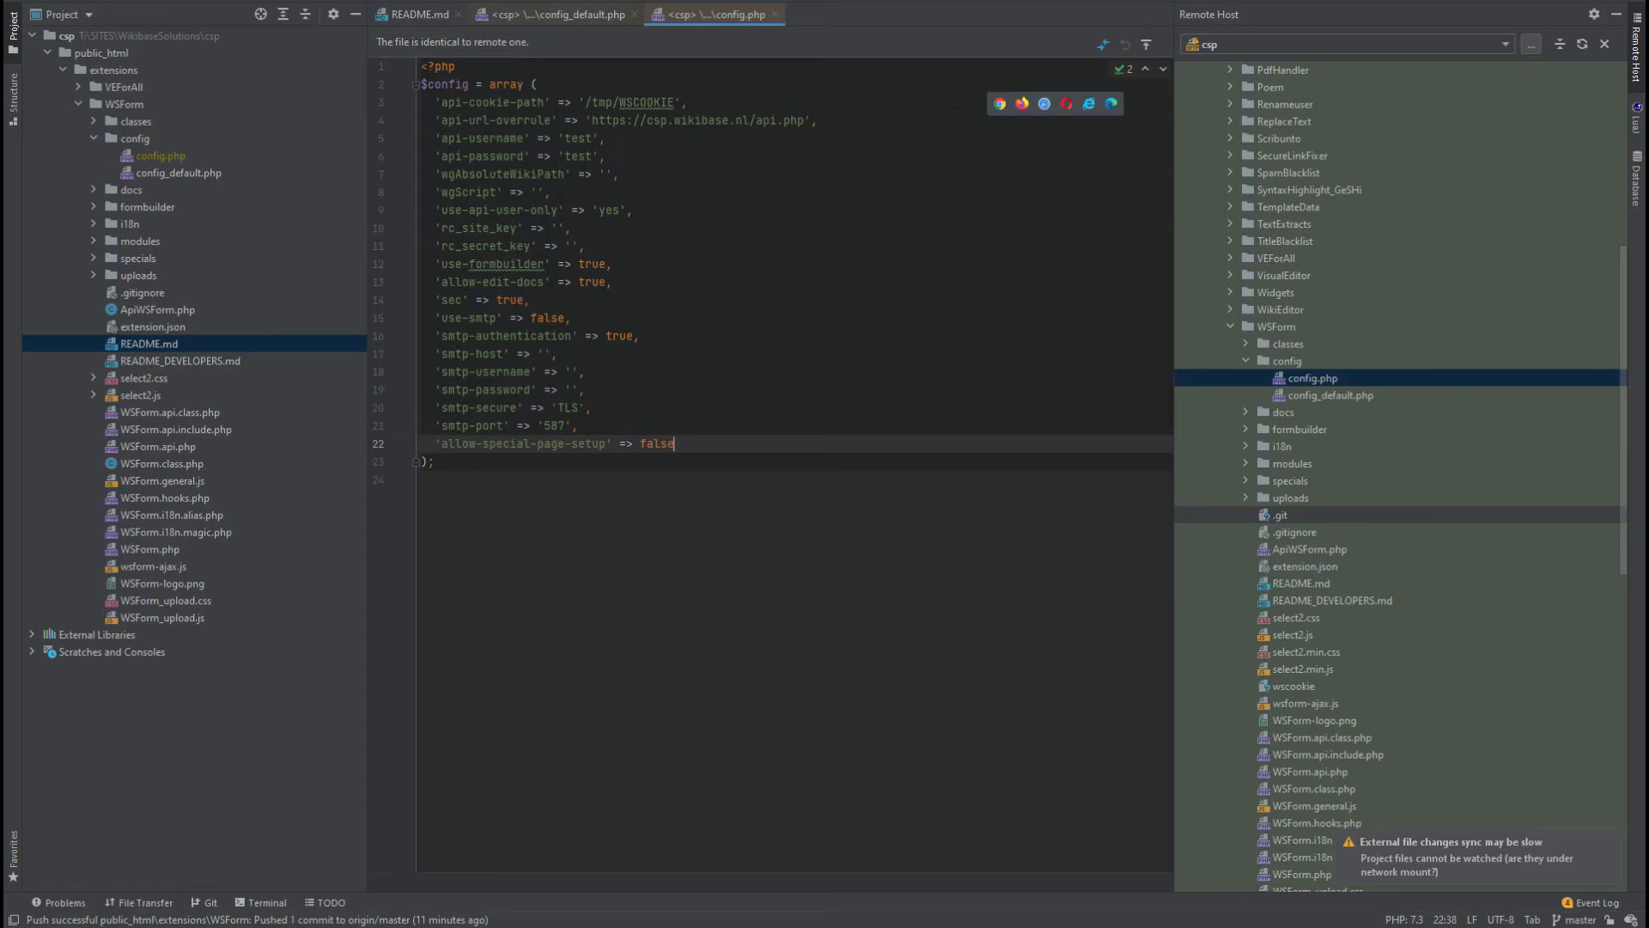
Reload the WSForm Setup page in Firefox with F5.
key("alt+Tab")
left_click(735, 287)
key("F5")
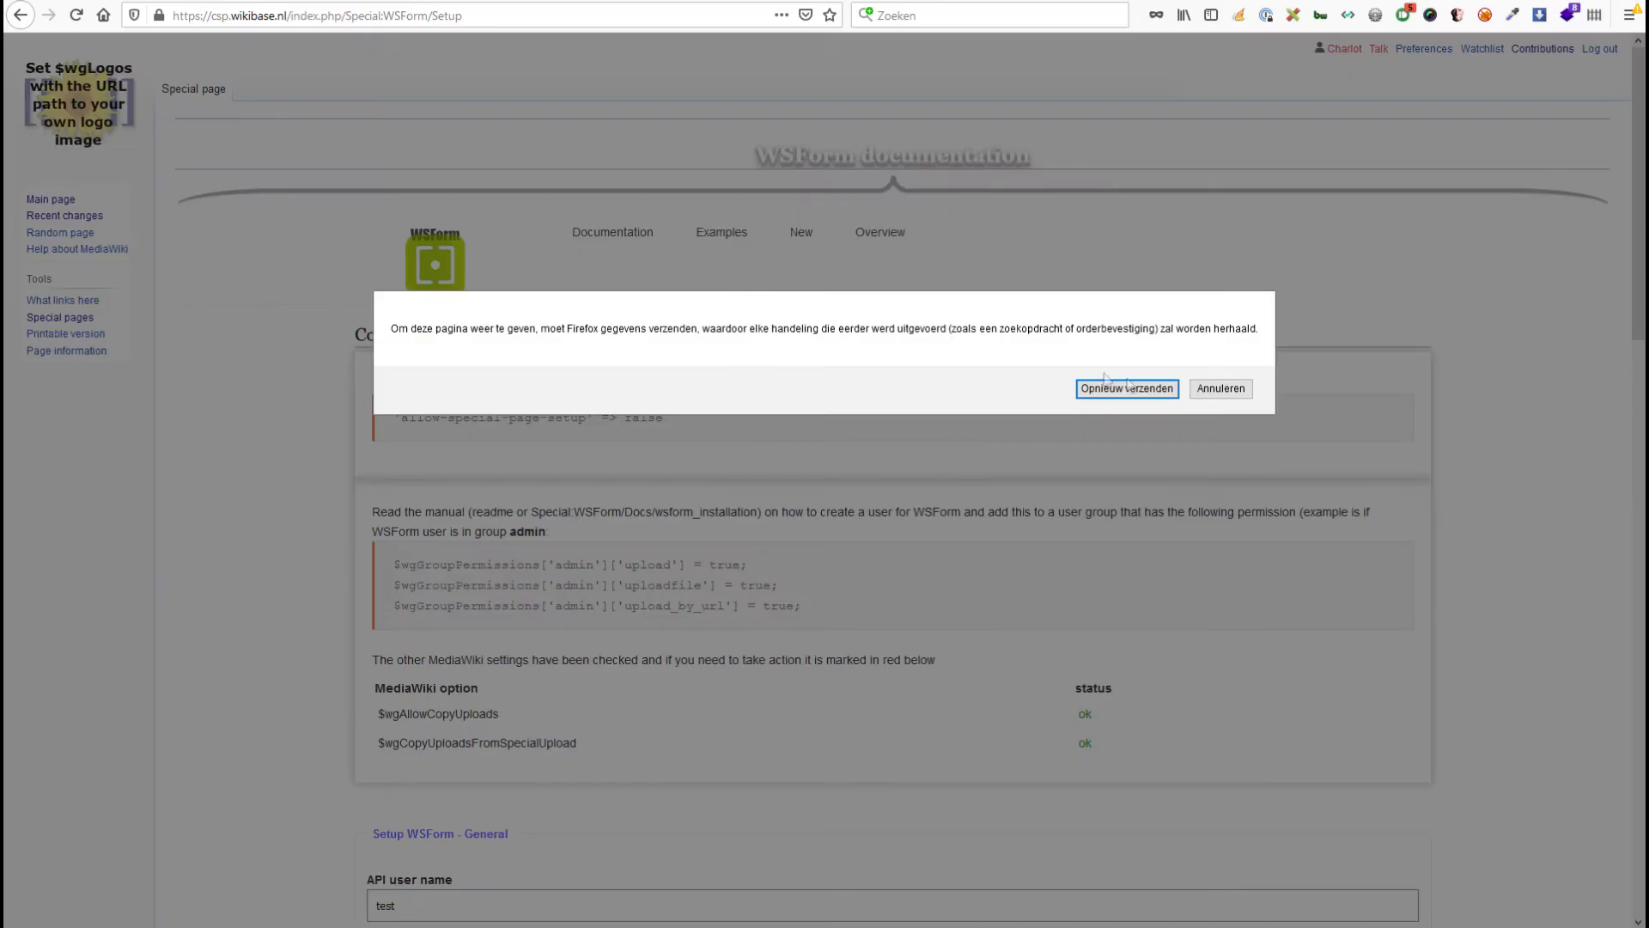
Cancel the resend, reload Special:WSForm/Setup from its address, and confirm 'Setup through Special page disabled'.
left_click(1220, 386)
left_click(561, 17)
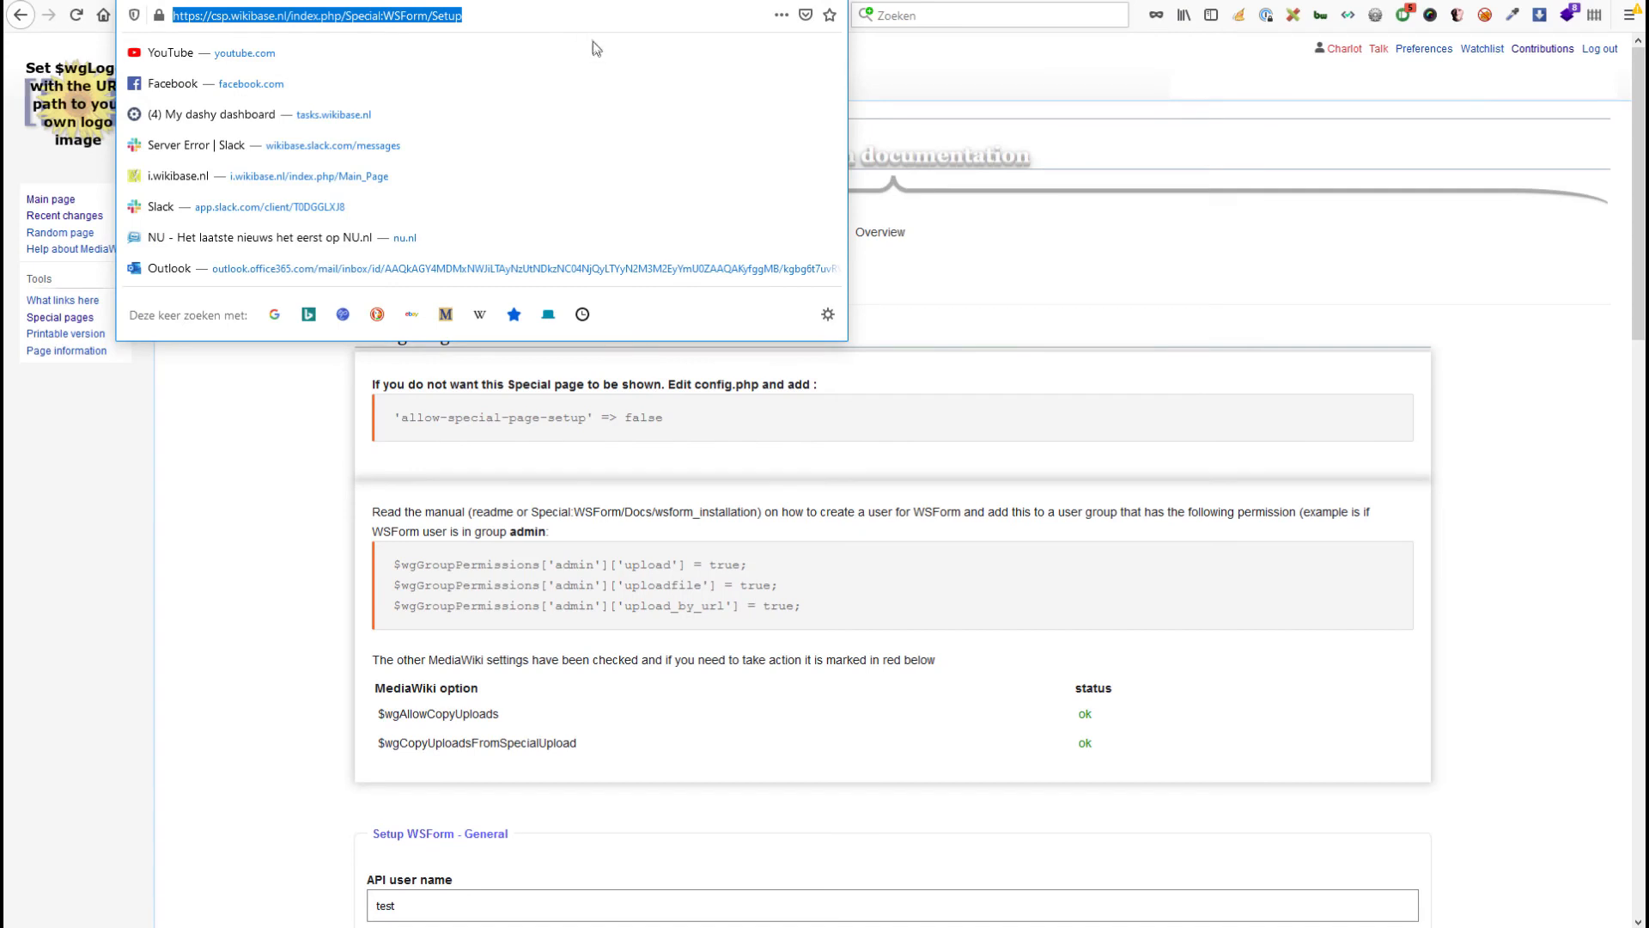
key("Return")
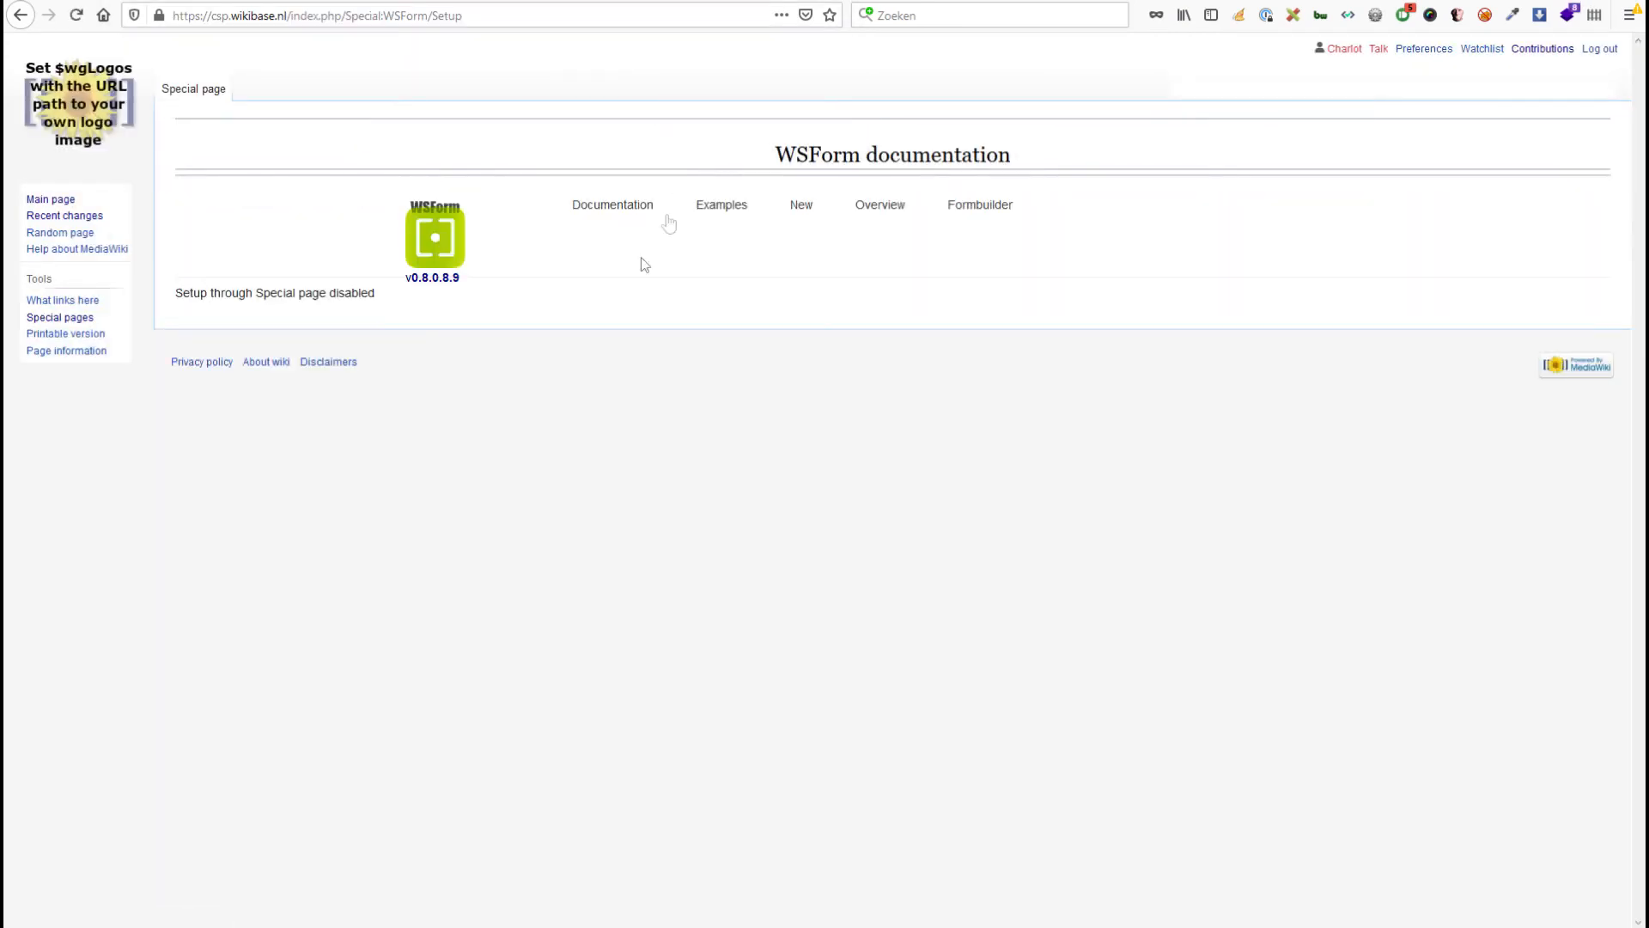
left_click_drag(384, 301, 182, 293)
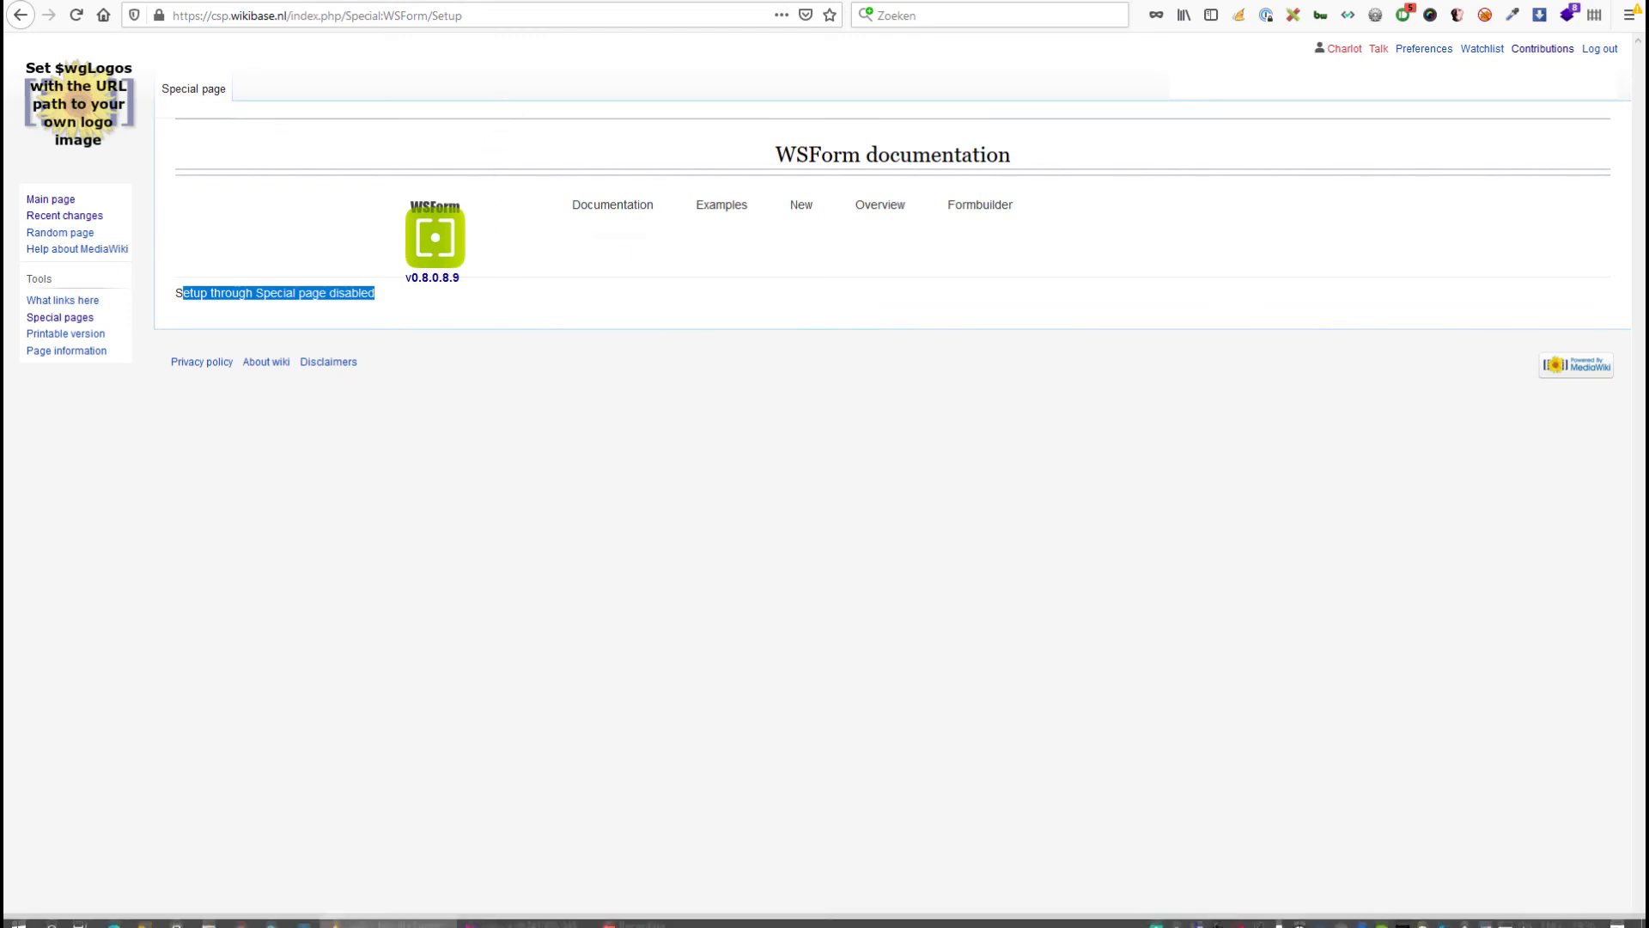
left_click(545, 921)
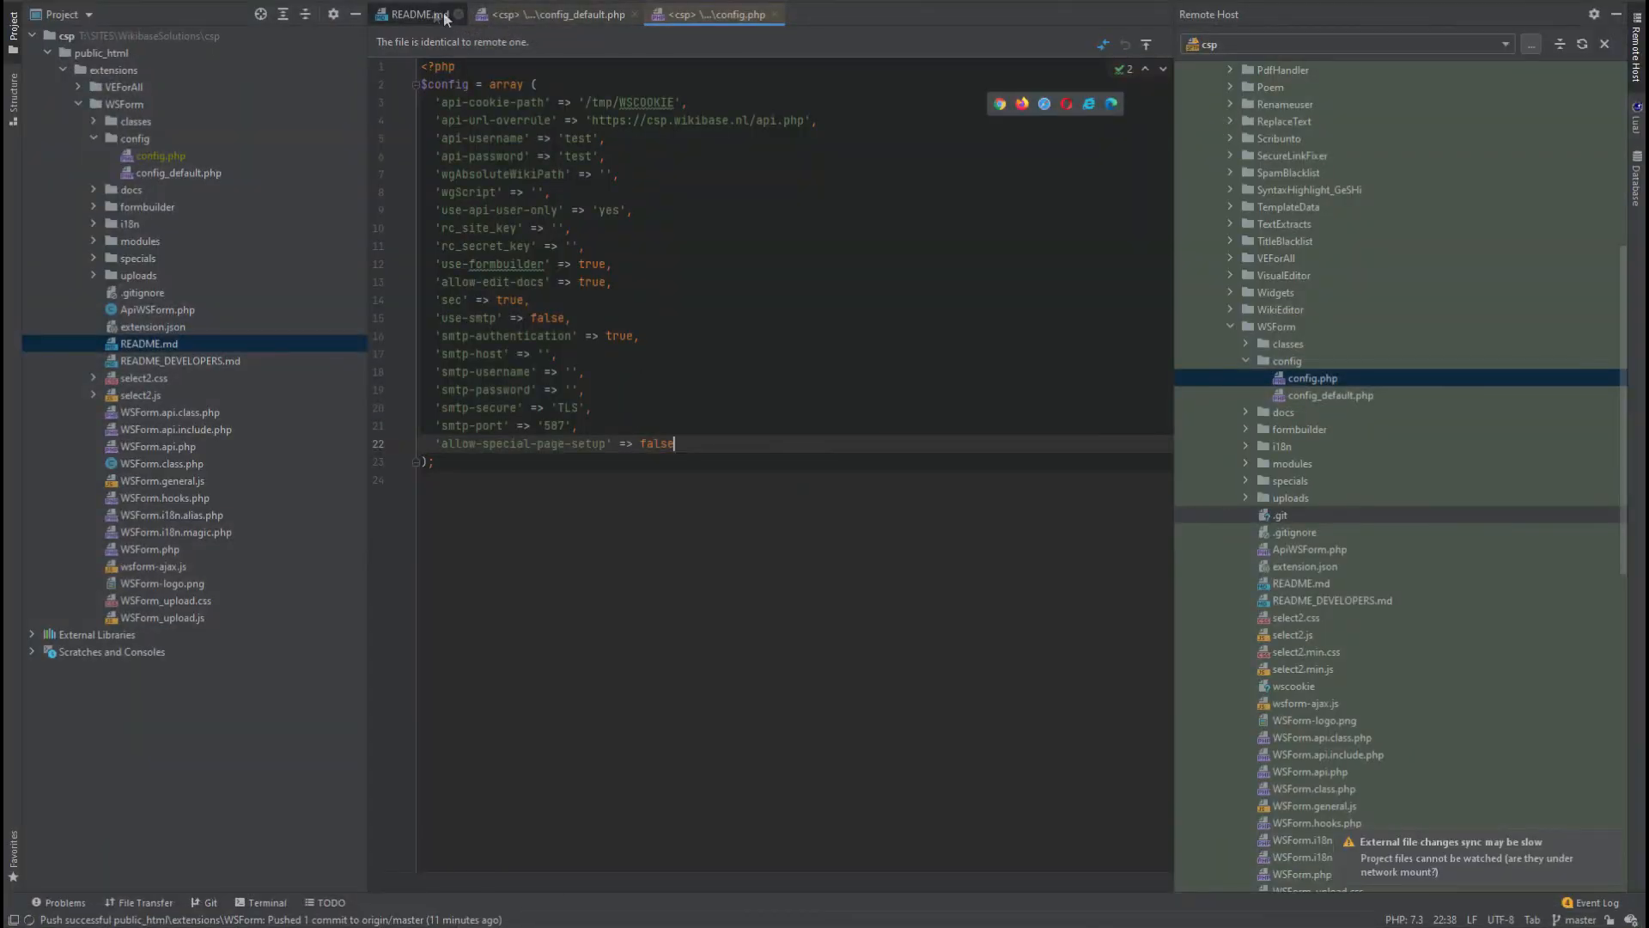
Maximize README.md and review the upload_by_url and $wgCopyUploadsFromSpecialUpload upload-rights settings.
left_click(426, 15)
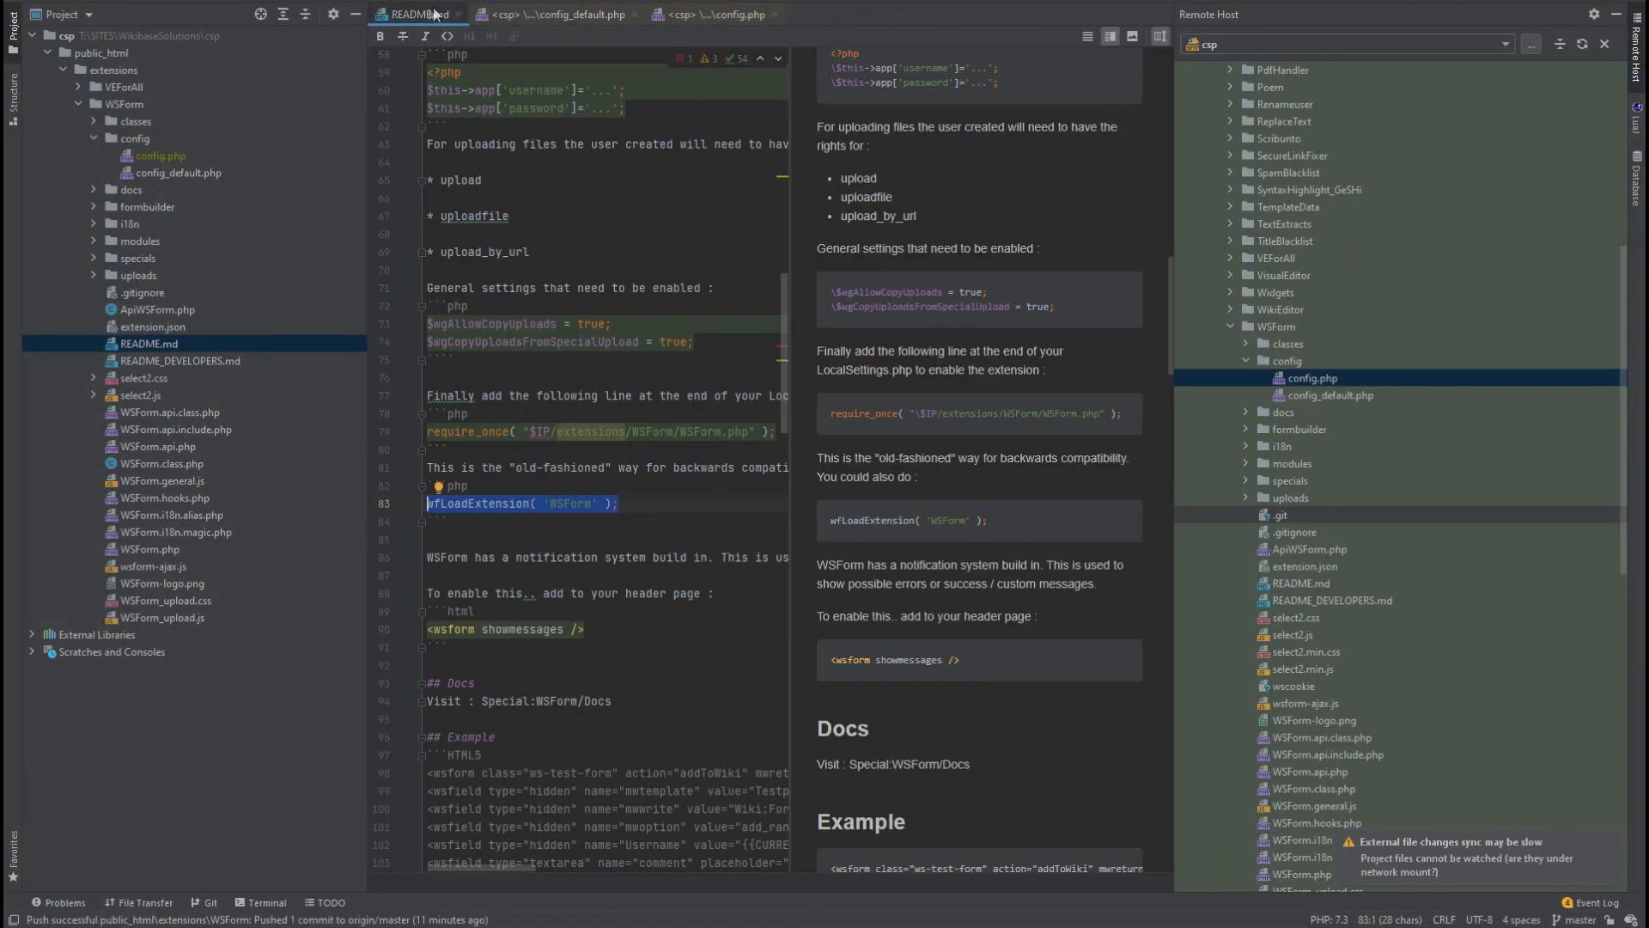
double_click(426, 15)
left_click(406, 364)
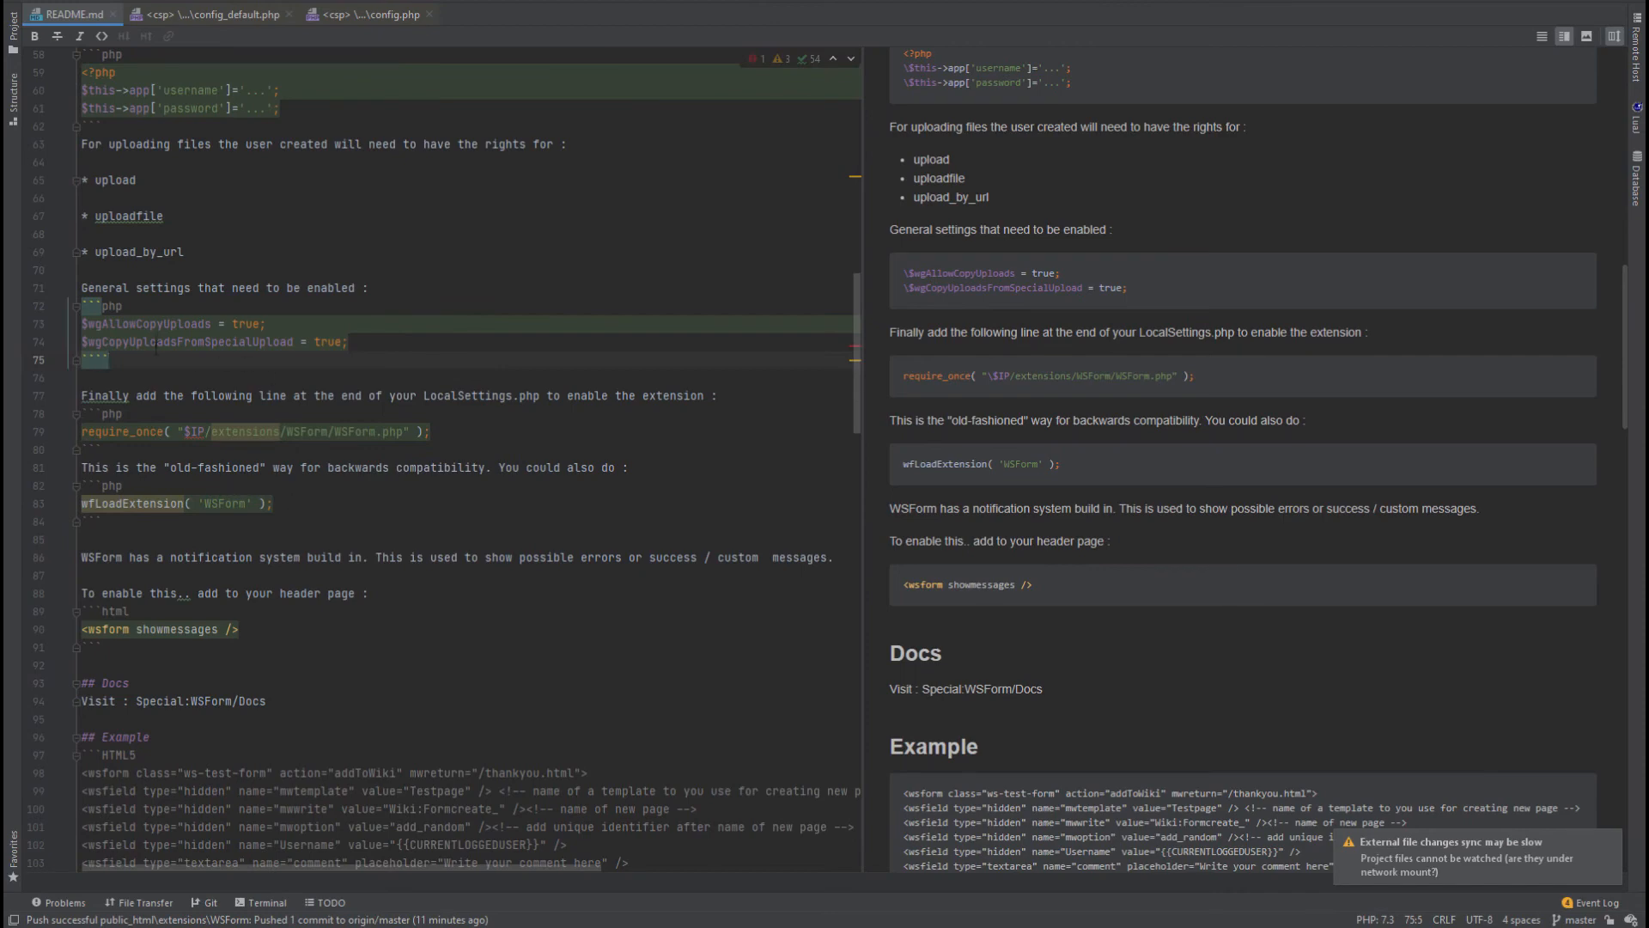
left_click(207, 253)
scroll(275, 266, "up", 3)
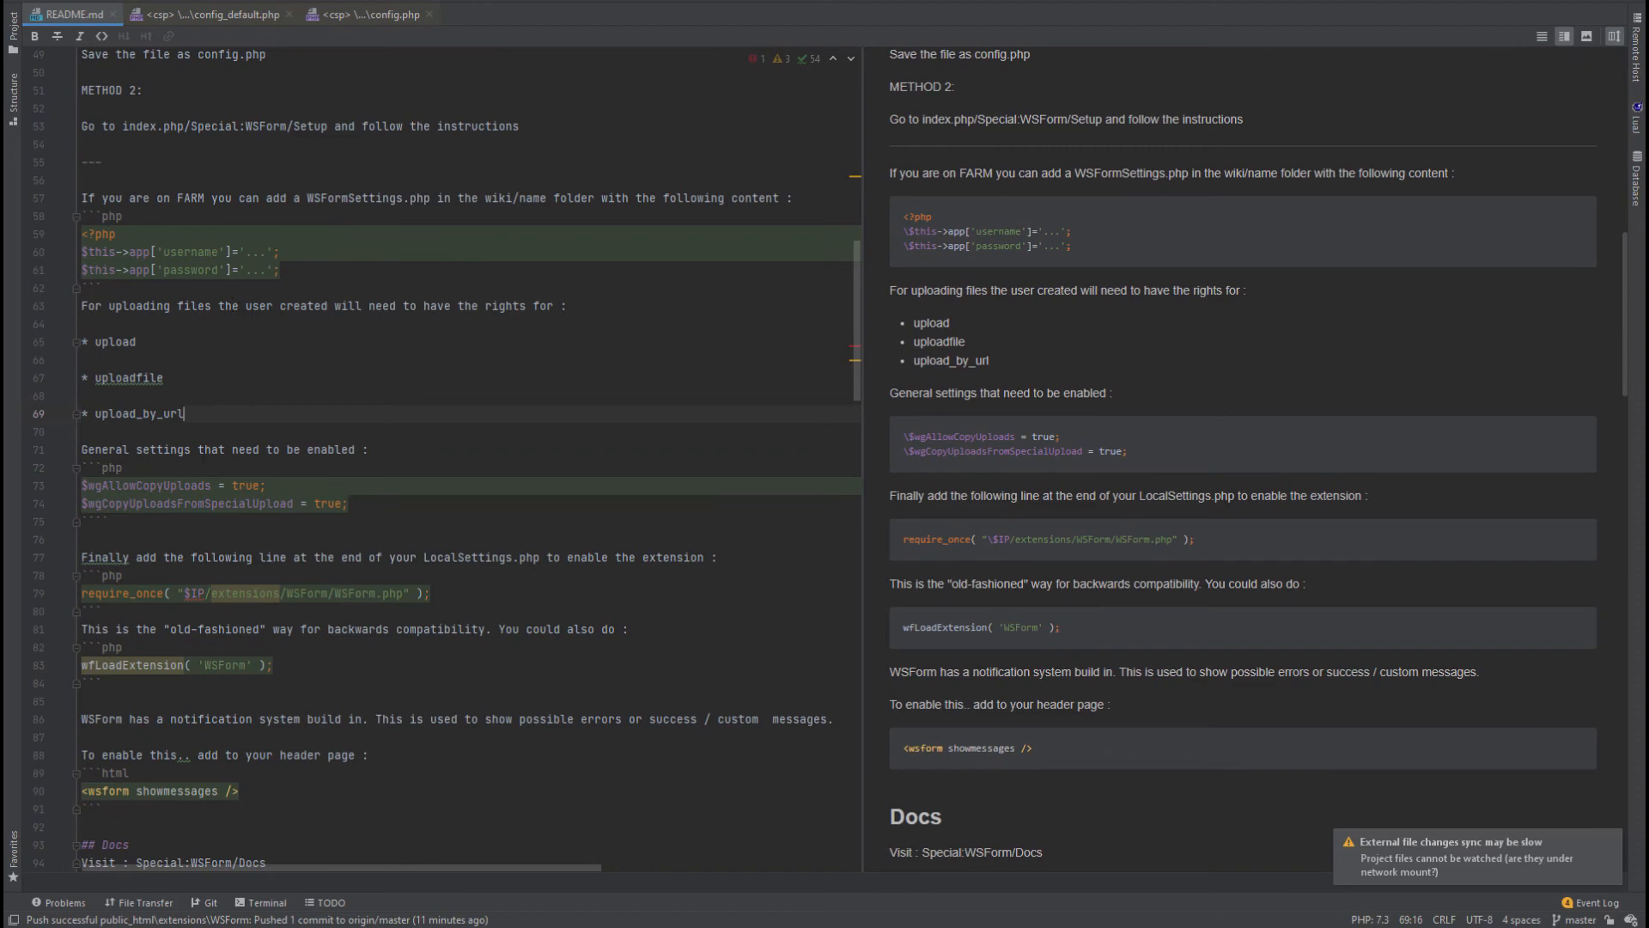
left_click(128, 491)
left_click(151, 502)
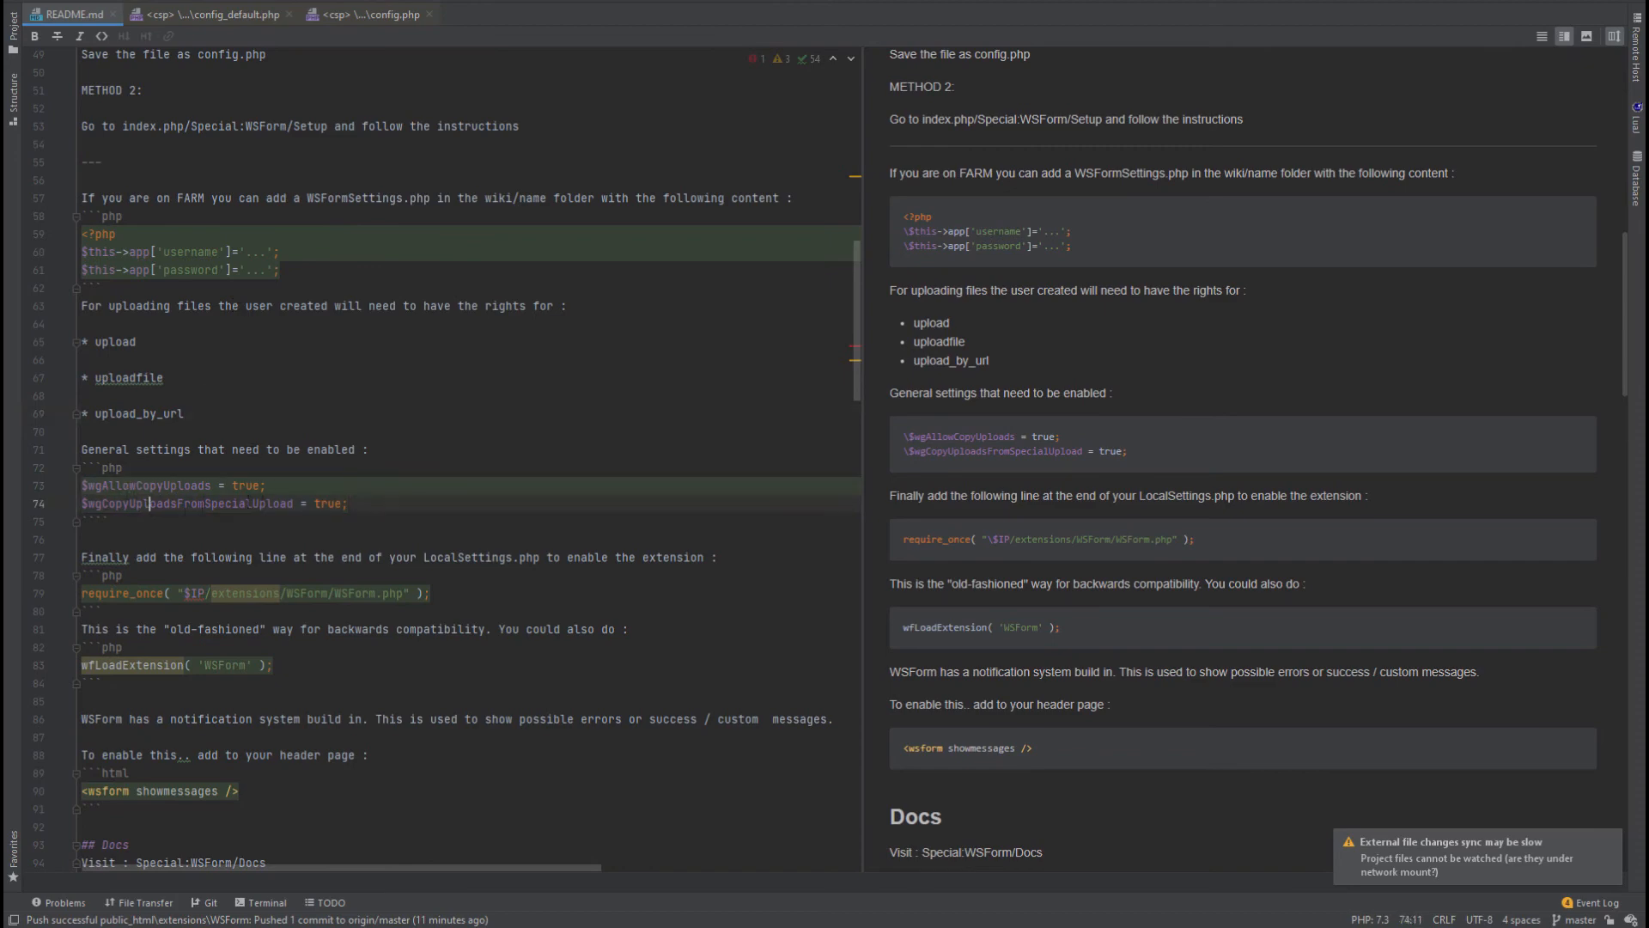
scroll(449, 431, "down", 3)
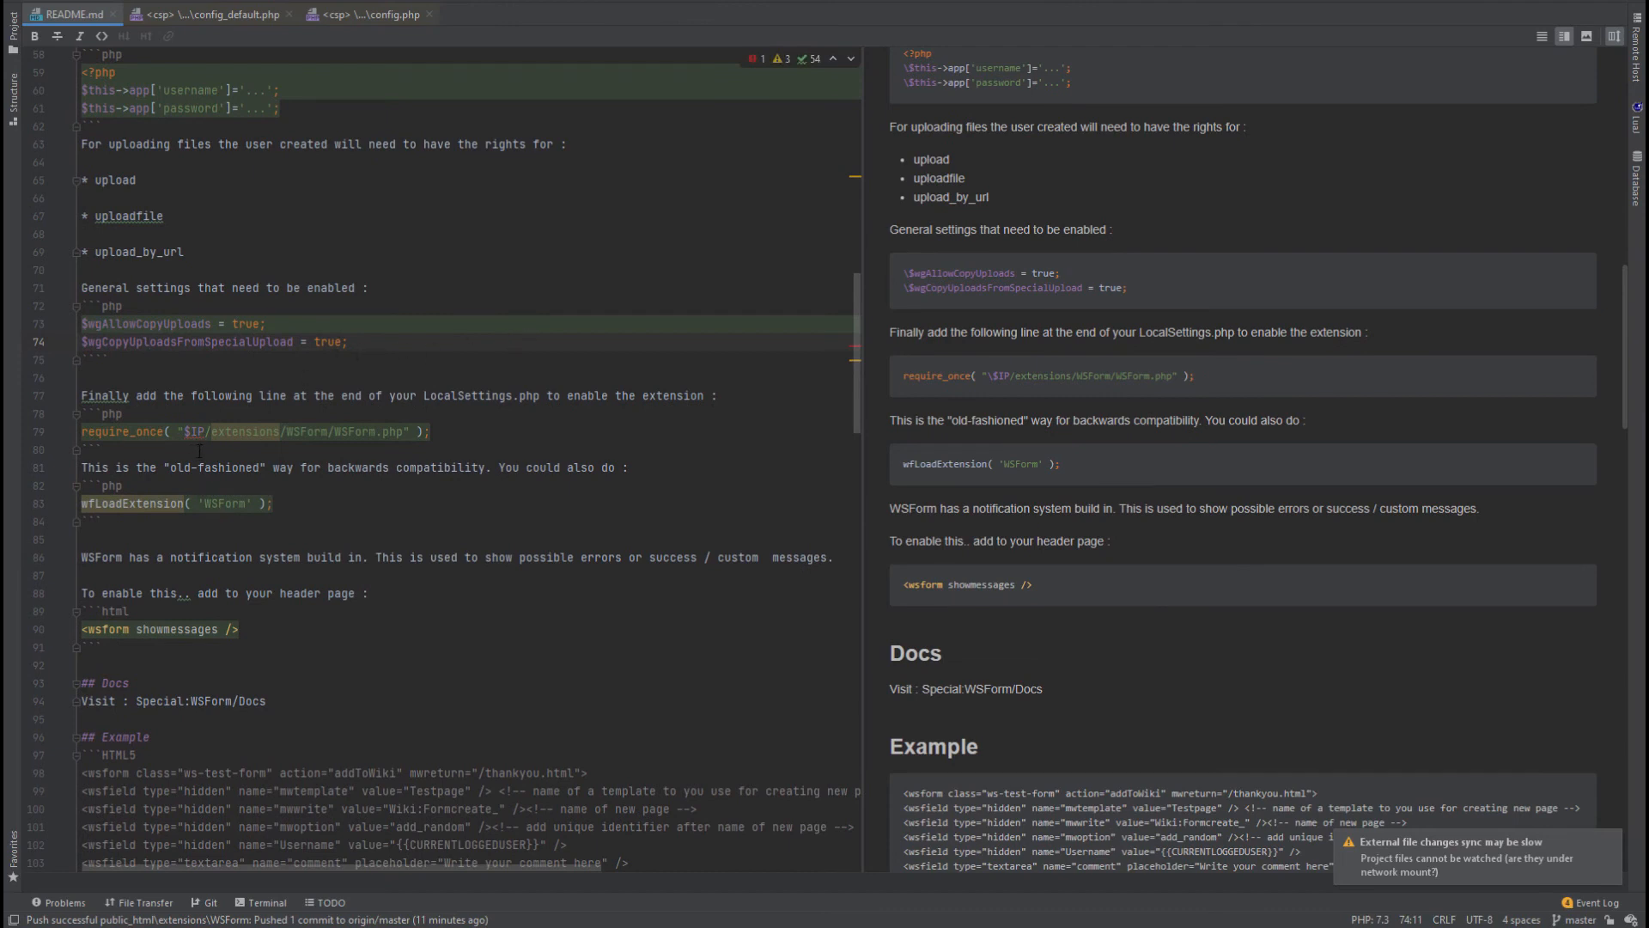
scroll(1012, 347, "down", 2)
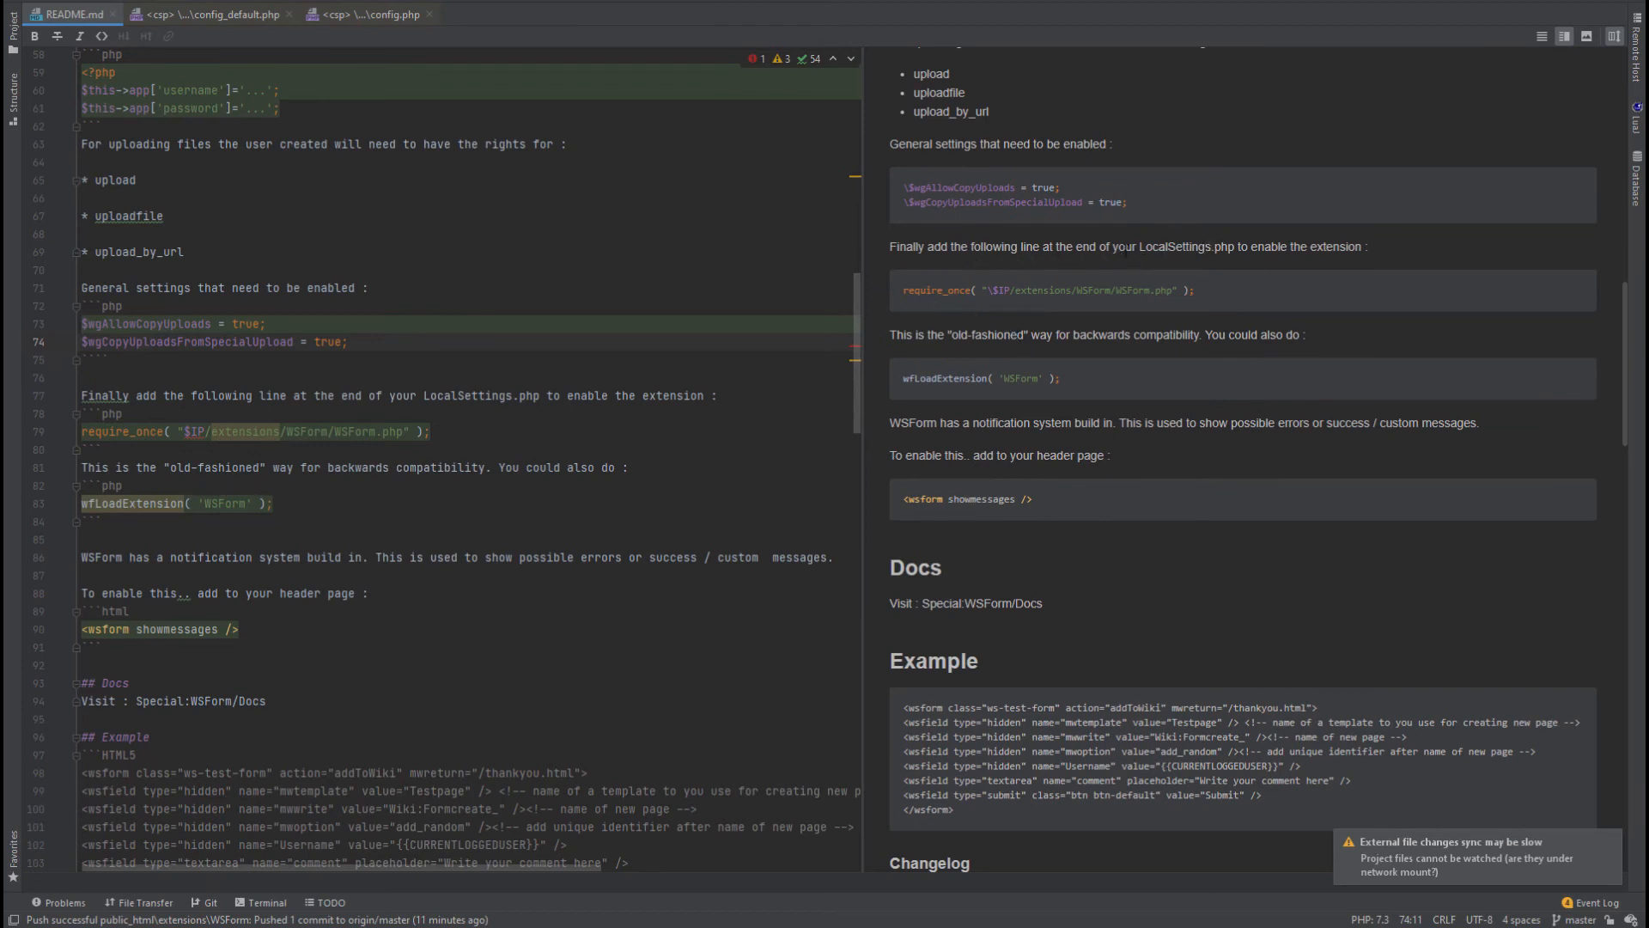
Highlight the require_once path, wfLoadExtension( 'WSForm' ); and <wsform showmessages /> lines in the preview.
left_click_drag(1196, 291, 942, 300)
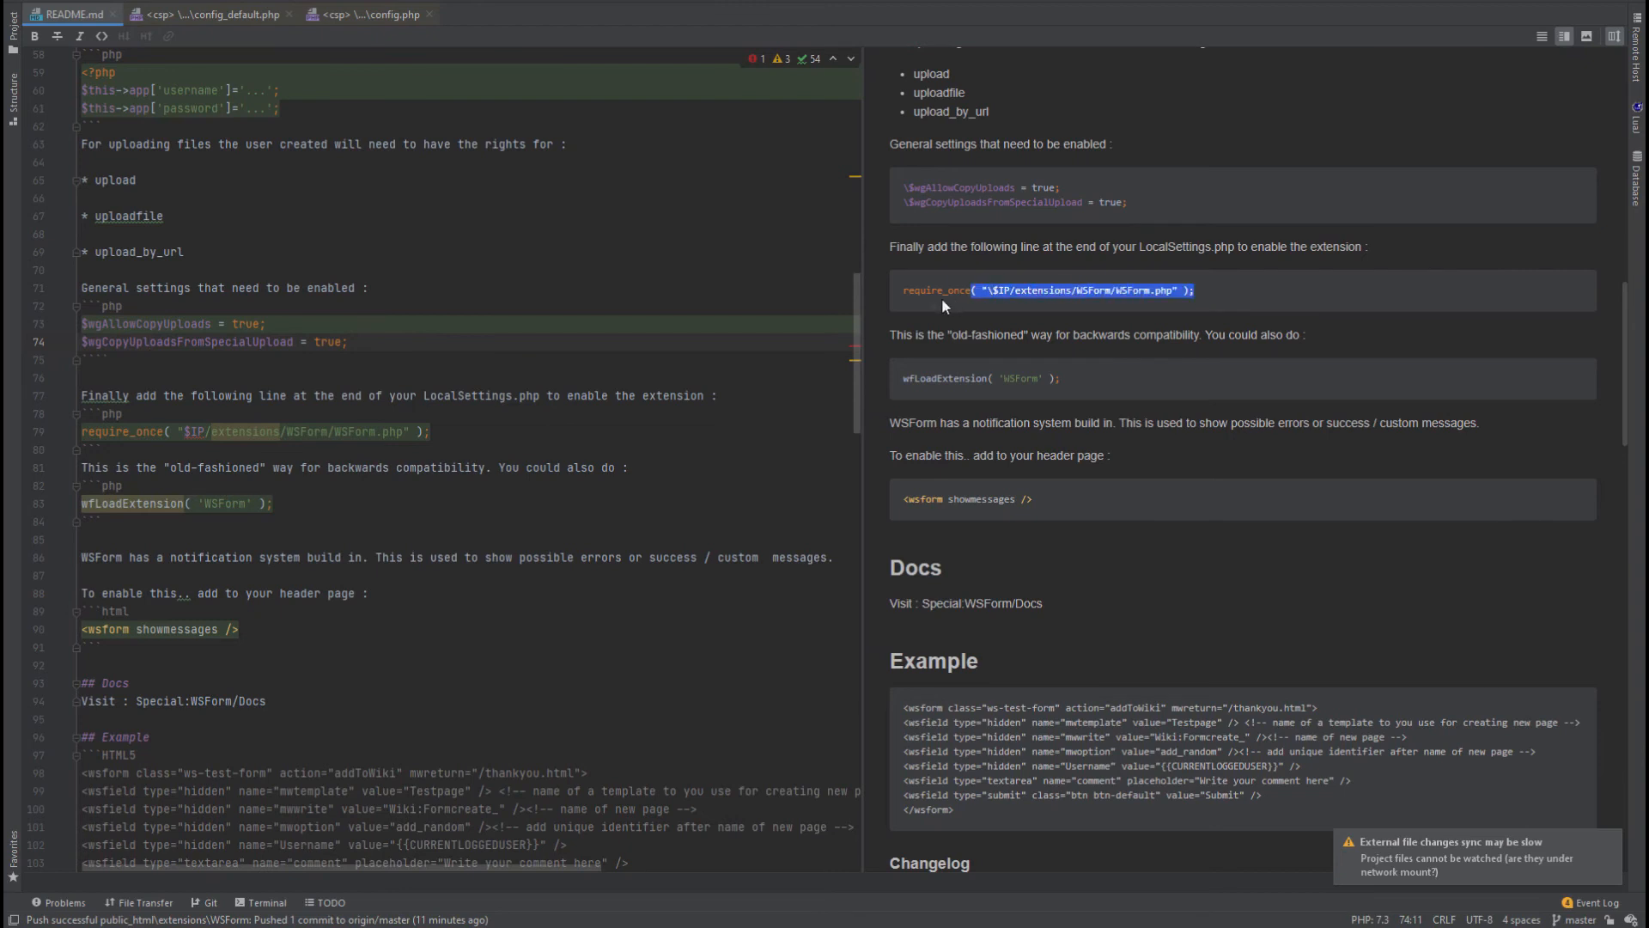
left_click_drag(1074, 380, 905, 378)
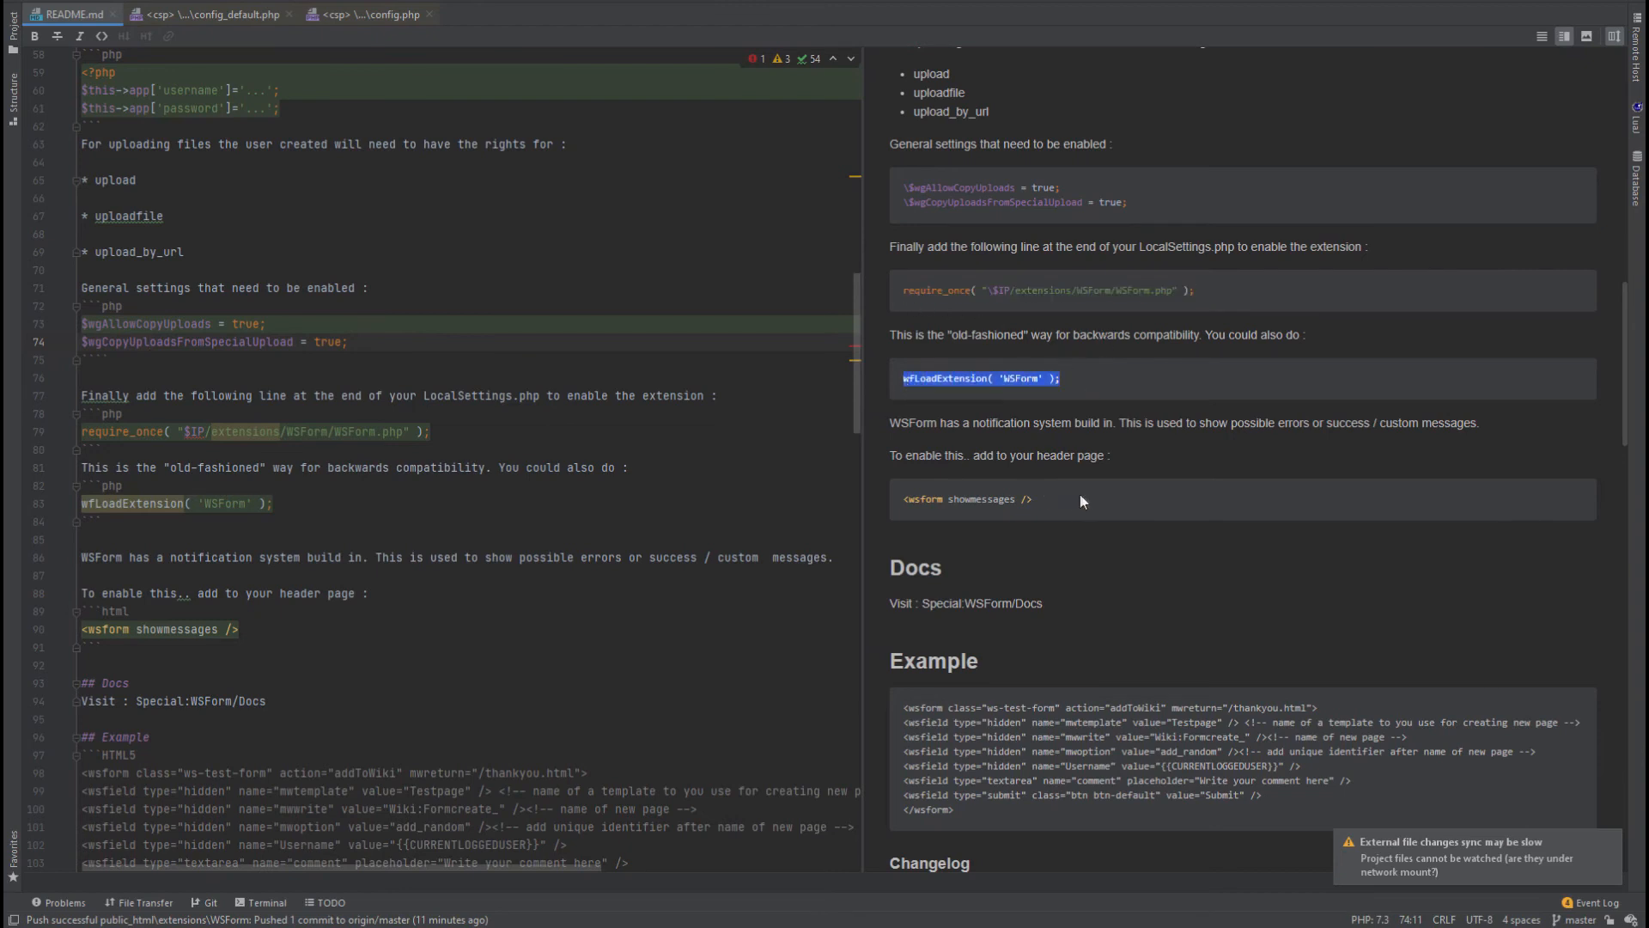
left_click(1085, 462)
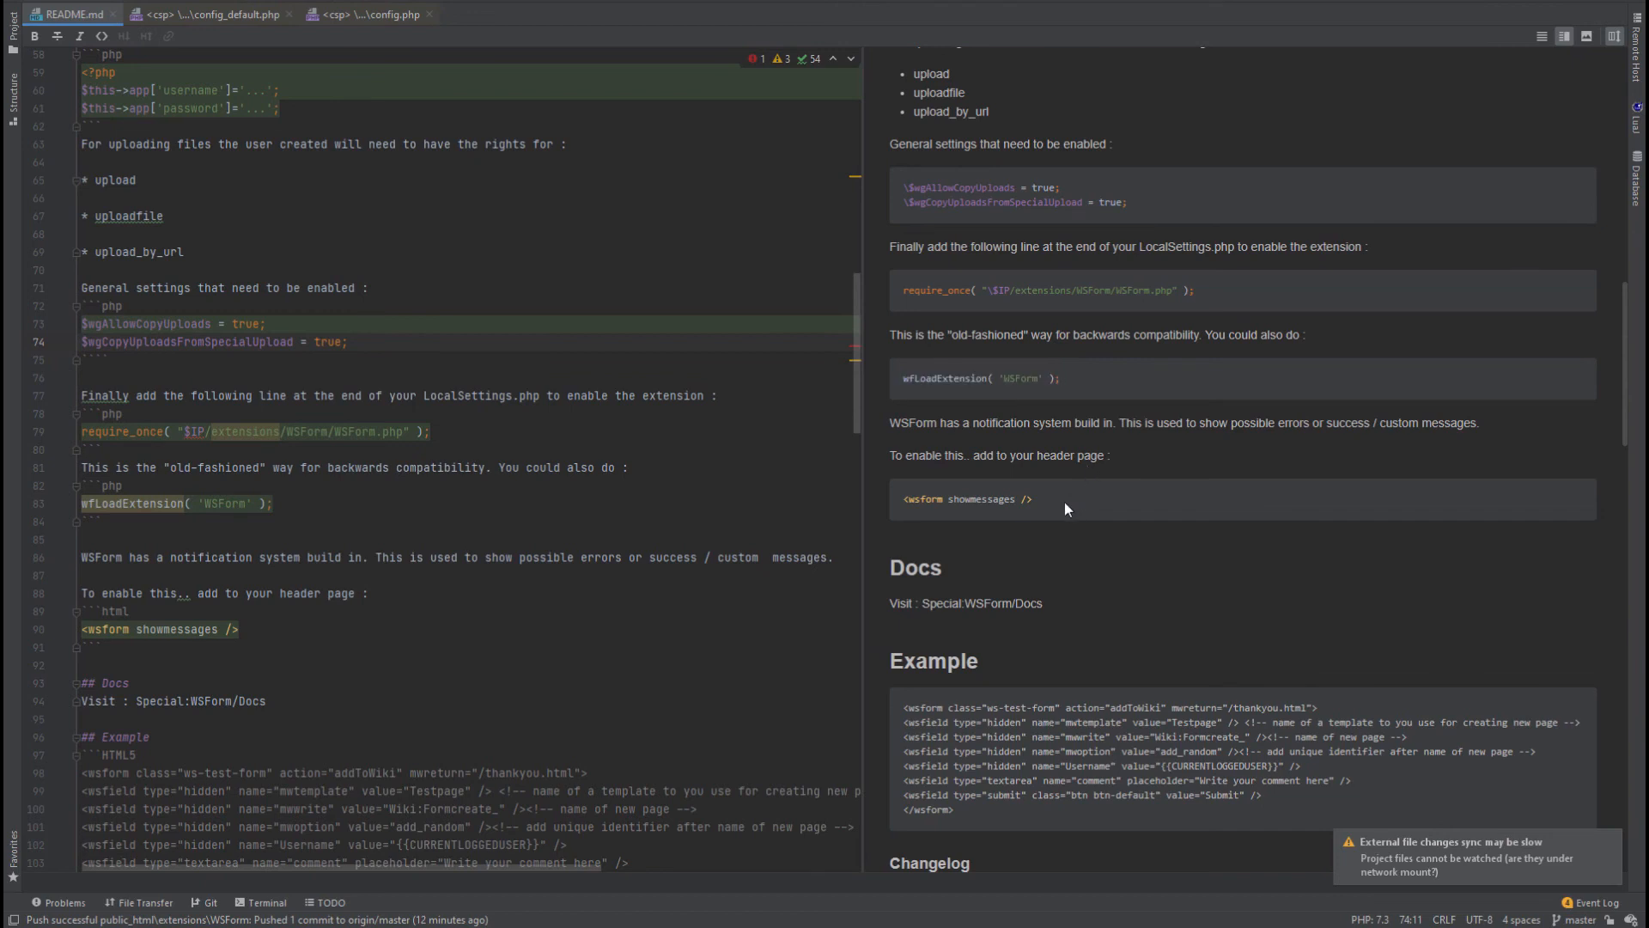
left_click_drag(1038, 497, 910, 499)
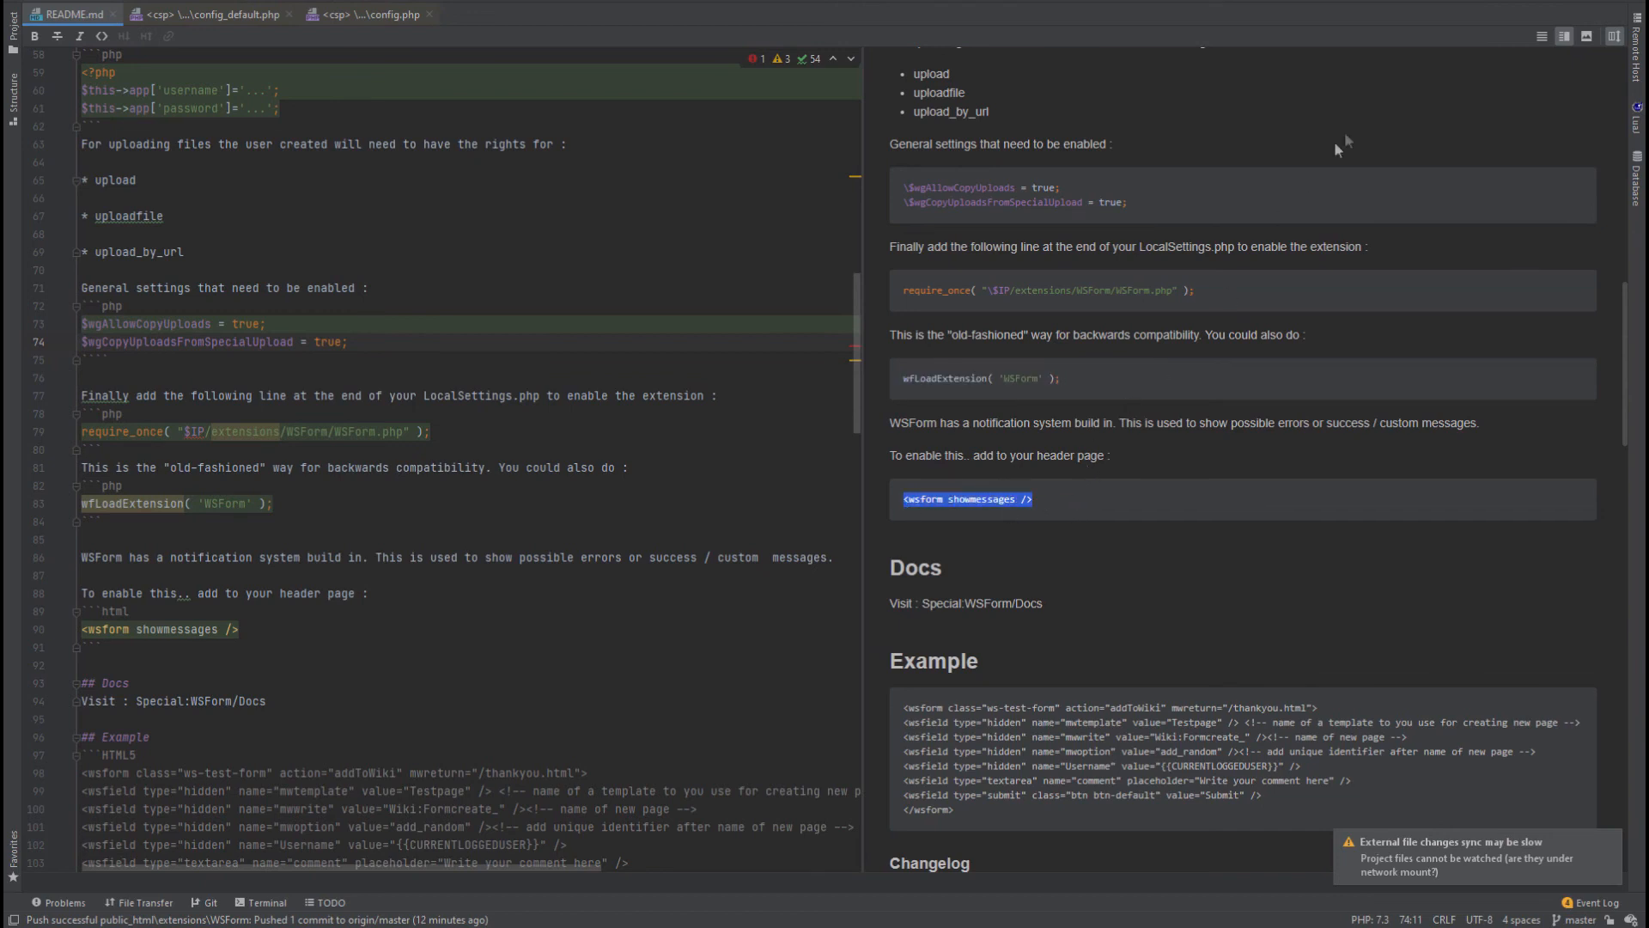
mouse_move(598, 917)
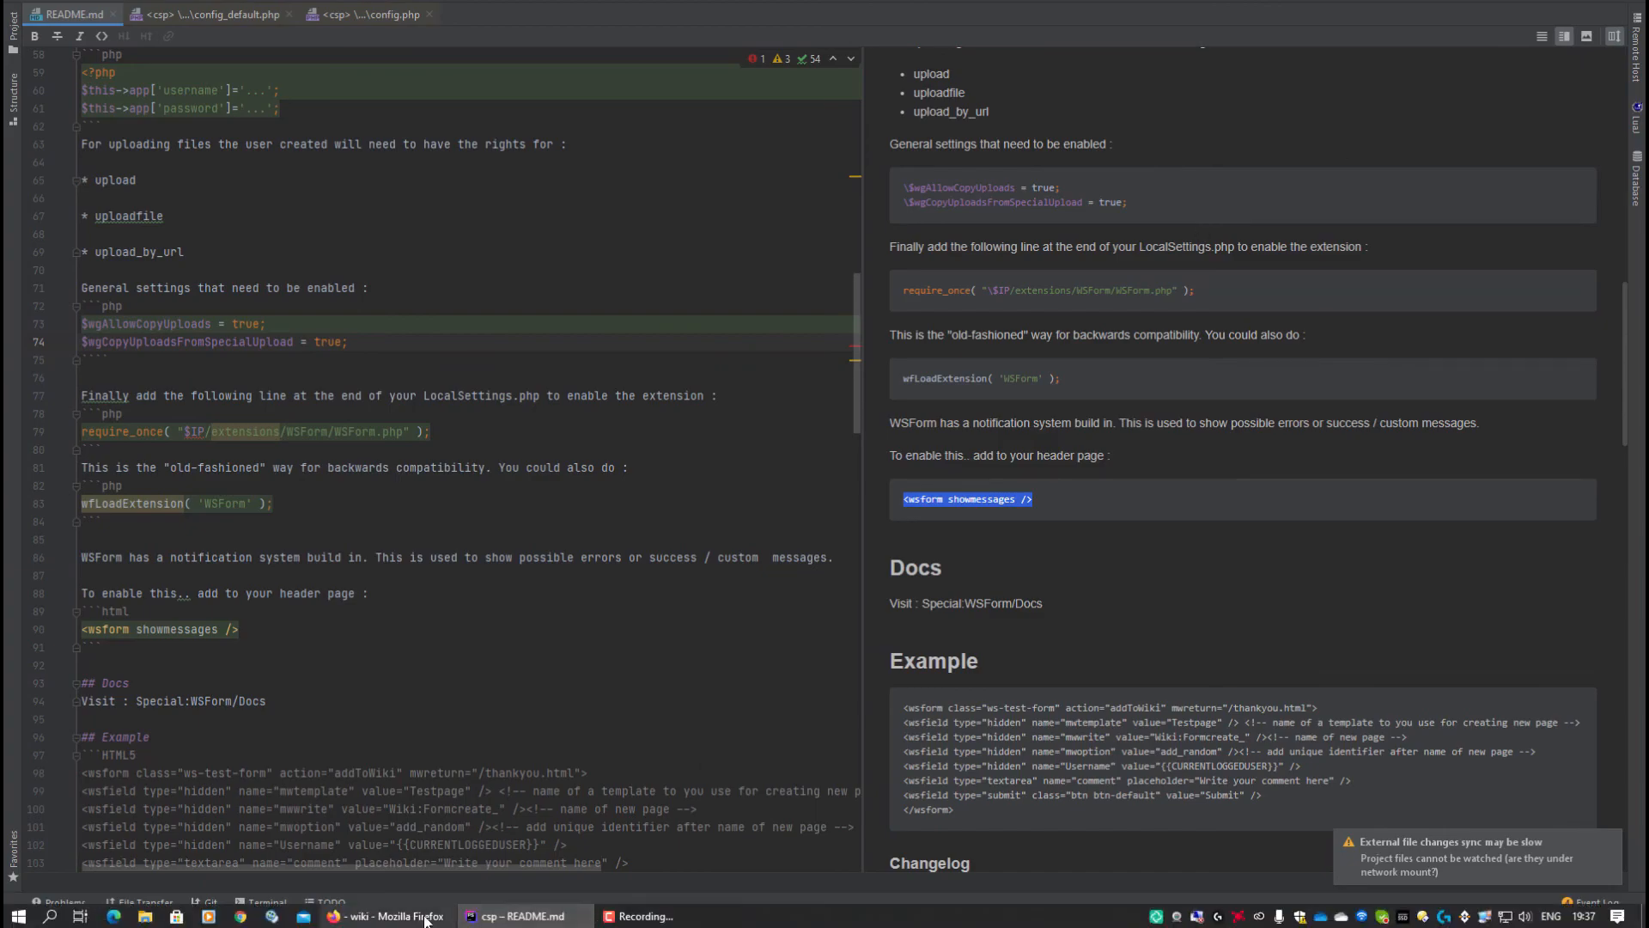
left_click(389, 916)
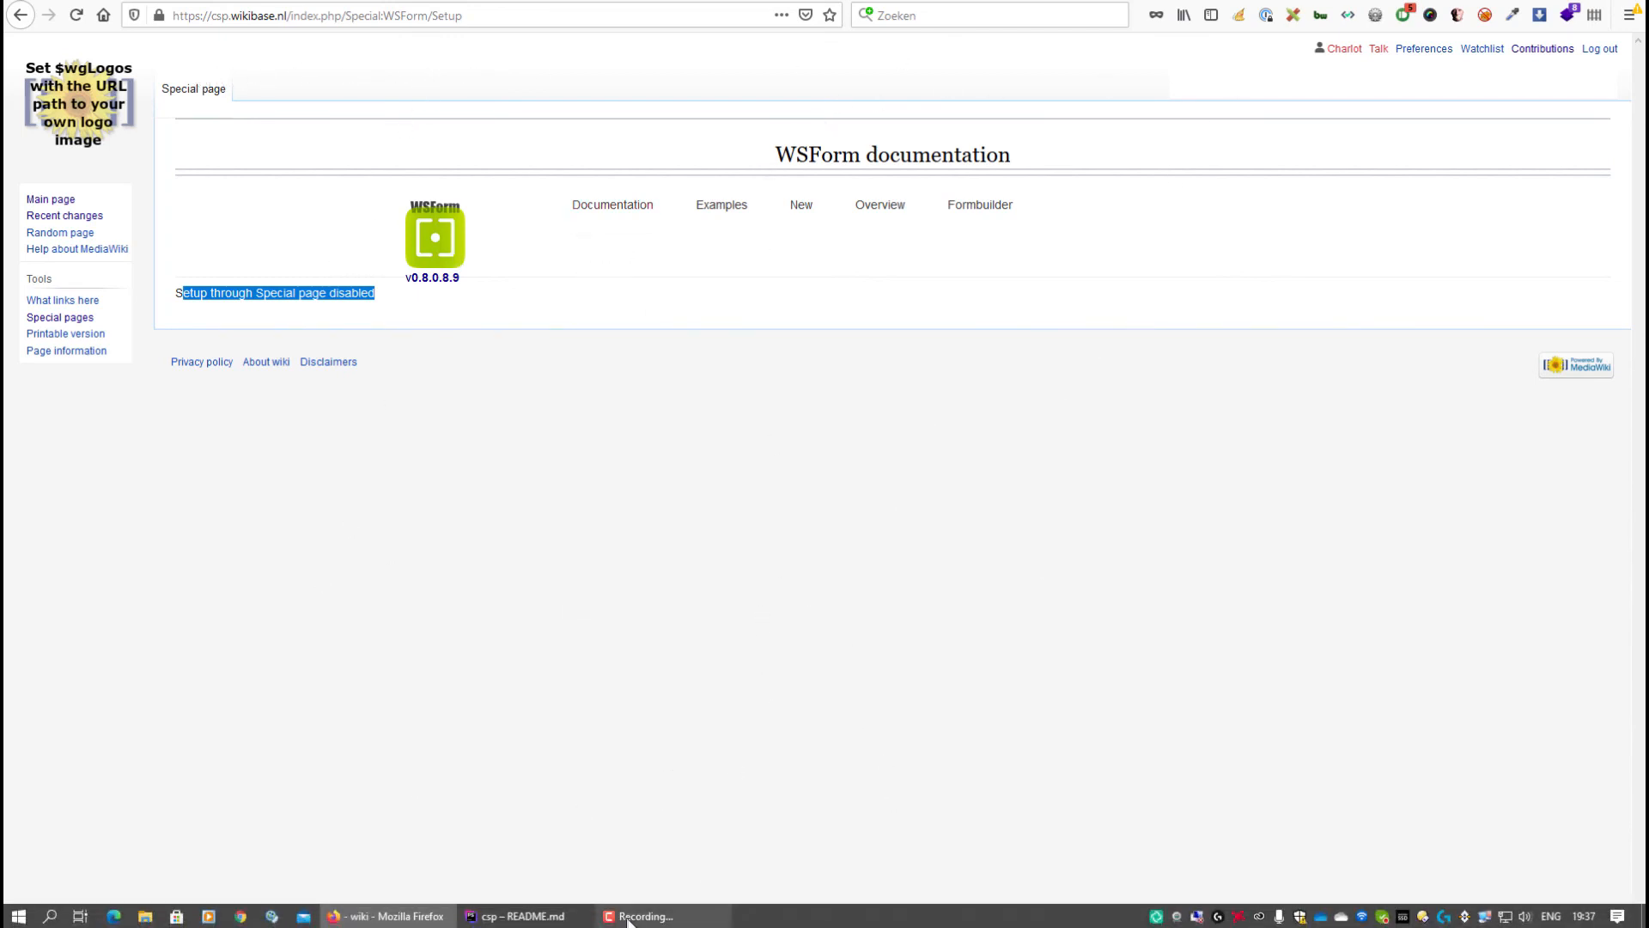
left_click(525, 916)
left_click_drag(1034, 500, 909, 502)
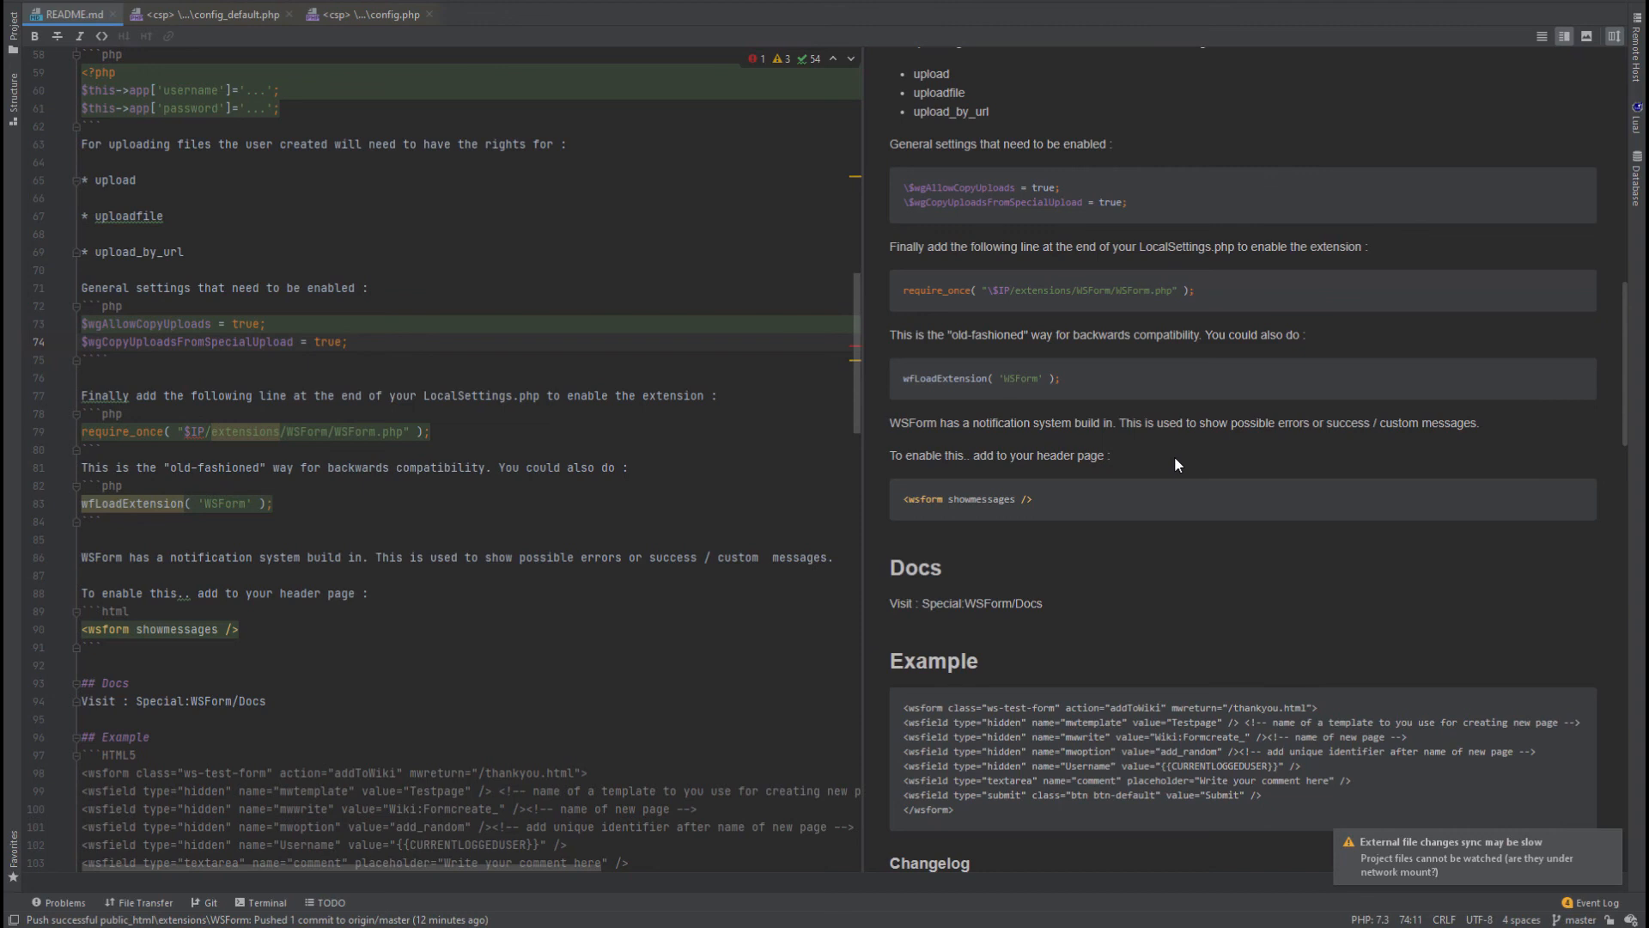
Scroll the README preview from the showmessages line up to the METHOD 1 and METHOD 2 setup instructions.
left_click_drag(1033, 503, 898, 503)
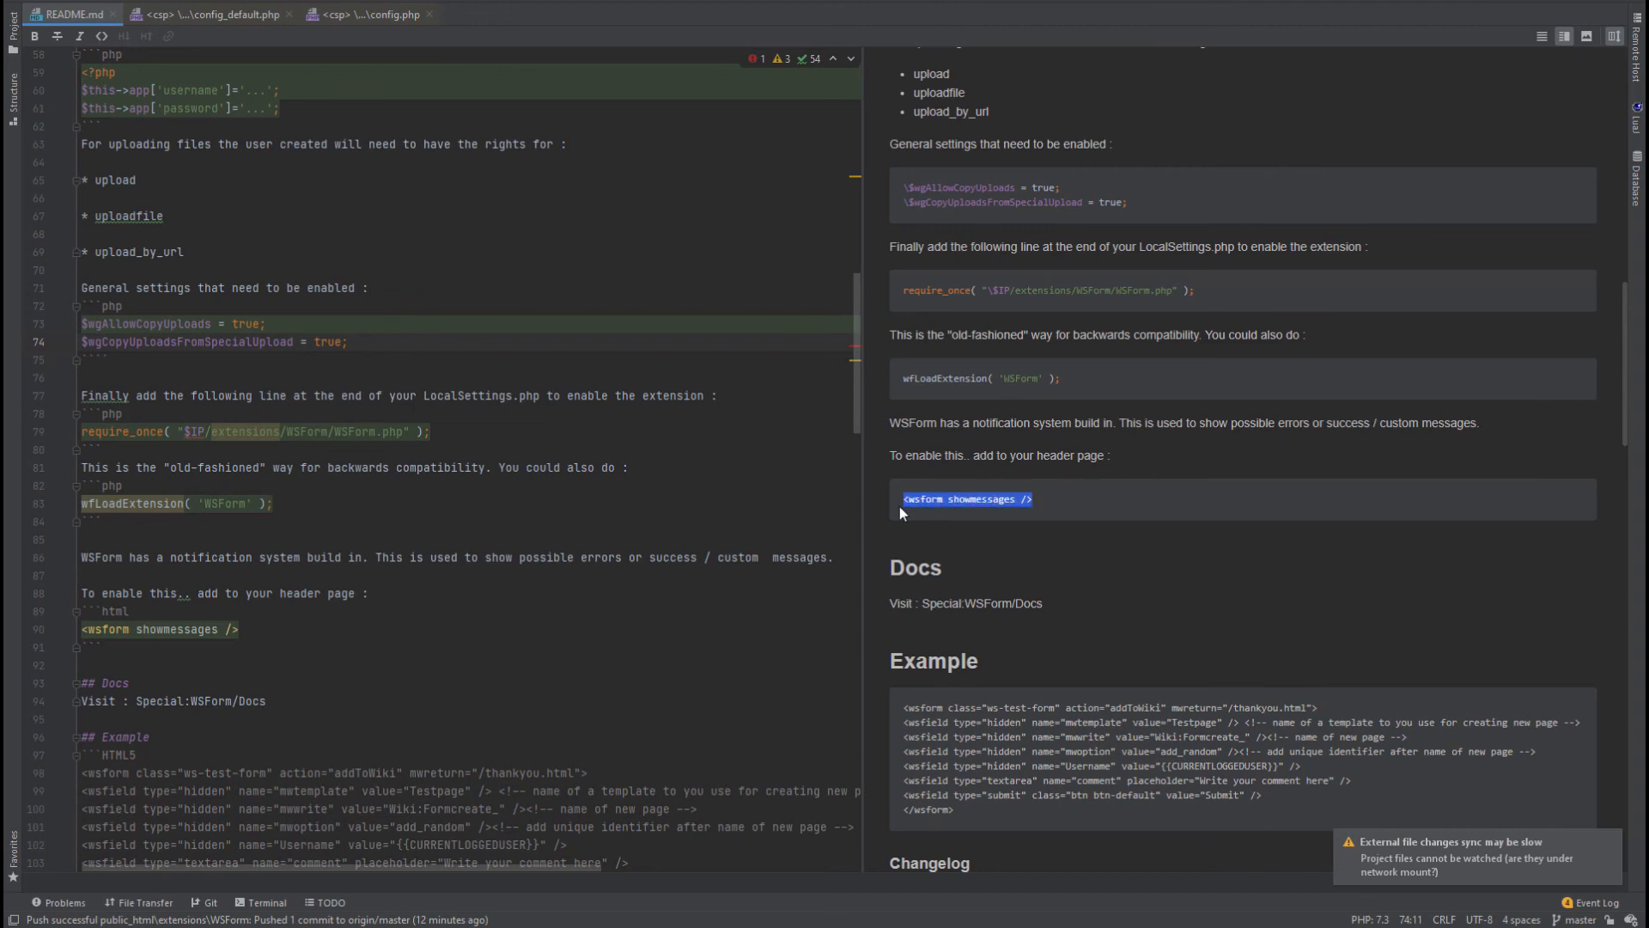
left_click(1135, 483)
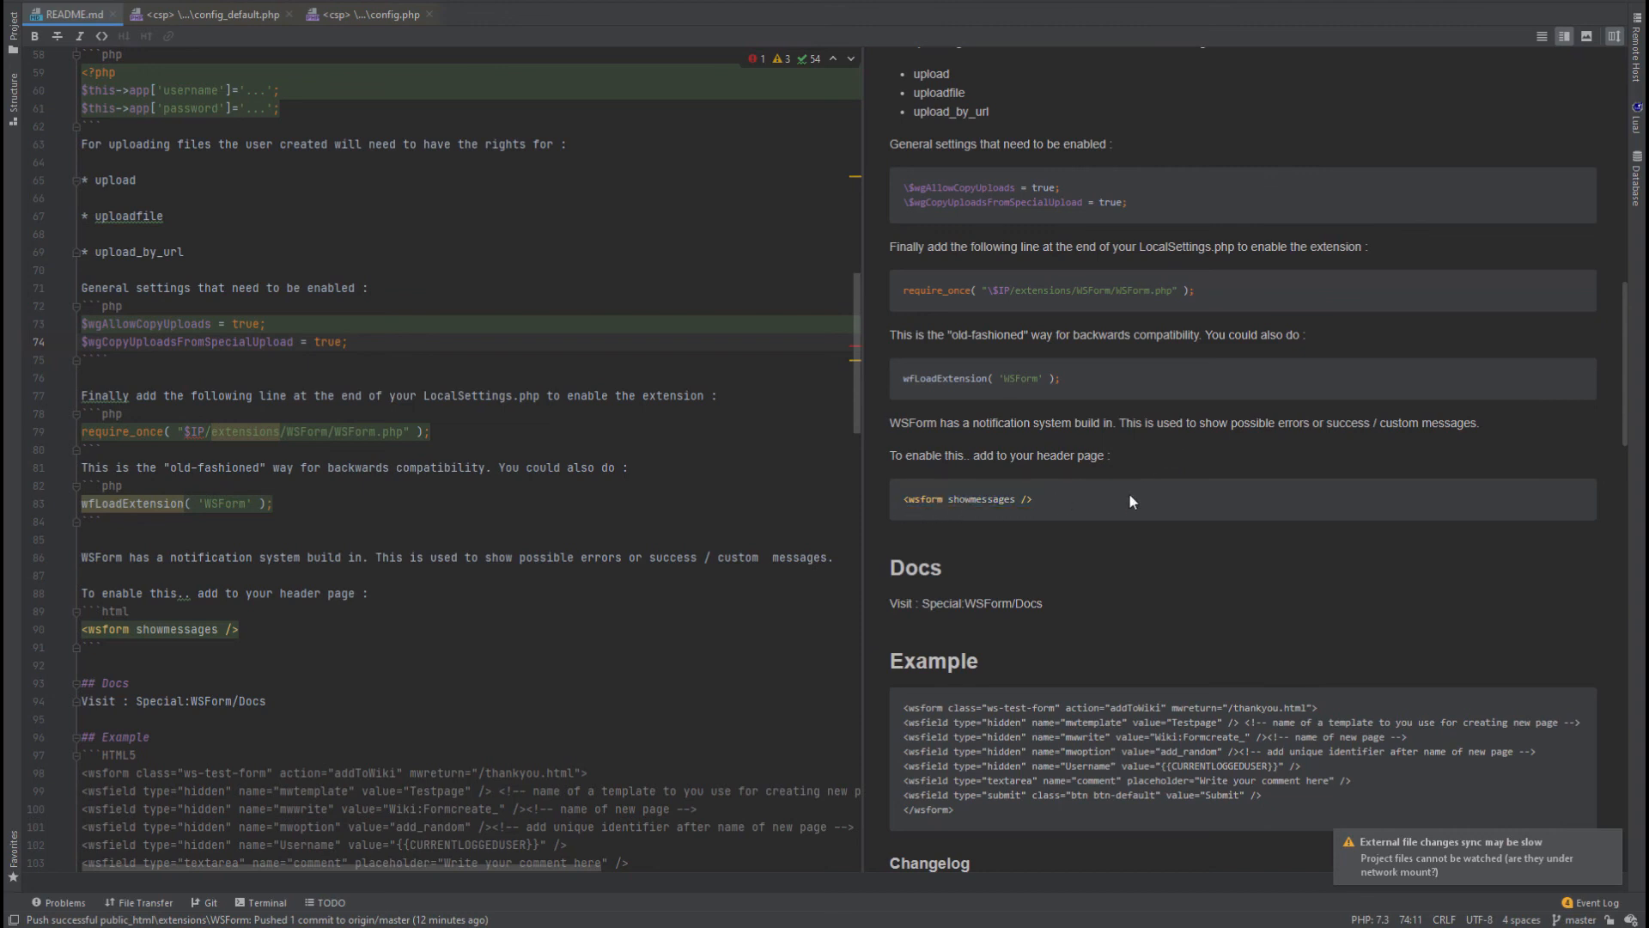
scroll(1110, 497, "up", 4)
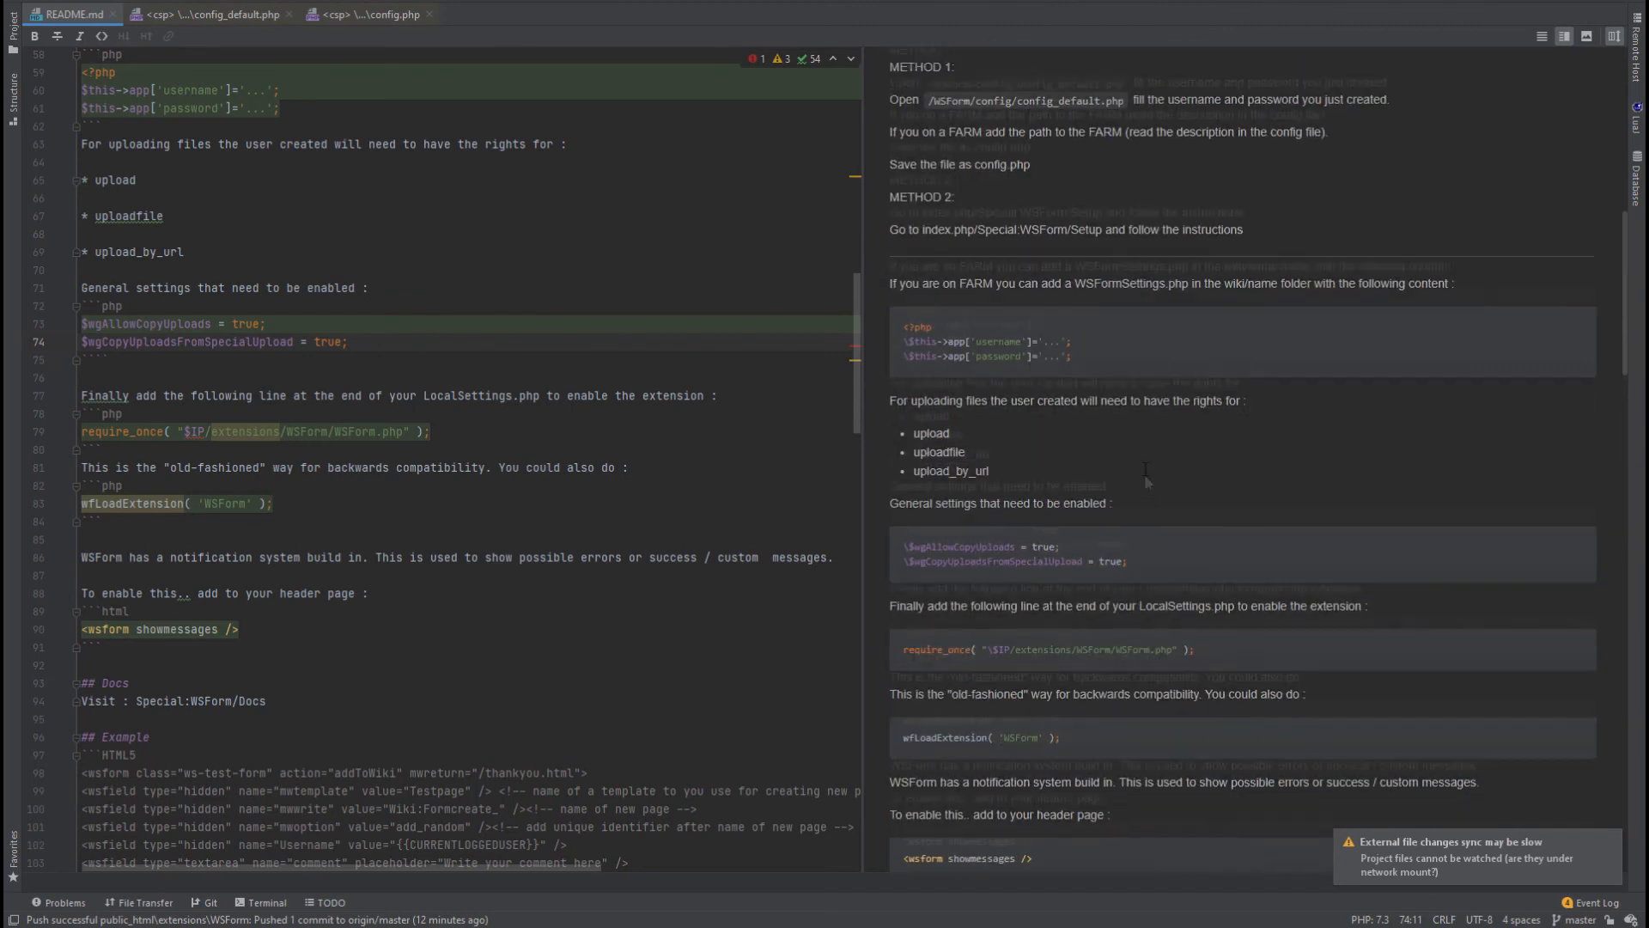
scroll(1144, 481, "up", 4)
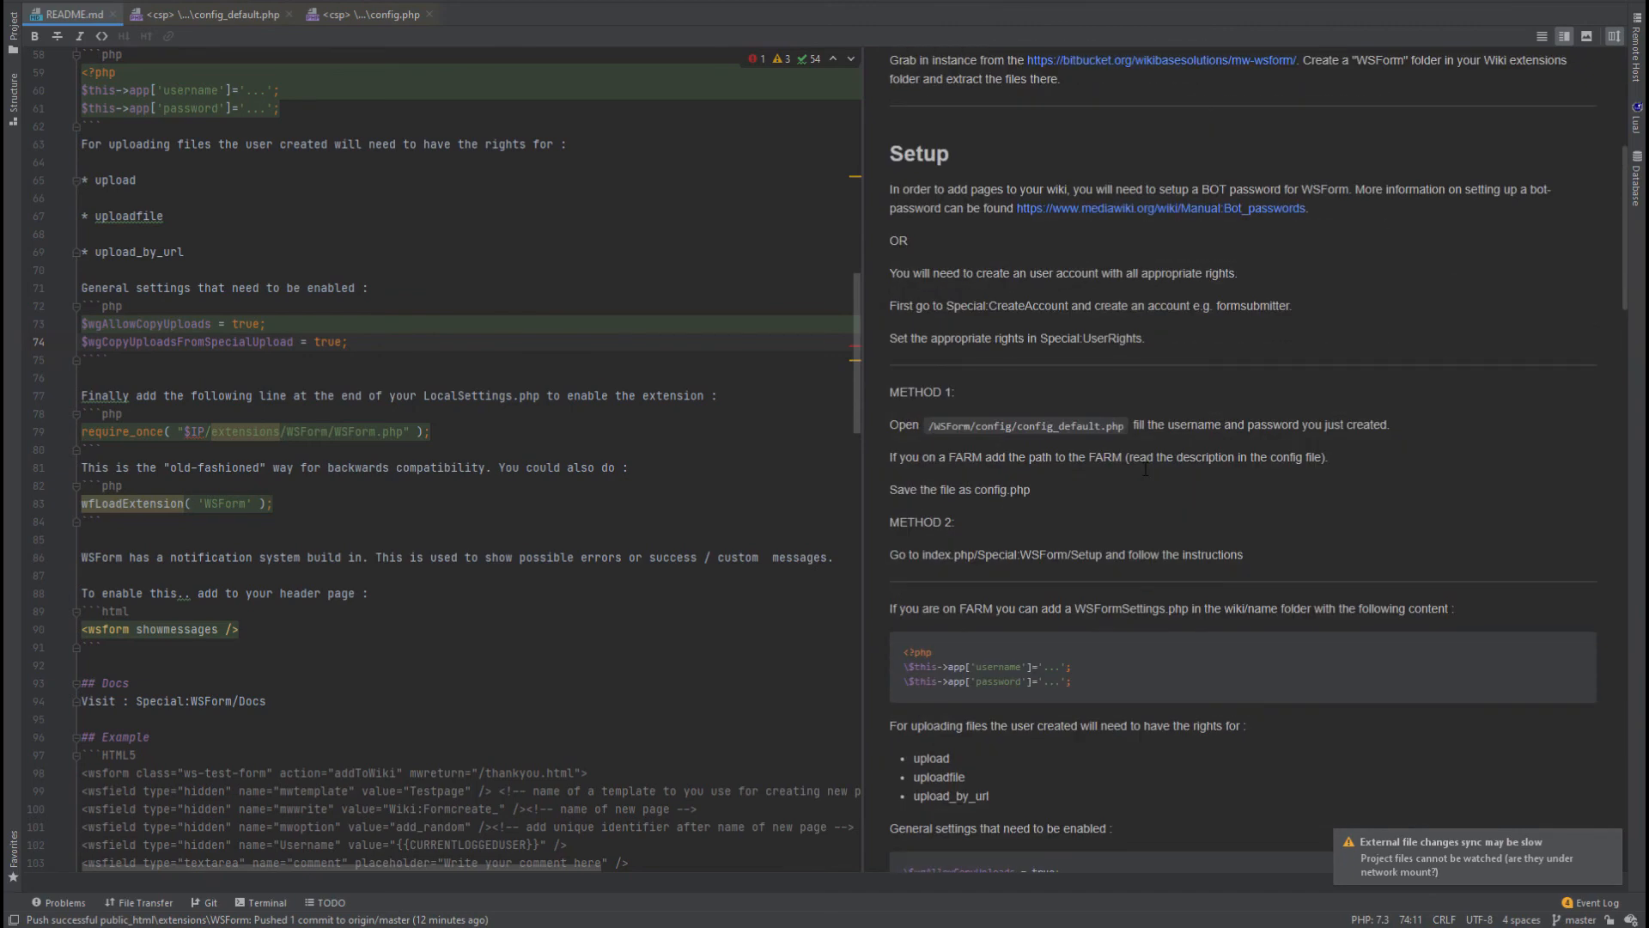